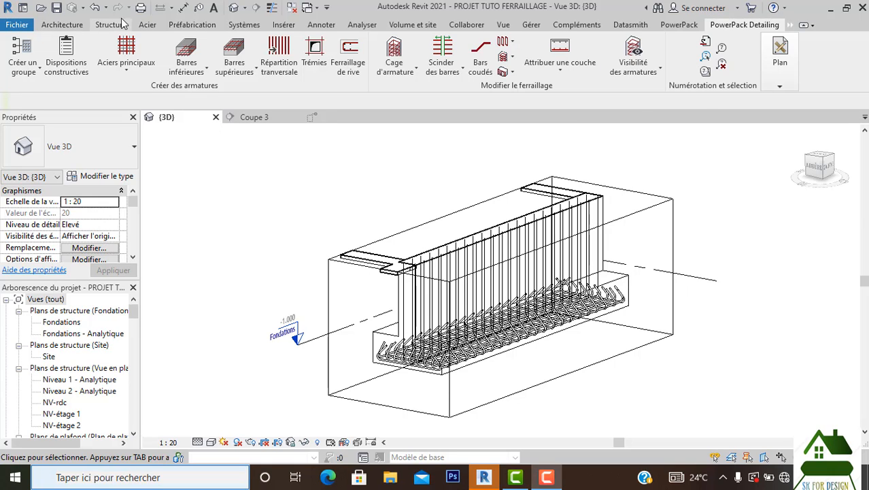
# Examine the strip footing reinforcement in section view Coupe 3 and detail view Détail 8.
pyautogui.click(254, 117)
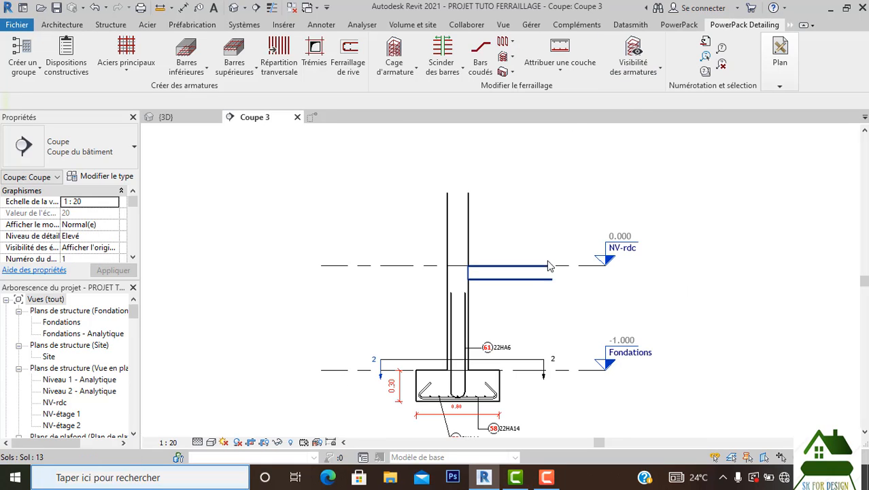
pyautogui.scroll(-3, 551, 268)
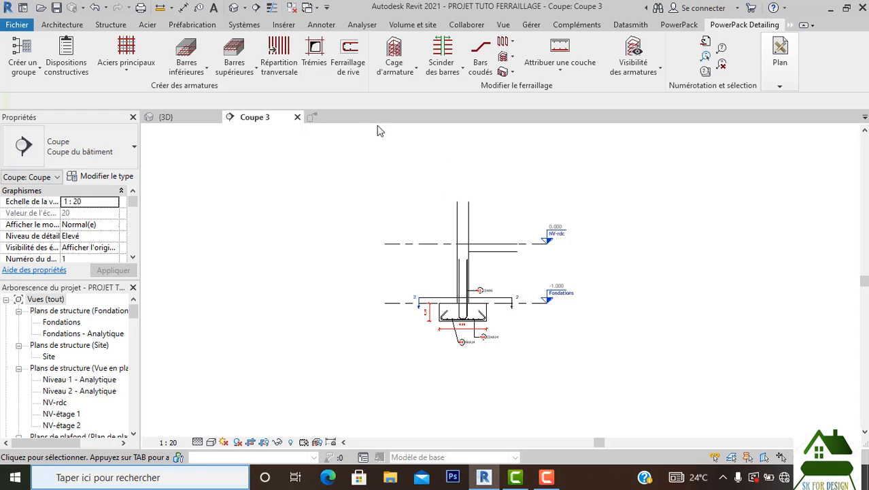
pyautogui.click(352, 120)
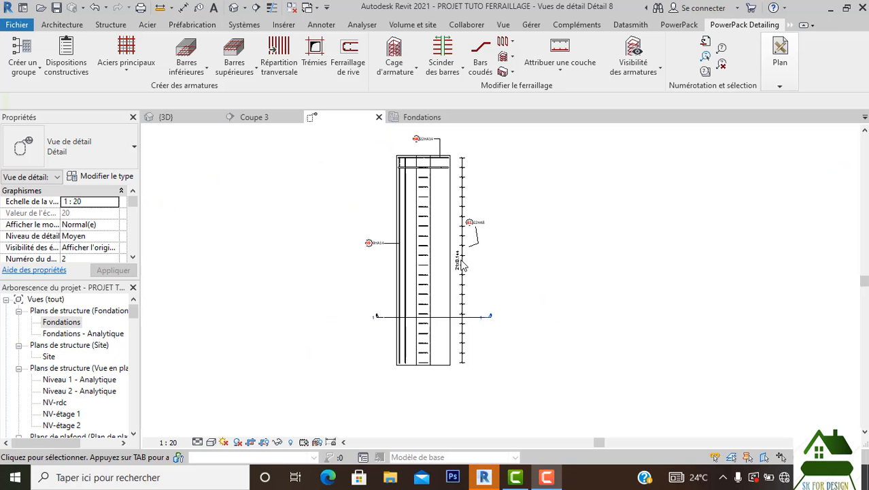
pyautogui.click(262, 119)
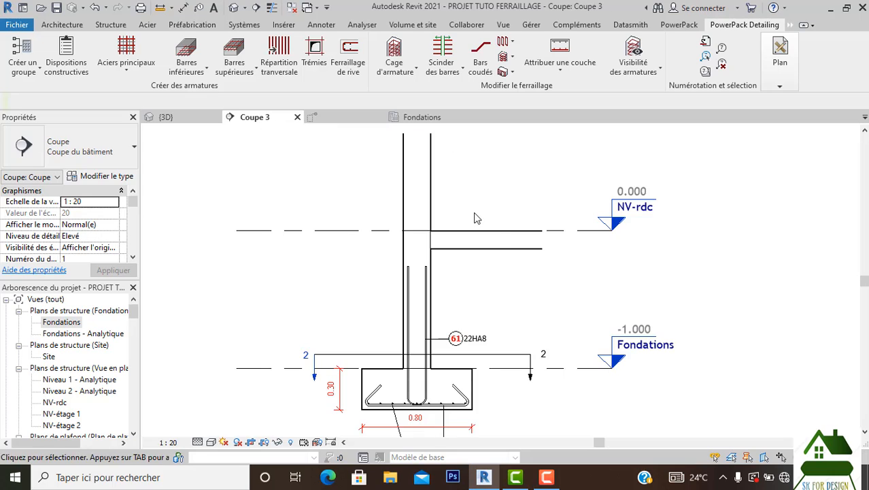
pyautogui.scroll(-2, 490, 287)
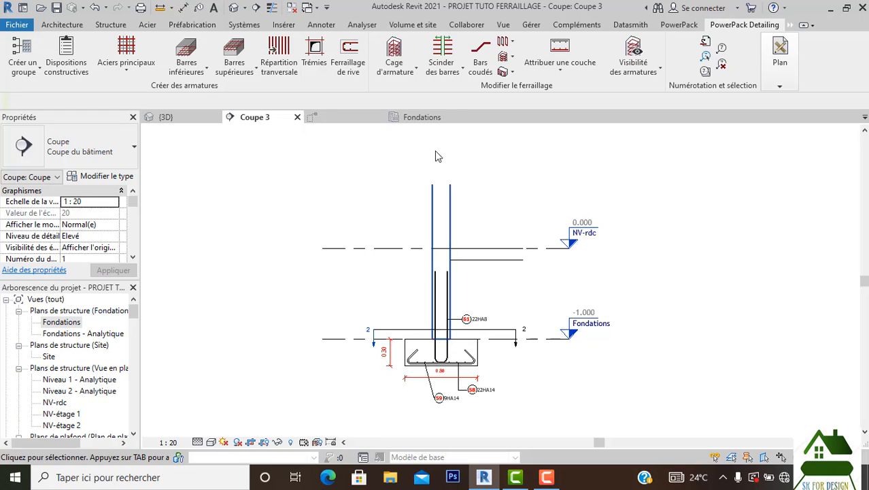
pyautogui.scroll(1, 442, 258)
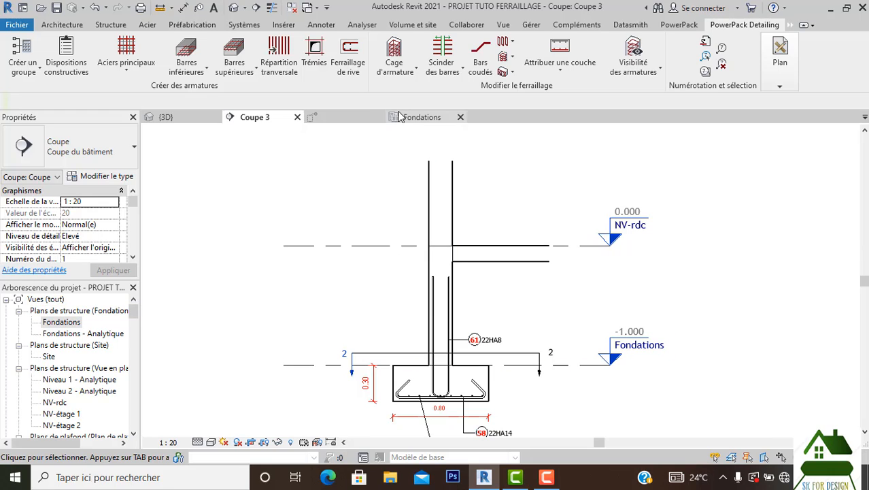
pyautogui.click(351, 118)
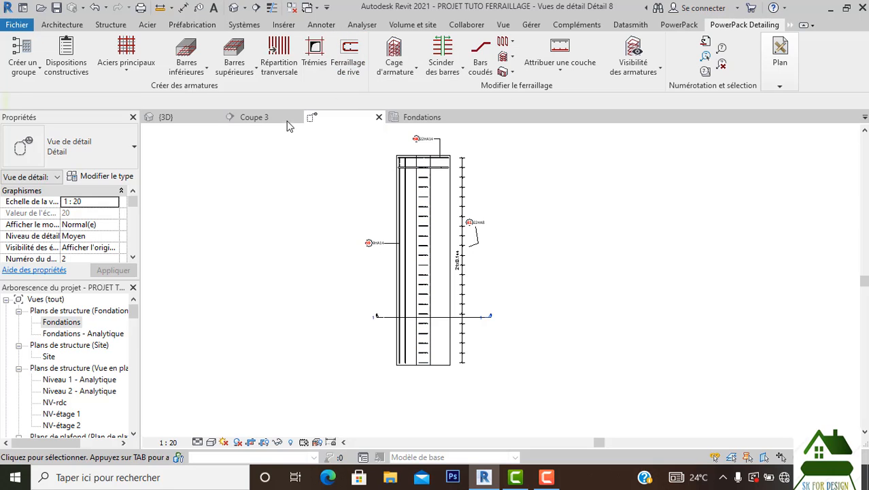
pyautogui.click(262, 119)
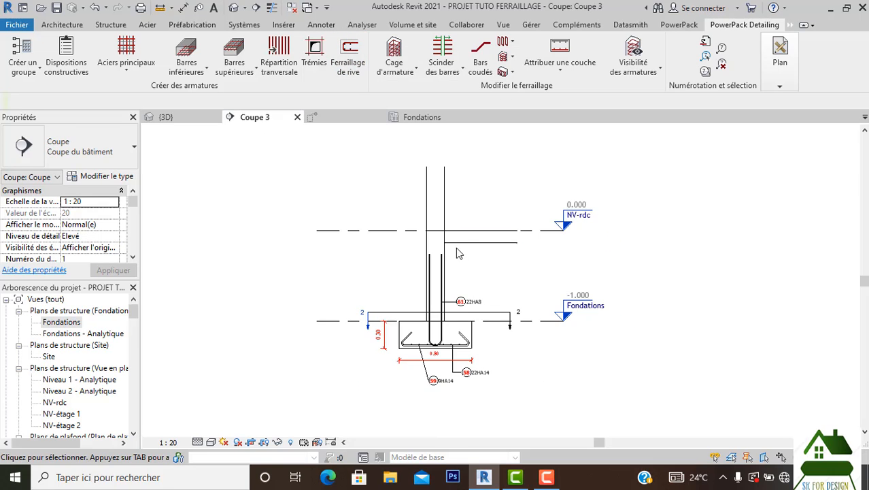
pyautogui.scroll(-1, 456, 248)
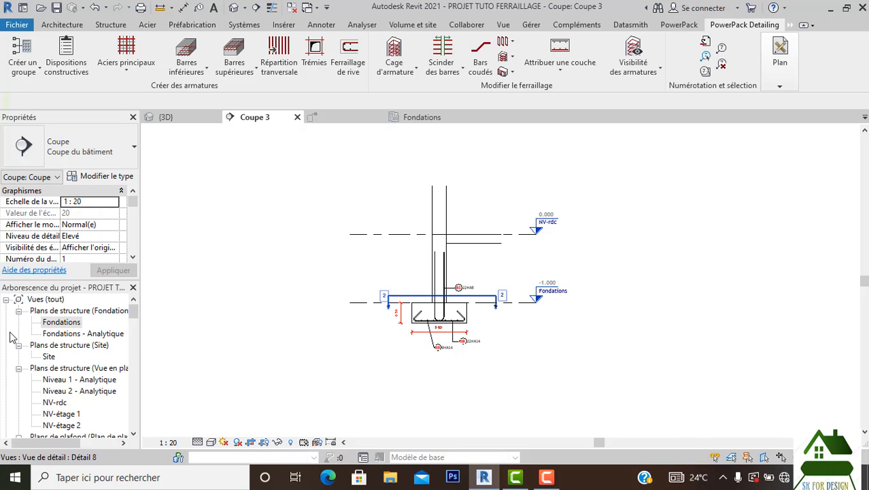
# Find and open sheet S.12 - Sans nom in the project.
pyautogui.scroll(-8, 60, 400)
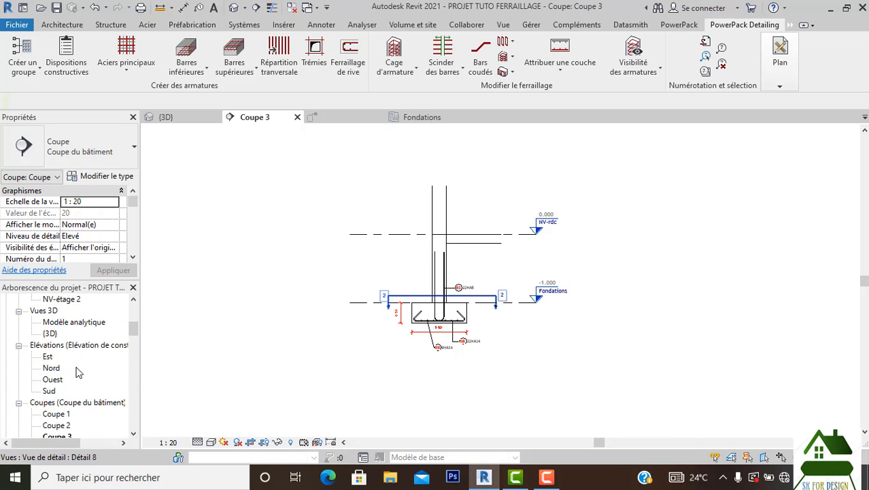
pyautogui.scroll(-10, 75, 370)
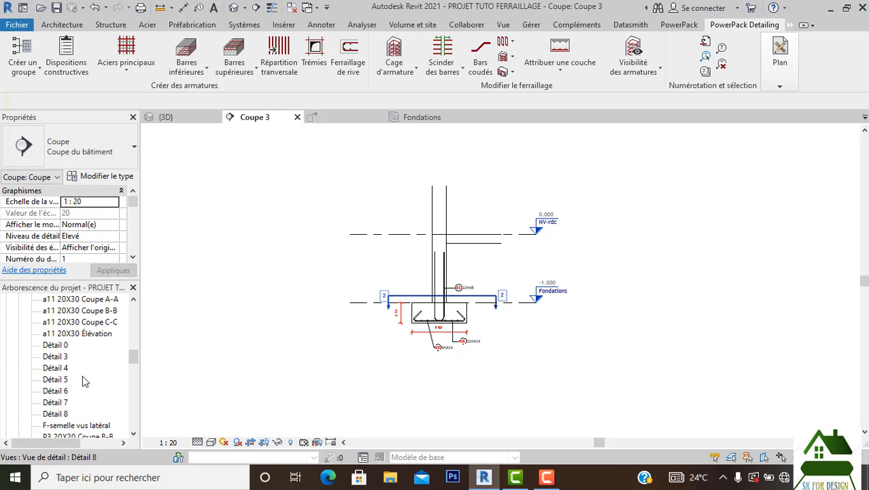
pyautogui.scroll(-5, 85, 387)
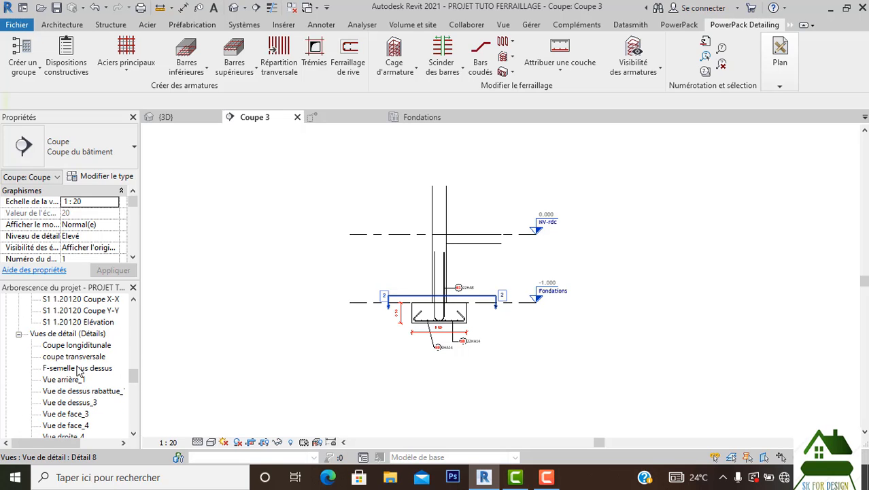
pyautogui.scroll(-6, 78, 368)
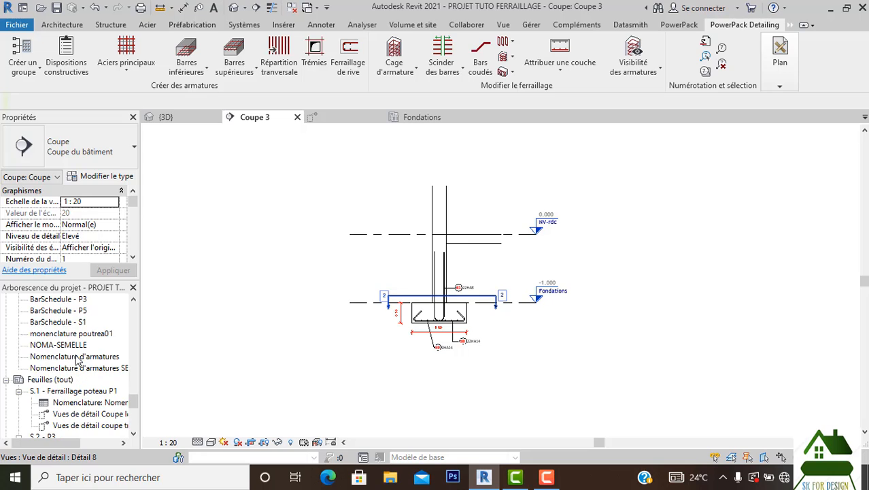
pyautogui.scroll(-6, 77, 367)
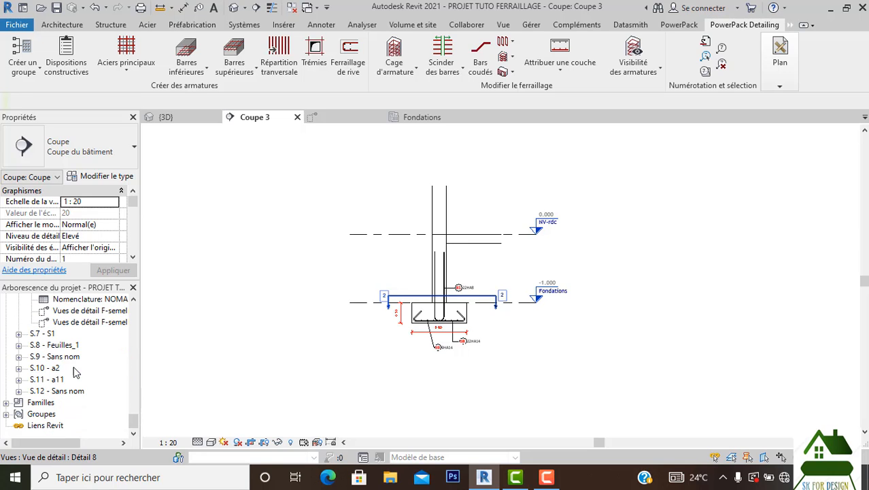
pyautogui.doubleClick(53, 391)
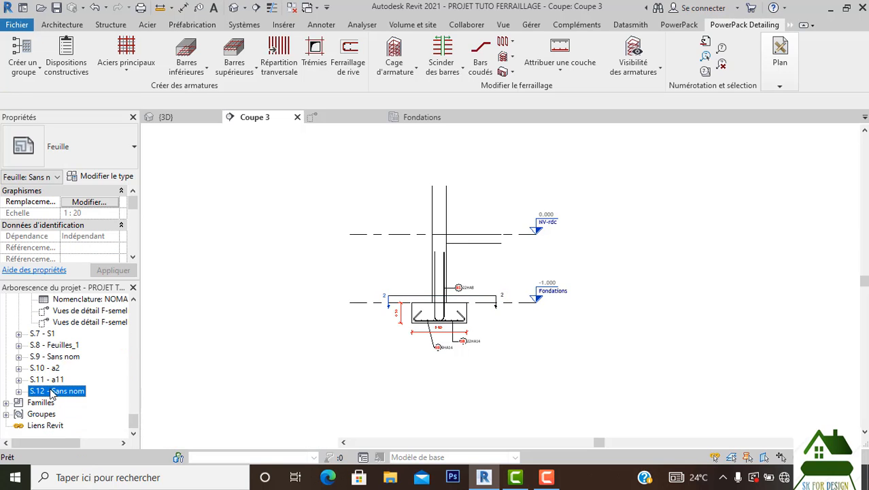
pyautogui.scroll(-3, 524, 234)
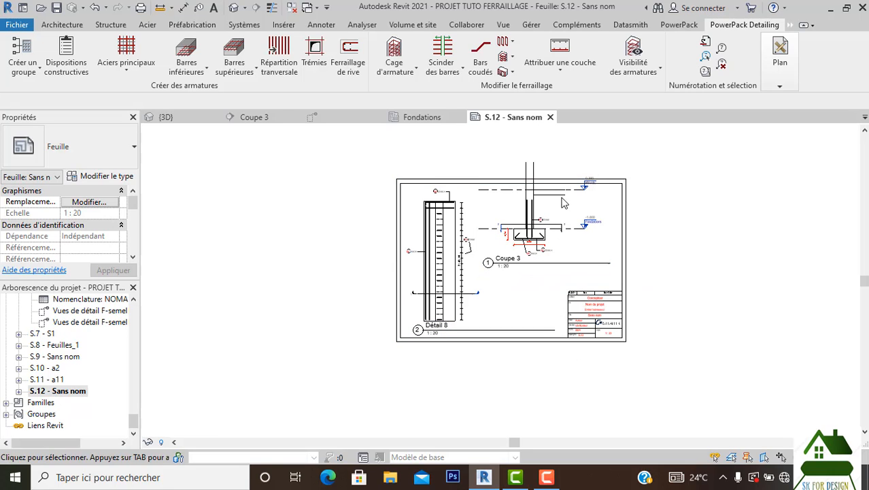
pyautogui.scroll(2, 555, 208)
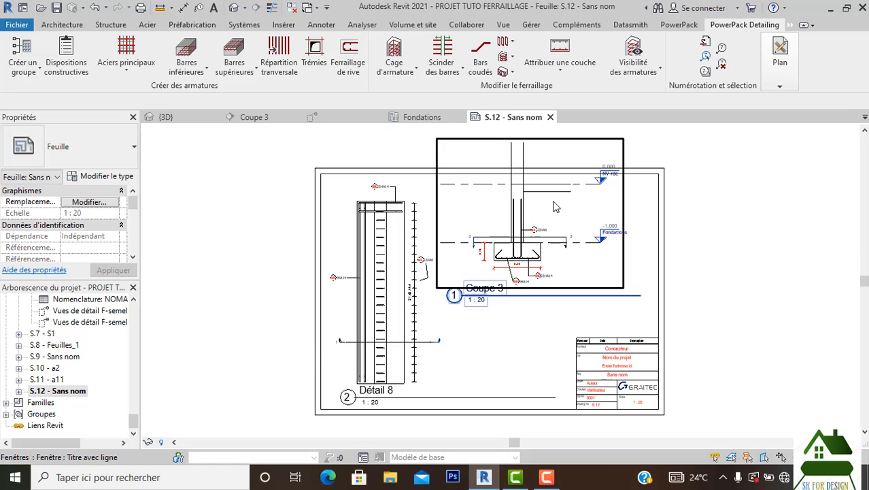
# Activate the Coupe 3 viewport on the sheet, show its crop region and lower the region's upper edge to just above the vertical bars.
pyautogui.doubleClick(555, 207)
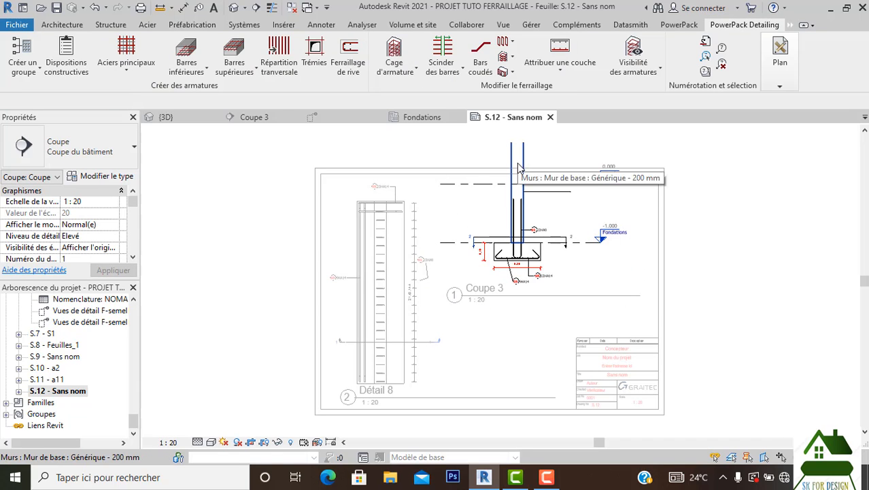
pyautogui.click(265, 441)
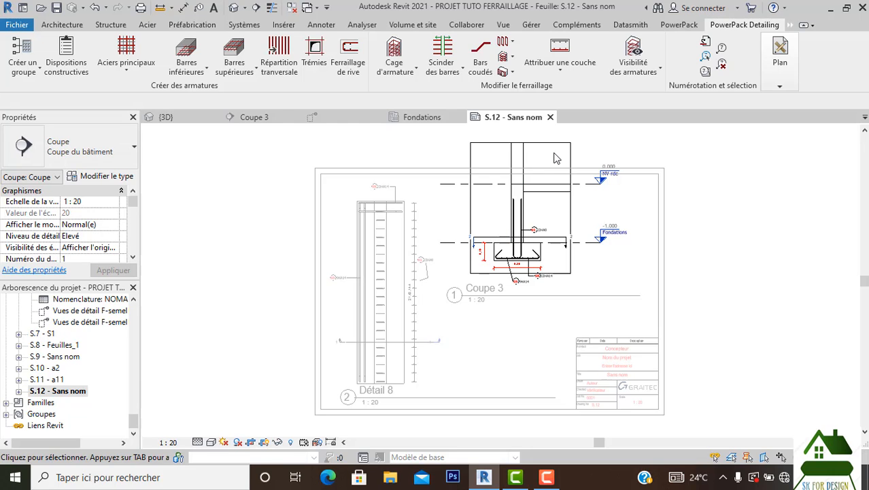
pyautogui.click(553, 144)
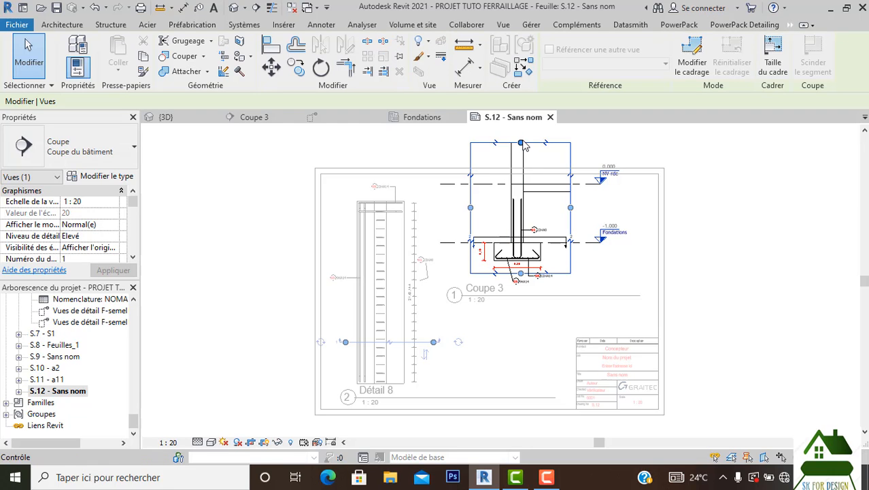
pyautogui.moveTo(517, 162); pyautogui.dragTo(513, 192)
pyautogui.click(586, 228)
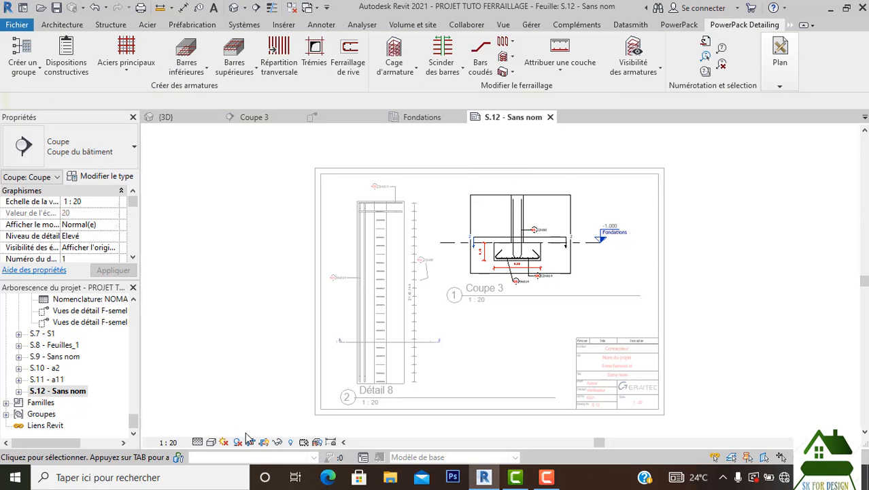
# Try drawing a vertical detail line beside the wall in Coupe 3, and delete it.
pyautogui.scroll(3, 515, 216)
pyautogui.click(522, 200)
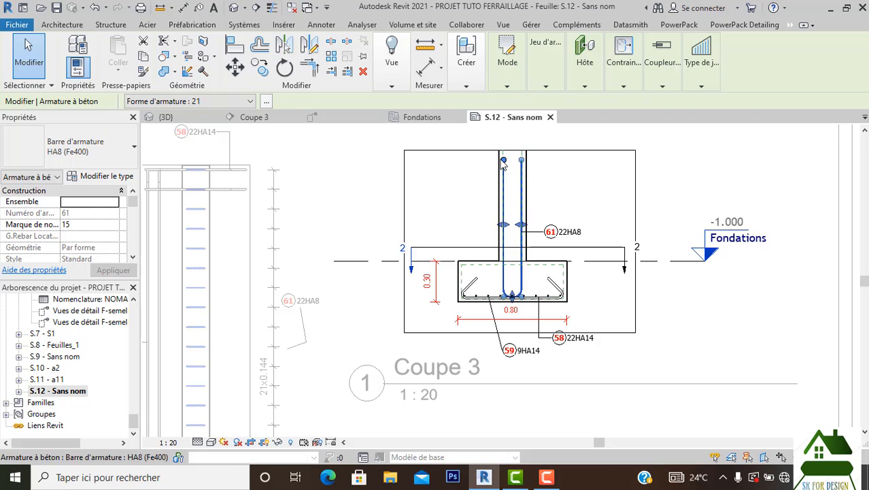
pyautogui.click(317, 26)
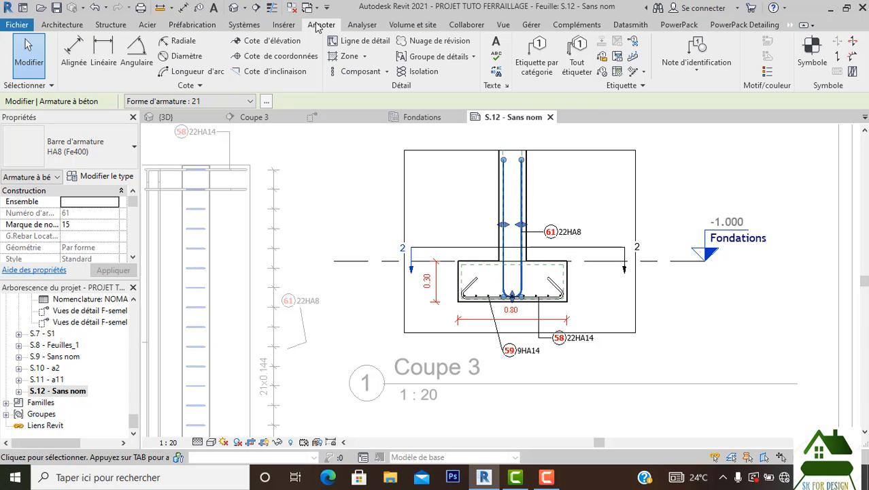
pyautogui.click(355, 42)
pyautogui.click(476, 163)
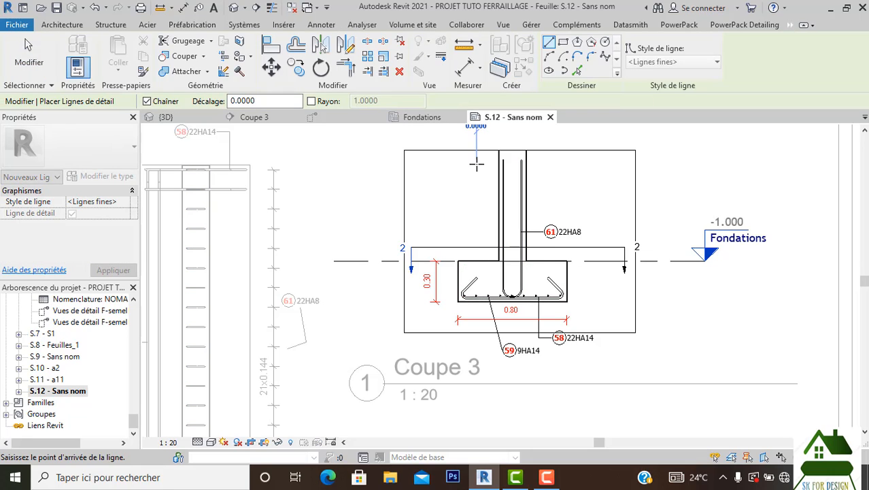
pyautogui.click(476, 246)
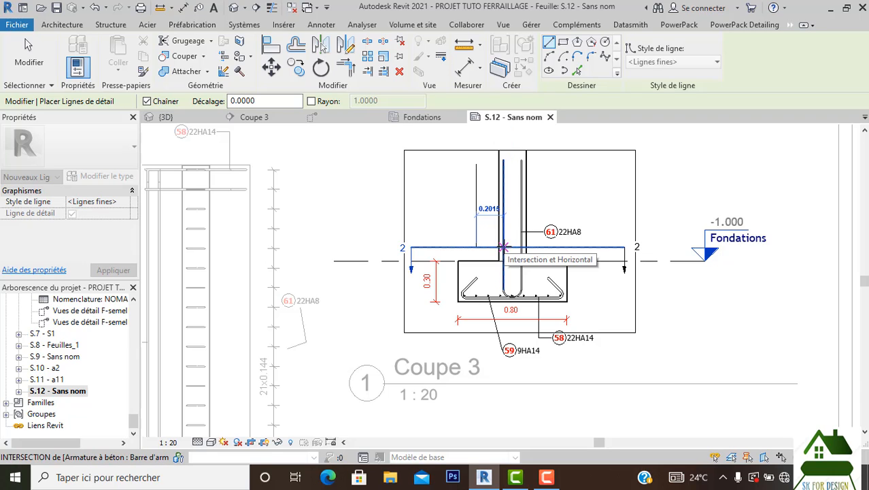
pyautogui.press('Escape')
pyautogui.press('Escape')
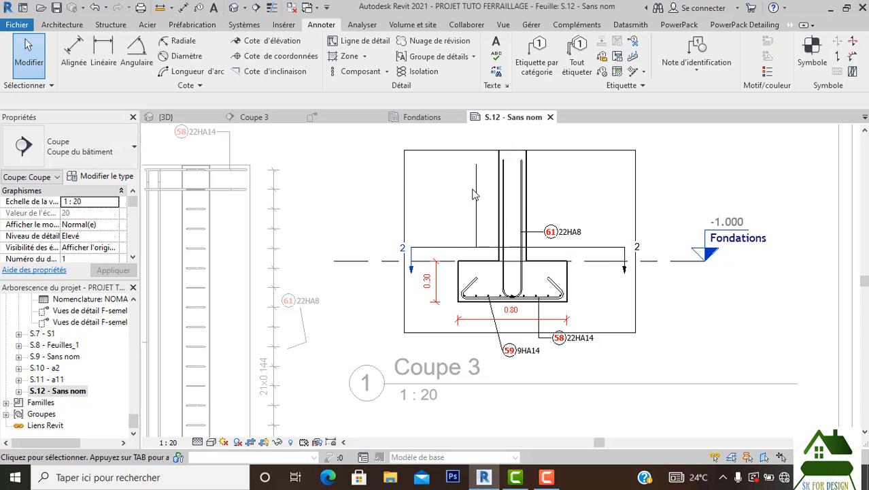
pyautogui.click(476, 197)
pyautogui.press('Delete')
# Place a bending detail of U-shaped bar 61 beside the wall in Coupe 3, on the side of its tag.
pyautogui.click(737, 26)
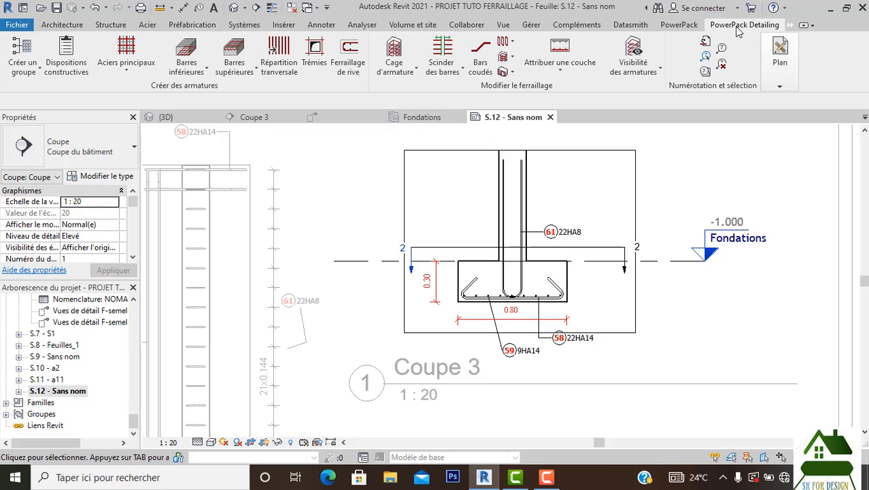
pyautogui.click(780, 80)
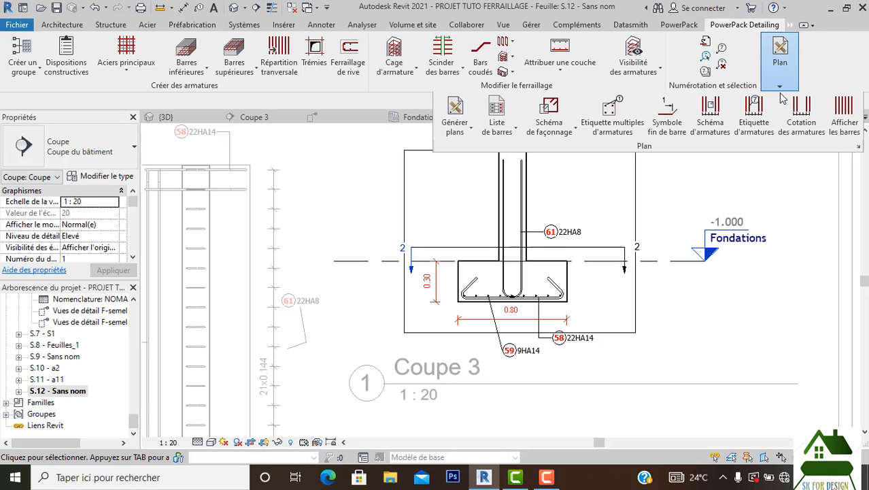
pyautogui.click(575, 131)
pyautogui.click(574, 153)
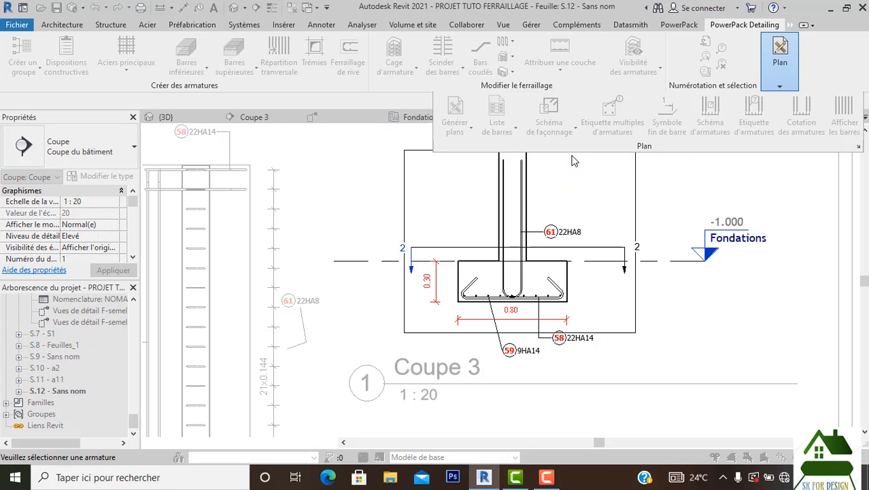
pyautogui.click(523, 202)
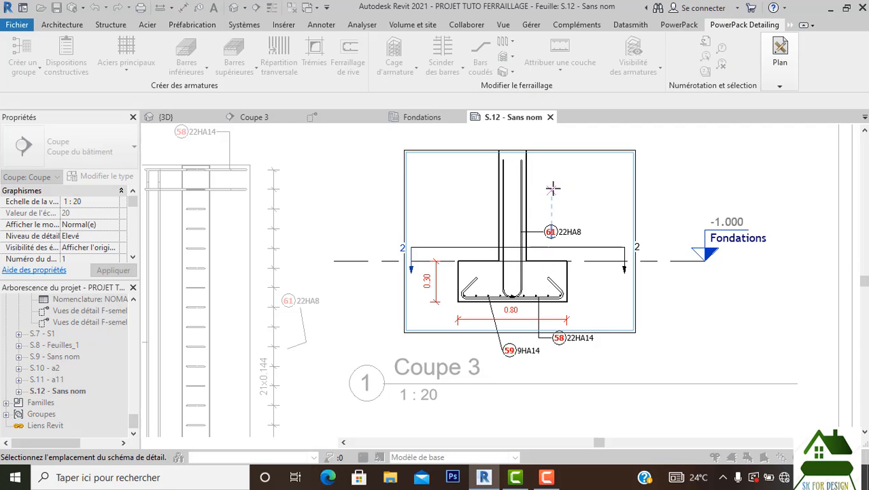
pyautogui.click(587, 189)
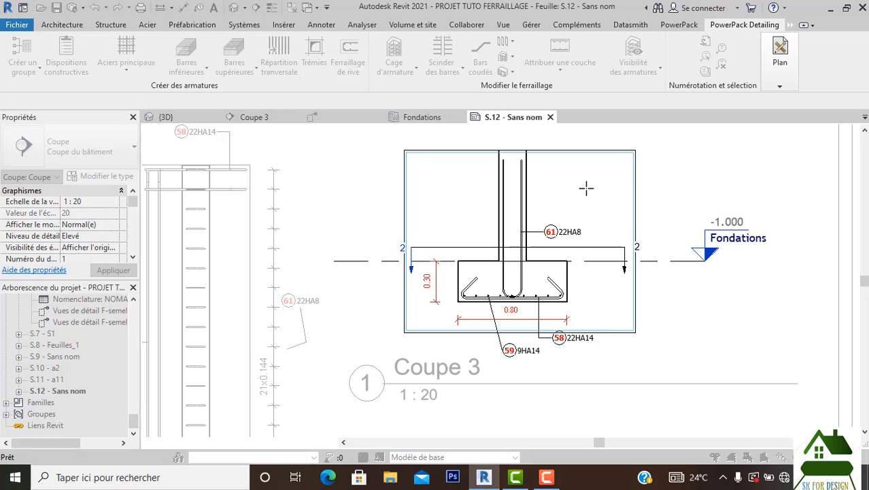
pyautogui.scroll(-2, 600, 205)
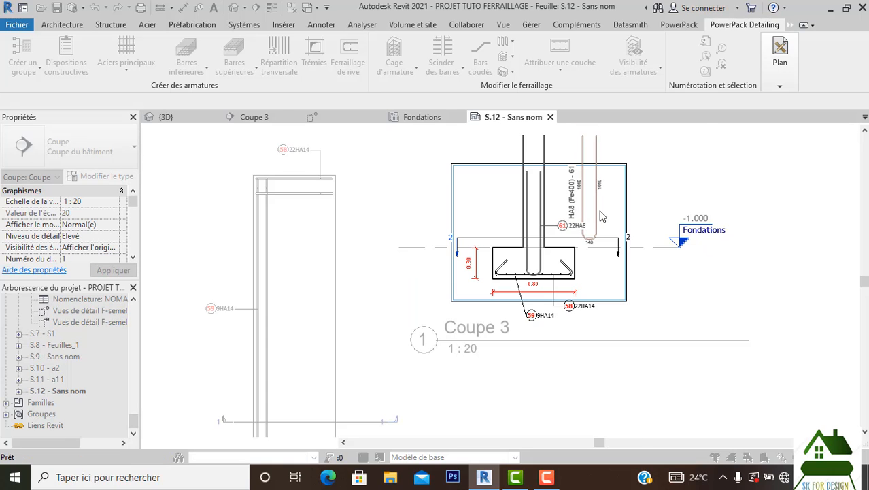
pyautogui.press('Escape')
pyautogui.scroll(-3, 599, 208)
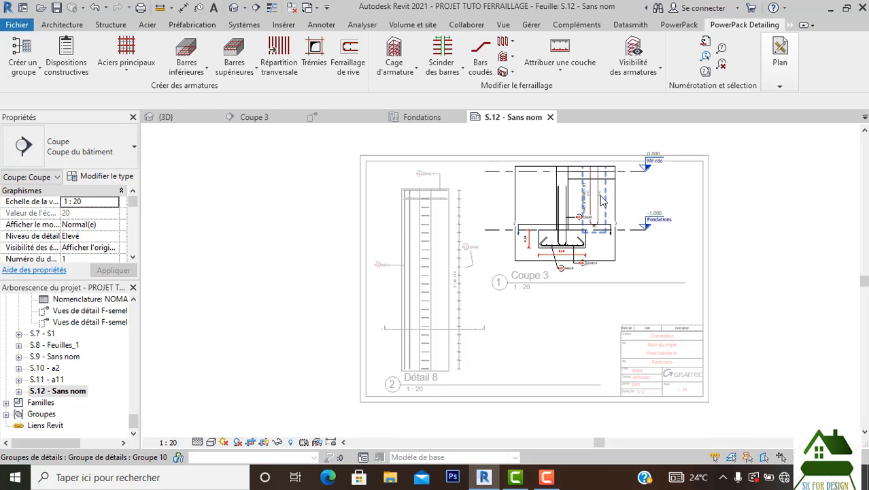
# Move the bending detail of bar 61 in Coupe 3 slightly farther from the wall, clear of its HA8 (Fe400) - 61 label.
pyautogui.scroll(4, 601, 200)
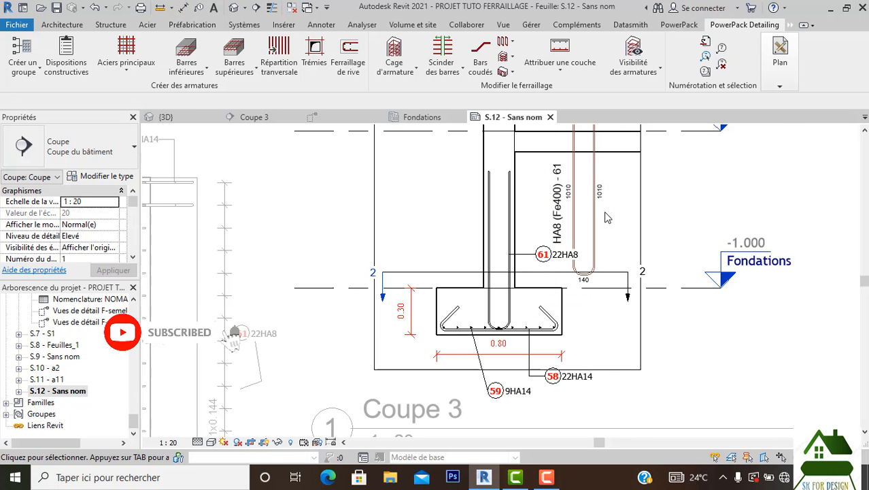
pyautogui.scroll(-2, 607, 218)
pyautogui.click(598, 218)
pyautogui.scroll(1, 592, 219)
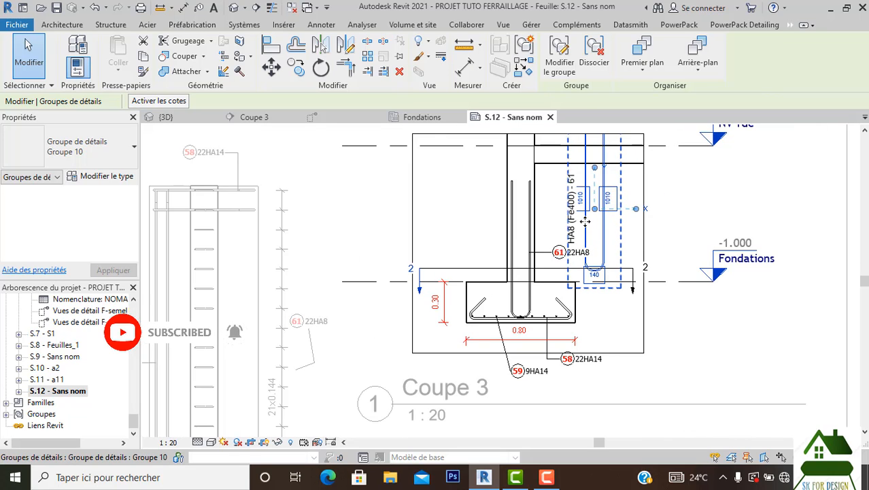
pyautogui.moveTo(585, 221); pyautogui.dragTo(603, 222)
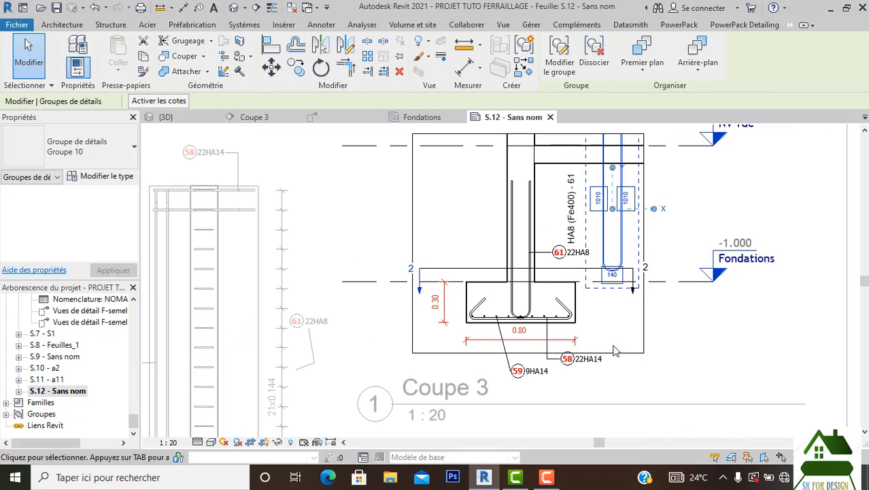
pyautogui.press('Escape')
pyautogui.scroll(-2, 637, 317)
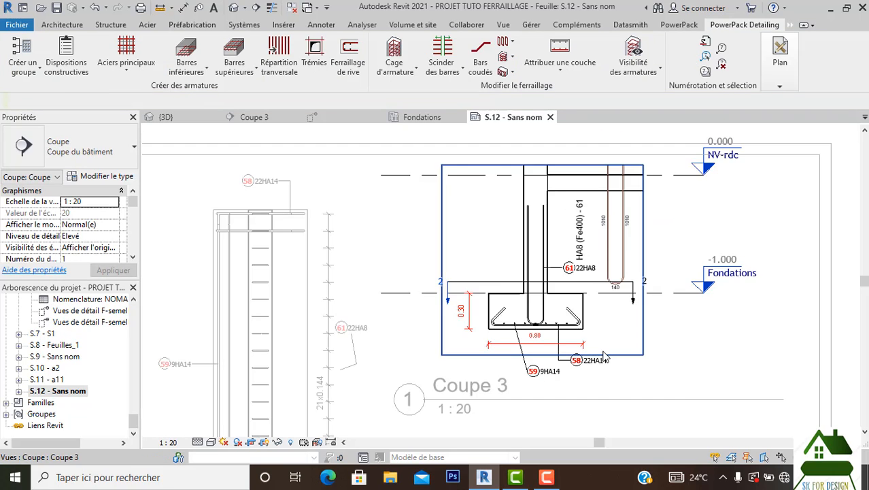
# Raise the upper edge of the Coupe 3 crop region slightly and move the bar 61 bending detail down to below the slab.
pyautogui.click(634, 272)
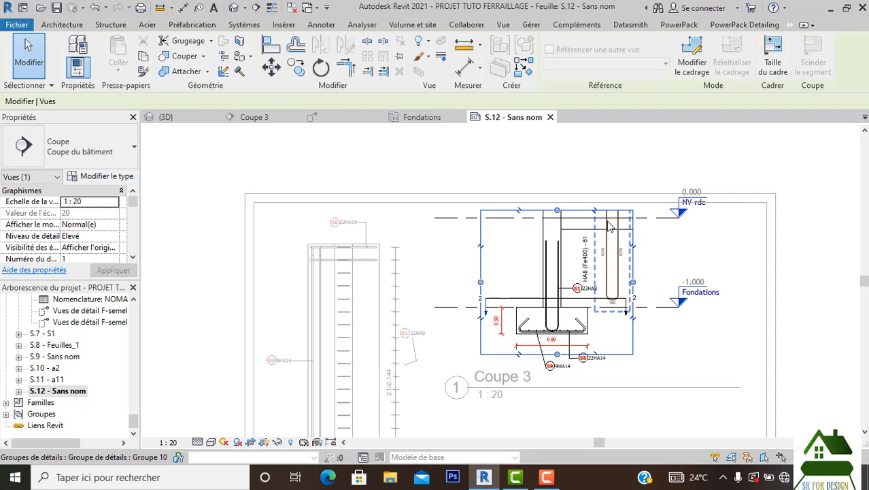
pyautogui.scroll(2, 604, 224)
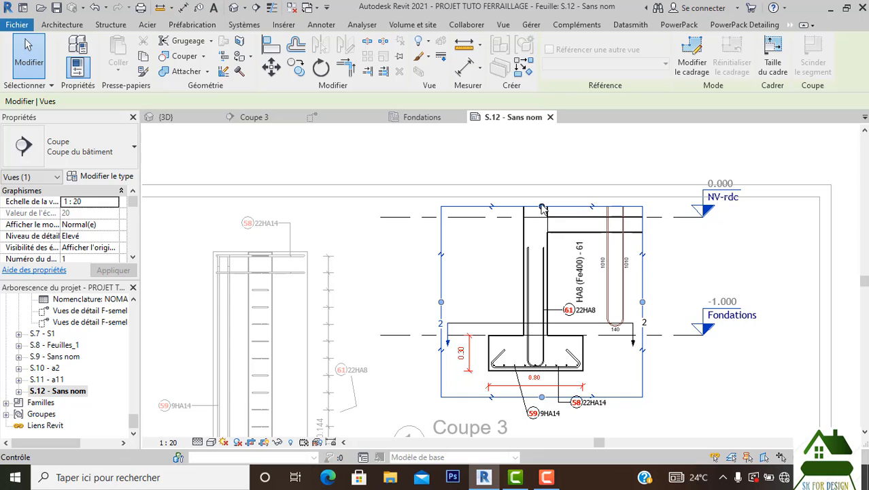
pyautogui.moveTo(542, 207); pyautogui.dragTo(538, 197)
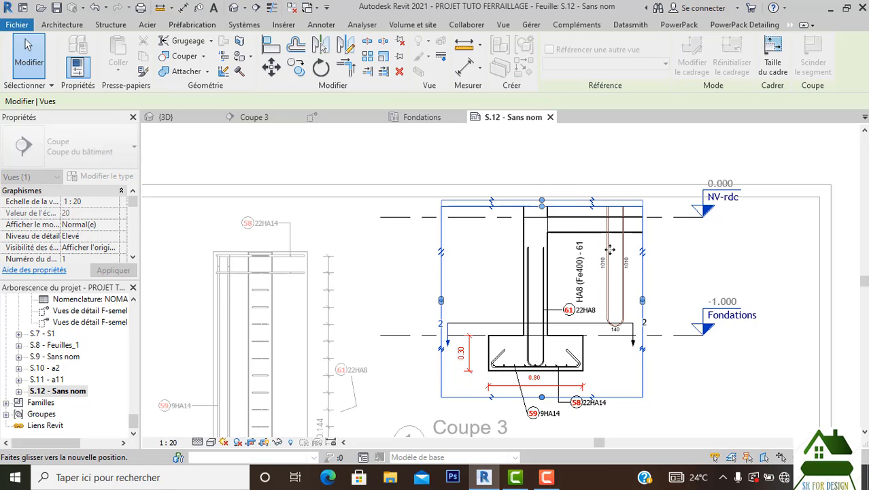
pyautogui.click(611, 252)
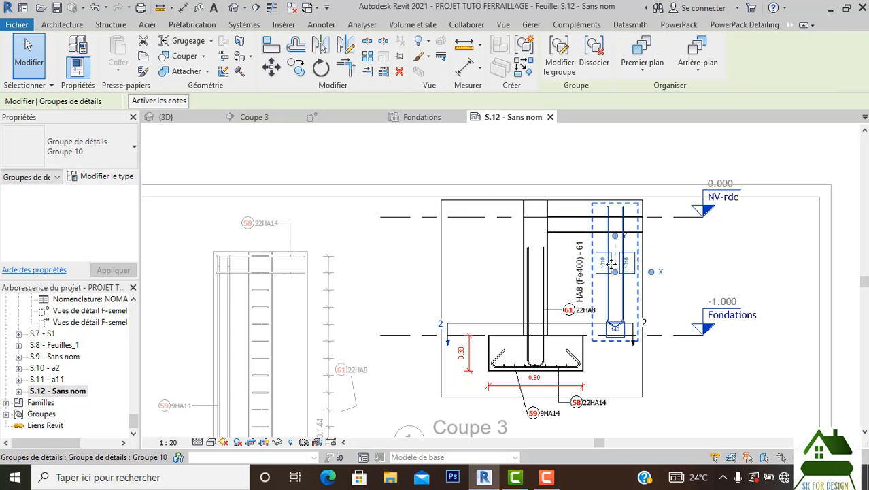
pyautogui.moveTo(608, 292); pyautogui.dragTo(607, 319)
pyautogui.press('Escape')
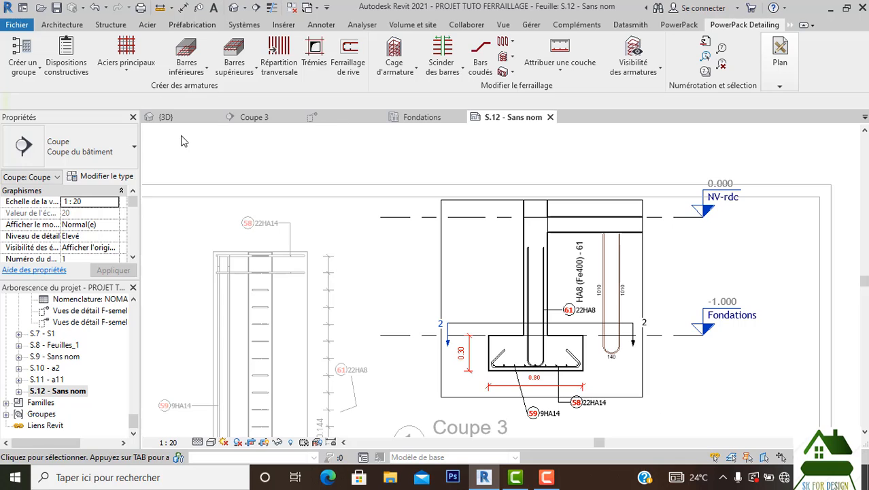
# Widen the Coupe 3 crop region on the bending detail's side and move the detail farther from the wall, level with the bars in the section.
pyautogui.scroll(-3, 627, 190)
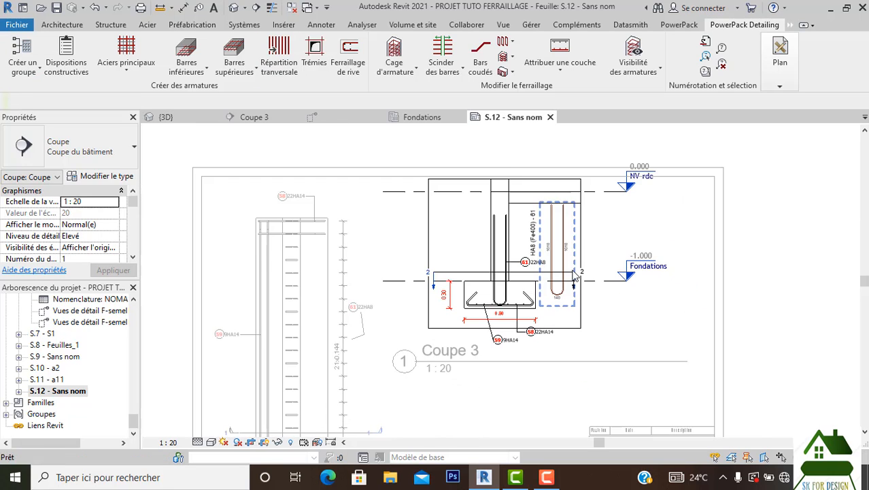
pyautogui.click(581, 305)
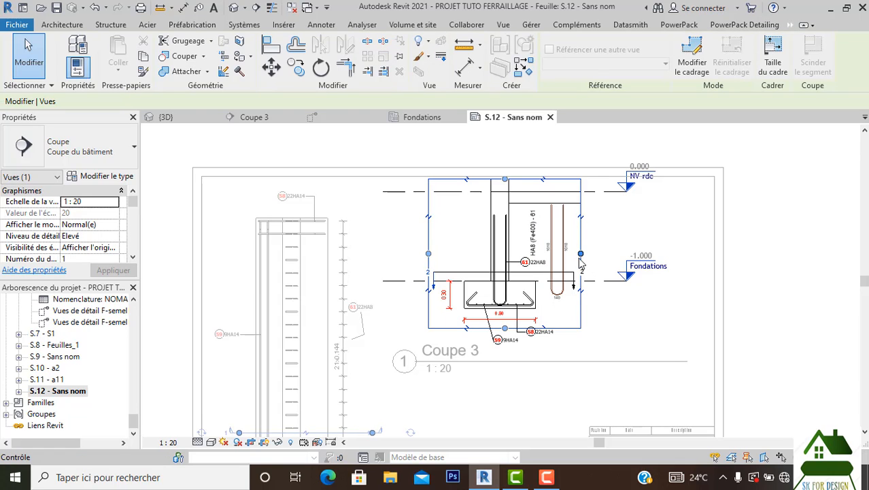
pyautogui.moveTo(582, 256); pyautogui.dragTo(657, 255)
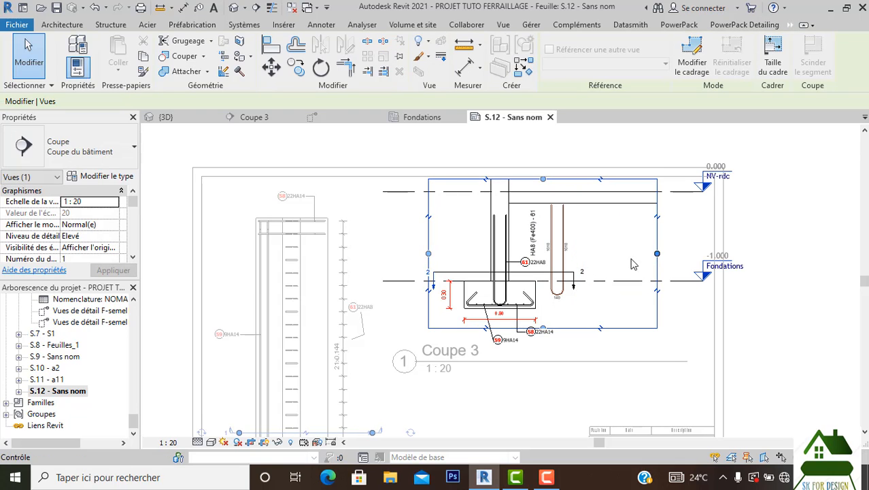
pyautogui.click(556, 224)
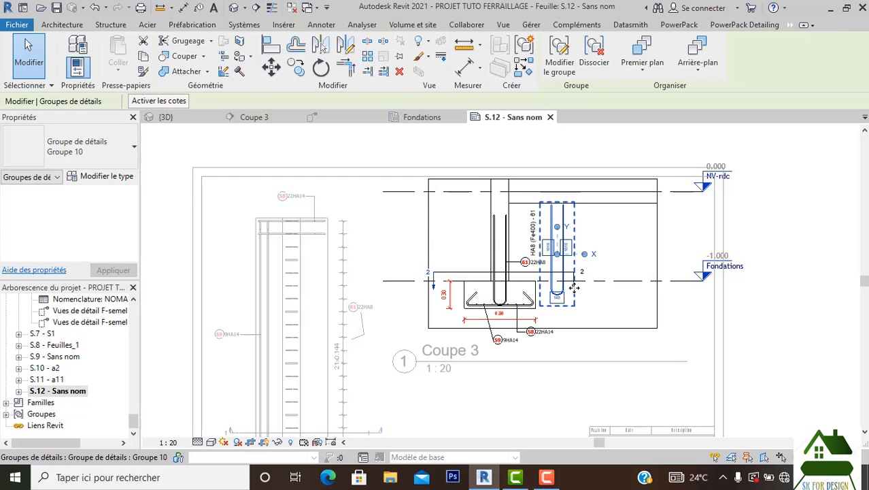
pyautogui.moveTo(575, 288); pyautogui.dragTo(629, 300)
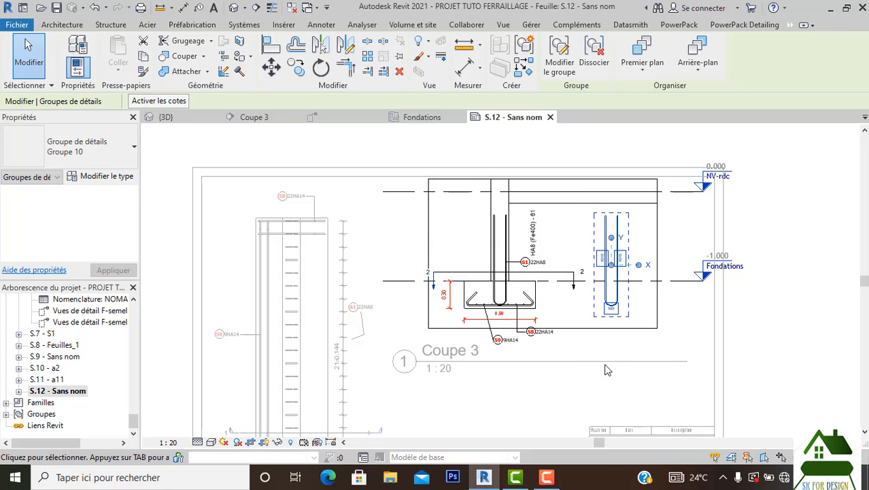
pyautogui.click(607, 369)
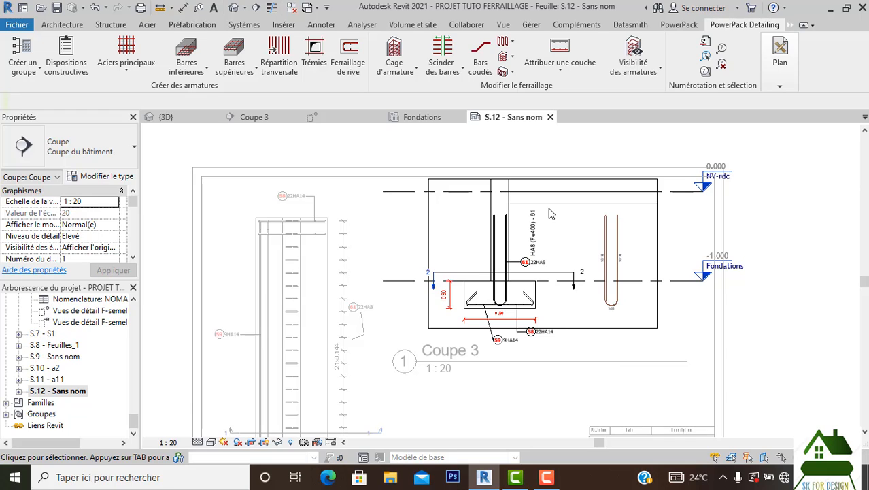
# Lower the upper edge of the Coupe 3 crop region to just above the vertical bars and hide the crop region.
pyautogui.click(535, 178)
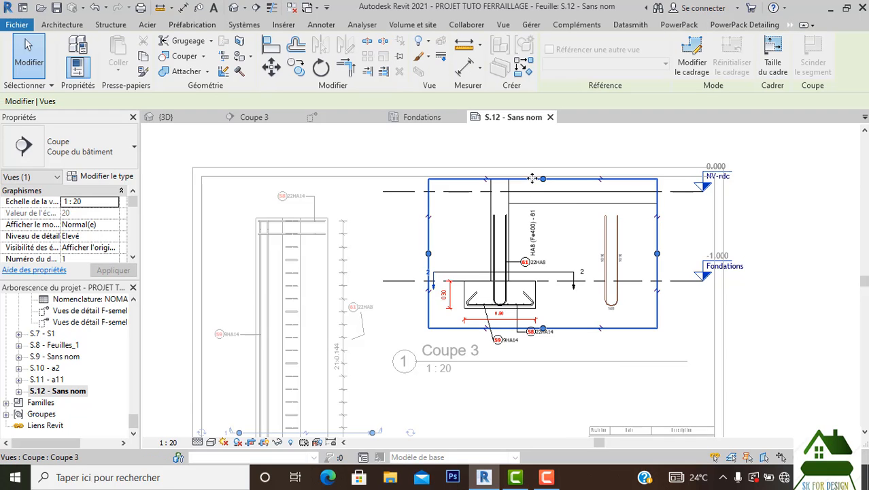
pyautogui.moveTo(543, 179); pyautogui.dragTo(543, 208)
pyautogui.click(558, 381)
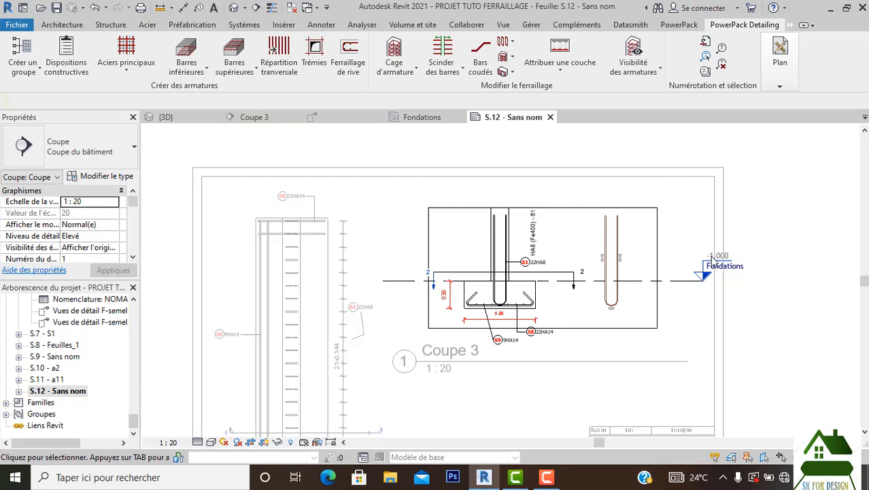
pyautogui.click(265, 442)
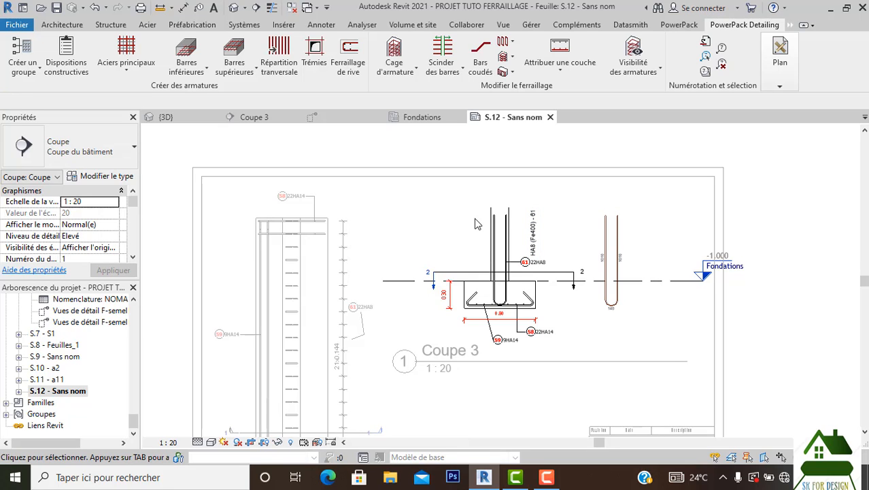
# Try to place a bending detail of hooked bottom bar 58 below the footing in Coupe 3.
pyautogui.scroll(3, 524, 295)
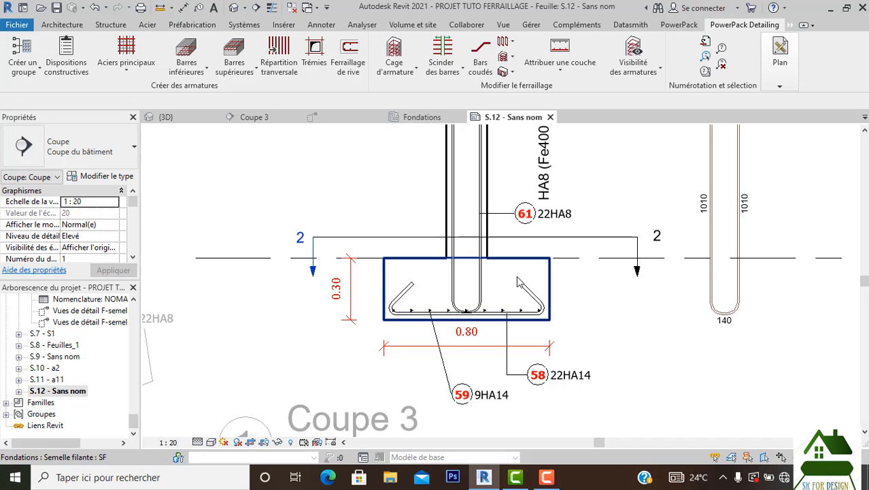
pyautogui.scroll(-3, 524, 293)
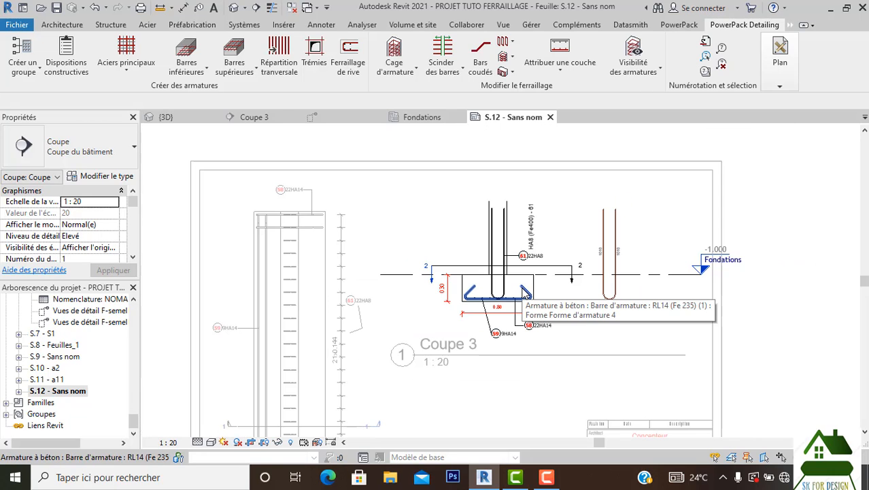
pyautogui.click(781, 82)
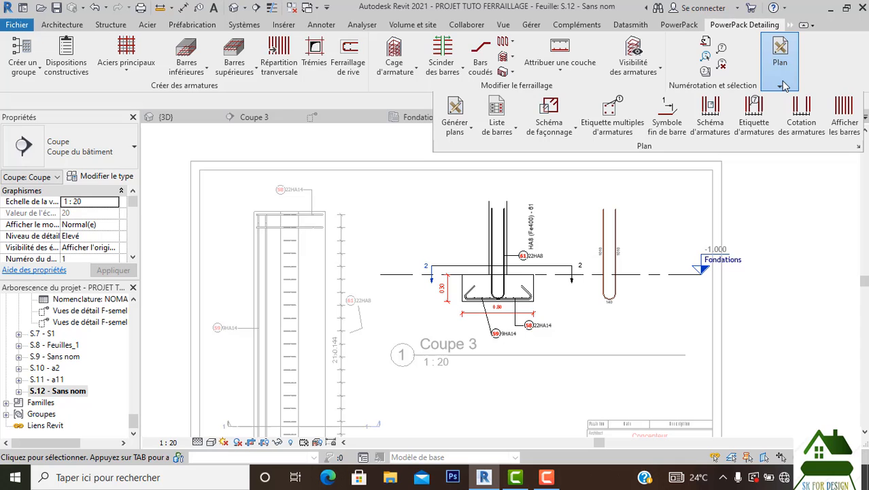
pyautogui.click(711, 109)
pyautogui.scroll(3, 456, 292)
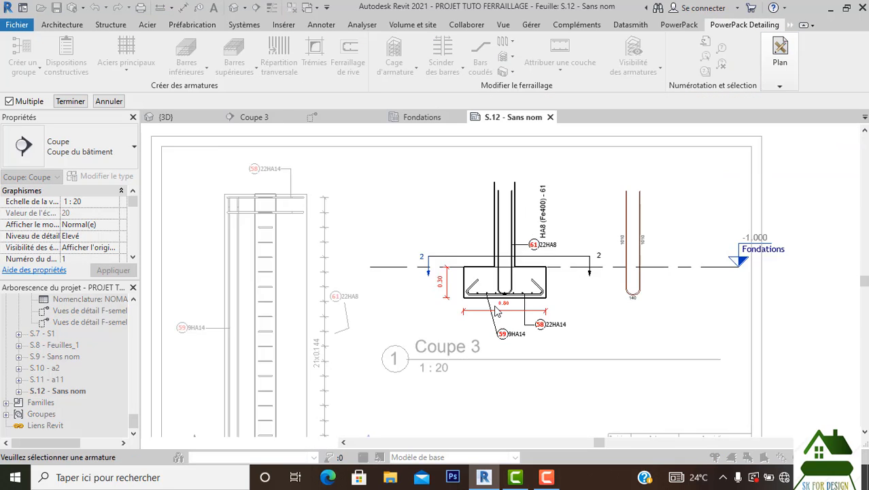
pyautogui.scroll(3, 469, 299)
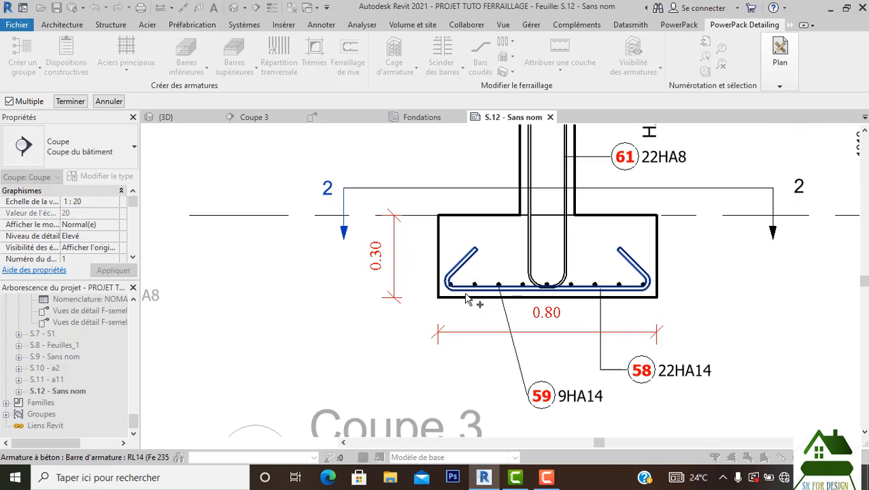
pyautogui.click(467, 299)
pyautogui.scroll(-3, 466, 299)
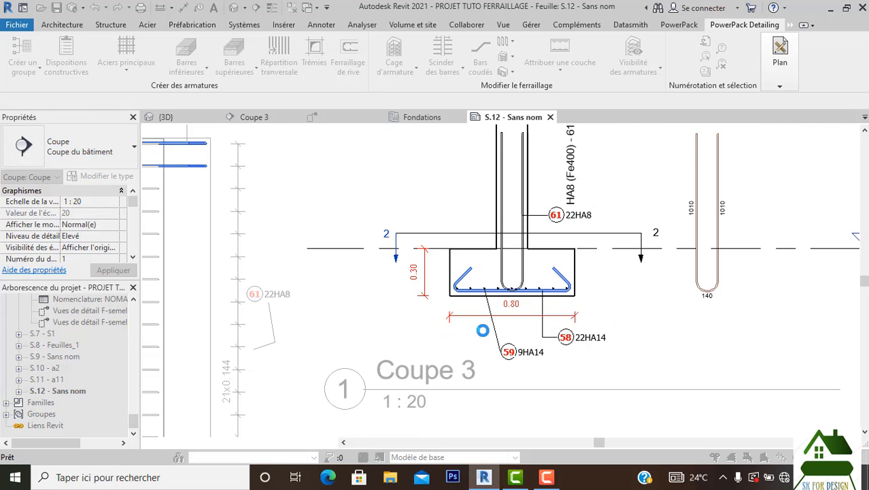
pyautogui.scroll(-2, 476, 297)
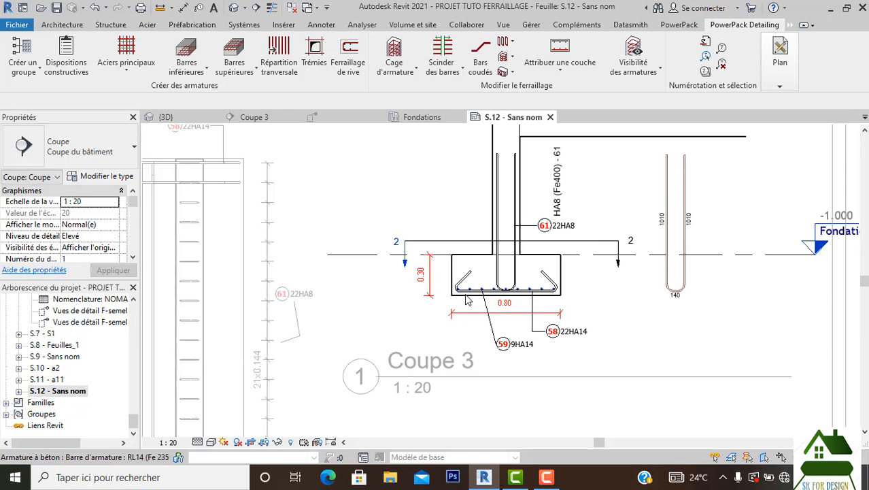
pyautogui.scroll(2, 478, 292)
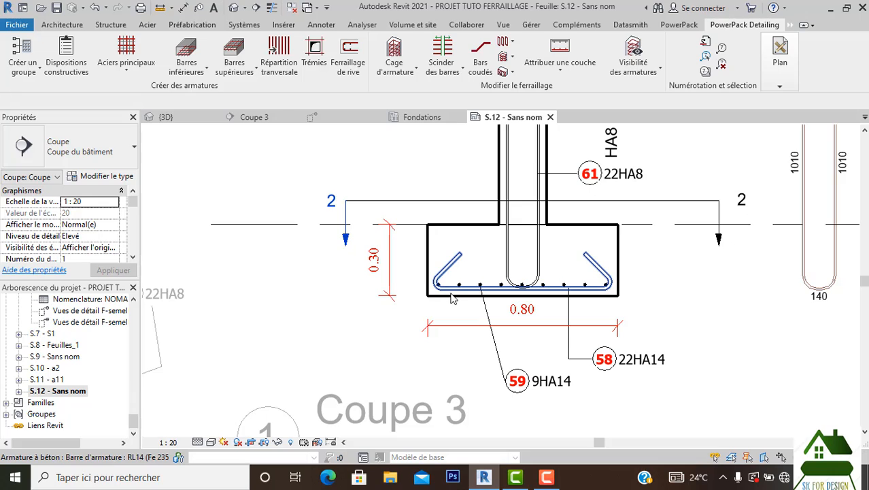
pyautogui.click(452, 299)
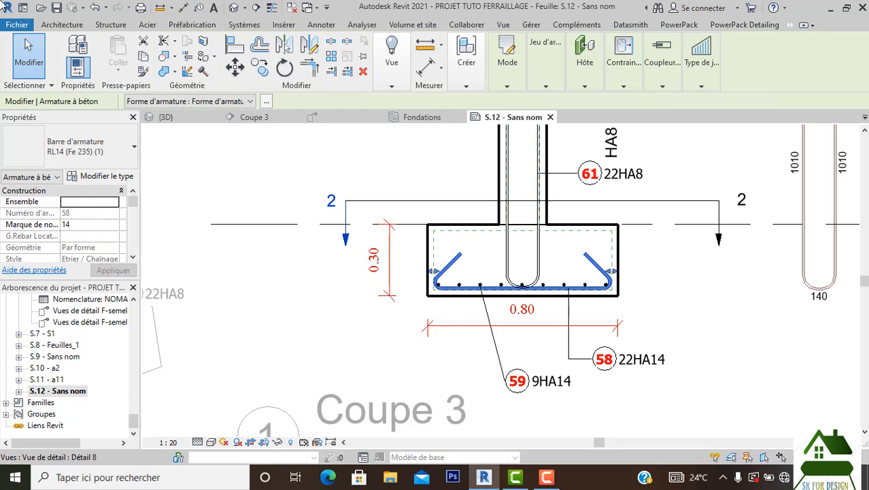
pyautogui.click(745, 24)
pyautogui.moveTo(770, 85)
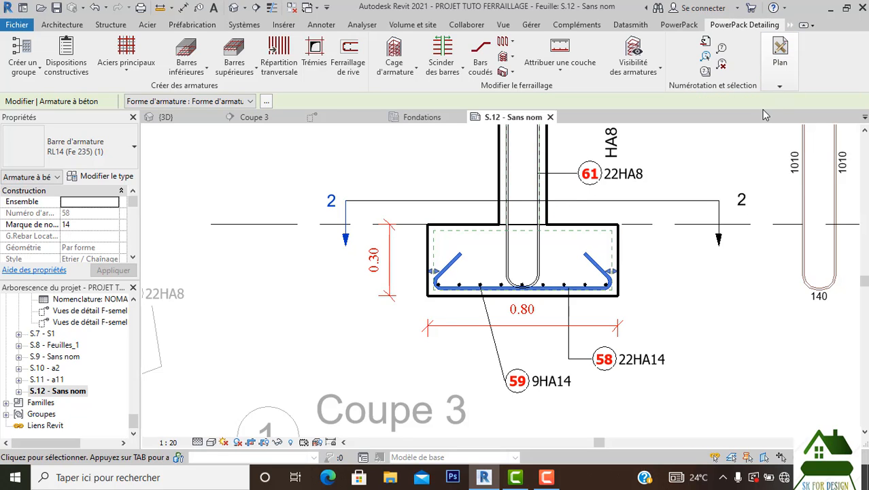
pyautogui.press('Escape')
# Retry the bending detail on hooked bar 58 in Coupe 3 with multiple selection enabled, and cancel the command.
pyautogui.click(779, 86)
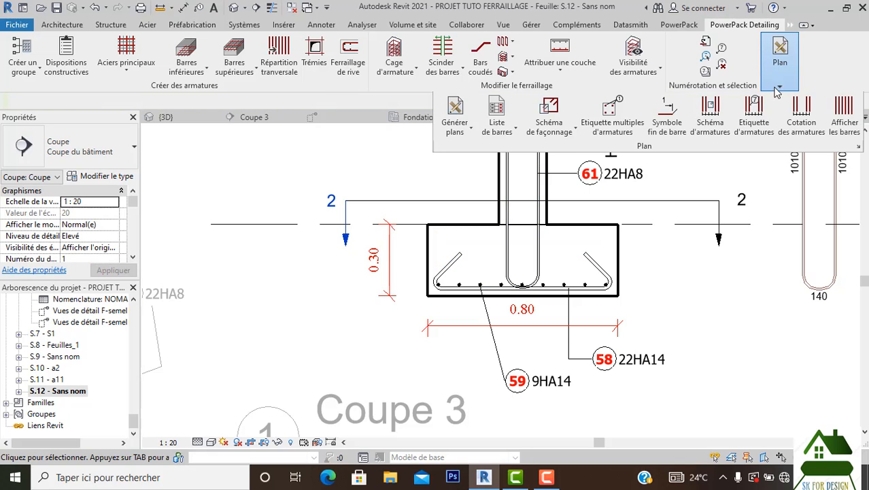
pyautogui.click(708, 114)
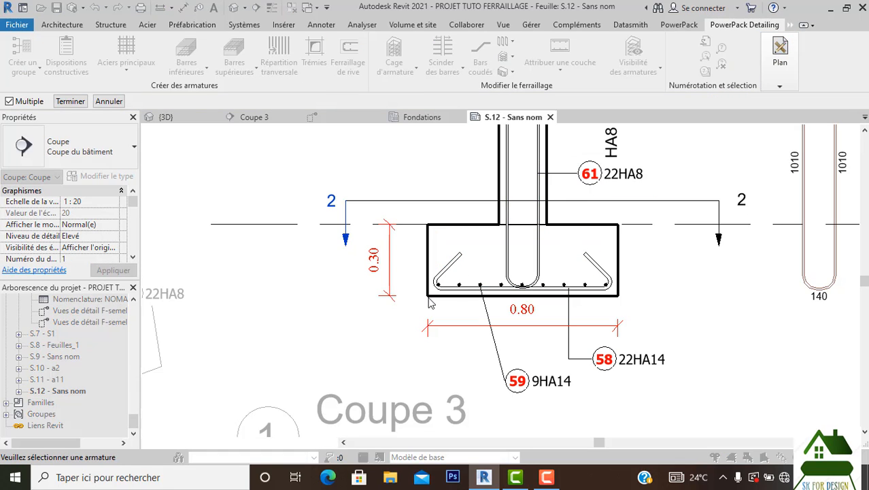
pyautogui.click(452, 292)
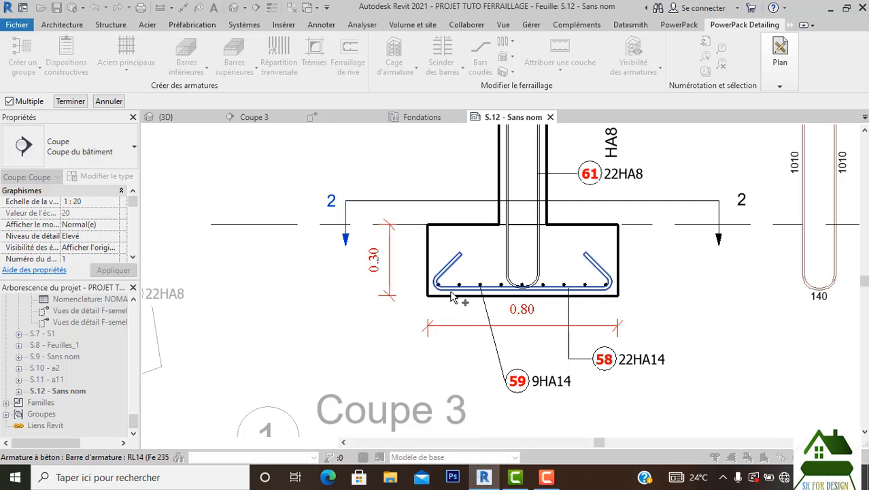
pyautogui.scroll(1, 452, 297)
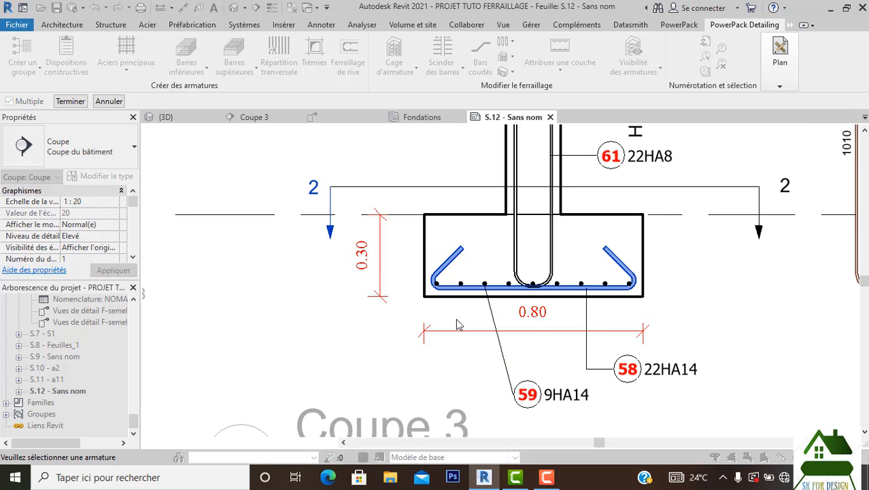
pyautogui.scroll(-1, 457, 325)
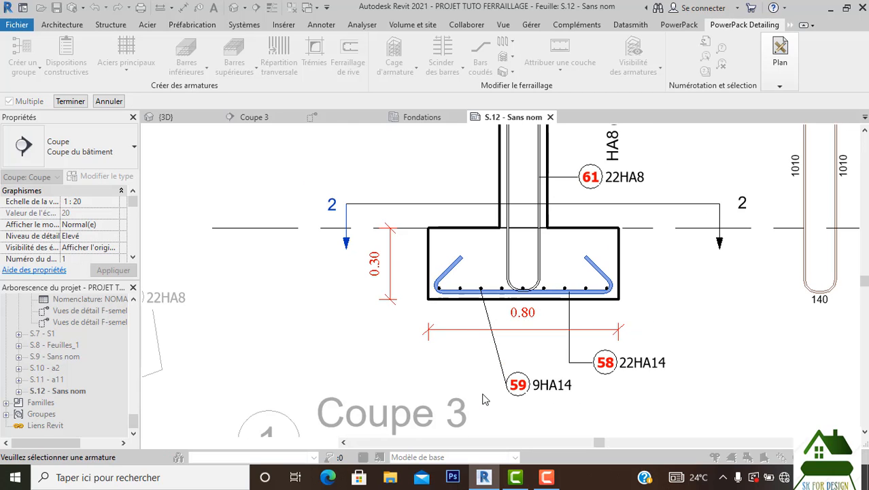
pyautogui.press('Escape')
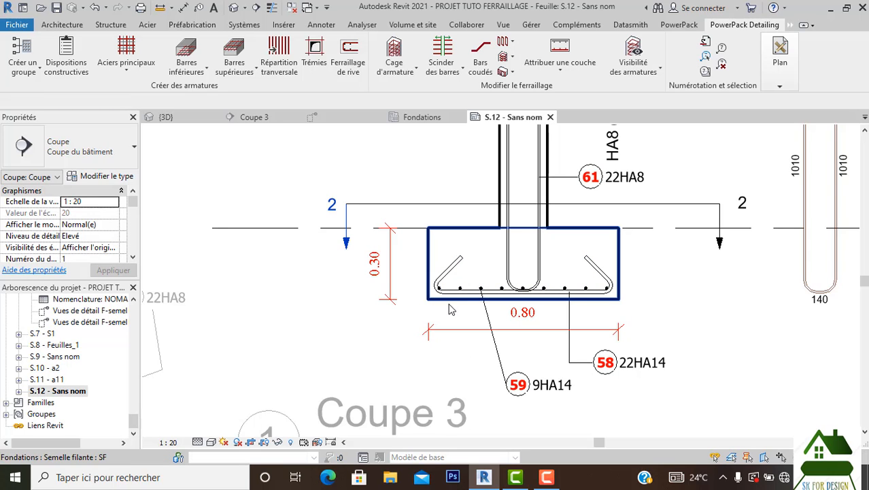
pyautogui.scroll(-2, 439, 300)
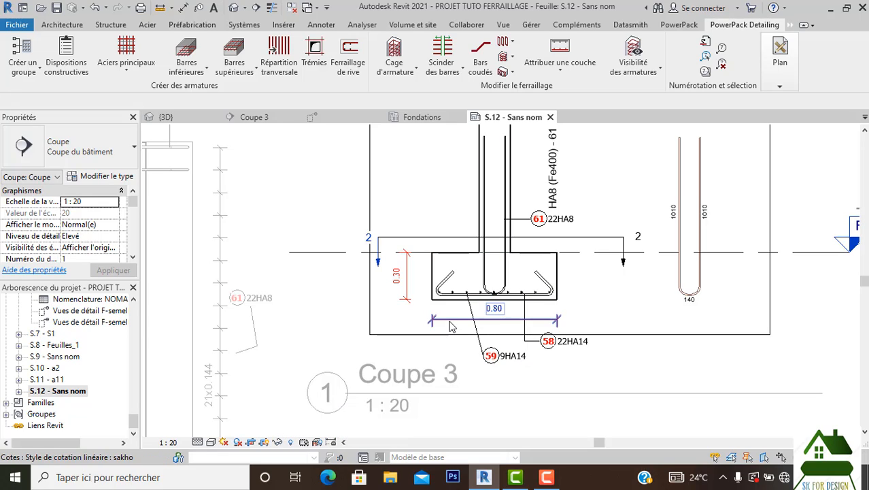
# Move the bar 58 bending detail from the upper edge of Coupe 3 down beside the wall, just above the footing.
pyautogui.click(421, 341)
pyautogui.scroll(-2, 476, 330)
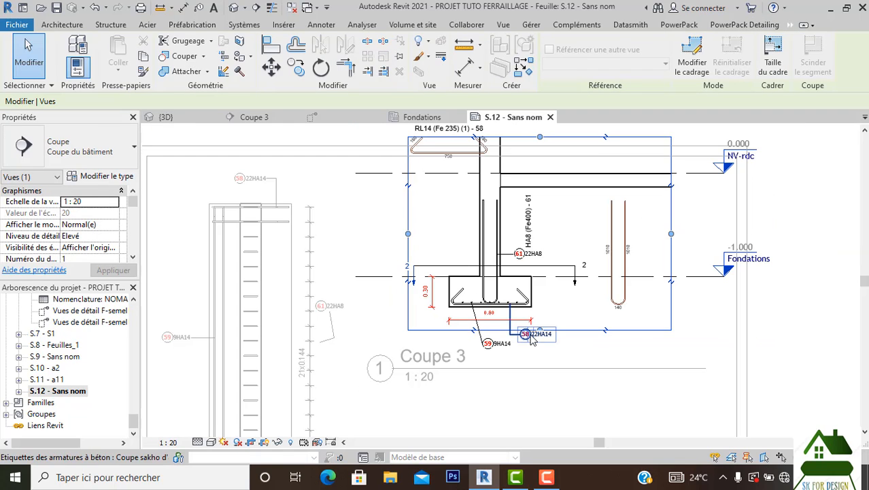
pyautogui.moveTo(427, 239); pyautogui.dragTo(425, 331, button='middle')
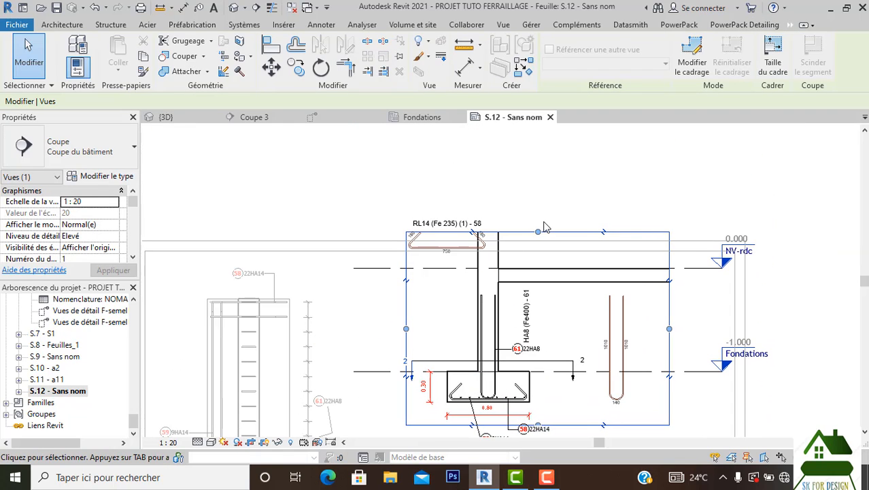
pyautogui.click(444, 253)
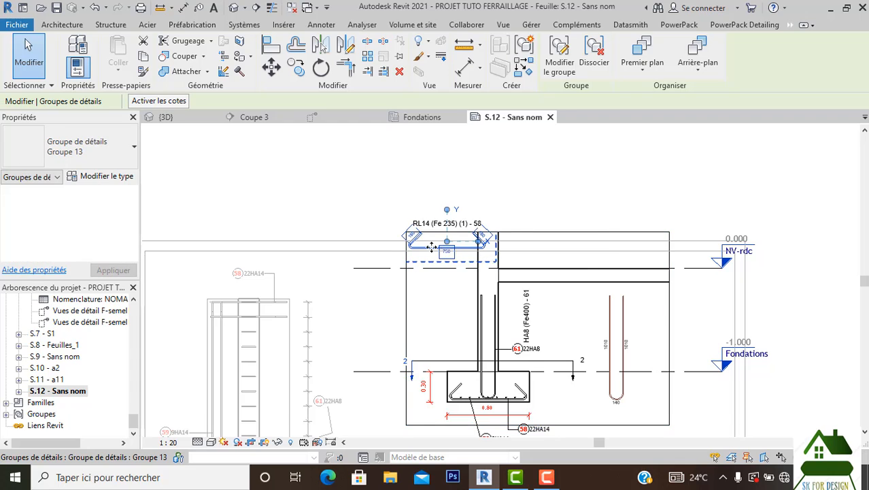
pyautogui.scroll(1, 432, 246)
pyautogui.moveTo(431, 247); pyautogui.dragTo(433, 316)
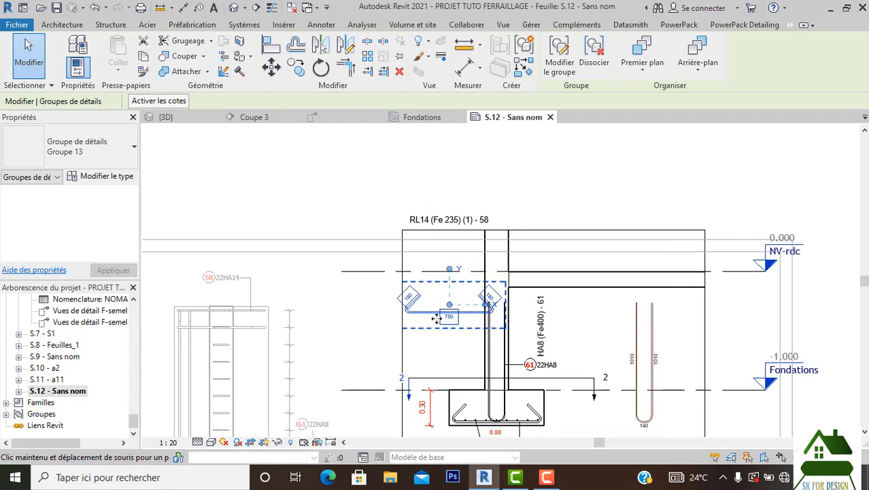
pyautogui.moveTo(437, 318); pyautogui.dragTo(446, 250, button='middle')
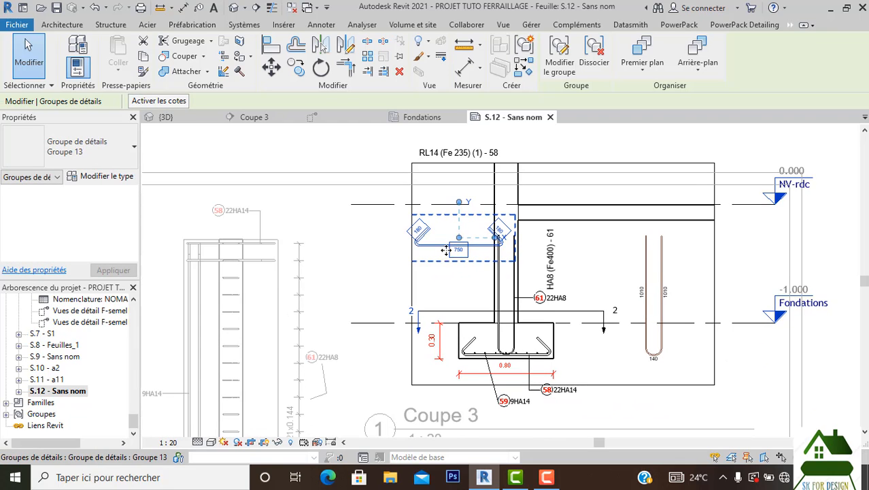
pyautogui.moveTo(452, 263); pyautogui.dragTo(438, 295)
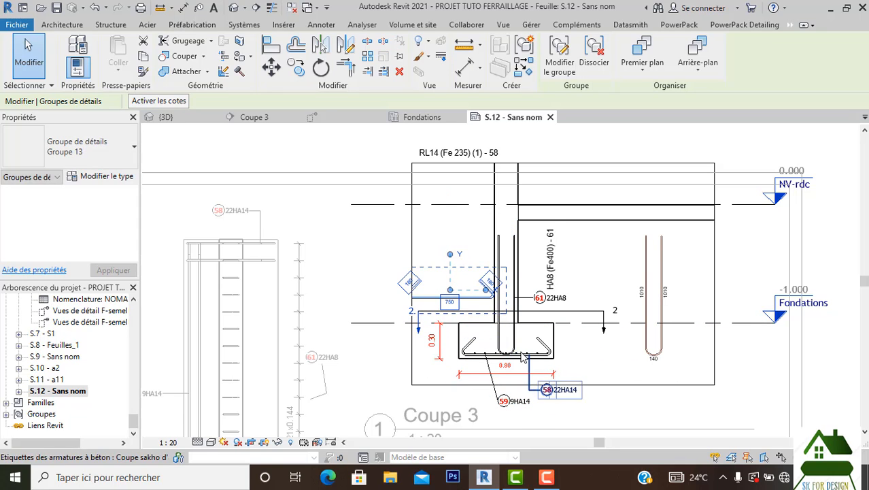
# Delete the repositioned bar 58 bending detail from Coupe 3.
pyautogui.scroll(2, 527, 353)
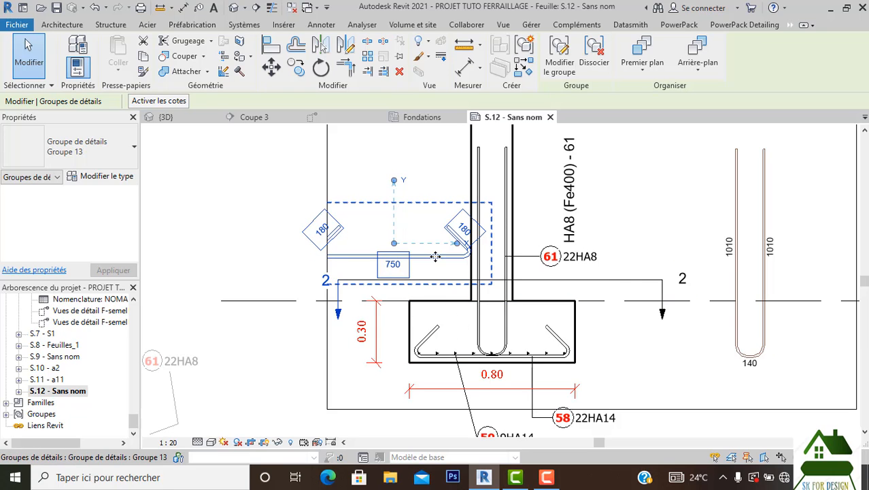
pyautogui.press('Delete')
pyautogui.scroll(-1, 436, 256)
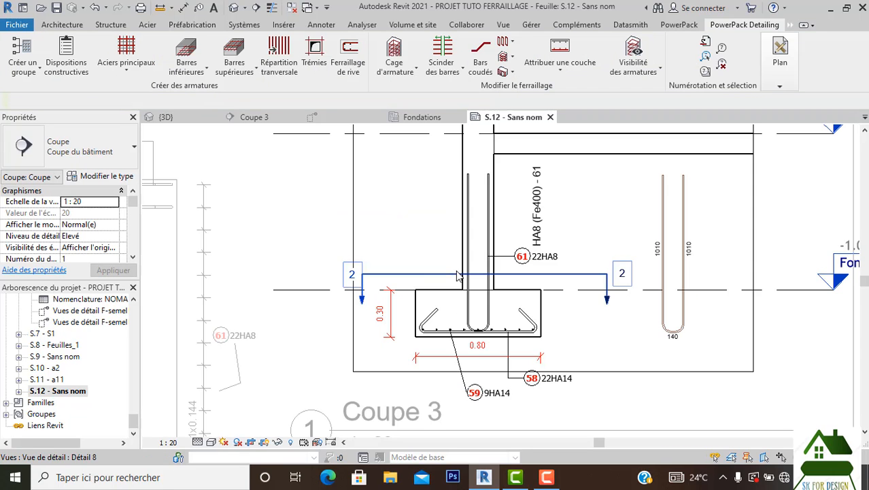
pyautogui.scroll(-2, 469, 280)
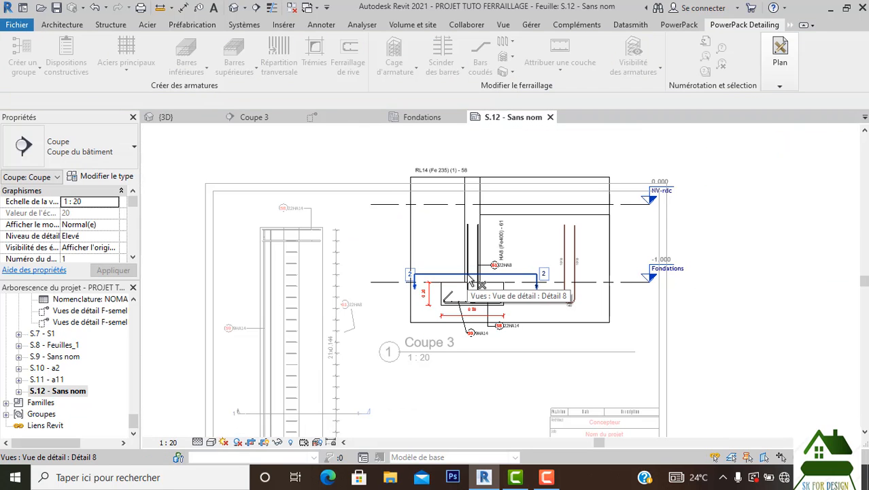
# Undo the deletion and the moves of the bar 58 bending detail in Coupe 3.
pyautogui.click(94, 11)
pyautogui.click(94, 11)
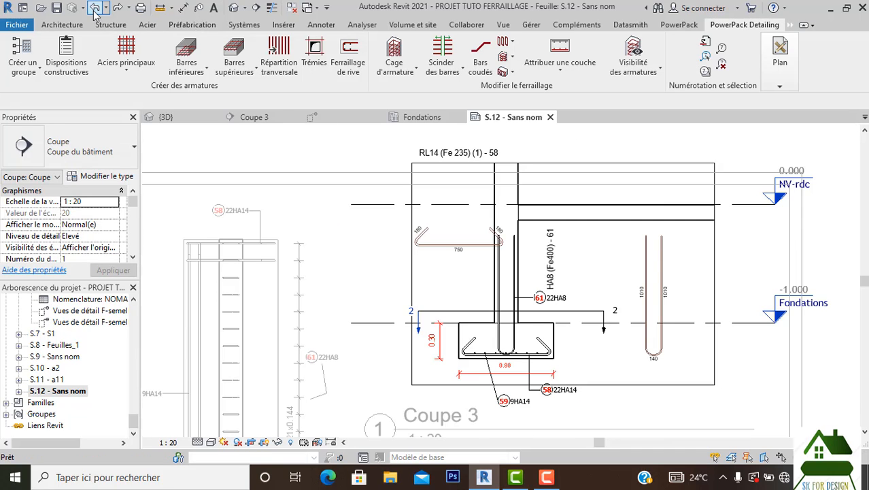
pyautogui.click(94, 11)
pyautogui.click(95, 11)
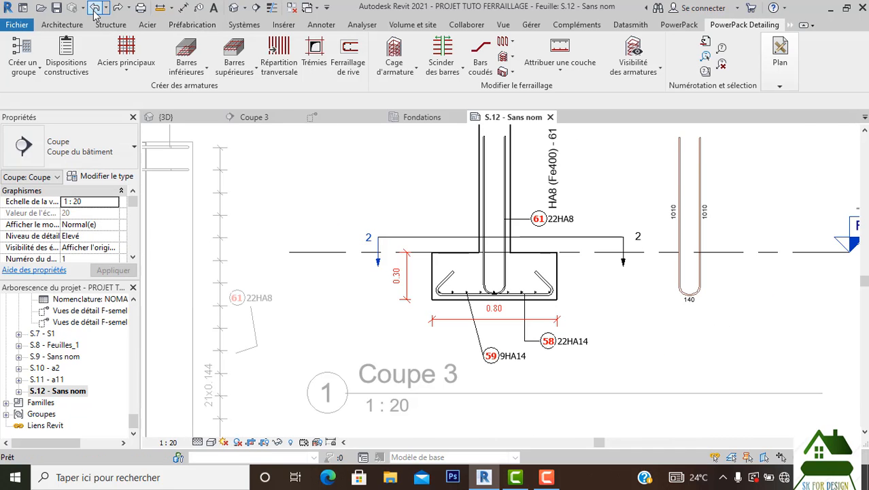
pyautogui.click(95, 11)
pyautogui.scroll(-3, 489, 242)
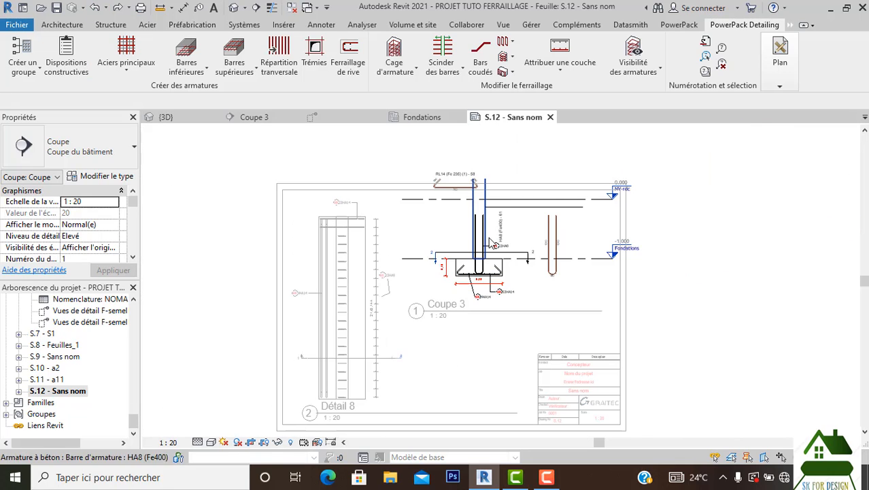
pyautogui.moveTo(496, 245); pyautogui.dragTo(492, 253, button='middle')
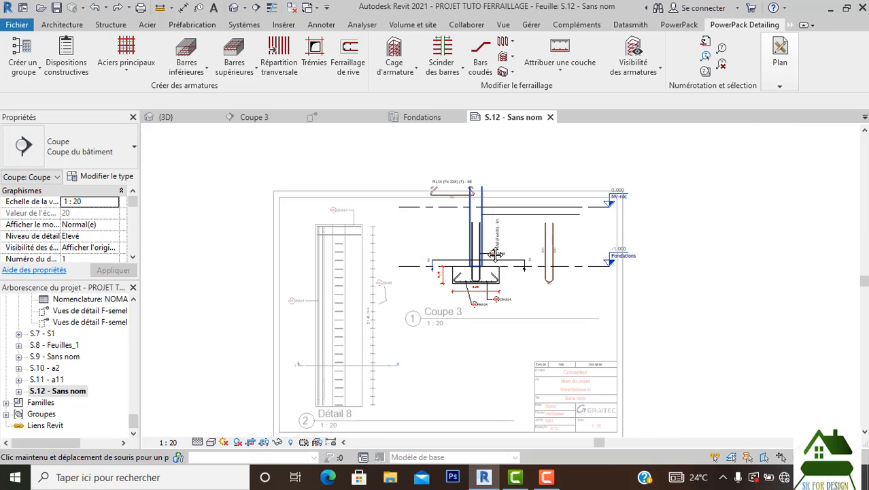
pyautogui.click(97, 7)
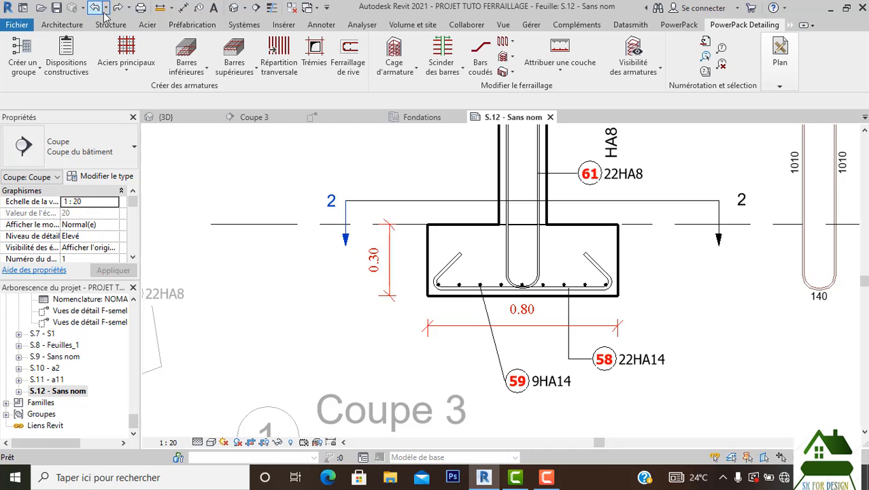
# Delete the bar 58 bending detail and its RL14 label at the upper edge of Coupe 3.
pyautogui.scroll(-3, 385, 209)
pyautogui.moveTo(439, 258); pyautogui.dragTo(471, 357, button='middle')
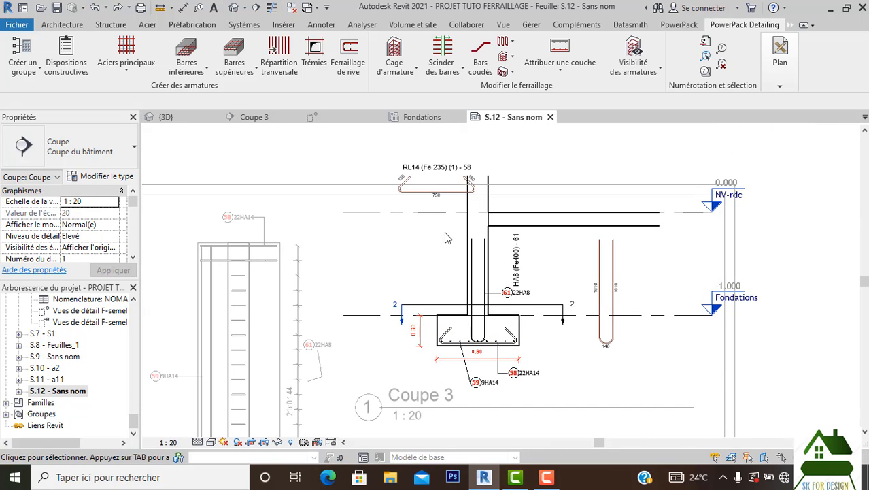
pyautogui.click(424, 191)
pyautogui.press('Delete')
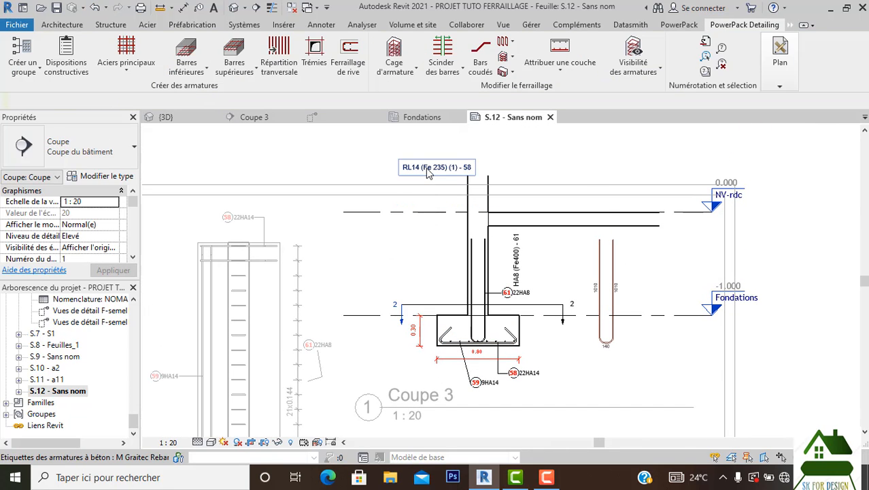
# Lower the upper edge of the Coupe 3 crop region below the NV-rdc floor slab, just above the vertical bars, and hide the region.
pyautogui.scroll(-2, 413, 228)
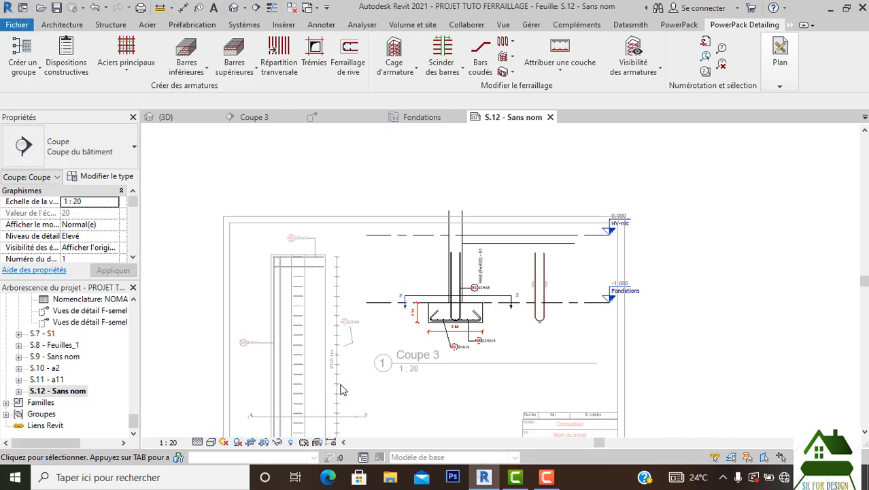
pyautogui.scroll(-2, 338, 396)
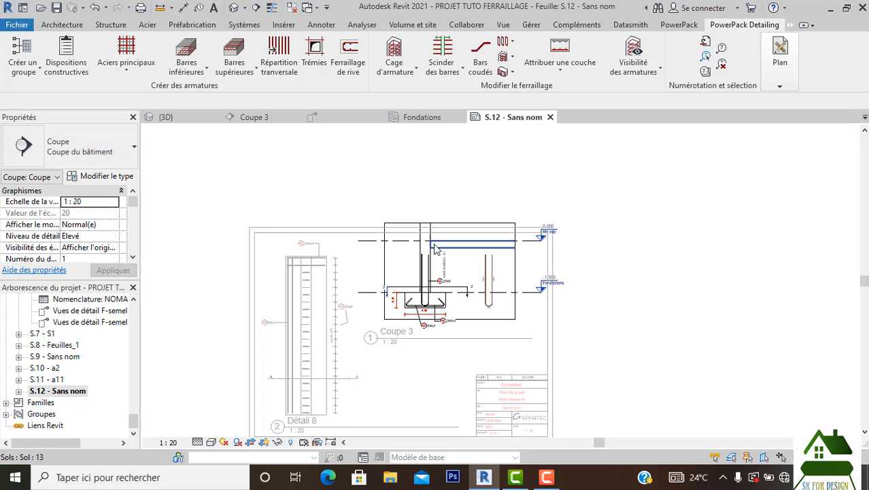
pyautogui.click(451, 228)
pyautogui.scroll(1, 451, 231)
pyautogui.scroll(1, 449, 232)
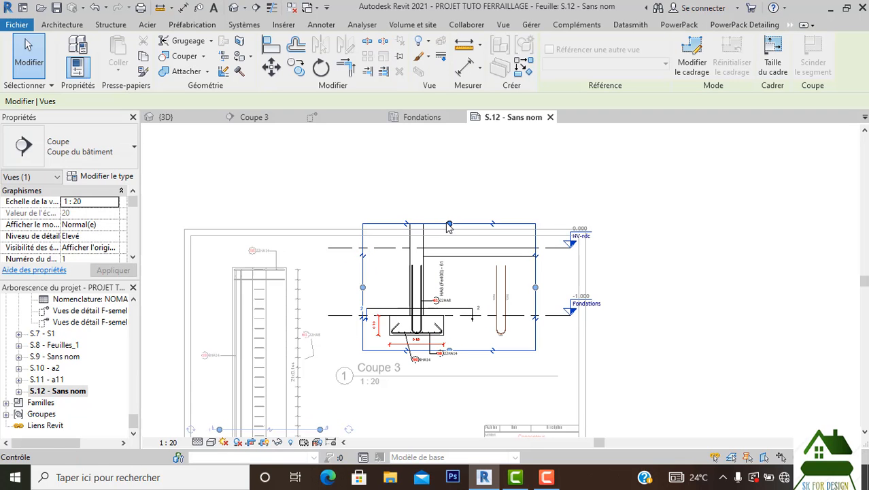
pyautogui.moveTo(449, 226); pyautogui.dragTo(442, 256)
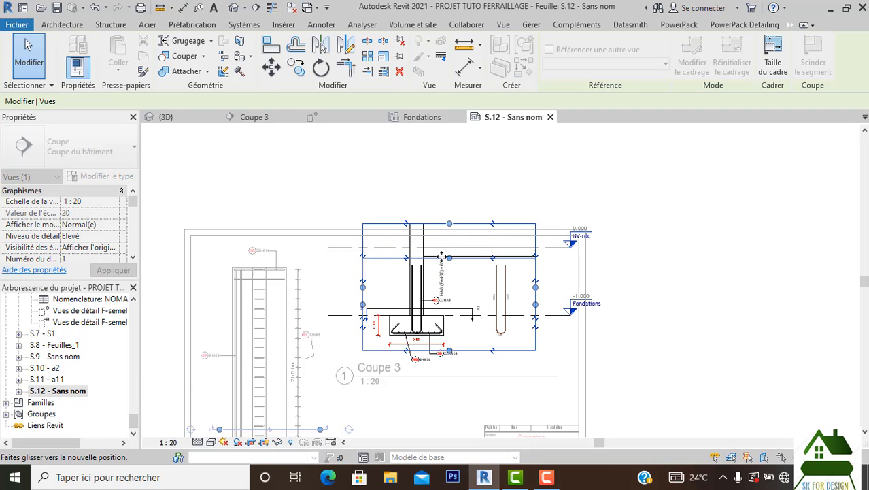
pyautogui.click(552, 371)
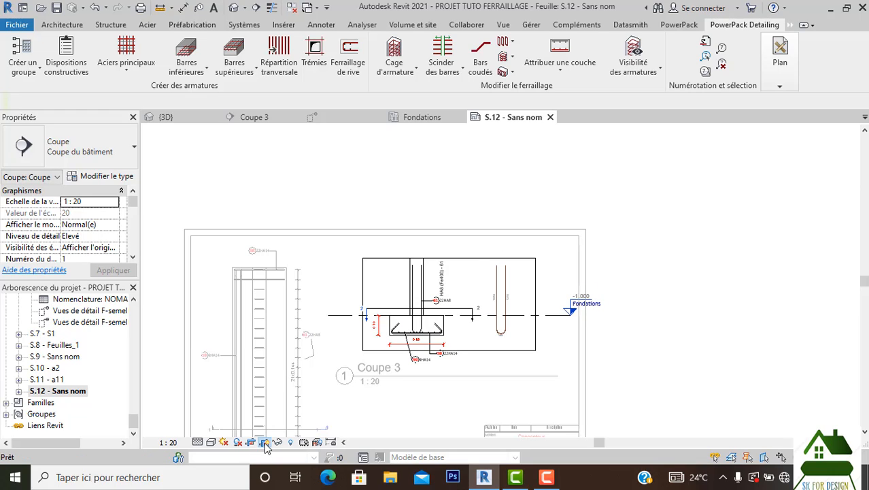
pyautogui.click(266, 443)
# Deactivate the Coupe 3 view and check how the section fits on the sheet.
pyautogui.rightClick(391, 261)
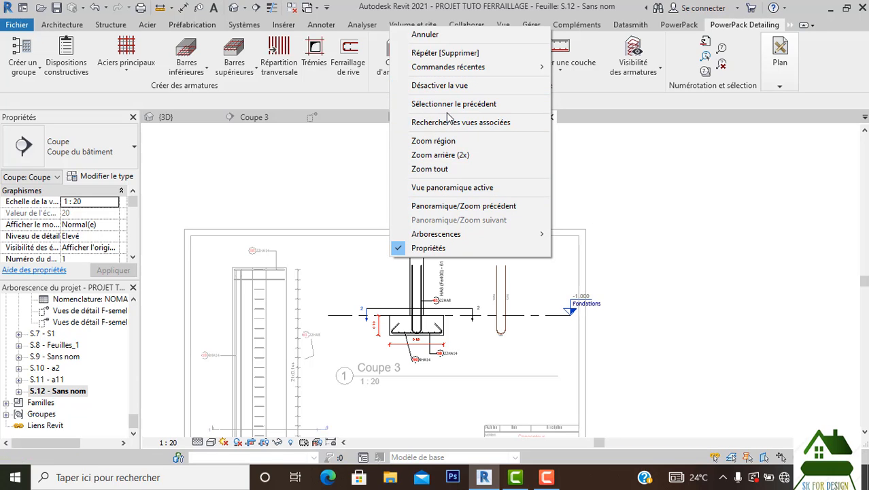
pyautogui.click(439, 85)
pyautogui.scroll(-5, 531, 216)
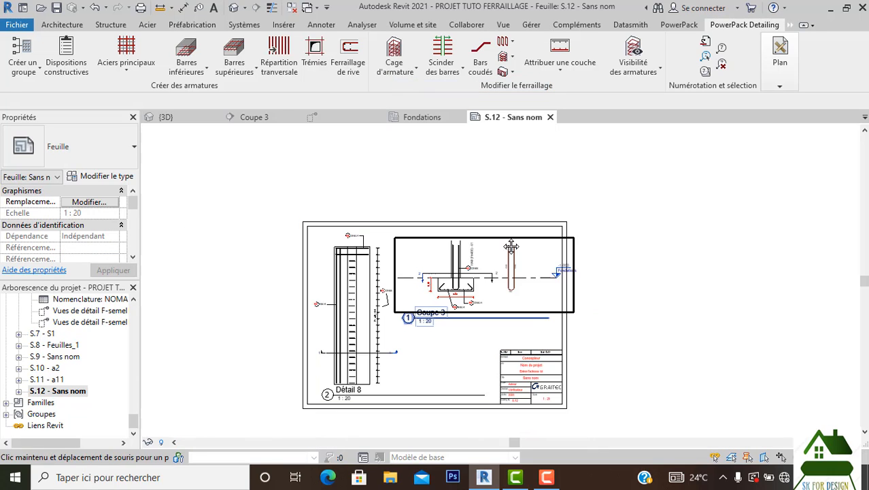
pyautogui.scroll(5, 536, 207)
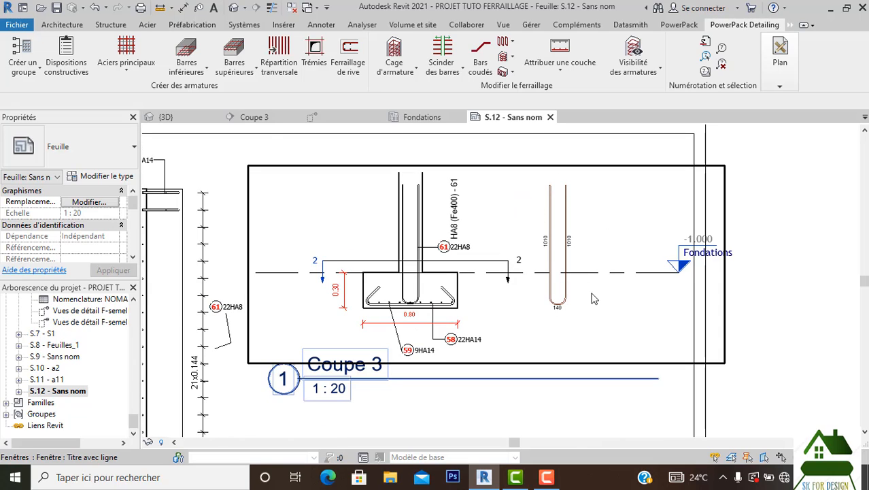
pyautogui.scroll(-1, 545, 270)
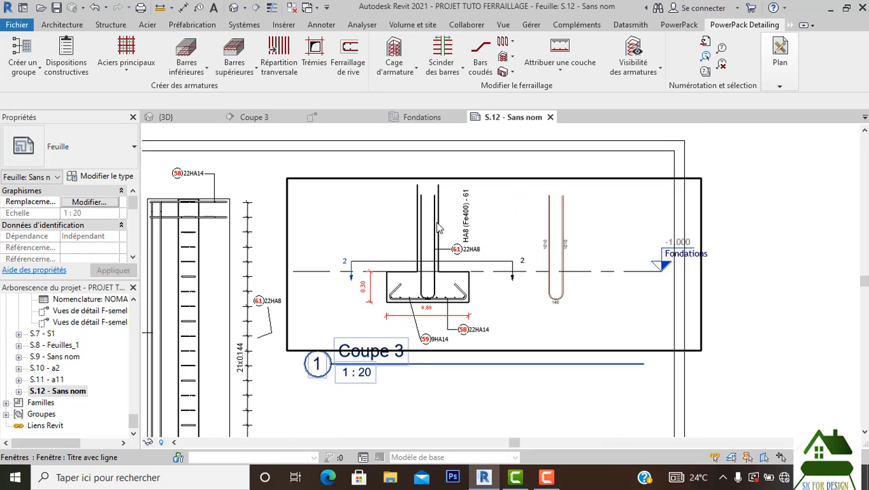
pyautogui.scroll(-1, 669, 272)
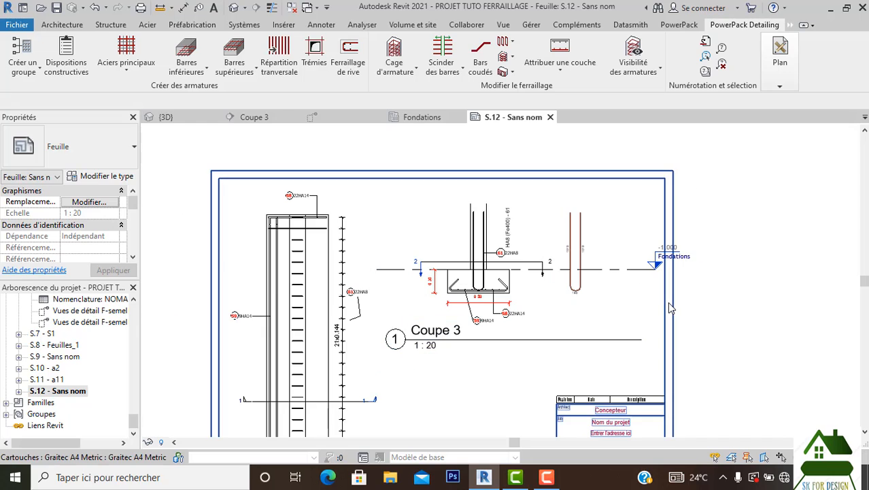
# Reactivate Coupe 3 and shorten the Fondations level line so its head sits just beyond the bar 61 bending detail, inside the sheet border.
pyautogui.doubleClick(620, 258)
pyautogui.click(616, 270)
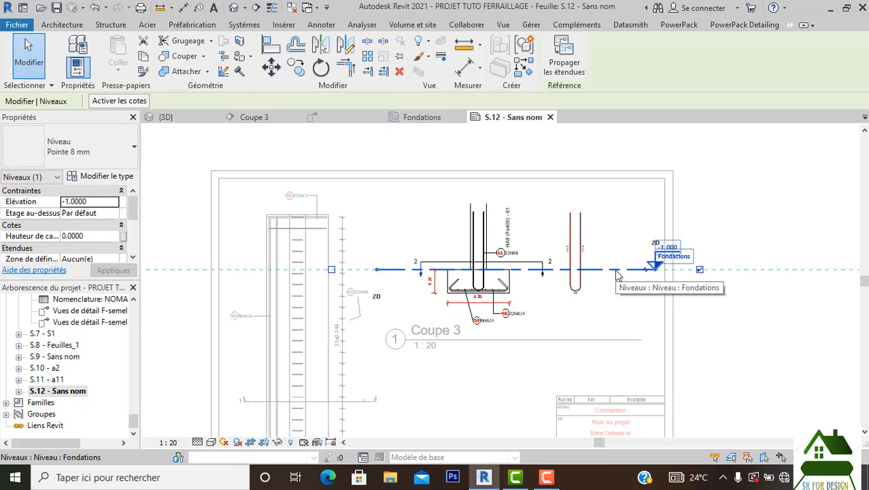
pyautogui.scroll(2, 664, 273)
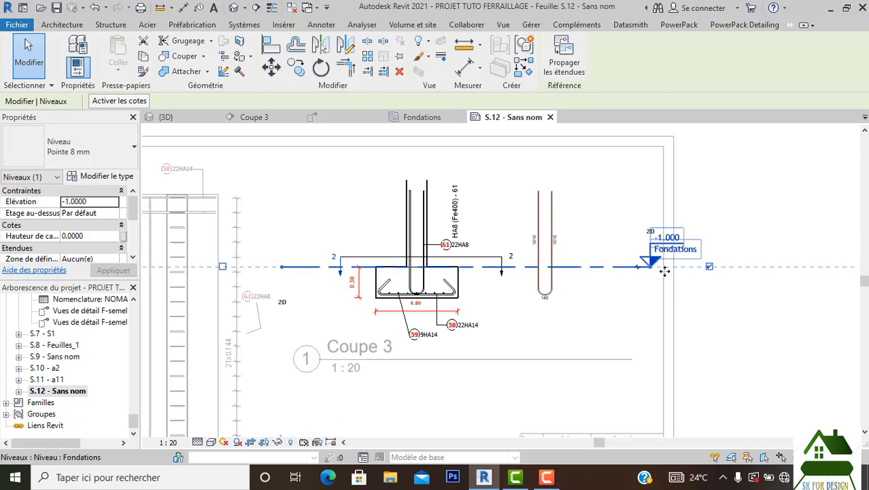
pyautogui.moveTo(636, 271); pyautogui.dragTo(579, 266)
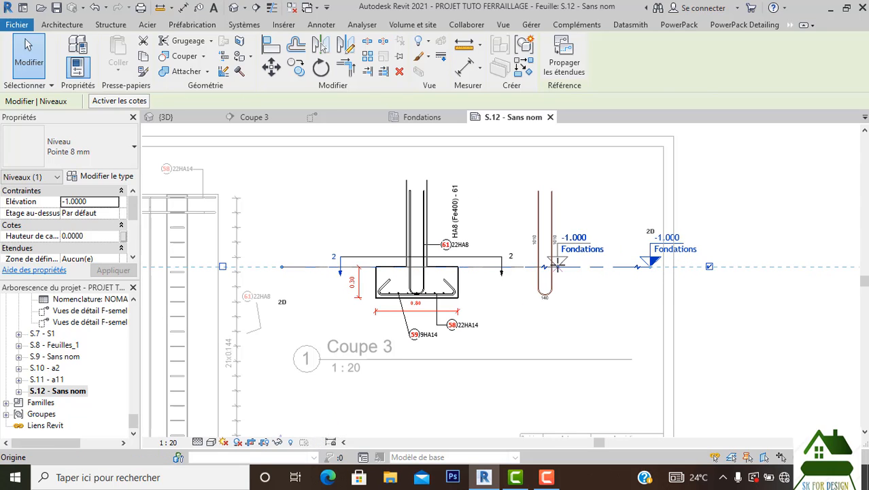
pyautogui.click(592, 296)
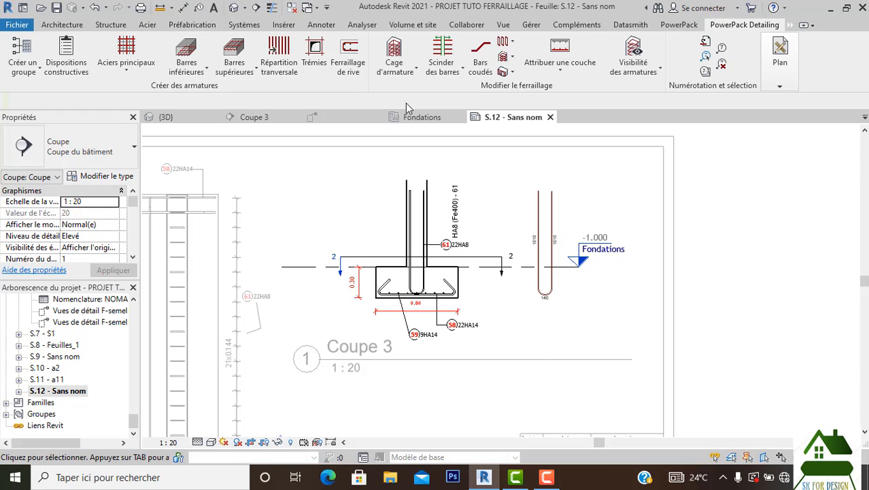
# Place a spot elevation on the top face of the footing in Coupe 3, with its leader rising beside the wall opposite the bar 61 tag.
pyautogui.click(316, 24)
pyautogui.click(266, 41)
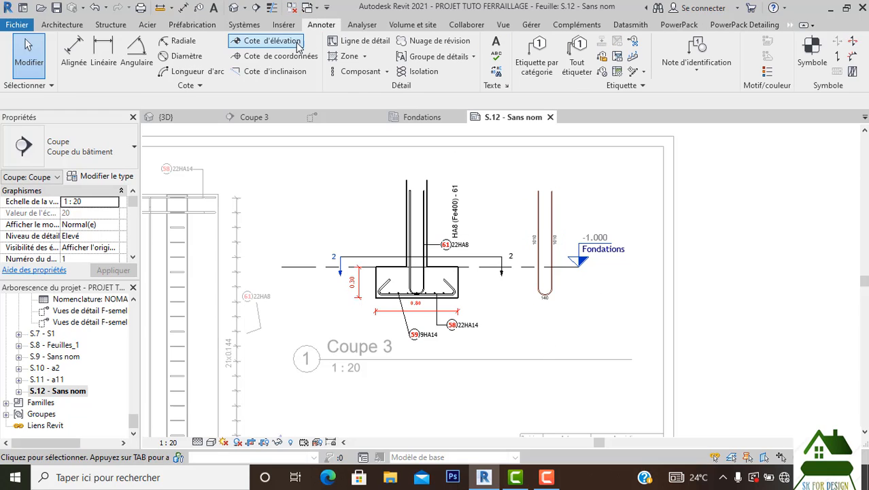
pyautogui.scroll(2, 376, 267)
pyautogui.click(376, 267)
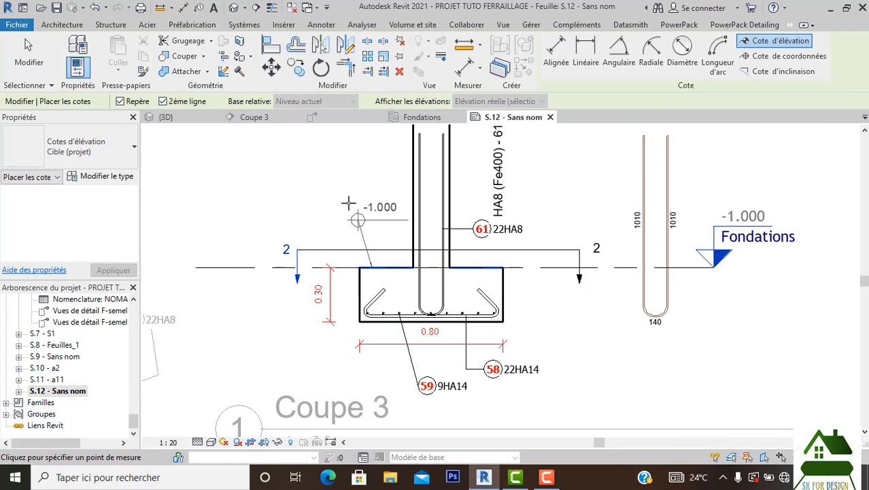
pyautogui.click(323, 202)
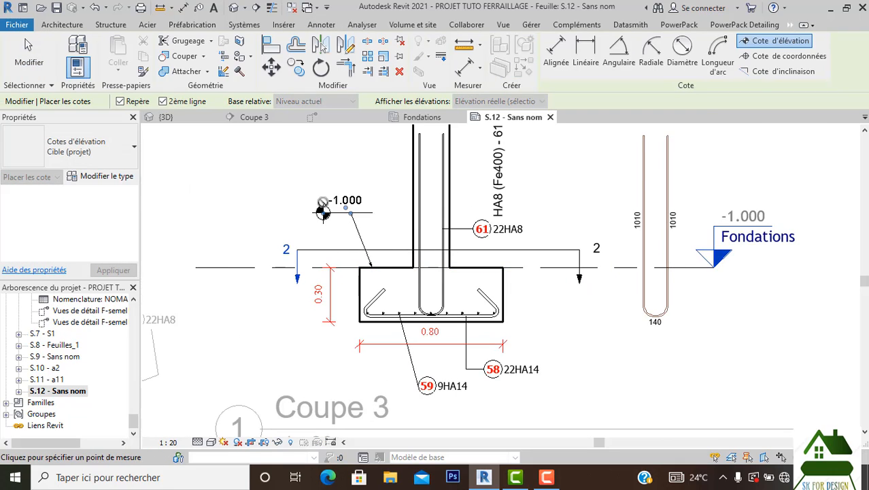
# Place a spot elevation on the underside of the footing in Coupe 3, with its leader running out beyond the footing's corner.
pyautogui.scroll(-1, 324, 238)
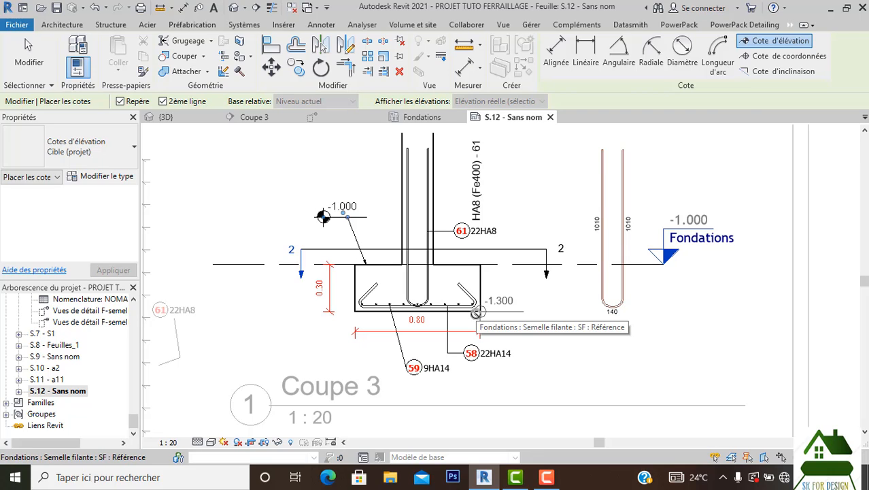
pyautogui.scroll(1, 477, 312)
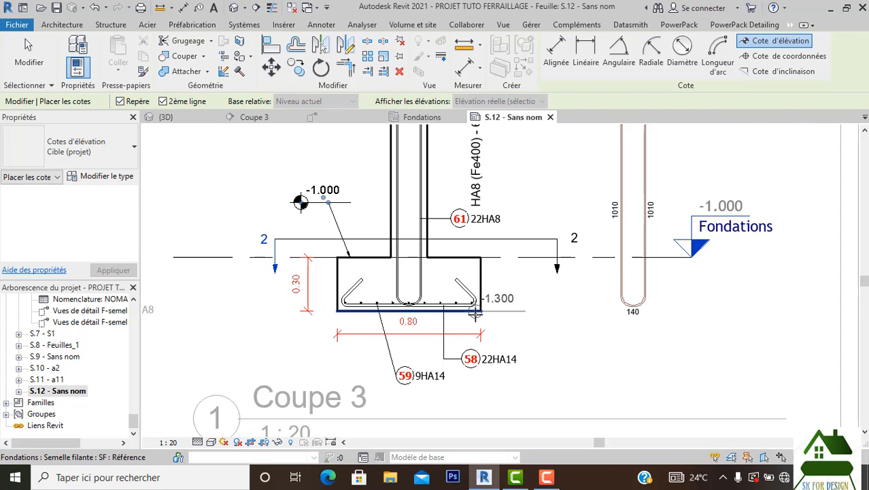
pyautogui.click(477, 313)
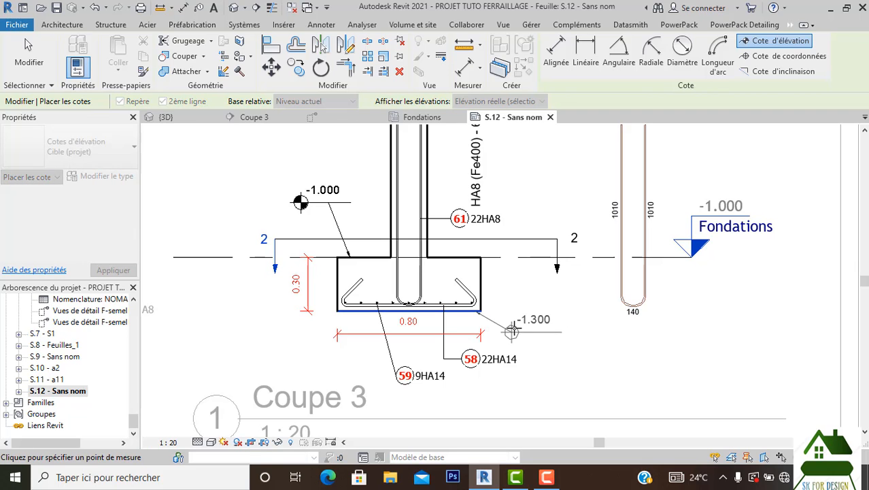
pyautogui.click(563, 332)
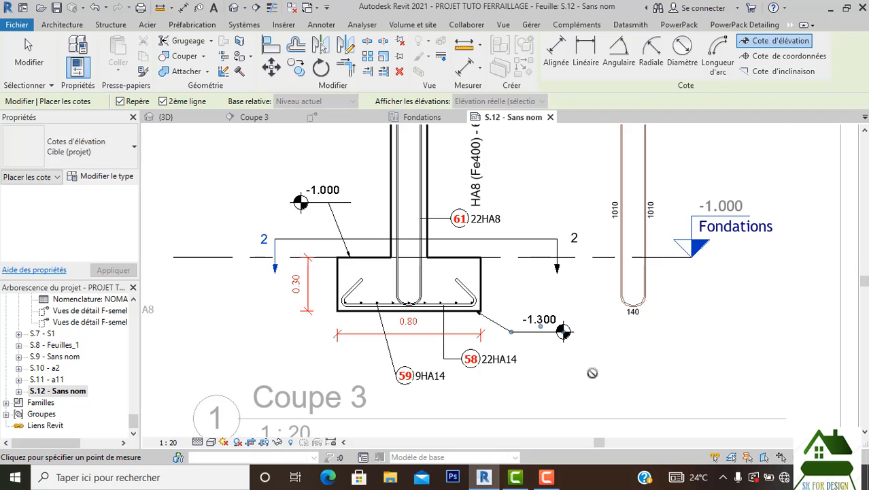
pyautogui.scroll(-2, 592, 373)
pyautogui.press('Escape')
pyautogui.press('Escape')
# Examine the available spot elevation types for the mark on the footing's top face.
pyautogui.click(463, 298)
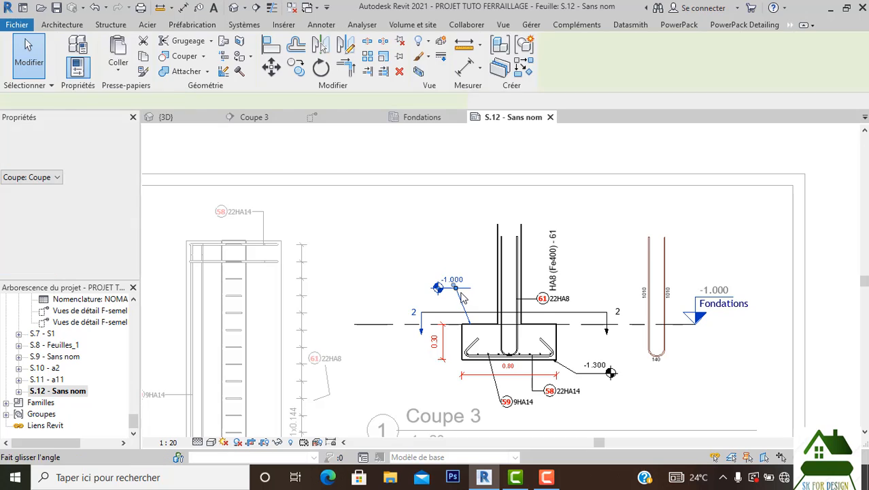
pyautogui.click(95, 149)
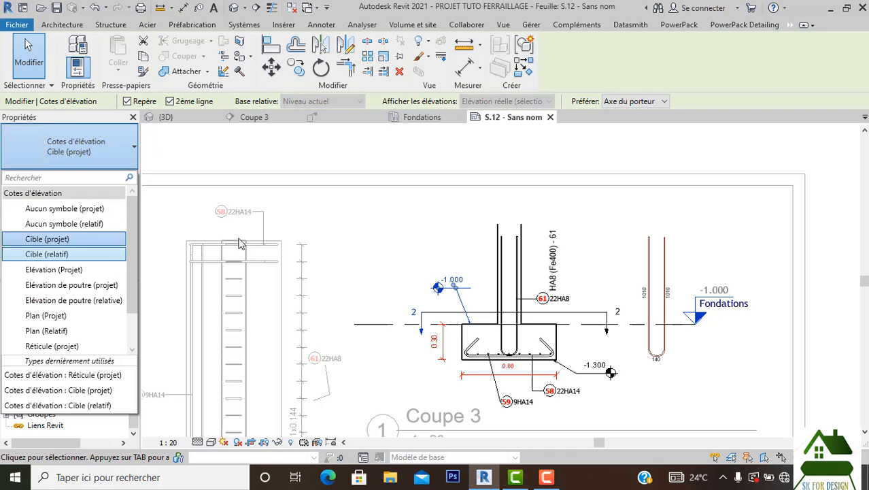
pyautogui.press('Escape')
pyautogui.press('Escape')
# Deactivate the Coupe 3 view and check the overall layout of sheet S.12.
pyautogui.scroll(-2, 441, 200)
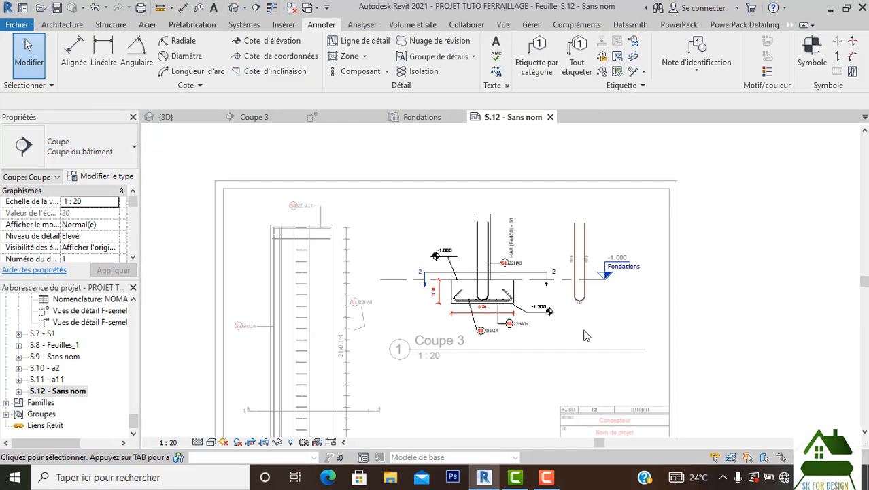
pyautogui.rightClick(434, 210)
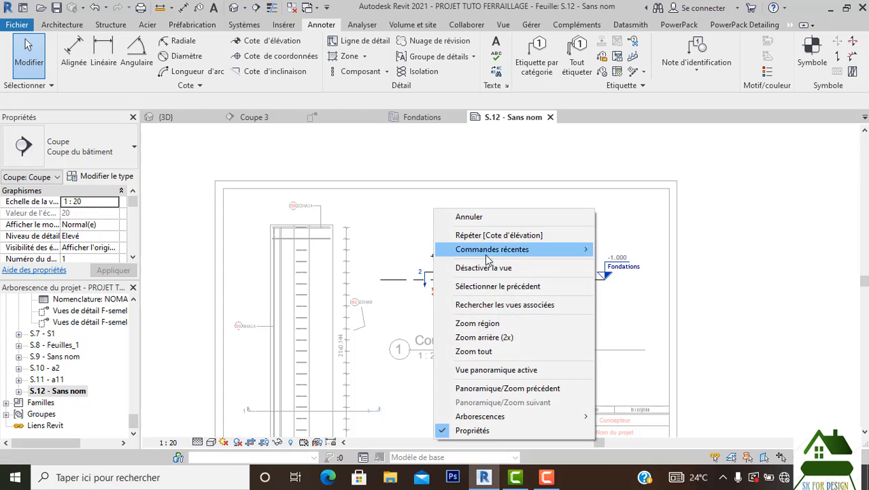
pyautogui.click(487, 266)
pyautogui.scroll(-2, 442, 171)
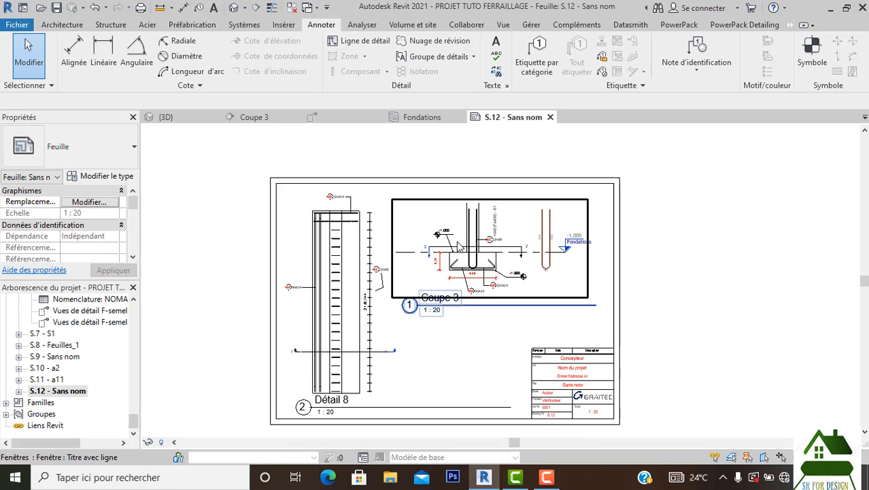
# In the Fondations plan, draw a Coupe de mur section across strip footing SF1, between grid 2 and the existing section 1.
pyautogui.click(332, 122)
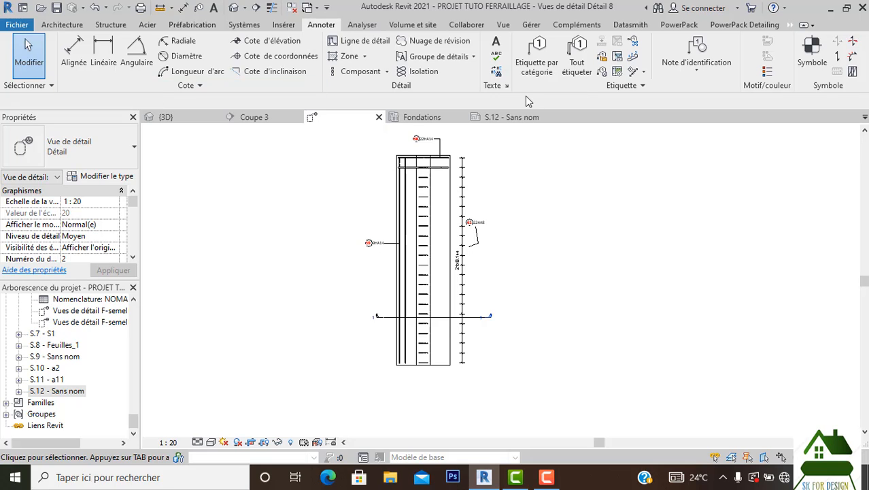
pyautogui.click(408, 117)
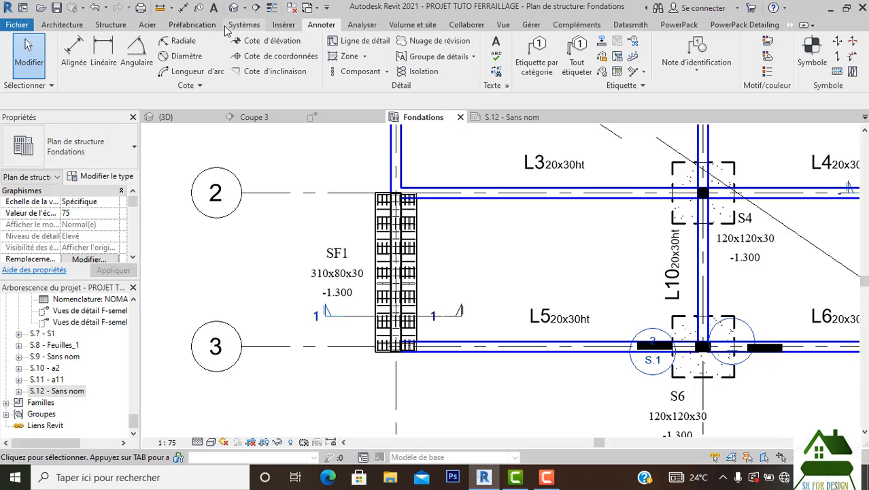
pyautogui.click(503, 25)
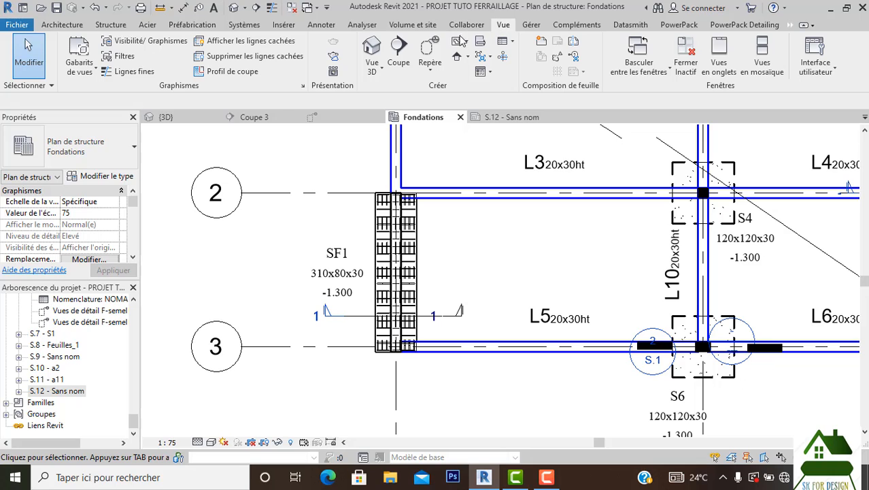
pyautogui.click(398, 51)
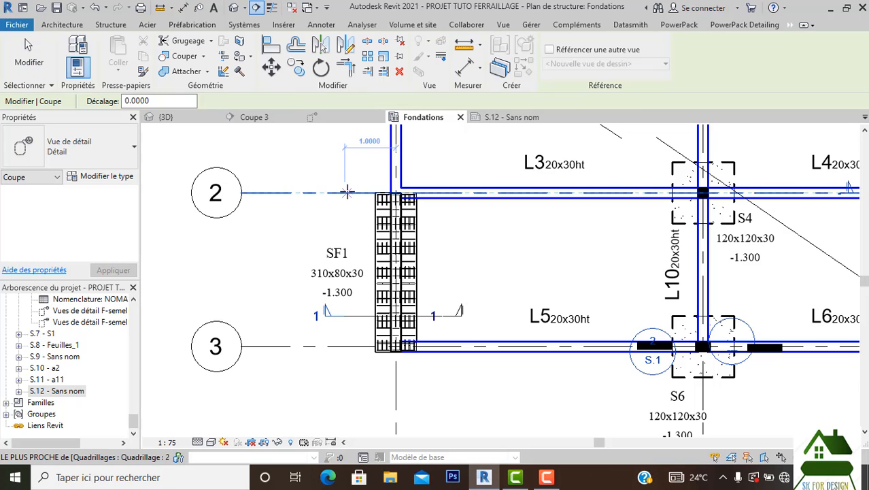
pyautogui.click(121, 158)
pyautogui.click(68, 215)
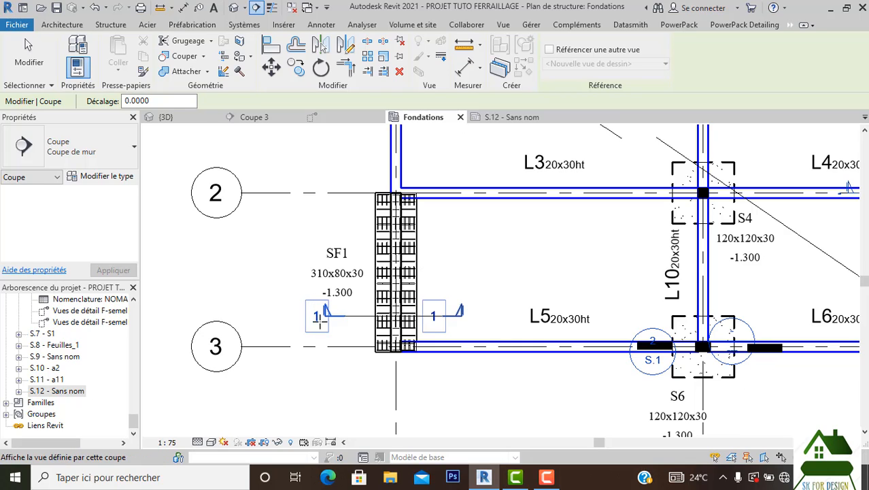
pyautogui.click(302, 265)
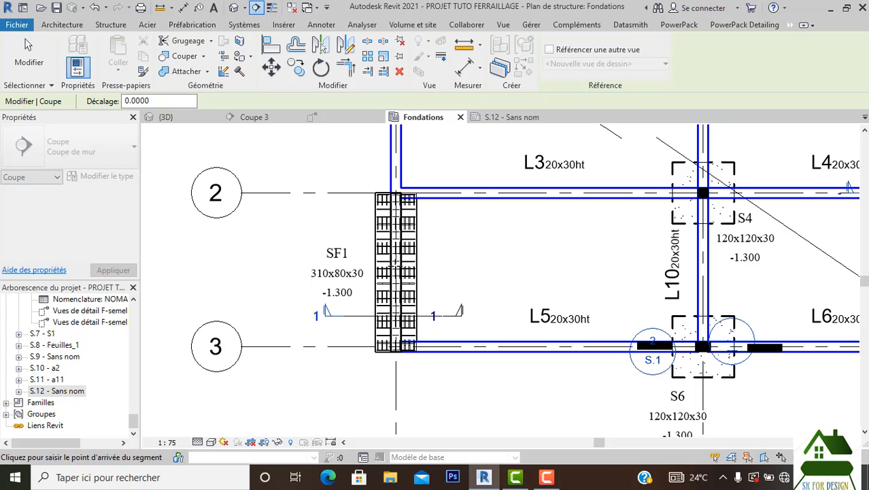
pyautogui.click(474, 268)
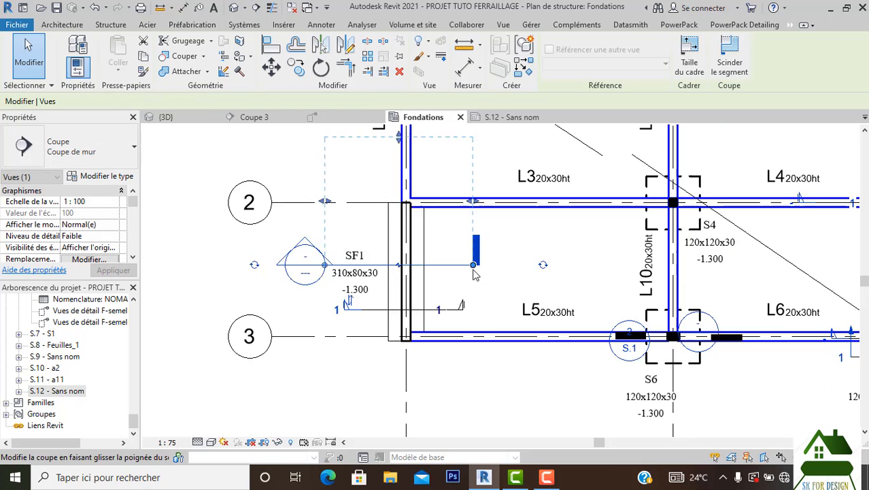
# Reduce the new section's view depth so it ends within footing SF1, and open the section view.
pyautogui.scroll(-3, 473, 266)
pyautogui.moveTo(428, 195); pyautogui.dragTo(431, 245)
pyautogui.click(283, 273)
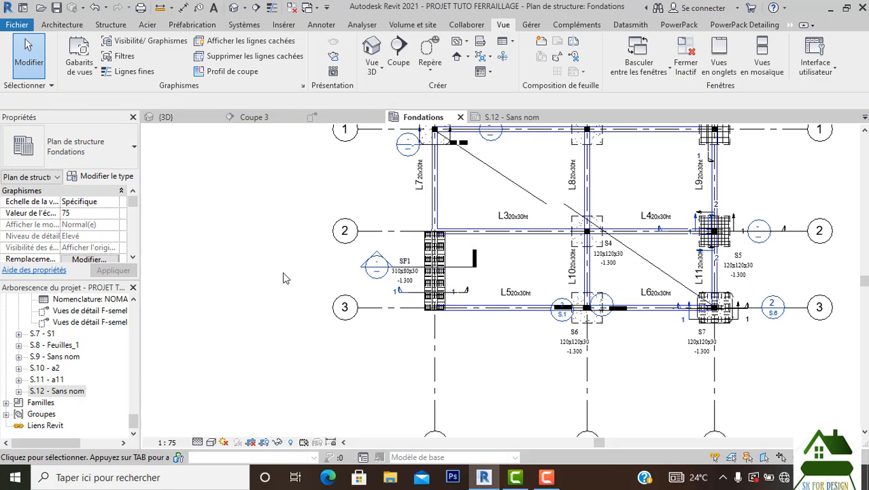
pyautogui.scroll(3, 375, 258)
pyautogui.doubleClick(376, 261)
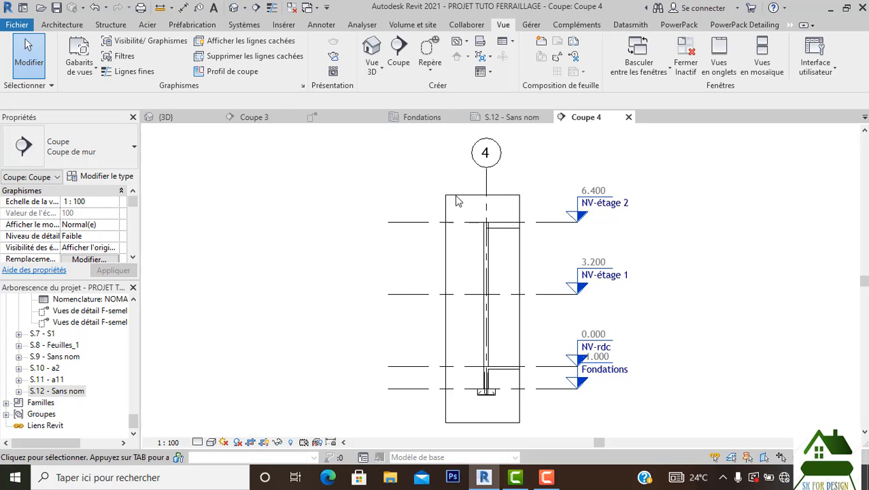
# Lower the upper edge of the Coupe 4 crop region to between NV-étage 2 and NV-étage 1.
pyautogui.click(457, 199)
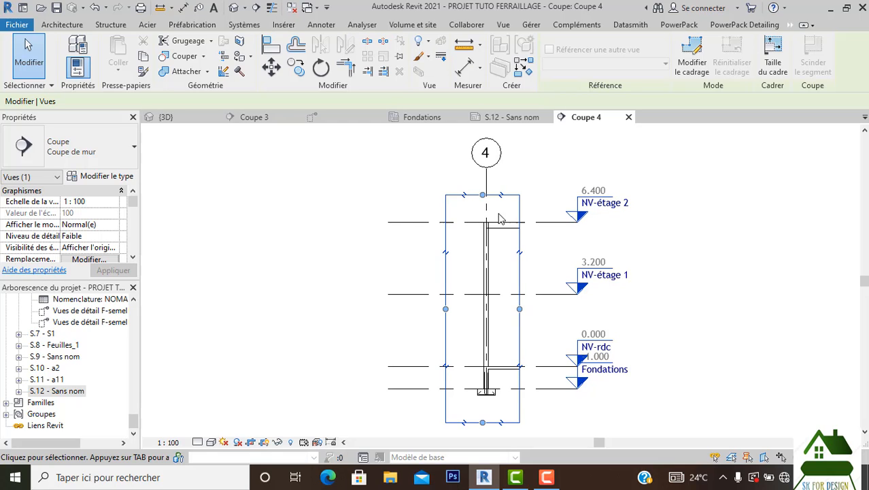
pyautogui.moveTo(483, 197); pyautogui.dragTo(483, 259)
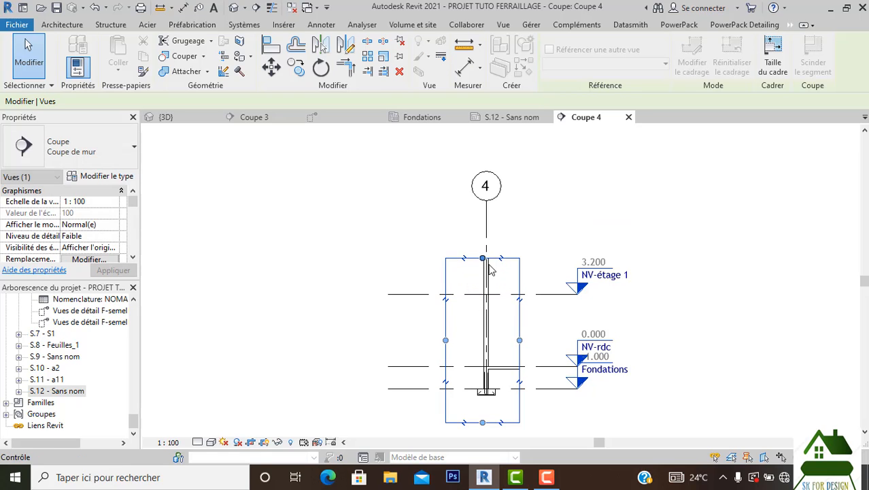
pyautogui.moveTo(506, 298); pyautogui.dragTo(497, 204, button='middle')
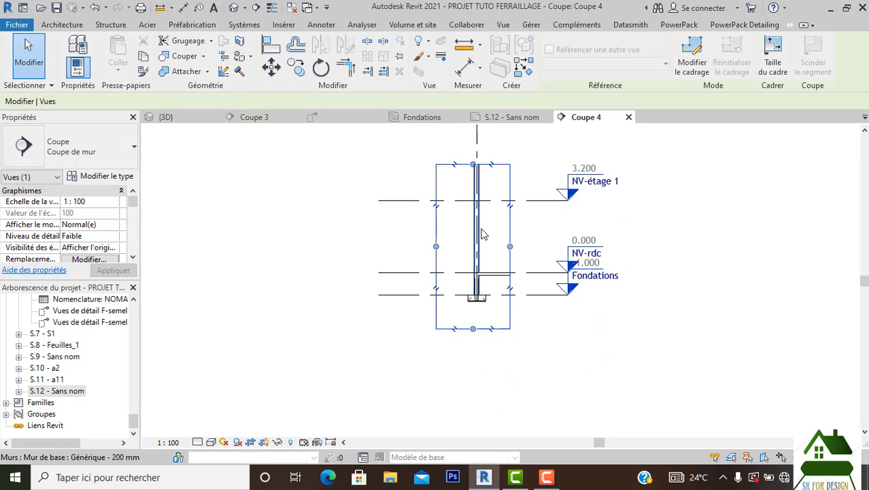
pyautogui.click(479, 235)
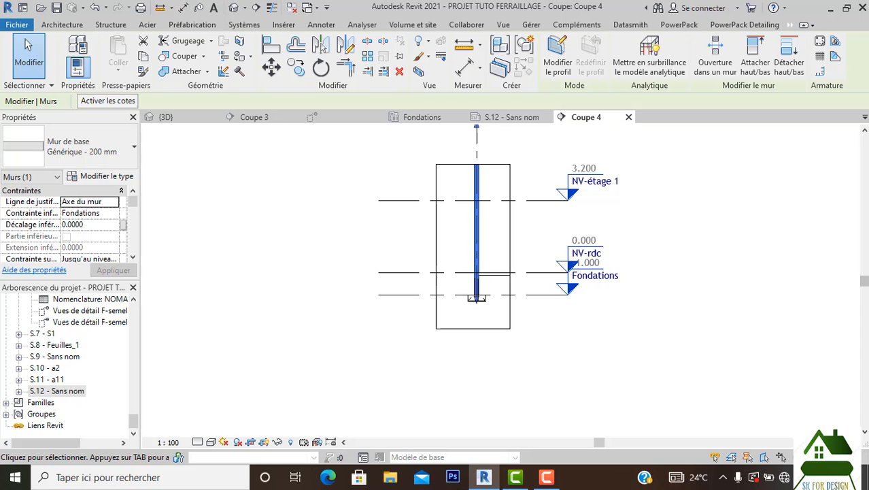
# Bring the lower edge of the Coupe 4 crop region to just below the underside of the footing.
pyautogui.click(476, 331)
pyautogui.moveTo(474, 331); pyautogui.dragTo(469, 291)
pyautogui.scroll(4, 467, 289)
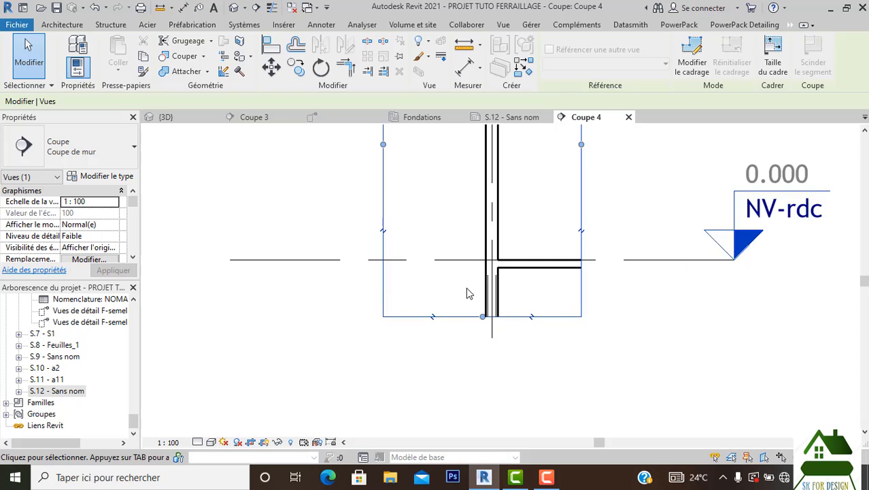
pyautogui.scroll(-2, 466, 289)
pyautogui.moveTo(496, 301); pyautogui.dragTo(468, 326, button='middle')
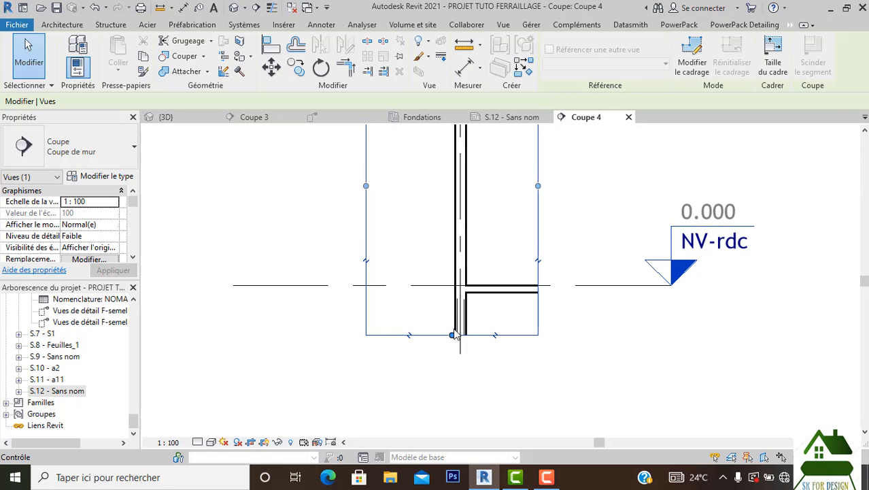
pyautogui.moveTo(455, 334); pyautogui.dragTo(449, 356)
pyautogui.scroll(-2, 480, 218)
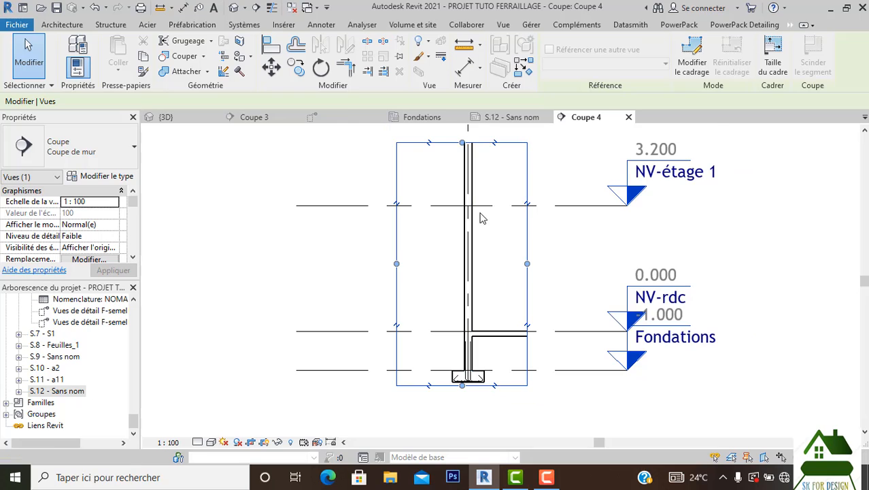
# Lower the upper edge of the Coupe 4 crop region to the NV-étage 1 level line.
pyautogui.moveTo(462, 142); pyautogui.dragTo(470, 204)
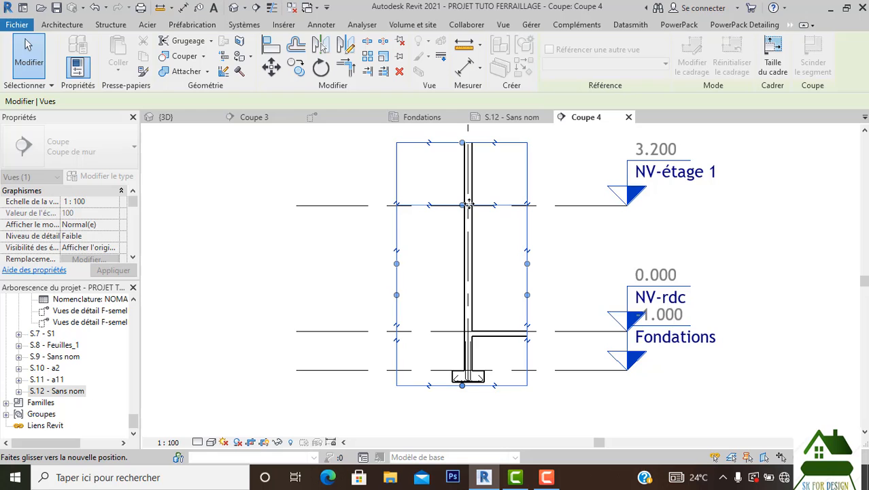
pyautogui.moveTo(468, 204); pyautogui.dragTo(468, 204)
pyautogui.click(497, 266)
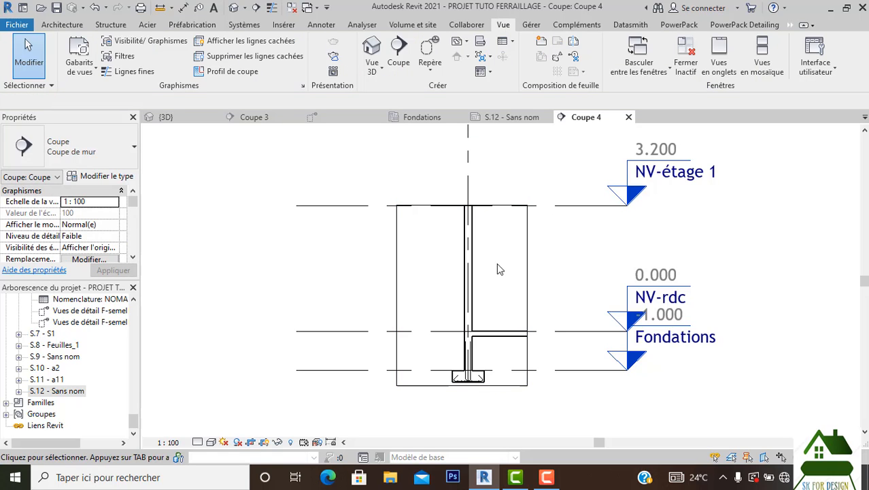
# Set the wall's top constraint to "Jusqu'au niveau: NV-étage 1" and apply it.
pyautogui.click(474, 238)
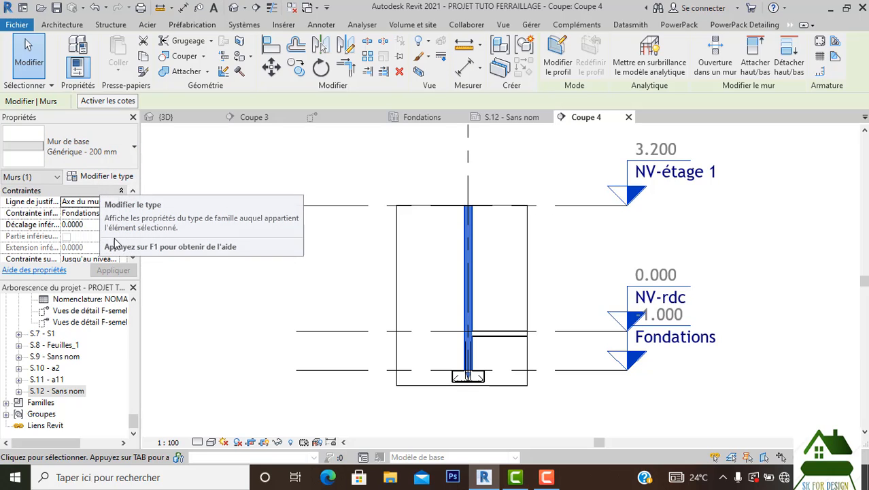
pyautogui.scroll(-1, 112, 253)
pyautogui.click(102, 236)
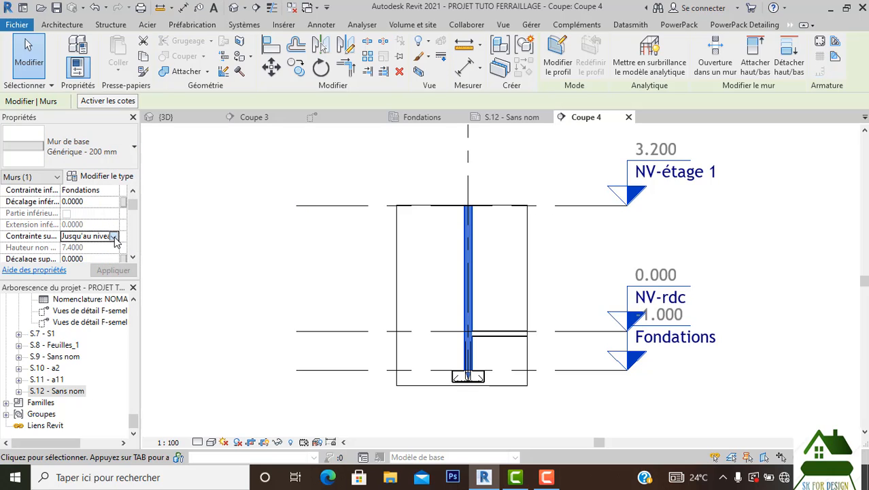
pyautogui.click(113, 236)
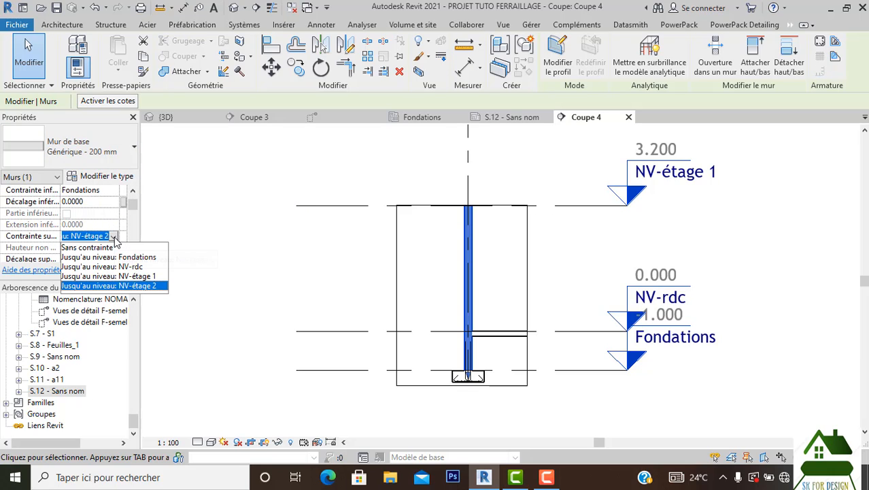
pyautogui.click(112, 276)
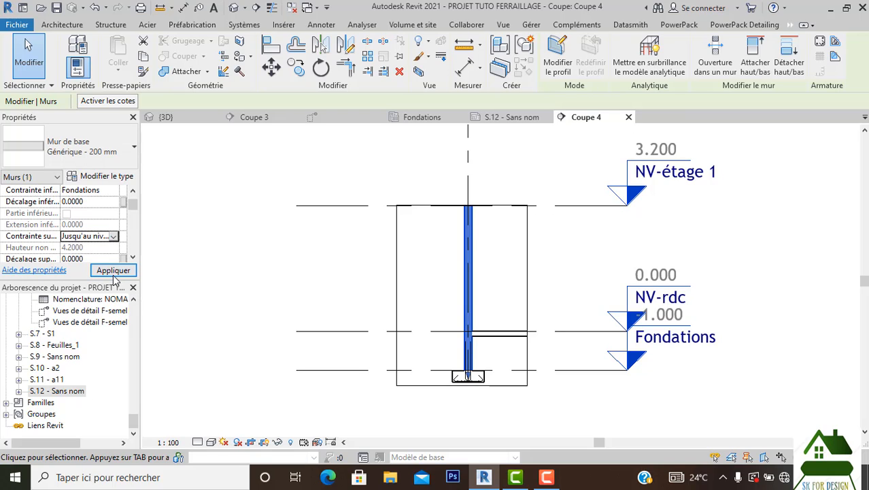
pyautogui.click(109, 270)
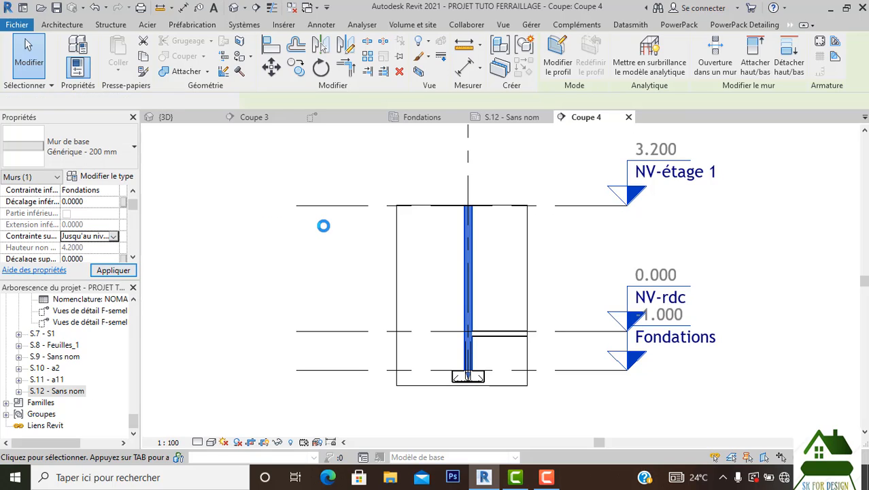
pyautogui.click(323, 225)
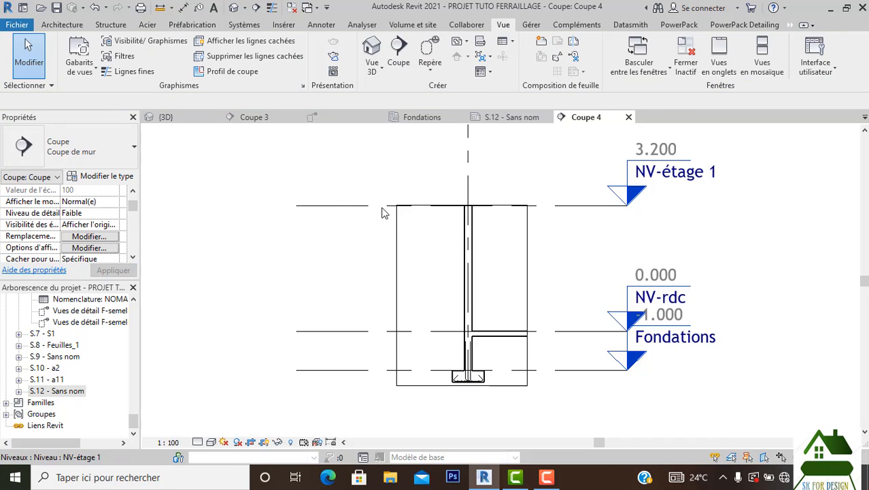
# Raise the upper edge of the Coupe 4 crop region slightly above the NV-étage 1 level.
pyautogui.click(396, 246)
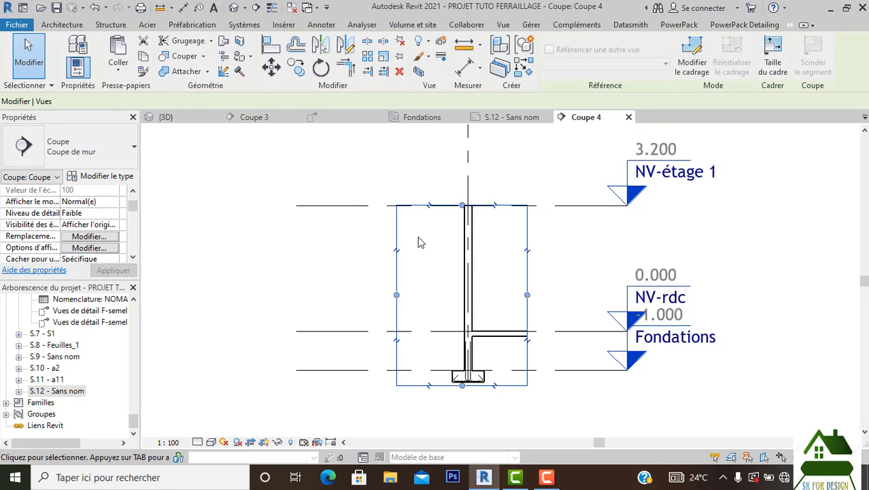
pyautogui.moveTo(462, 205); pyautogui.dragTo(462, 186)
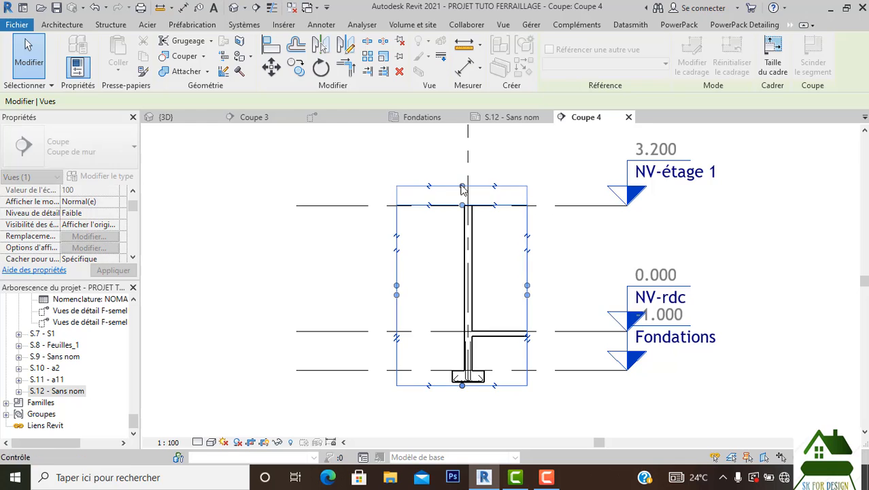
pyautogui.click(485, 258)
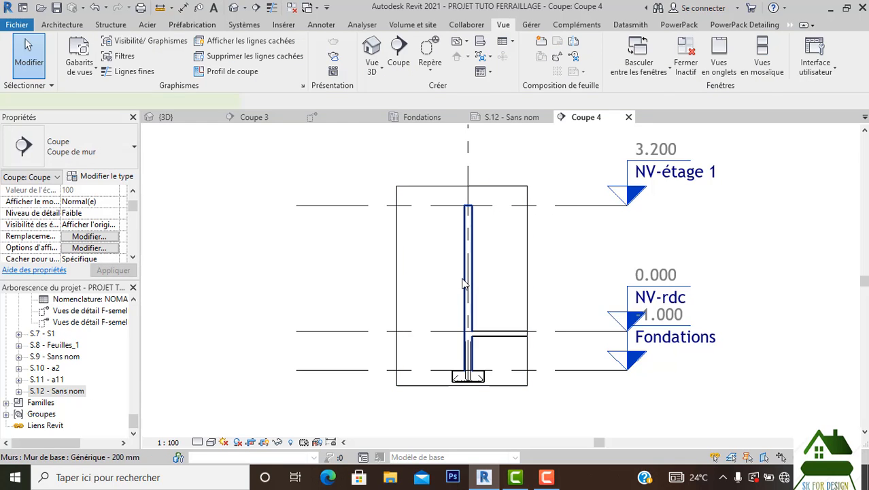
pyautogui.click(462, 284)
pyautogui.scroll(3, 483, 351)
pyautogui.scroll(-3, 470, 286)
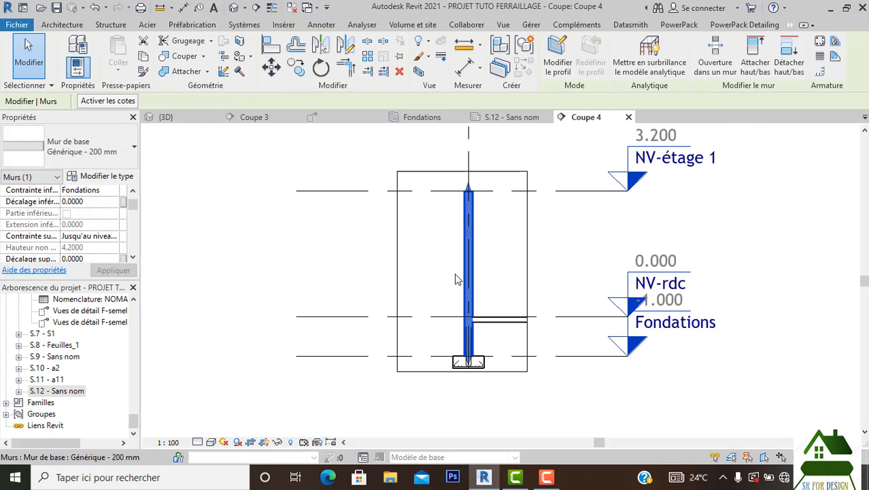
pyautogui.click(454, 273)
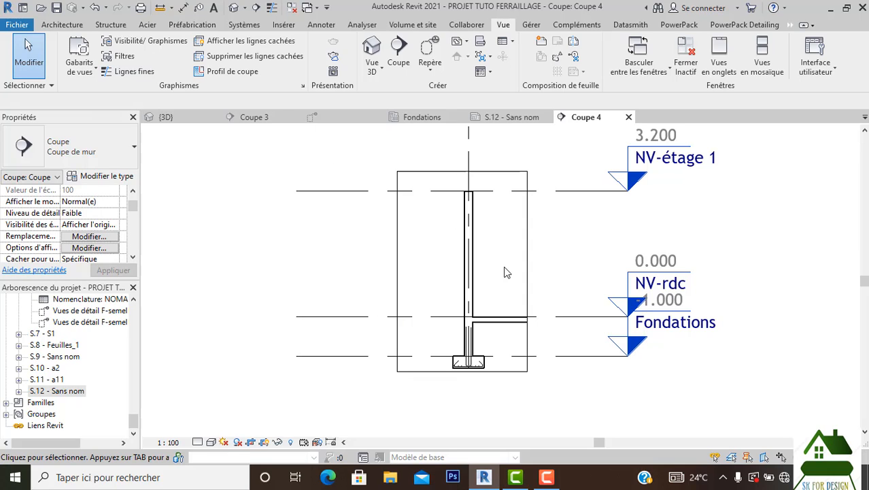
pyautogui.click(470, 245)
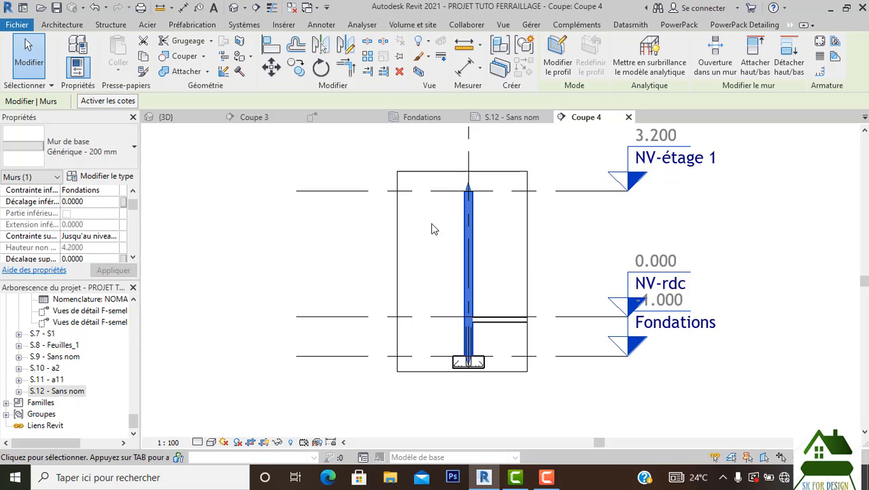
pyautogui.click(317, 223)
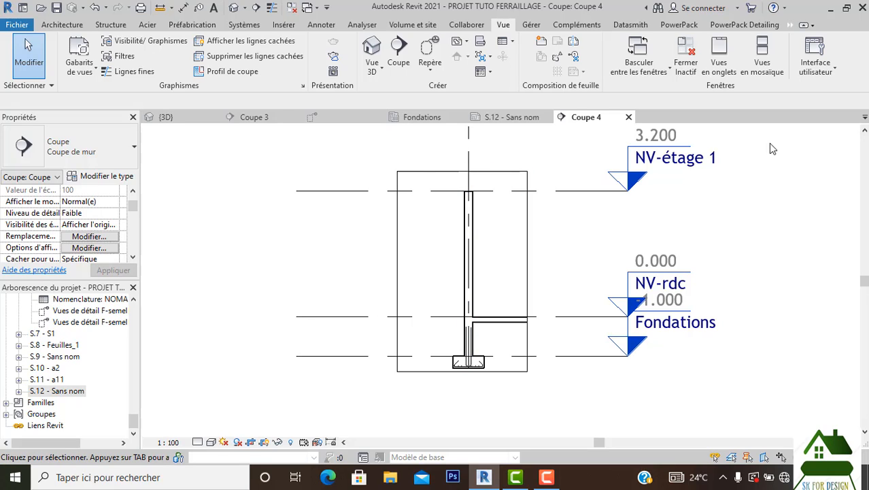
# Start structural rebar placement with the straight shape 00, oriented parallel to the work plane (Parallèle au plan de construction).
pyautogui.click(109, 25)
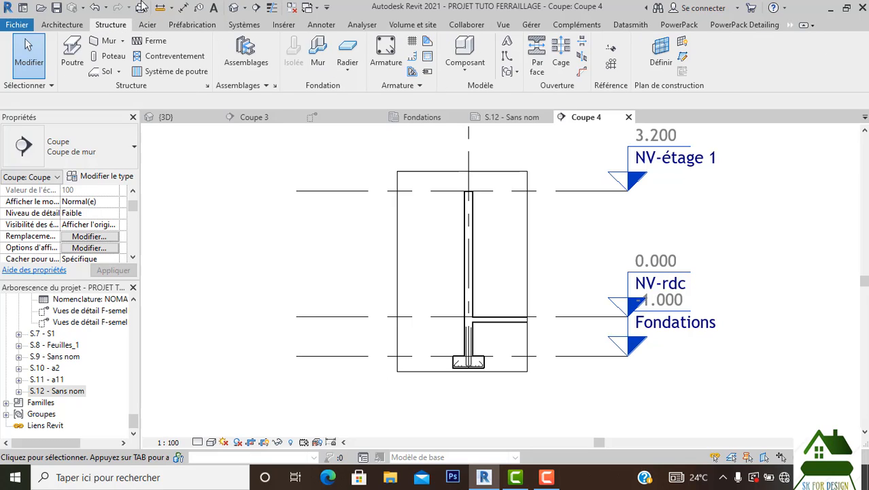
pyautogui.click(381, 54)
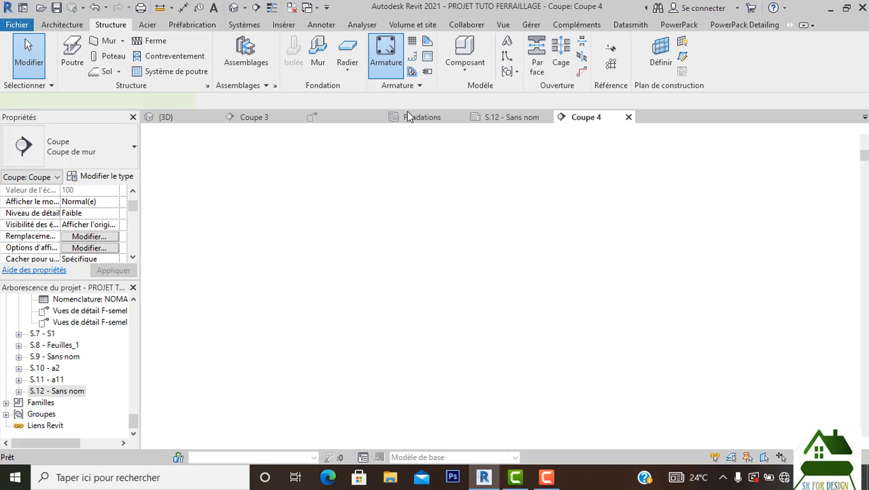
pyautogui.moveTo(449, 252); pyautogui.dragTo(429, 256, button='middle')
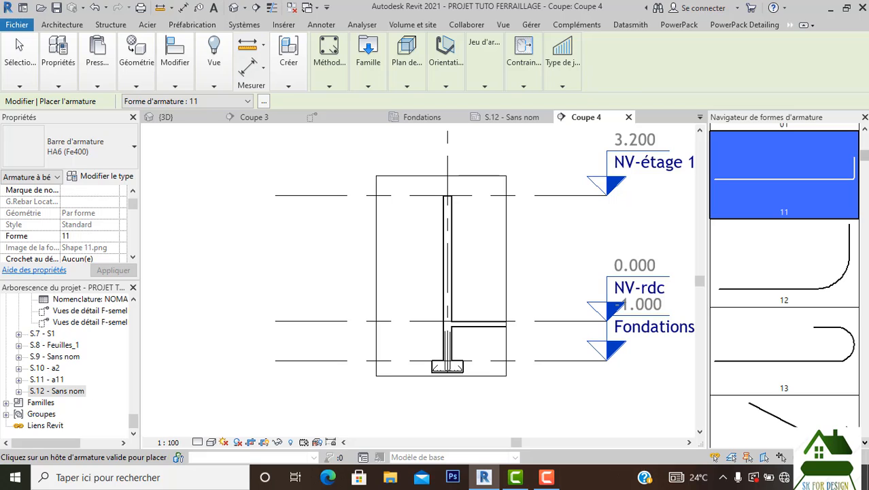
pyautogui.scroll(3, 796, 198)
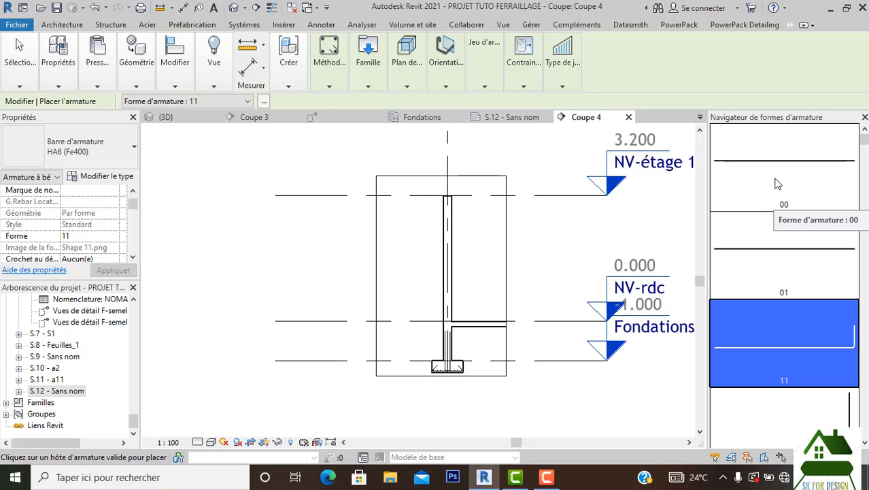
pyautogui.click(781, 202)
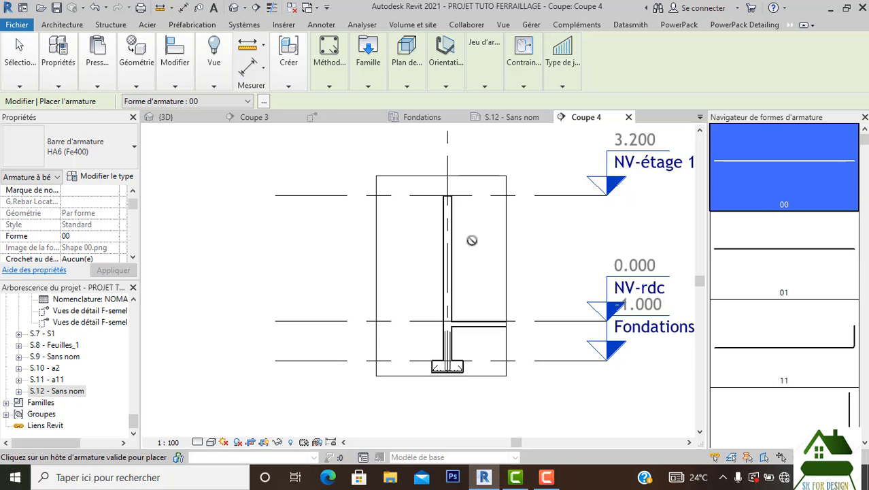
pyautogui.click(452, 68)
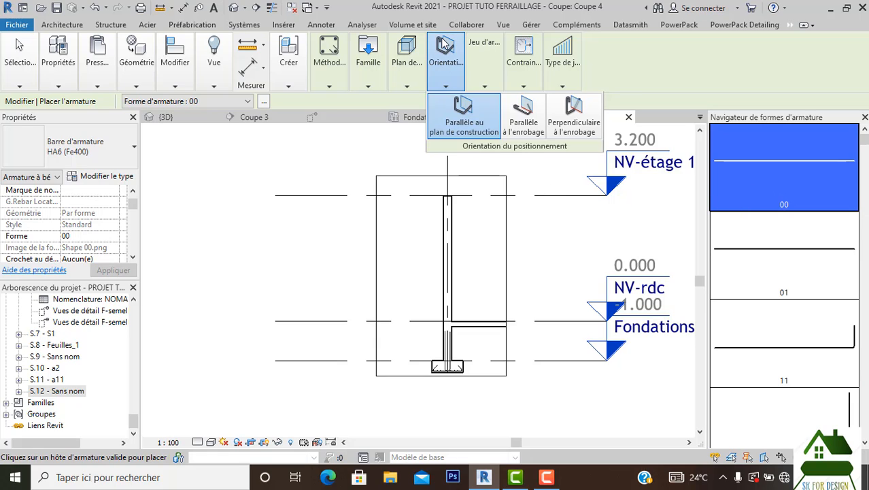
pyautogui.click(479, 117)
pyautogui.scroll(4, 447, 252)
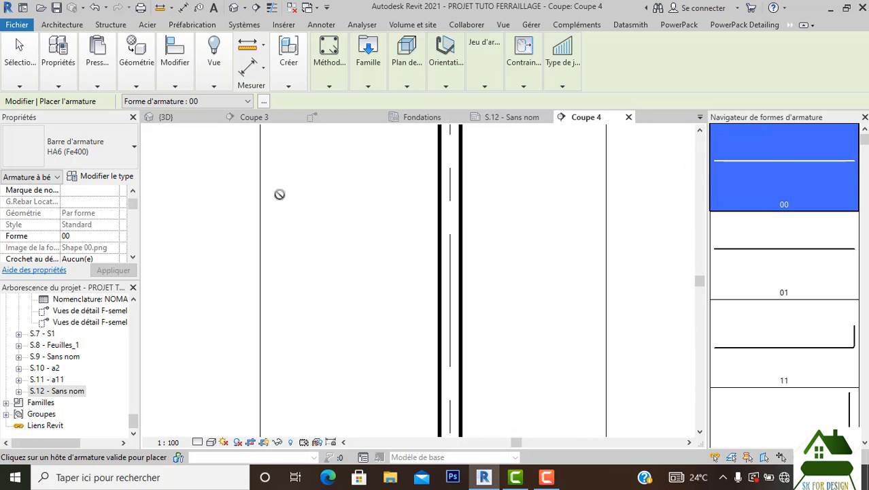
# Set the bar type for the rebar placement to HA8 (Fe400).
pyautogui.click(111, 166)
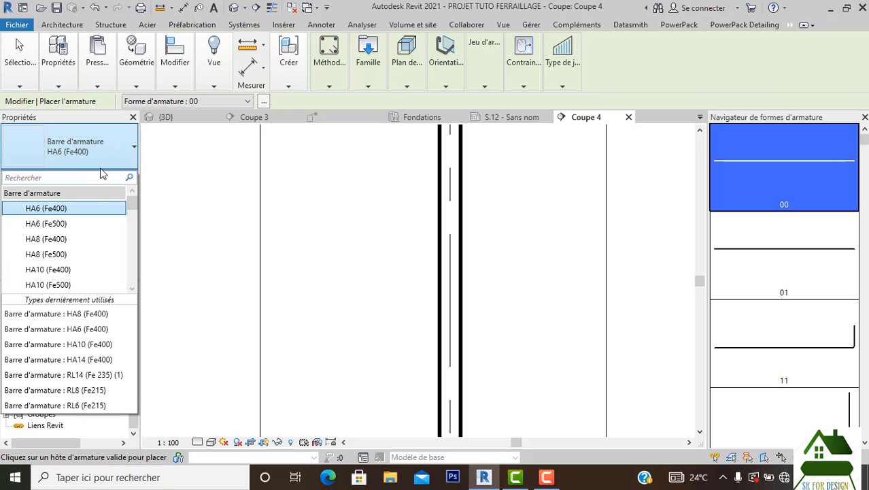
pyautogui.click(54, 246)
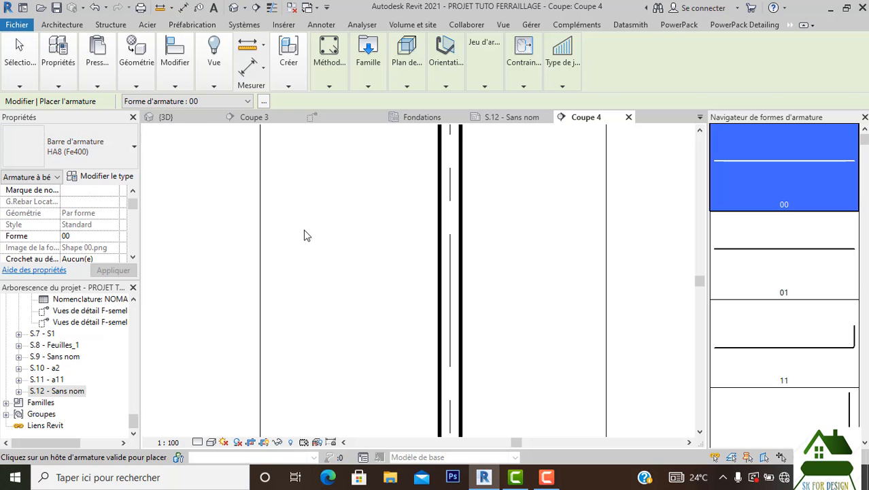
pyautogui.scroll(-4, 452, 228)
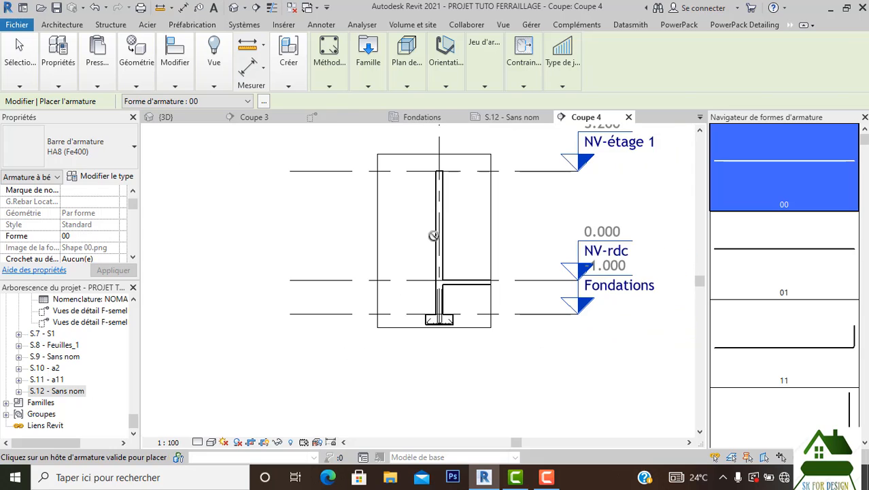
# Set the scale of the Coupe 4 view to 1:20.
pyautogui.scroll(2, 433, 236)
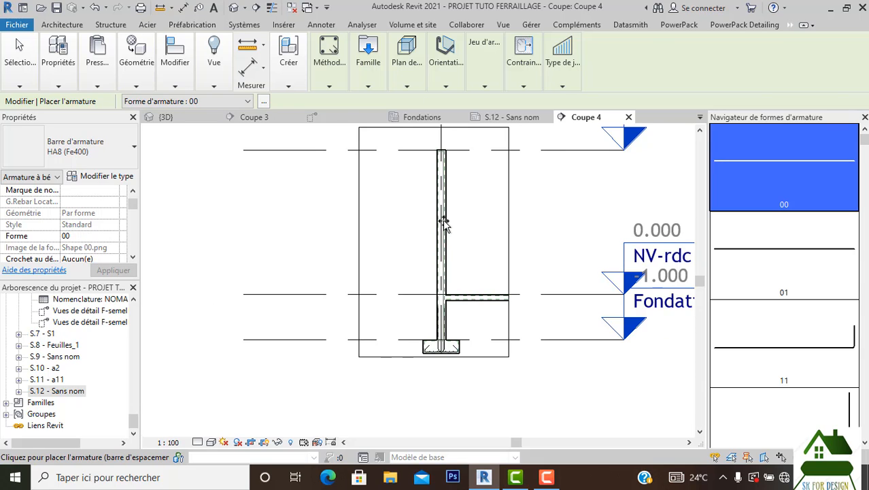
pyautogui.scroll(2, 442, 217)
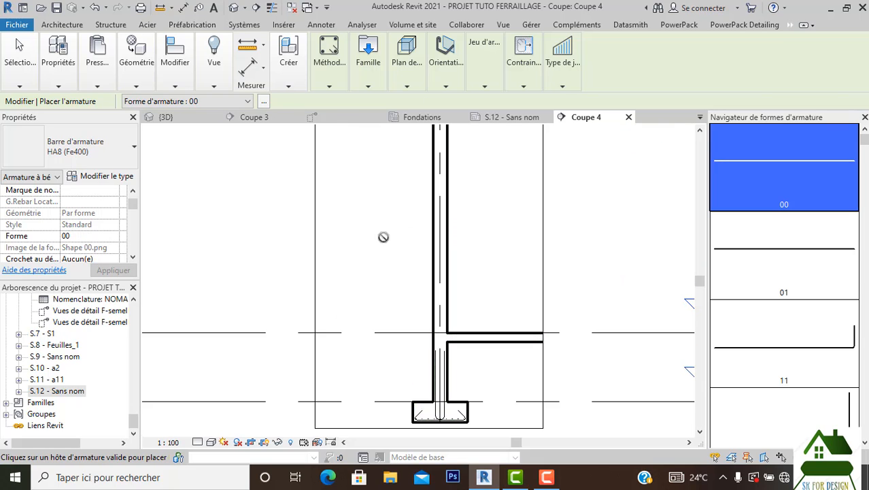
pyautogui.click(168, 442)
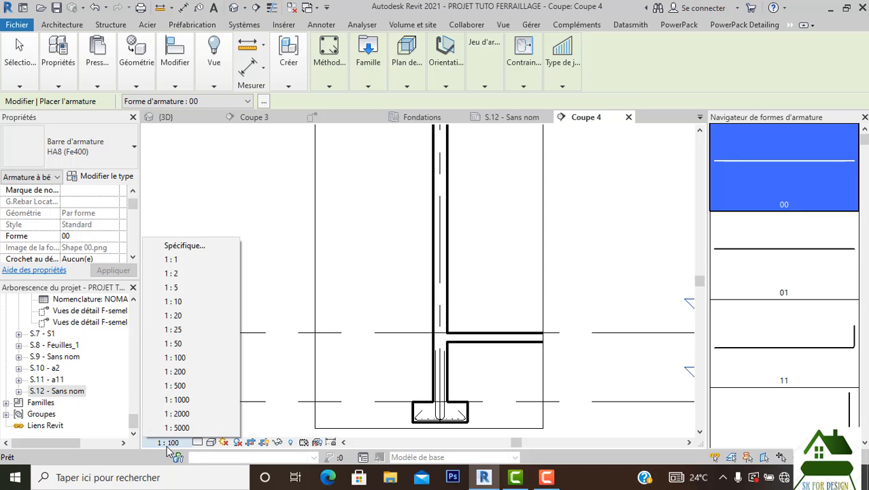
pyautogui.click(172, 316)
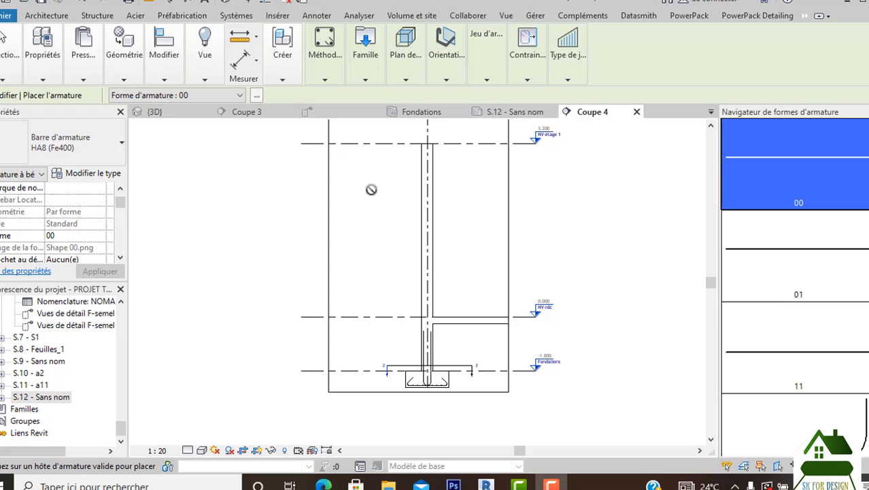
# Place a straight vertical HA8 bar along each face of the wall, inside the concrete cover.
pyautogui.scroll(1, 426, 203)
pyautogui.scroll(1, 426, 203)
pyautogui.scroll(-2, 647, 178)
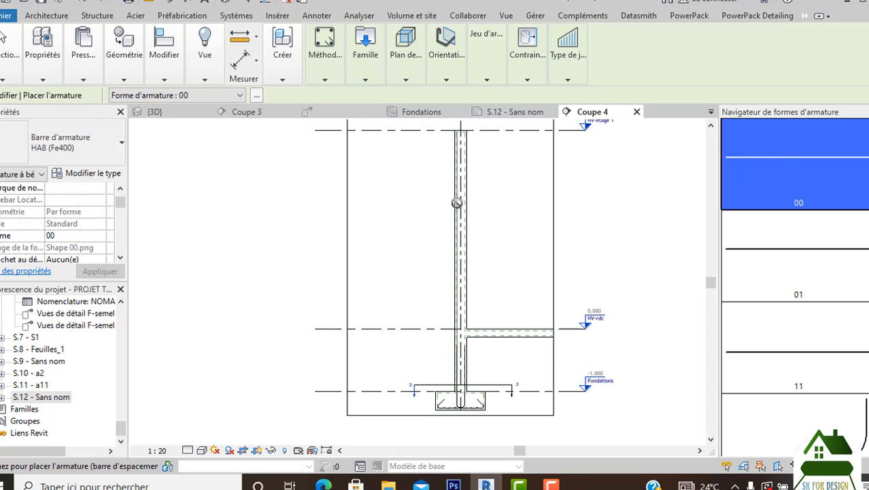
pyautogui.scroll(4, 458, 204)
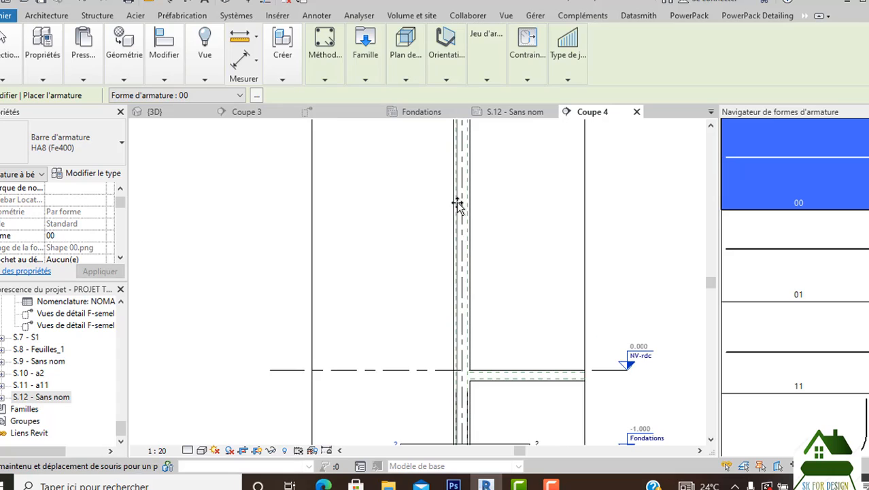
pyautogui.scroll(-1, 436, 243)
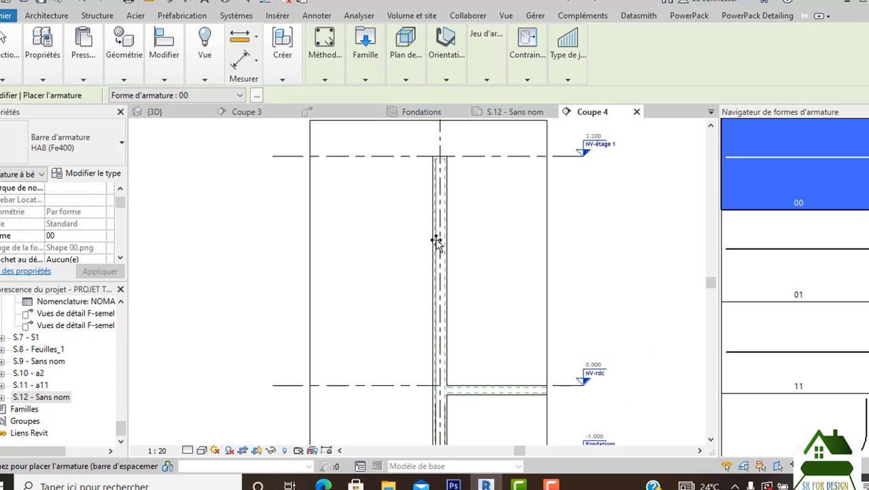
pyautogui.moveTo(442, 246); pyautogui.dragTo(442, 199, button='middle')
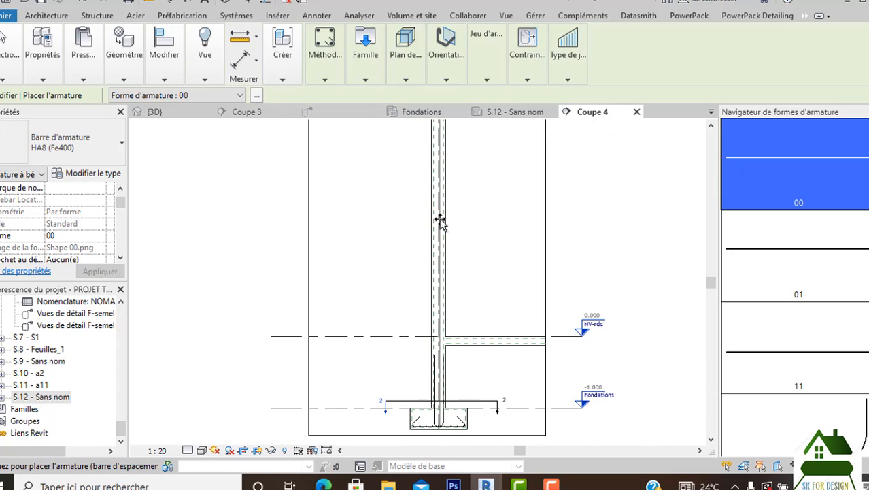
pyautogui.scroll(3, 437, 202)
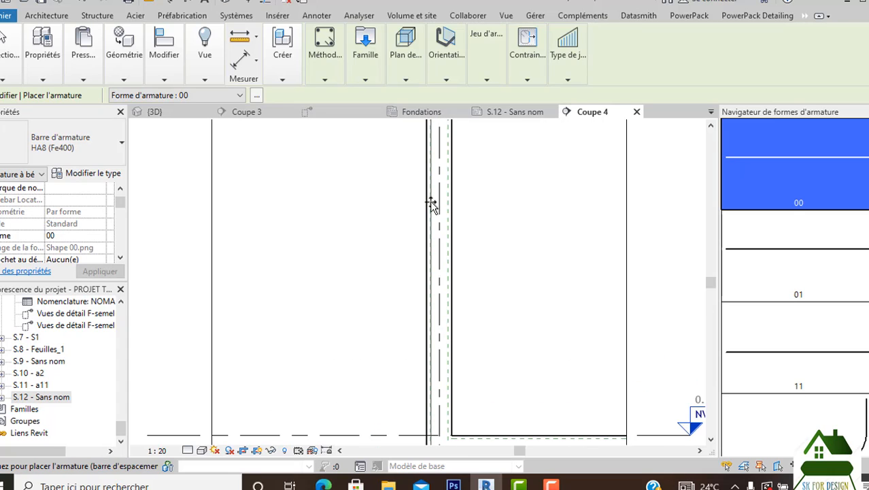
pyautogui.scroll(1, 445, 234)
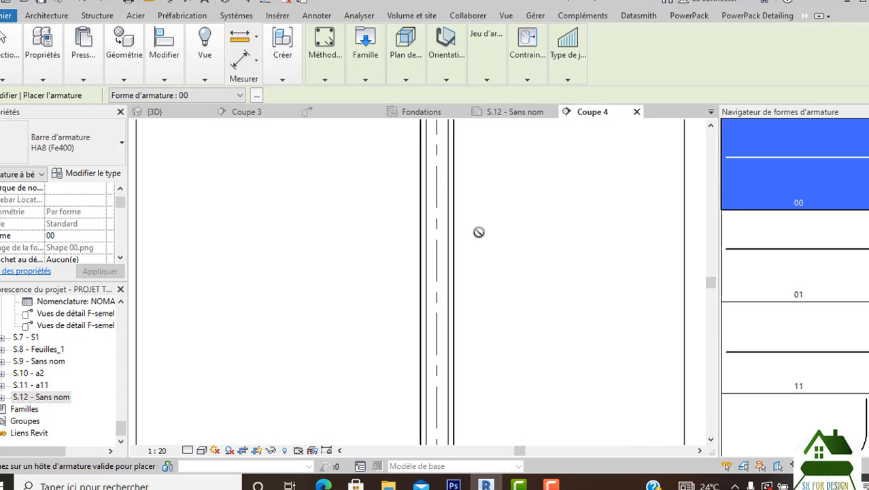
pyautogui.scroll(-1, 476, 233)
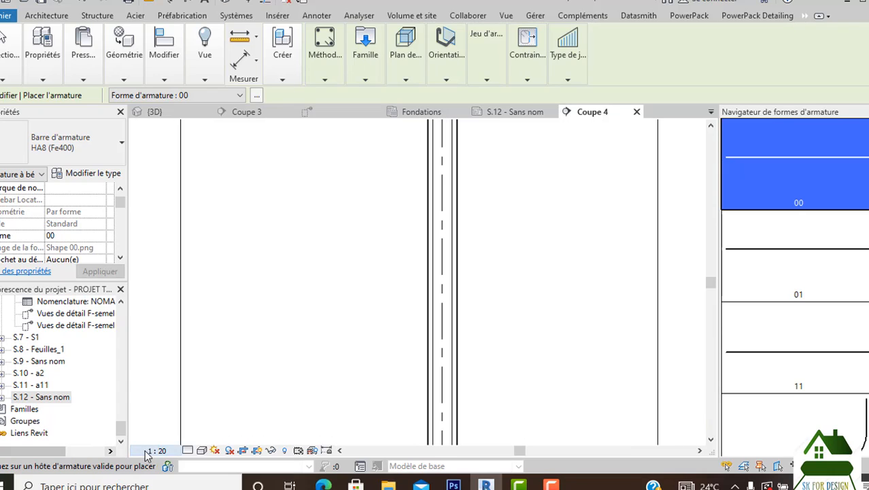
# Set the detail level of the Coupe 4 view to Elevé.
pyautogui.click(191, 451)
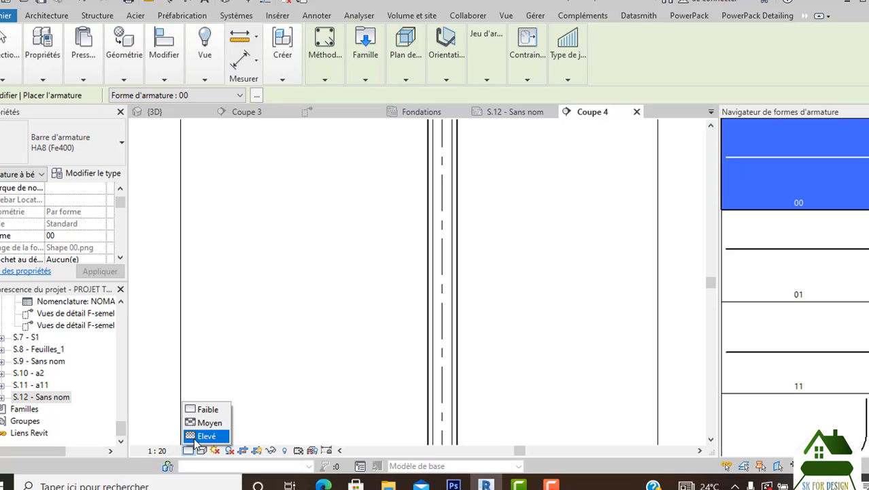
pyautogui.click(202, 434)
pyautogui.scroll(3, 442, 238)
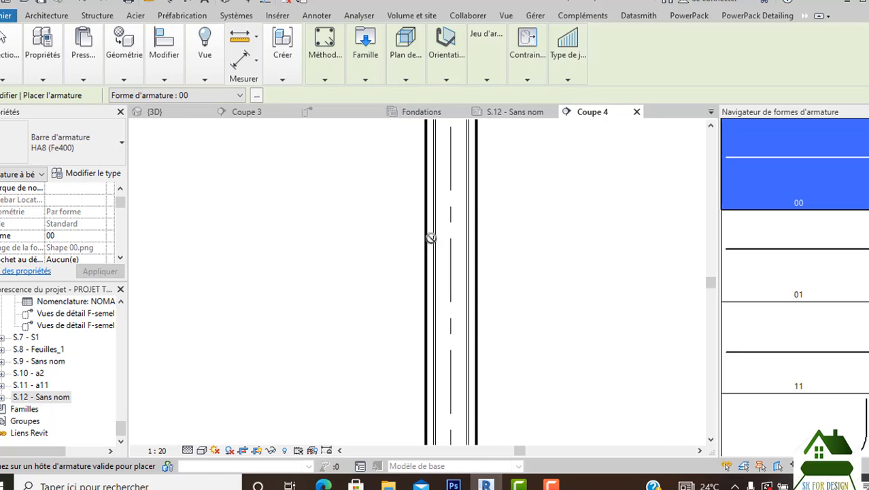
# Set the rebar set layout of the wall's left vertical bar to Espacement maximum with a spacing of 15.
pyautogui.press('Escape')
pyautogui.click(436, 226)
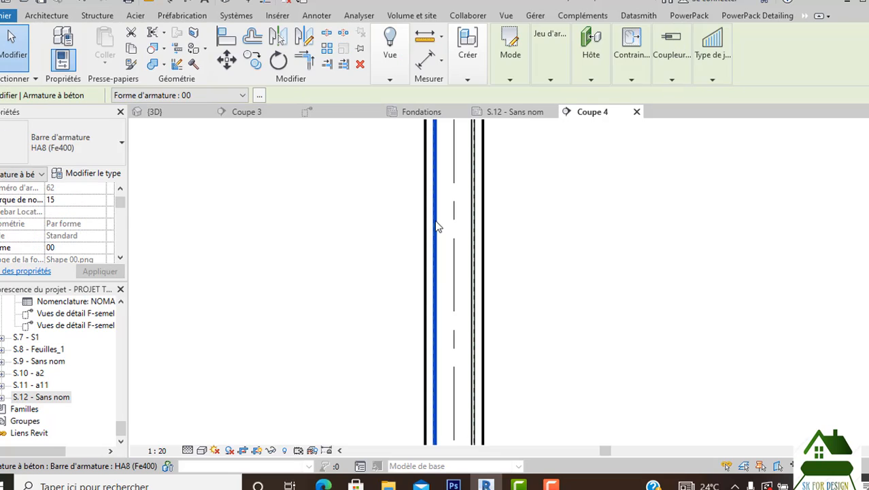
pyautogui.click(510, 80)
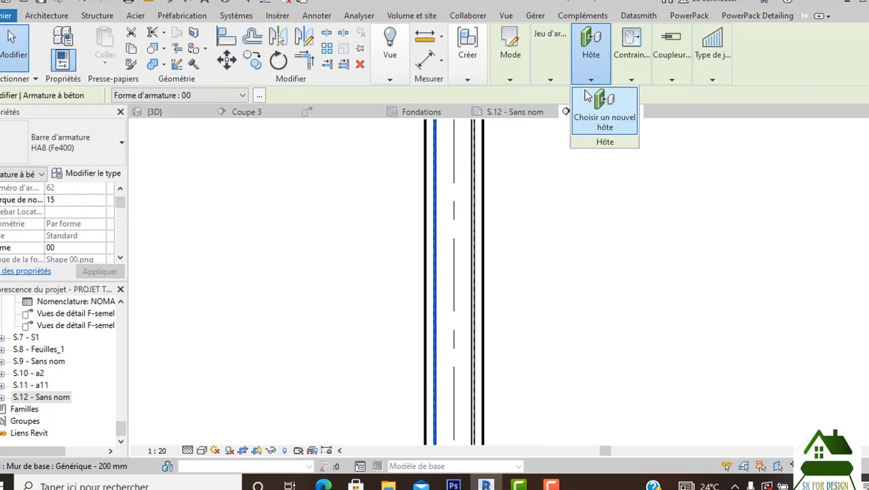
pyautogui.moveTo(563, 82)
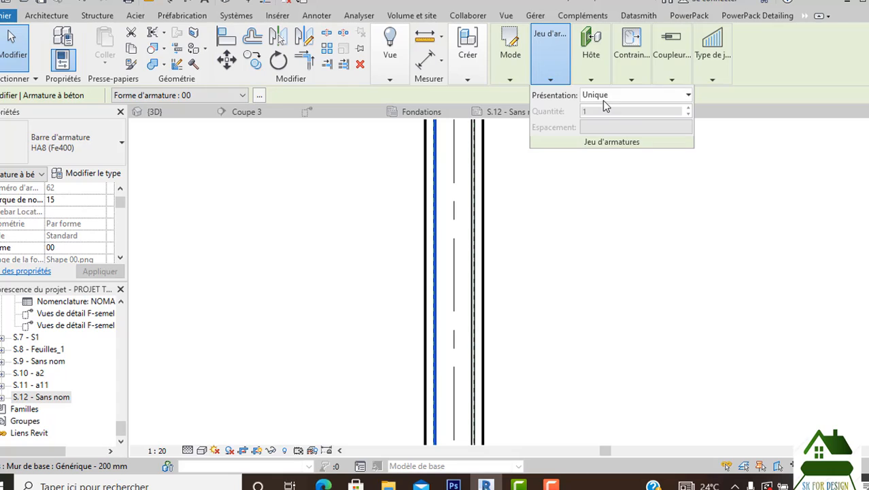
pyautogui.click(606, 96)
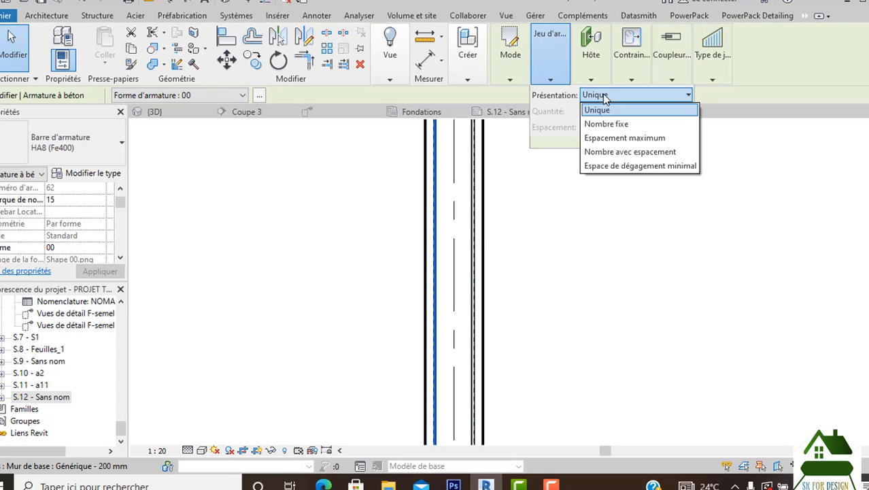
pyautogui.click(614, 139)
pyautogui.moveTo(621, 128); pyautogui.dragTo(535, 129)
pyautogui.write('15')
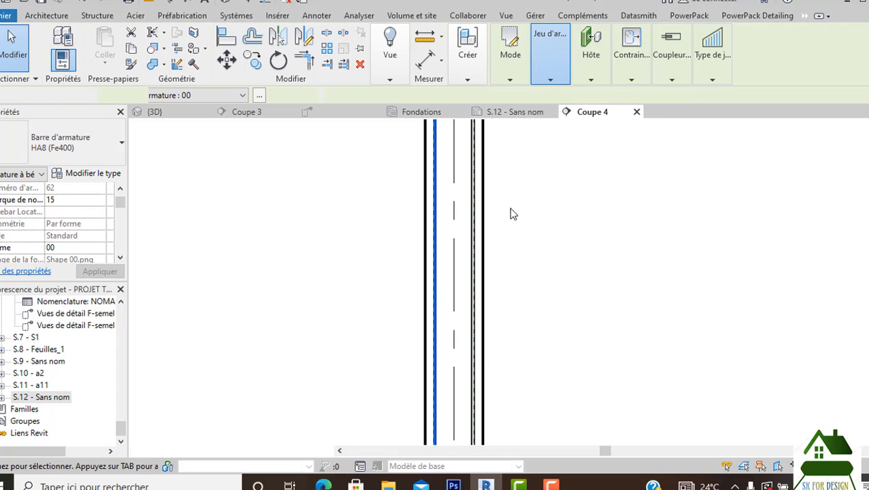
pyautogui.press('Escape')
# Set the rebar set layout of the wall's right vertical bar to Espacement maximum with a spacing of 150 mm.
pyautogui.click(476, 184)
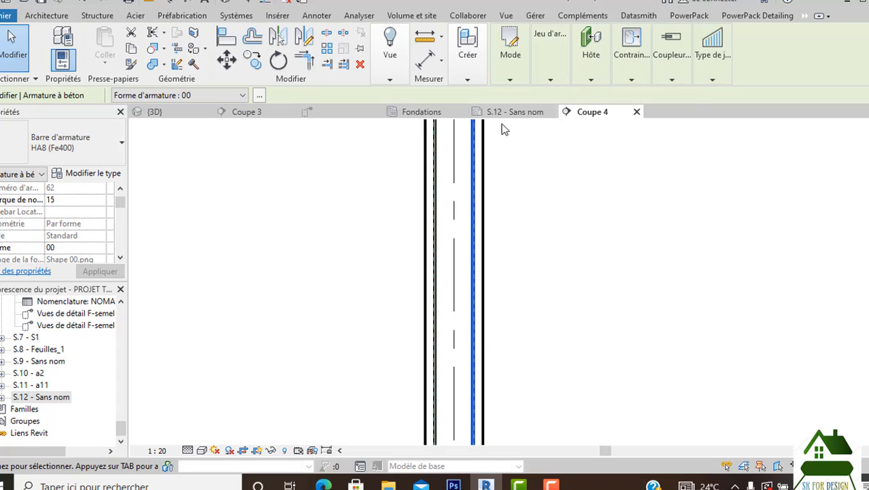
pyautogui.click(535, 60)
pyautogui.click(575, 76)
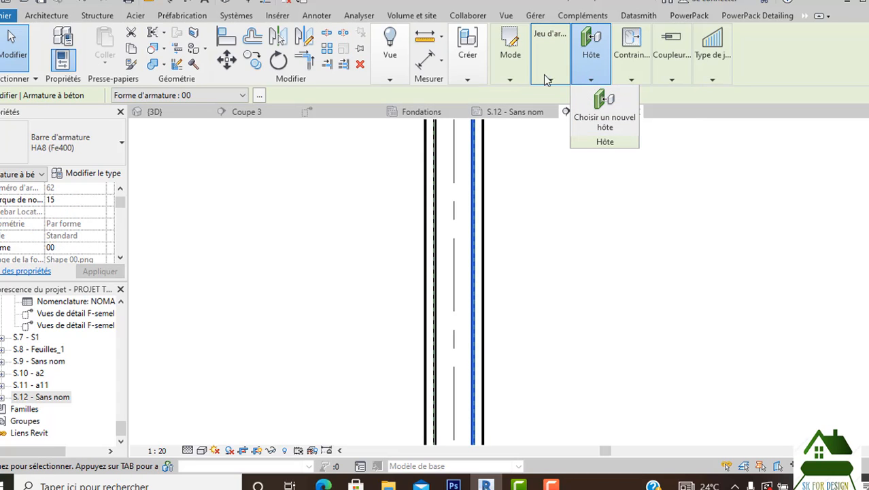
pyautogui.click(544, 78)
pyautogui.click(591, 96)
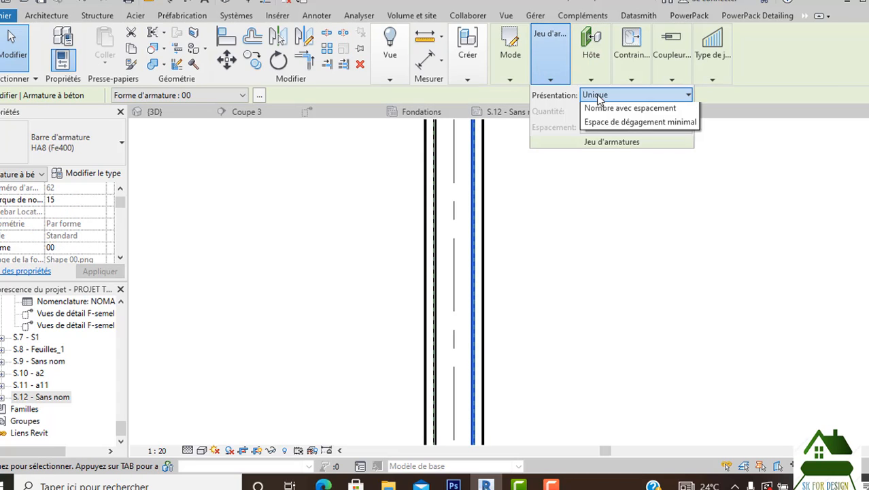
pyautogui.click(604, 138)
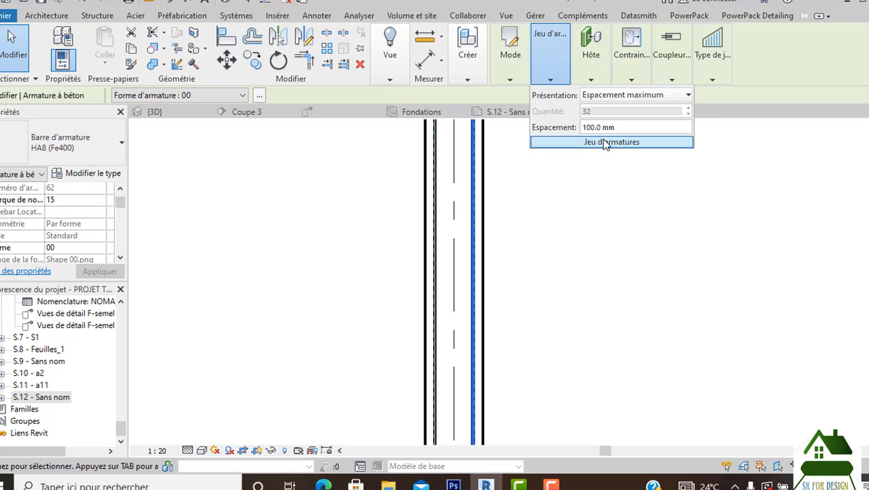
pyautogui.doubleClick(625, 128)
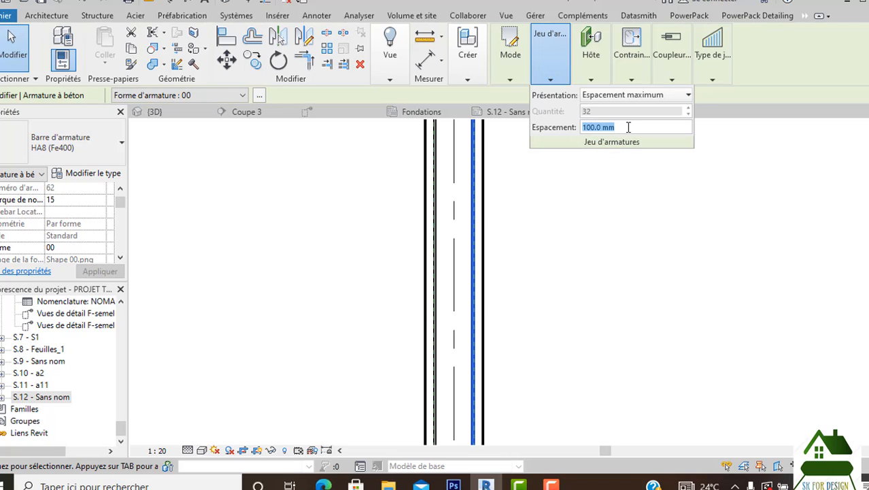
pyautogui.write('150')
pyautogui.click(625, 265)
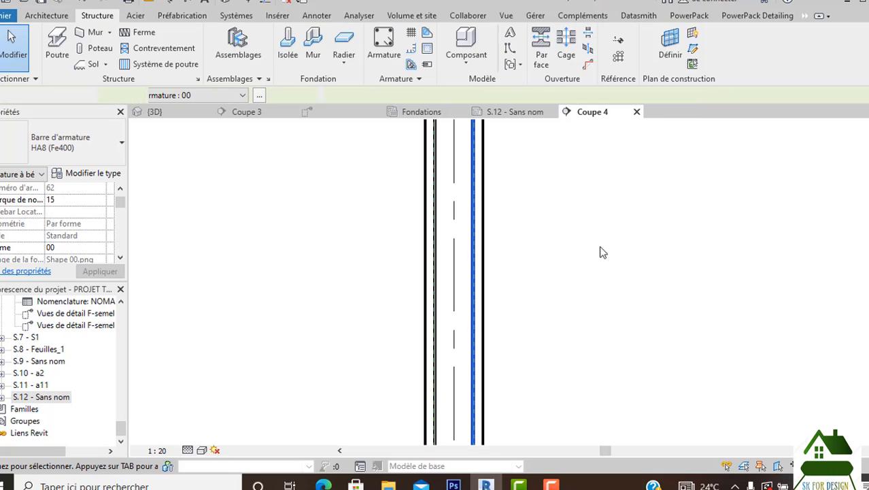
pyautogui.scroll(-2, 570, 223)
pyautogui.moveTo(571, 225); pyautogui.dragTo(498, 265, button='middle')
pyautogui.scroll(-2, 498, 265)
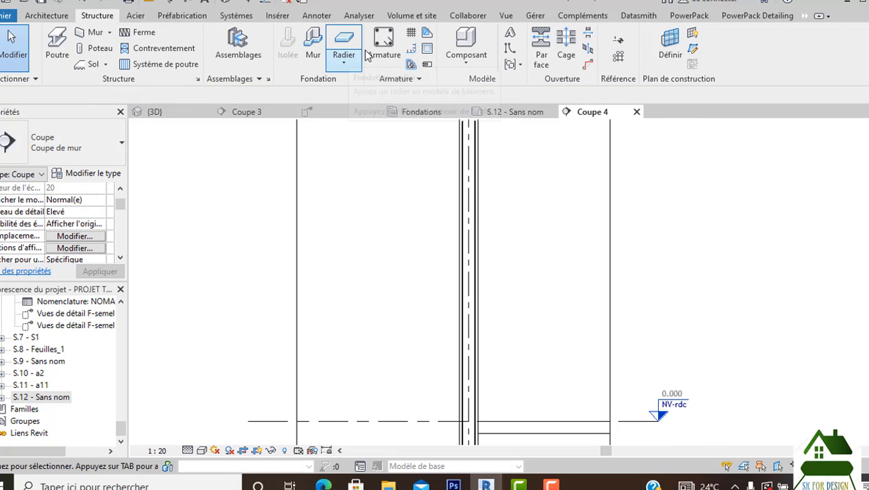
pyautogui.click(384, 40)
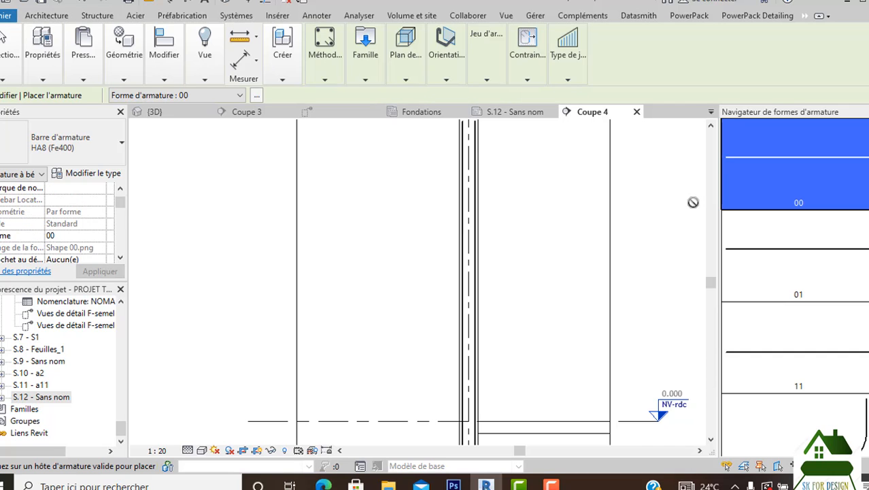
pyautogui.moveTo(638, 233); pyautogui.dragTo(607, 252, button='middle')
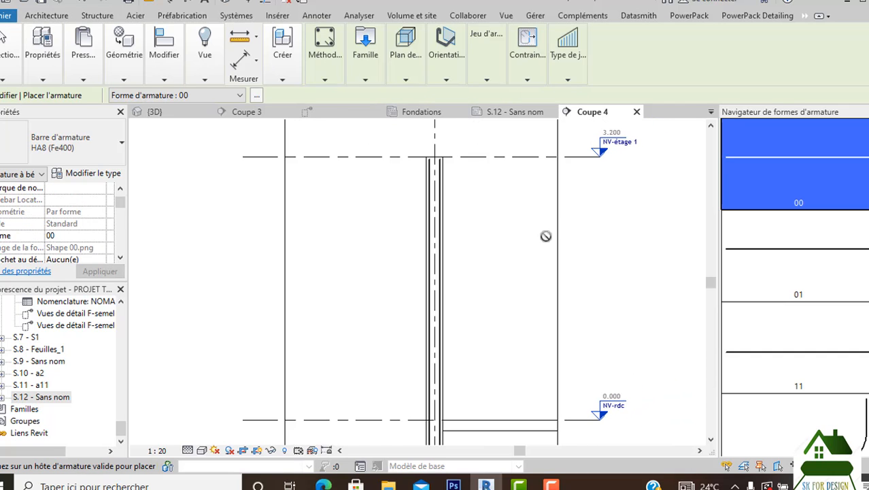
pyautogui.moveTo(554, 246); pyautogui.dragTo(546, 167, button='middle')
pyautogui.scroll(-1, 525, 173)
pyautogui.moveTo(445, 343); pyautogui.dragTo(463, 277, button='middle')
pyautogui.scroll(1, 462, 277)
pyautogui.press('Escape')
# Shorten the lower ends of both vertical wall bars so they stop near the top of the footing.
pyautogui.scroll(1, 456, 285)
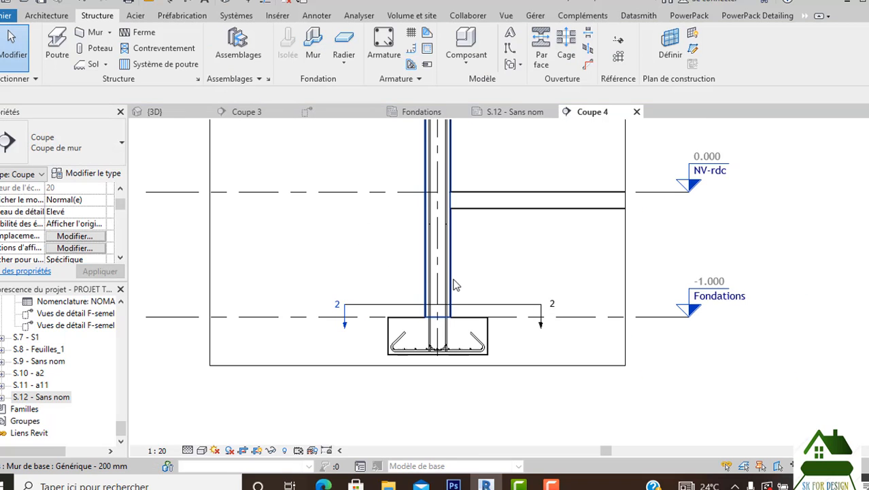
pyautogui.scroll(1, 449, 342)
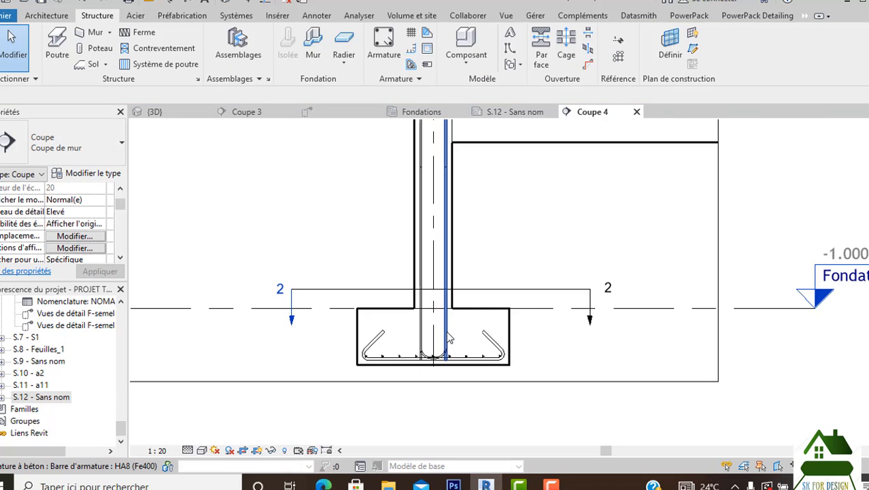
pyautogui.click(449, 343)
pyautogui.scroll(1, 447, 357)
pyautogui.moveTo(446, 361); pyautogui.dragTo(441, 292)
pyautogui.click(413, 344)
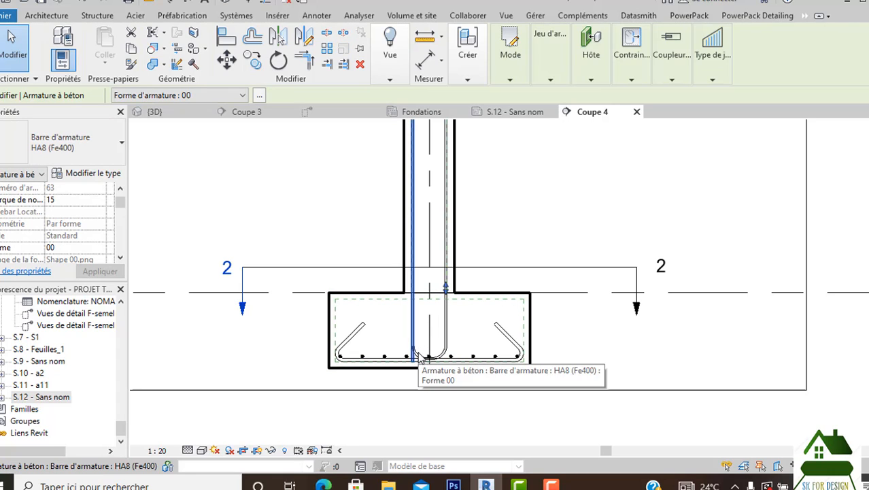
pyautogui.click(413, 324)
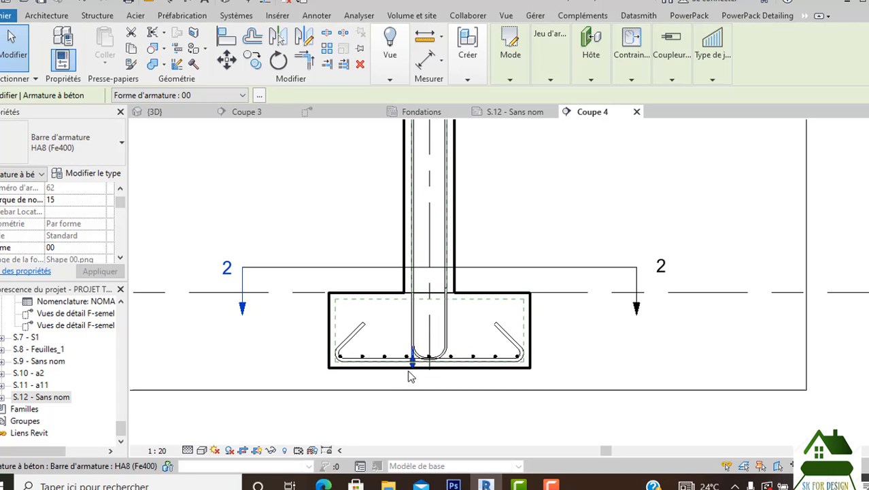
pyautogui.moveTo(412, 357); pyautogui.dragTo(414, 288)
pyautogui.click(529, 170)
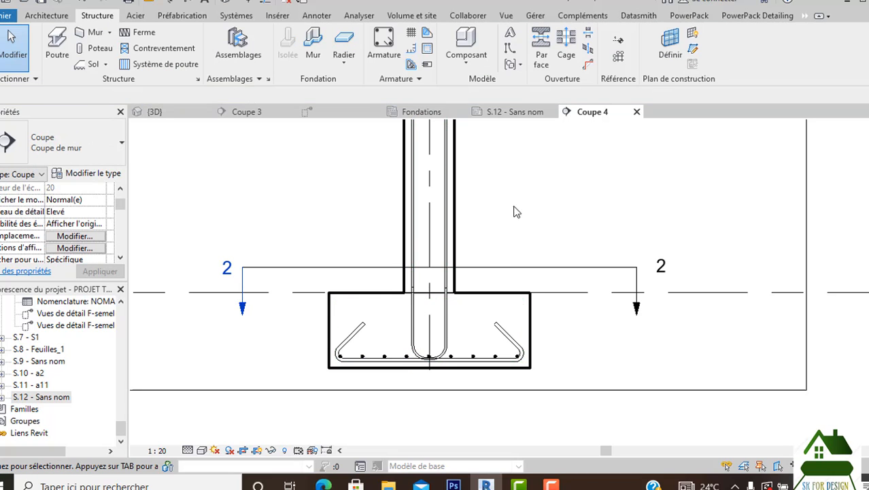
# Shift the left leg of the U-shaped starter bar inward beside the left vertical bar and its right leg outward.
pyautogui.scroll(-4, 481, 262)
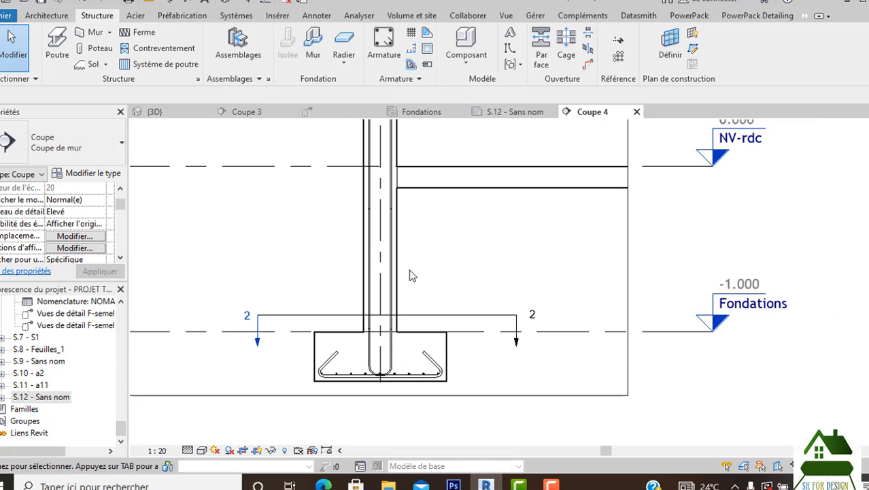
pyautogui.click(390, 291)
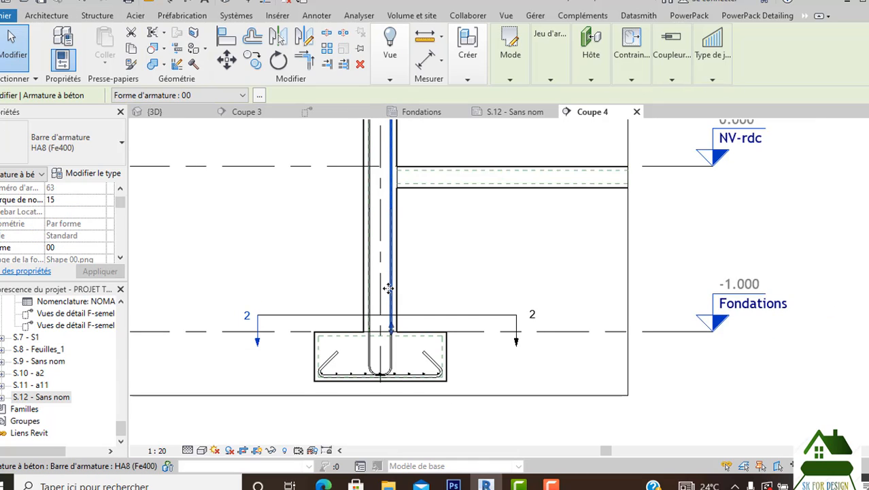
pyautogui.scroll(2, 389, 289)
pyautogui.click(362, 371)
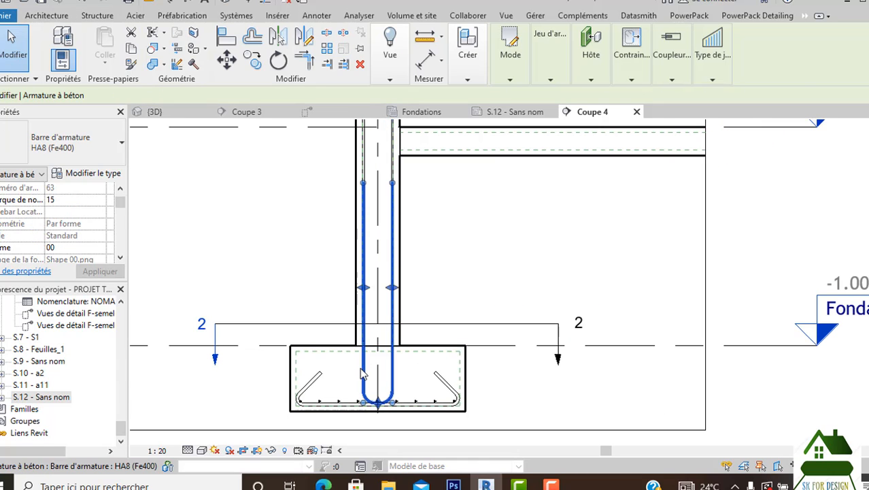
pyautogui.scroll(2, 378, 282)
pyautogui.moveTo(357, 292); pyautogui.dragTo(401, 291)
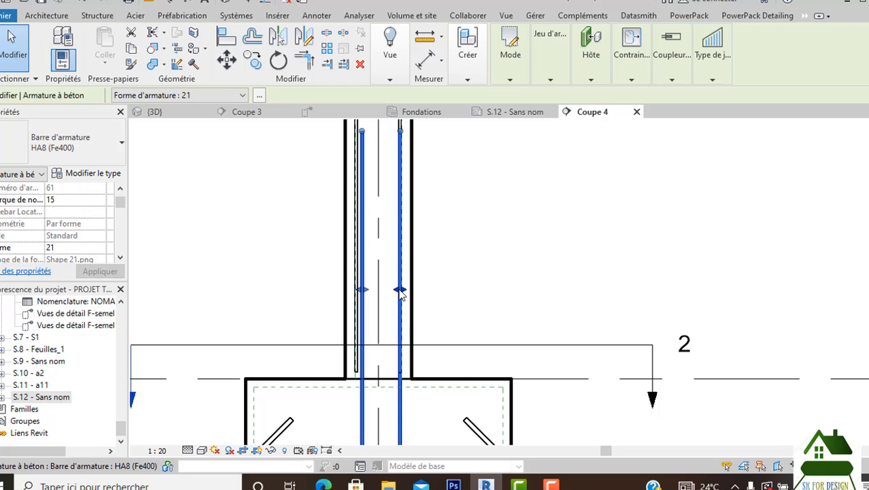
pyautogui.moveTo(401, 291)
pyautogui.mouseDown()
pyautogui.moveTo(390, 286)
pyautogui.moveTo(405, 290)
pyautogui.mouseUp()
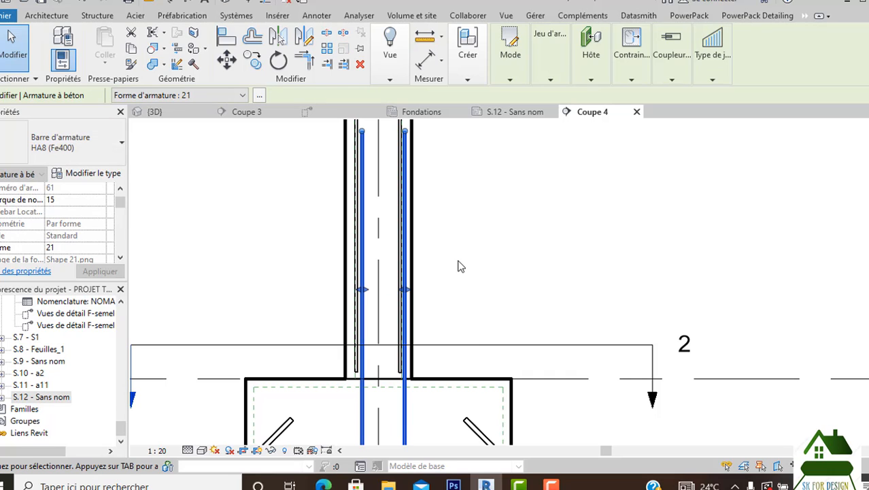
pyautogui.click(458, 266)
pyautogui.scroll(-2, 459, 269)
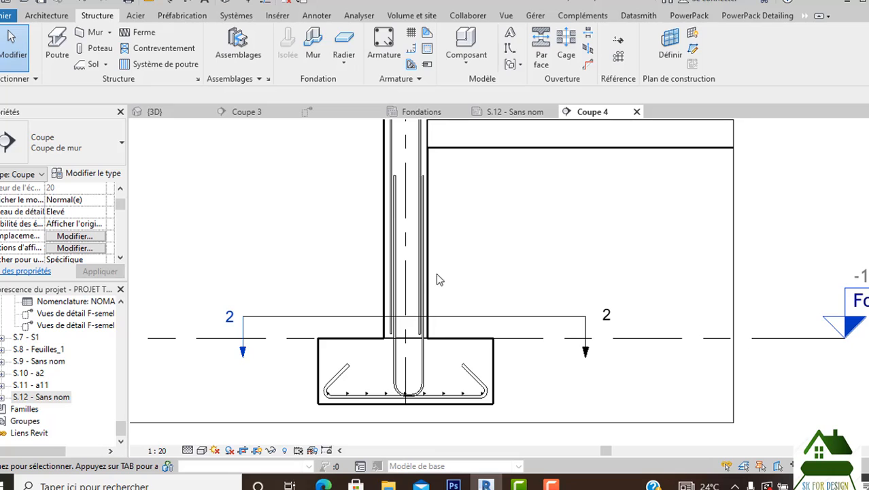
# Move the U-shaped starter bar left about 0.005 m so its left leg sits against the left vertical bar.
pyautogui.scroll(2, 394, 218)
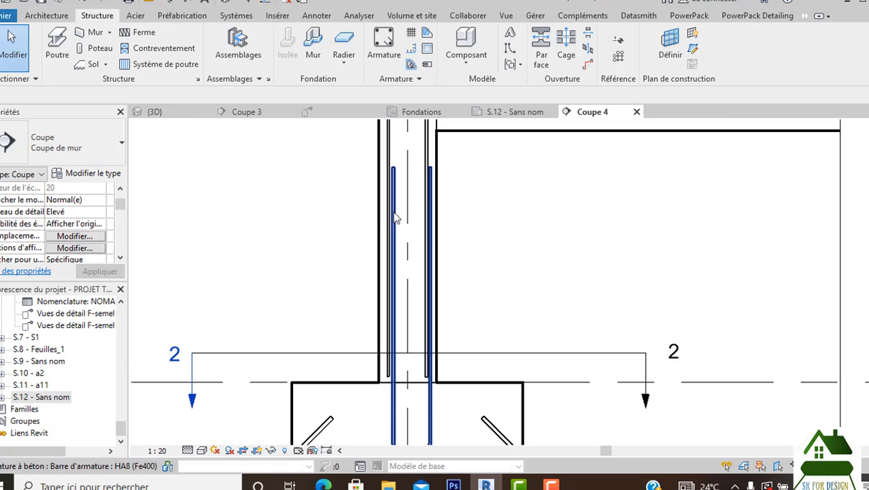
pyautogui.scroll(-1, 397, 205)
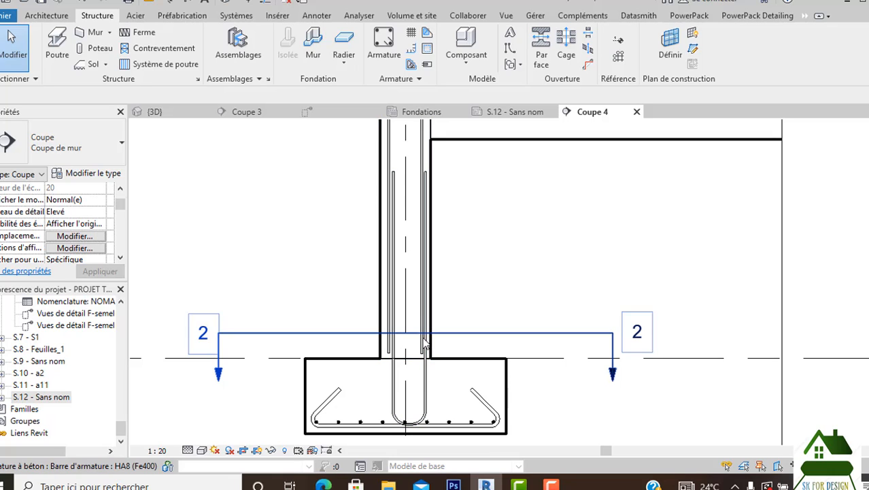
pyautogui.click(398, 193)
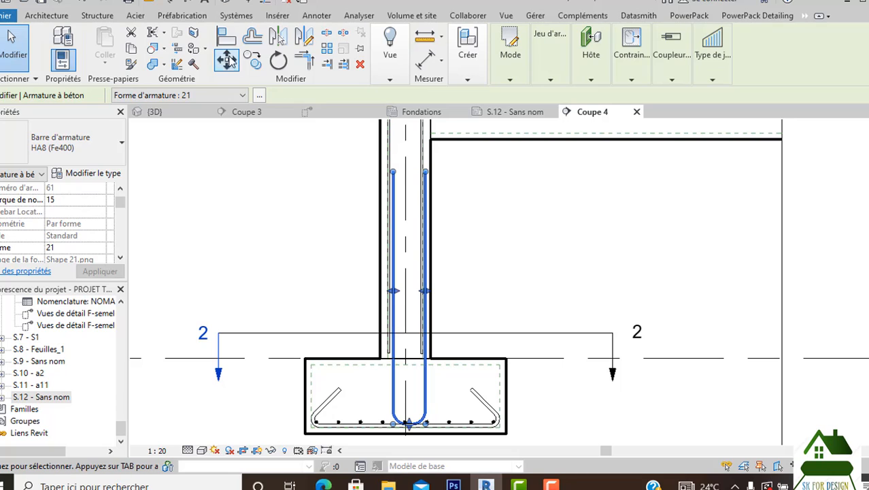
pyautogui.press('m')
pyautogui.press('v')
pyautogui.scroll(4, 389, 155)
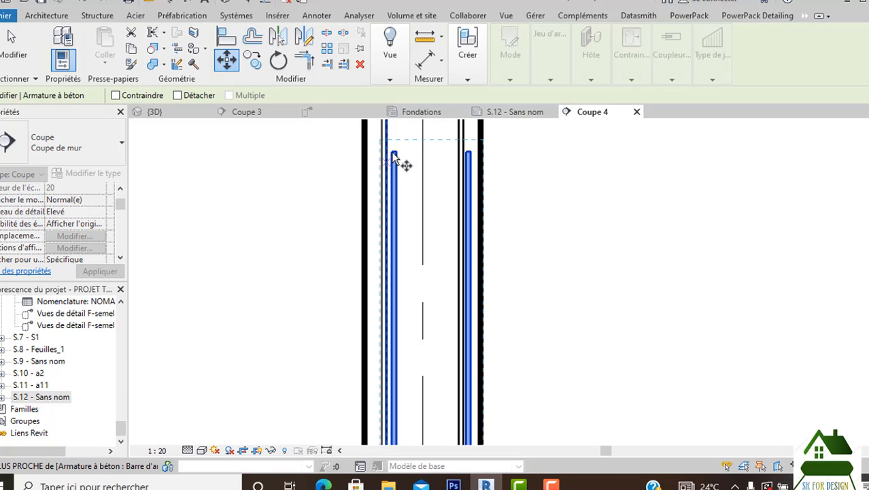
pyautogui.click(393, 154)
pyautogui.click(389, 151)
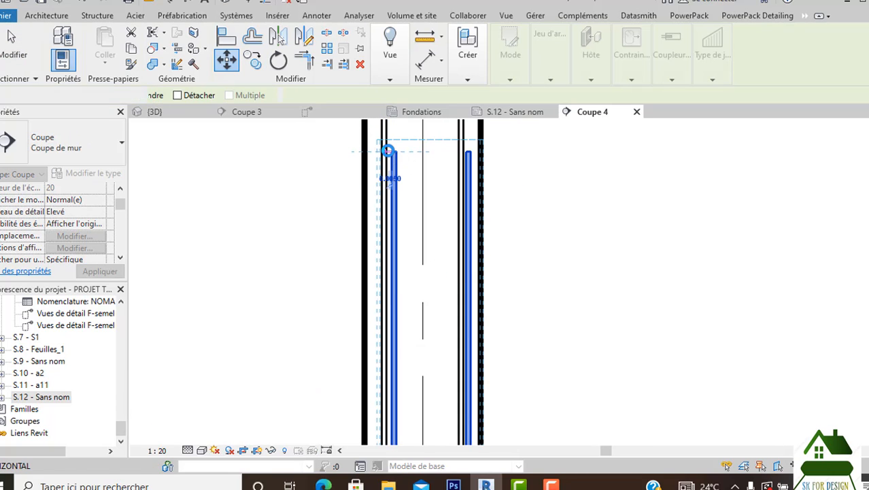
pyautogui.scroll(-3, 451, 167)
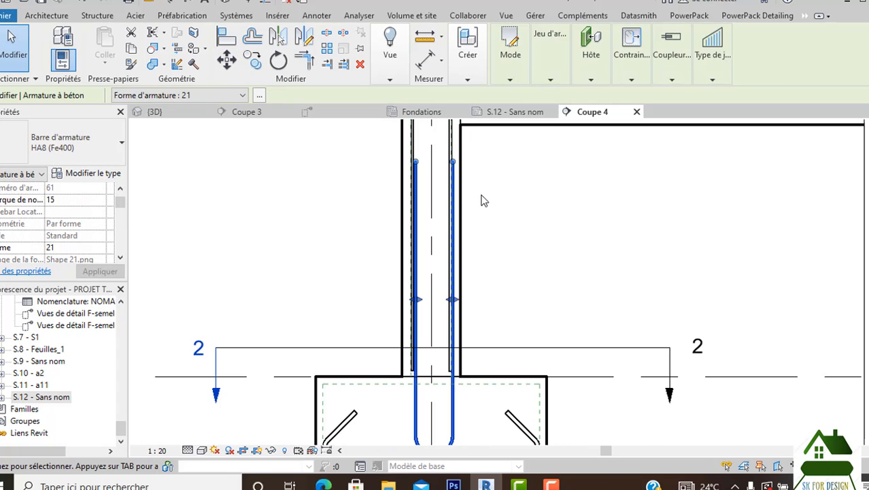
# Adjust the right leg of the U-shaped starter bar to line up with the right vertical wall bar.
pyautogui.scroll(1, 456, 299)
pyautogui.moveTo(445, 300)
pyautogui.mouseDown()
pyautogui.moveTo(419, 284)
pyautogui.moveTo(447, 300)
pyautogui.mouseUp()
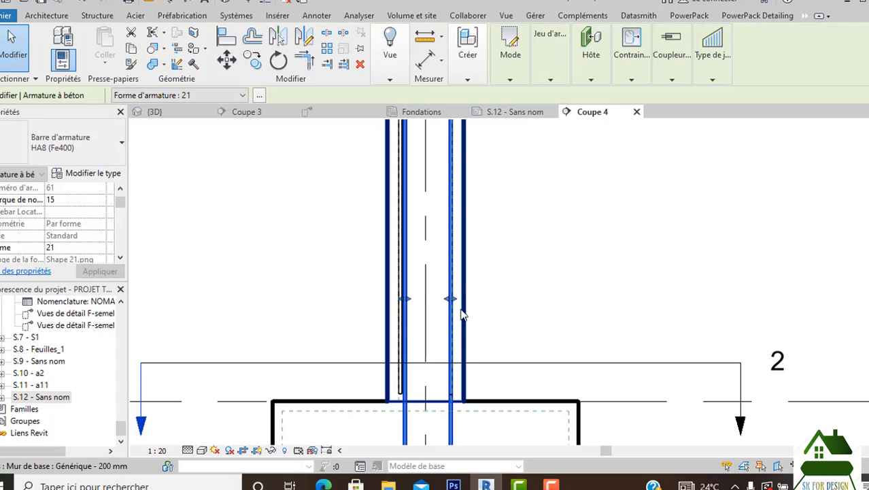
pyautogui.scroll(-4, 457, 289)
pyautogui.press('Escape')
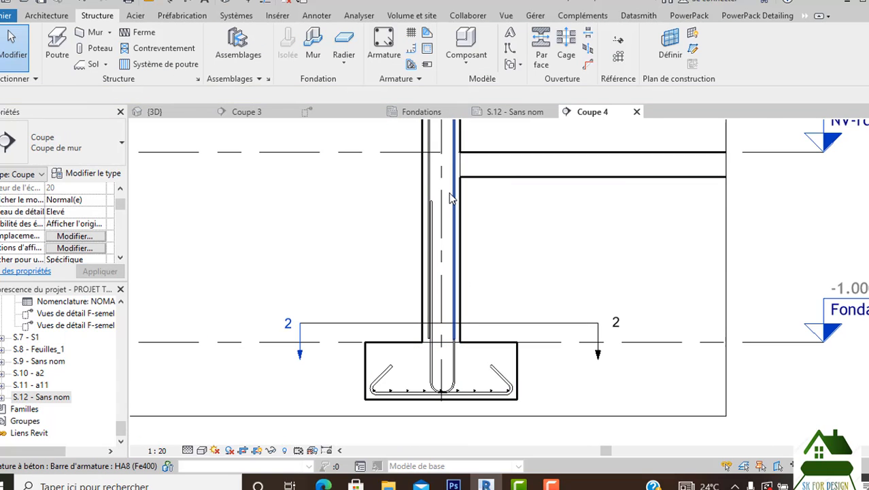
# Move the right vertical wall bar slightly outward so it sits beside the right leg of the U-shaped starter bar.
pyautogui.click(455, 185)
pyautogui.scroll(5, 451, 189)
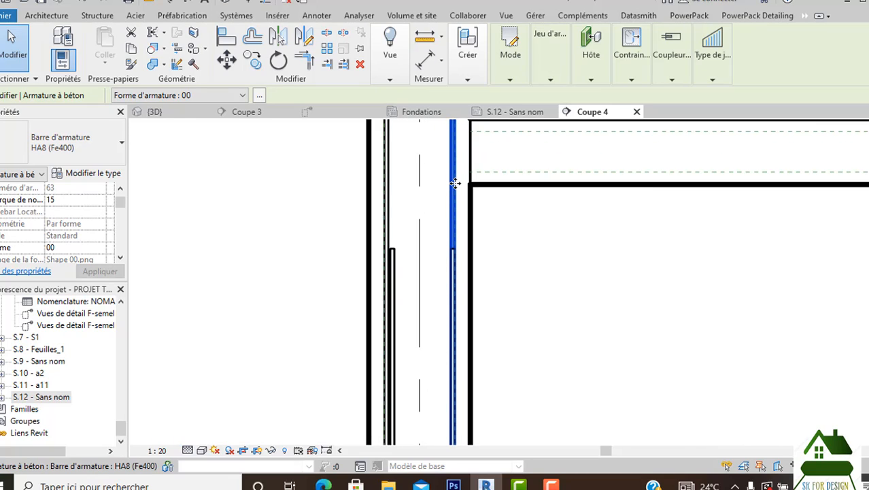
pyautogui.moveTo(462, 189)
pyautogui.mouseDown()
pyautogui.moveTo(457, 198)
pyautogui.moveTo(454, 191)
pyautogui.mouseUp()
pyautogui.click(515, 329)
pyautogui.scroll(-3, 470, 272)
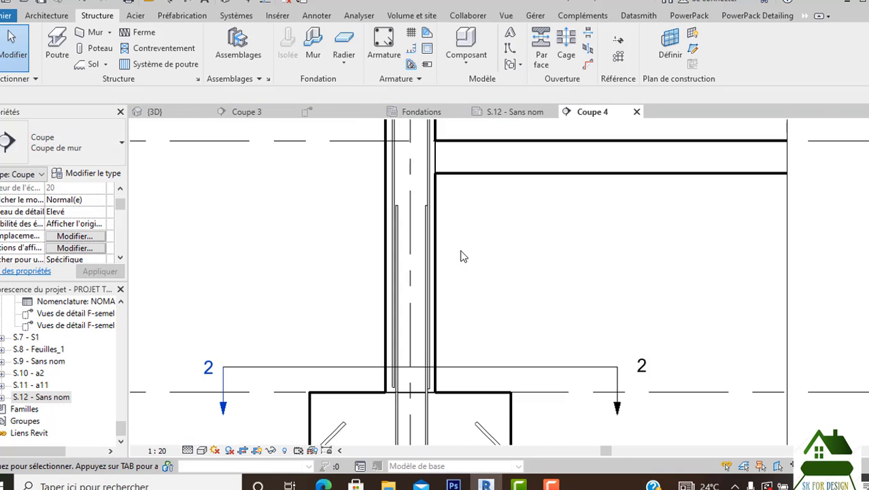
# Set the end hook of the footing's U-shaped HA8 starter bar to Standard - 180 deg.
pyautogui.click(391, 406)
pyautogui.scroll(-2, 87, 232)
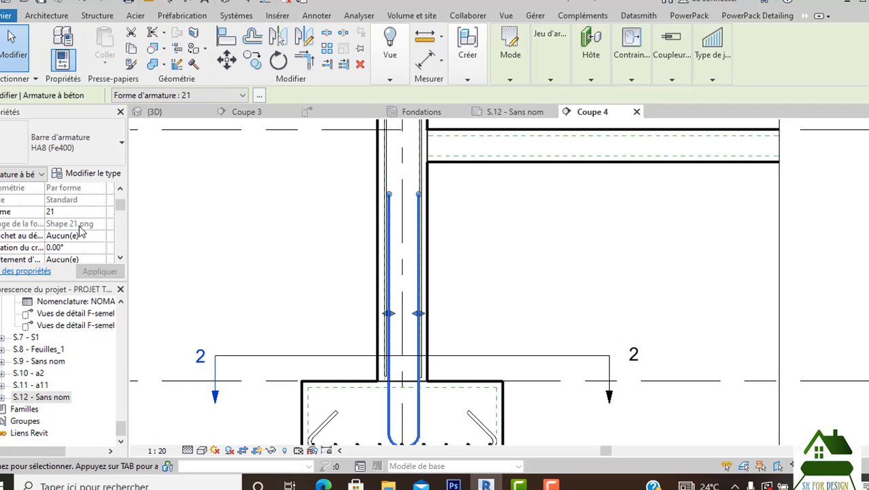
pyautogui.click(100, 225)
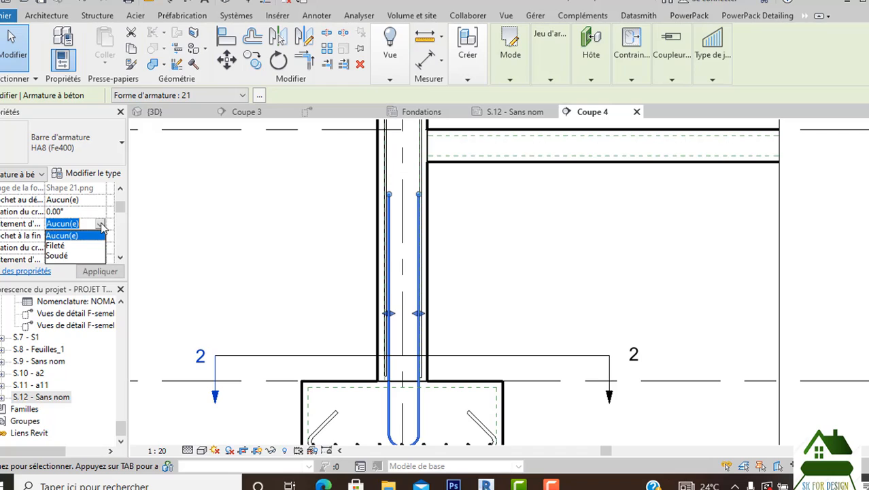
pyautogui.click(102, 226)
pyautogui.scroll(-2, 102, 211)
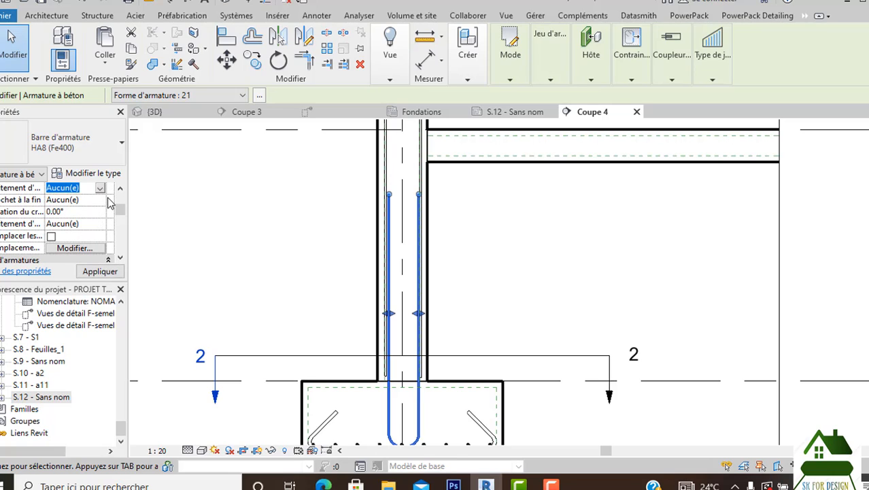
pyautogui.click(102, 201)
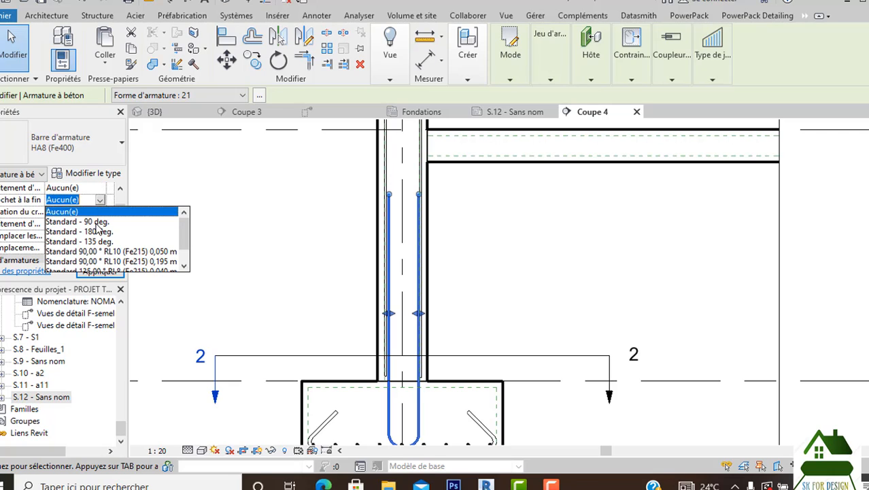
pyautogui.click(95, 232)
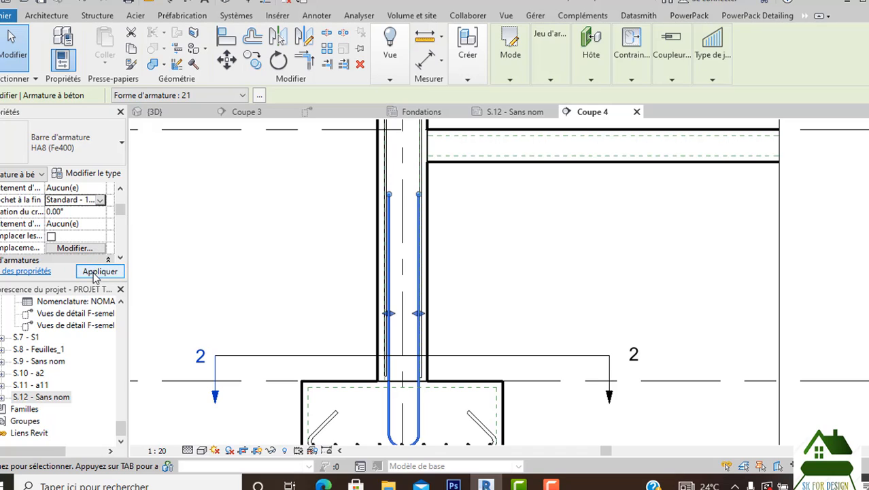
pyautogui.click(100, 272)
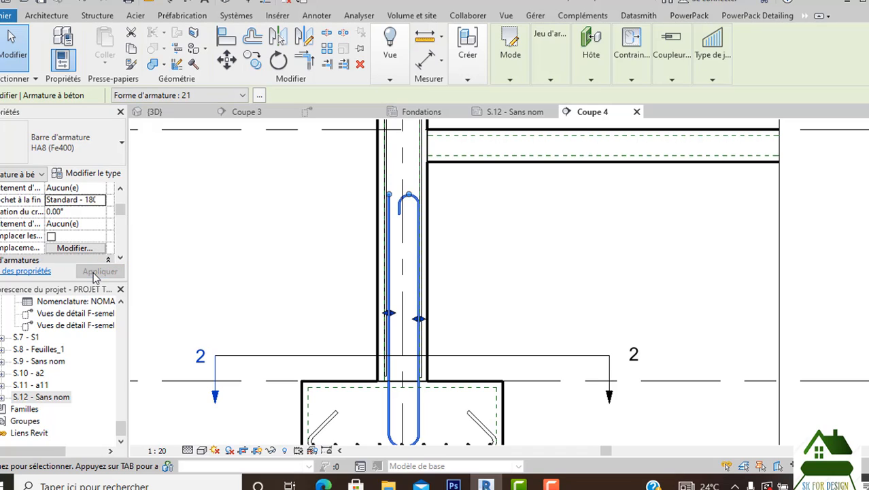
# Try Standard - 135 deg. as the end hook of the U-shaped starter bar.
pyautogui.click(102, 200)
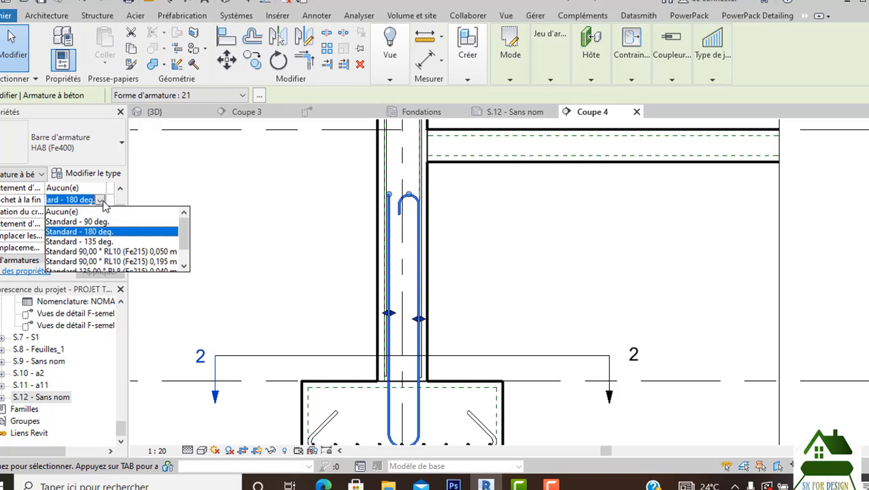
pyautogui.click(97, 242)
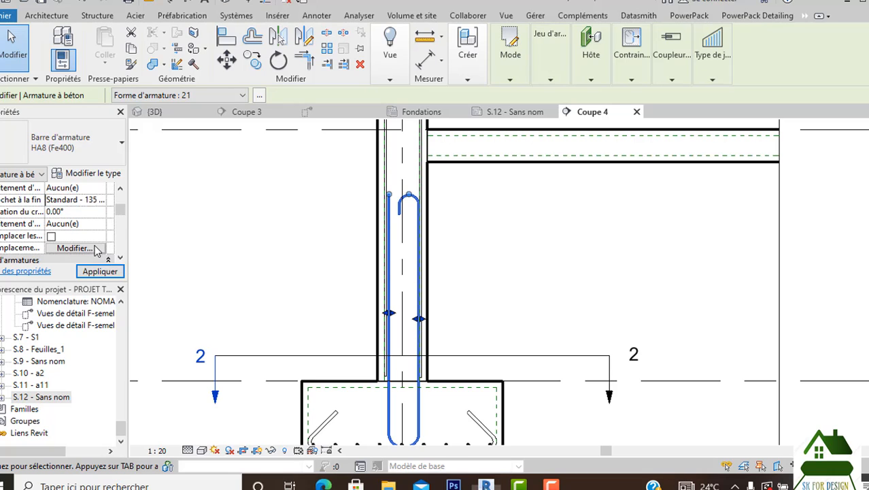
pyautogui.click(99, 271)
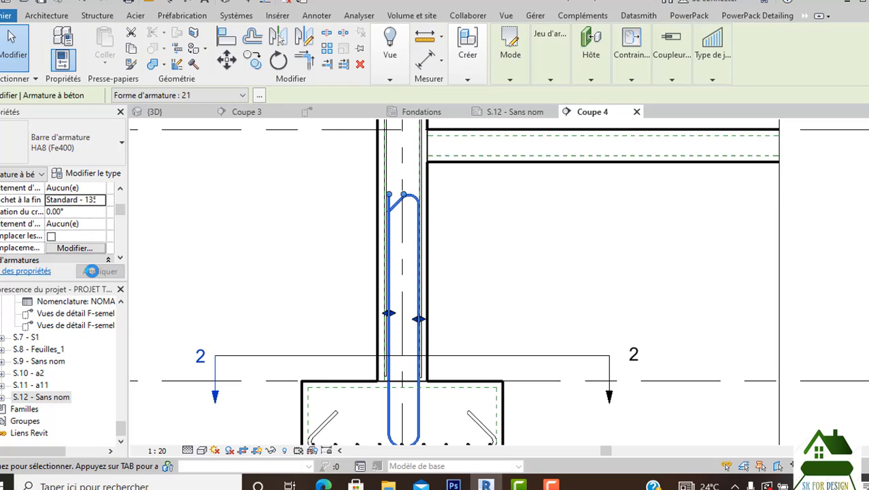
# Return the end hook of the U-shaped starter bar to Standard - 180 deg.
pyautogui.click(95, 200)
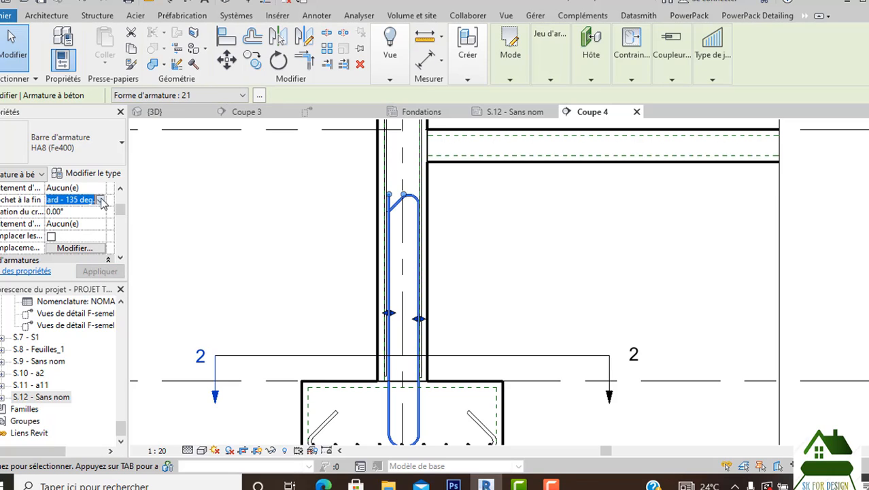
pyautogui.click(102, 200)
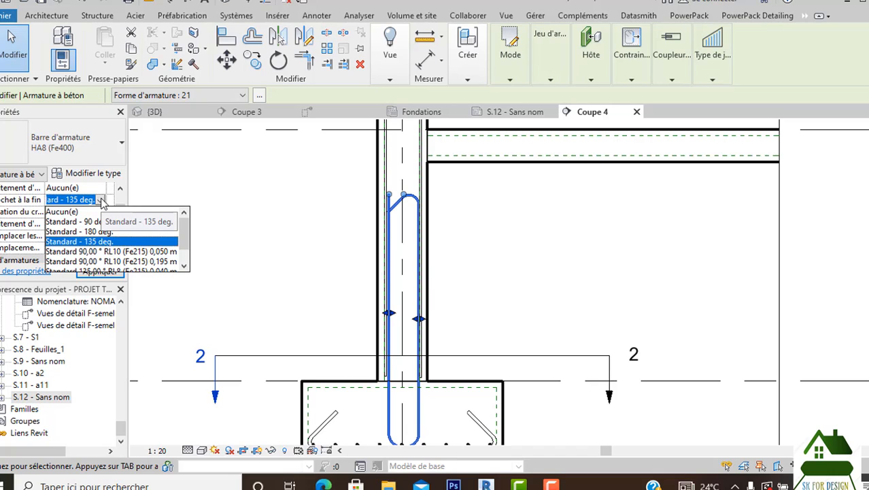
pyautogui.click(102, 200)
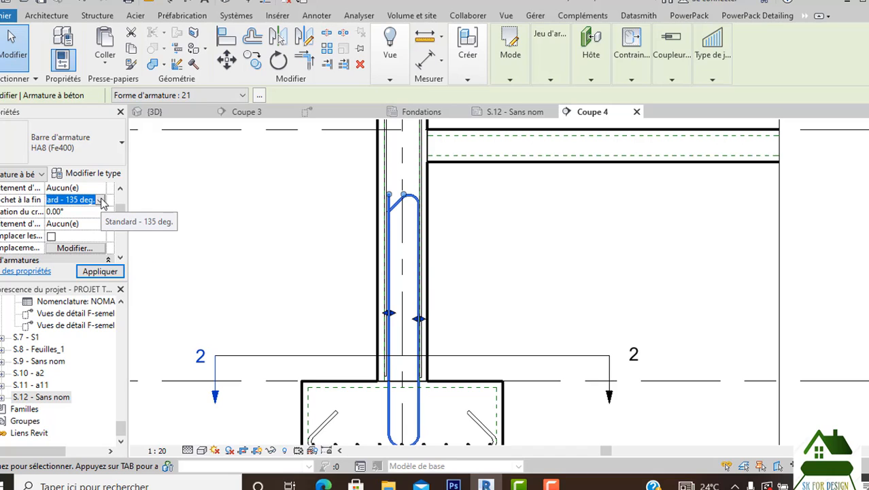
pyautogui.click(102, 200)
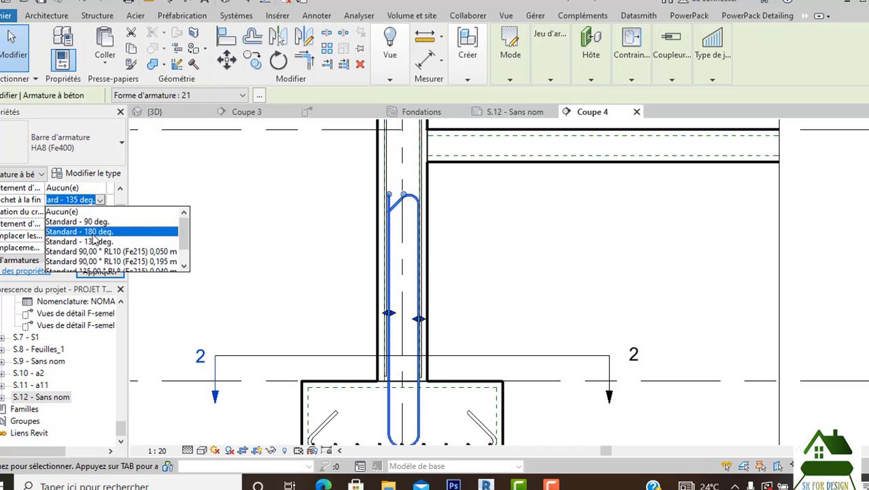
pyautogui.click(95, 232)
pyautogui.click(100, 272)
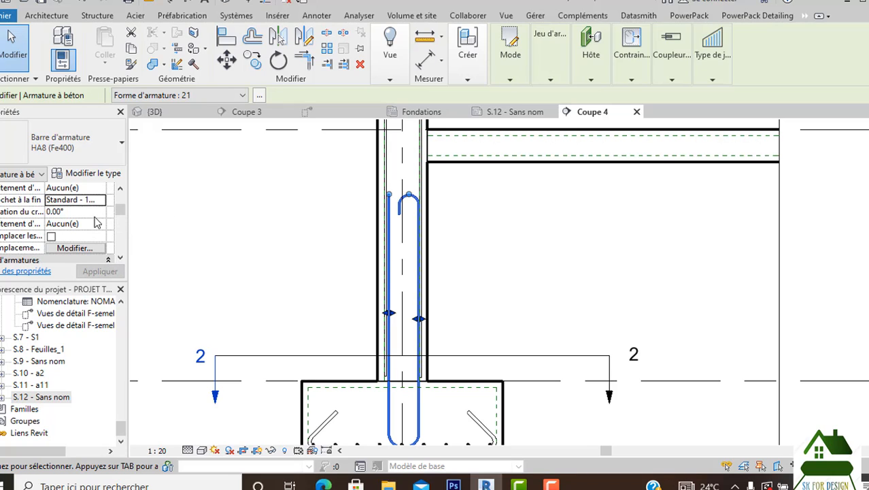
# Set the start hook of the U-shaped starter bar to Standard - 180 deg. as well.
pyautogui.scroll(3, 102, 216)
pyautogui.scroll(2, 102, 211)
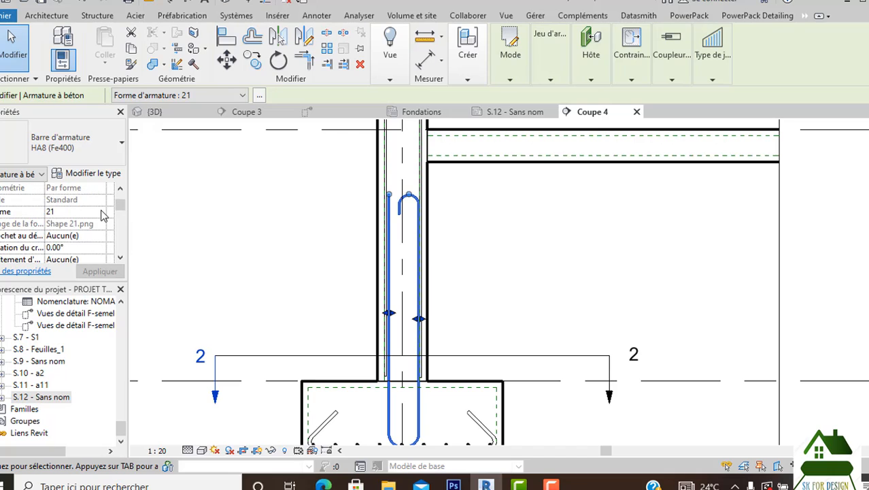
pyautogui.scroll(-2, 102, 208)
pyautogui.click(100, 202)
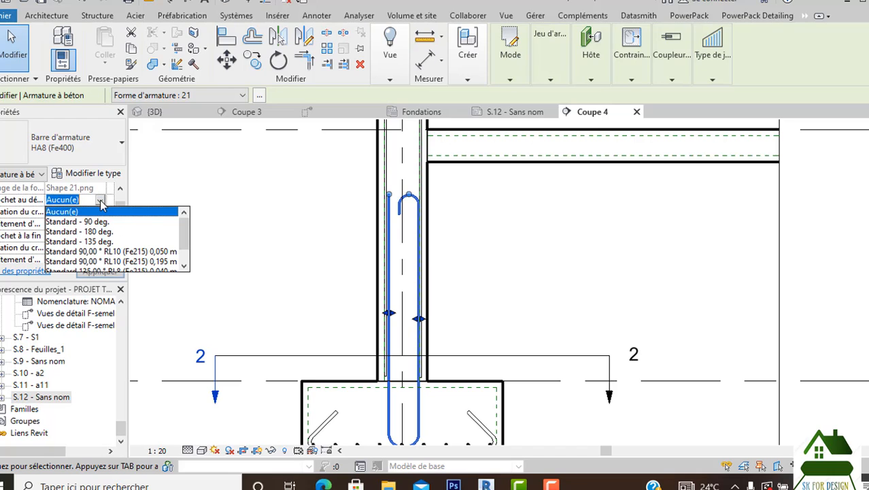
pyautogui.click(99, 234)
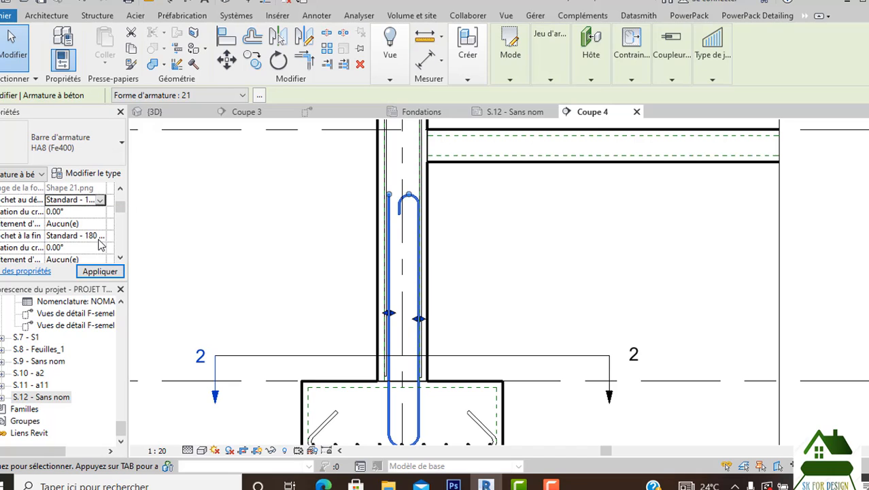
pyautogui.click(99, 272)
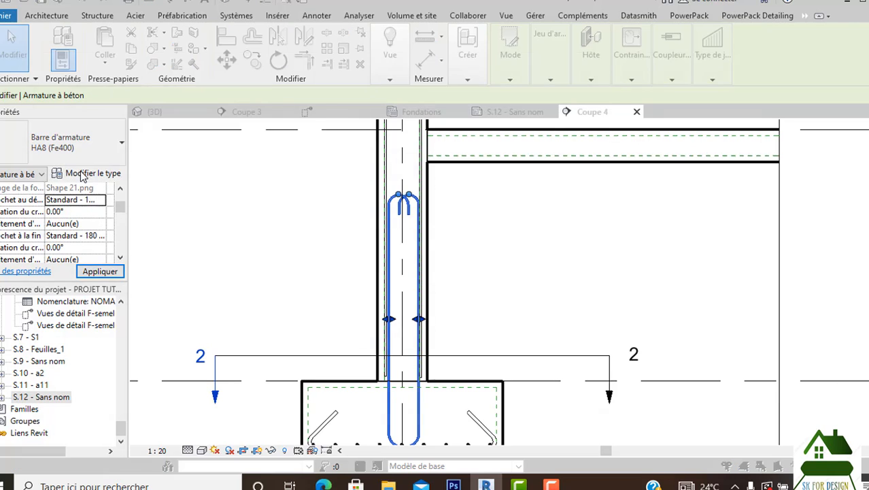
# Override the project rounding settings for the HA8 (Fe400) bar type, with 5 mm increments for both bar length and segment length.
pyautogui.click(83, 176)
pyautogui.click(639, 195)
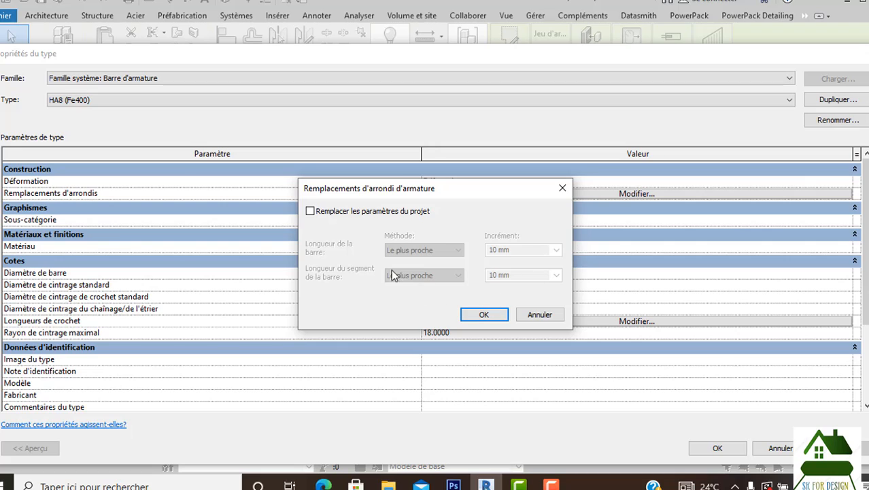
pyautogui.click(311, 212)
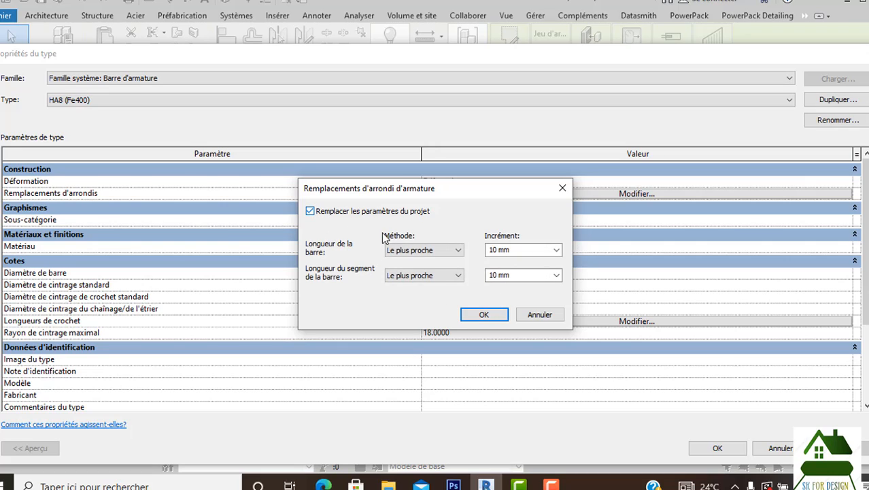
pyautogui.click(556, 251)
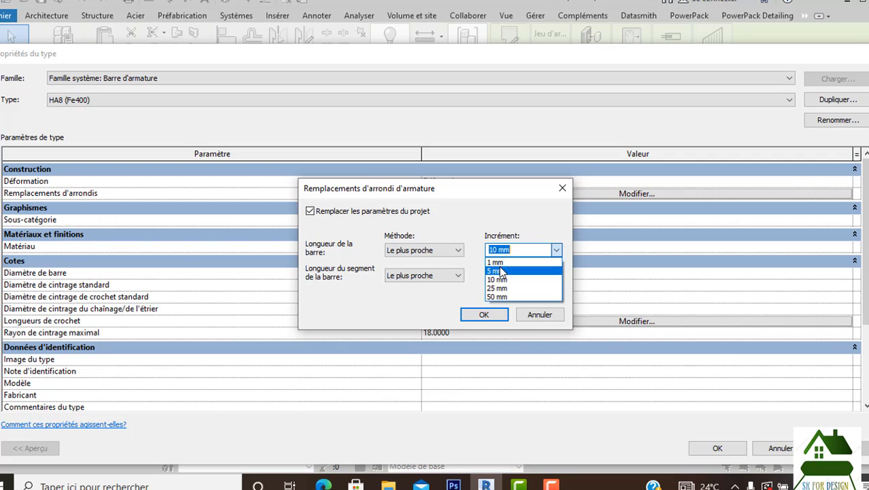
pyautogui.click(497, 271)
pyautogui.click(556, 275)
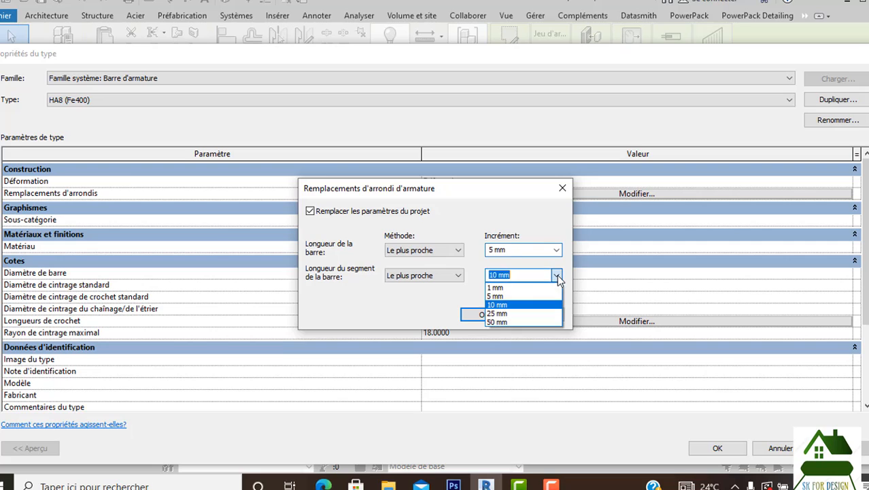
pyautogui.click(512, 296)
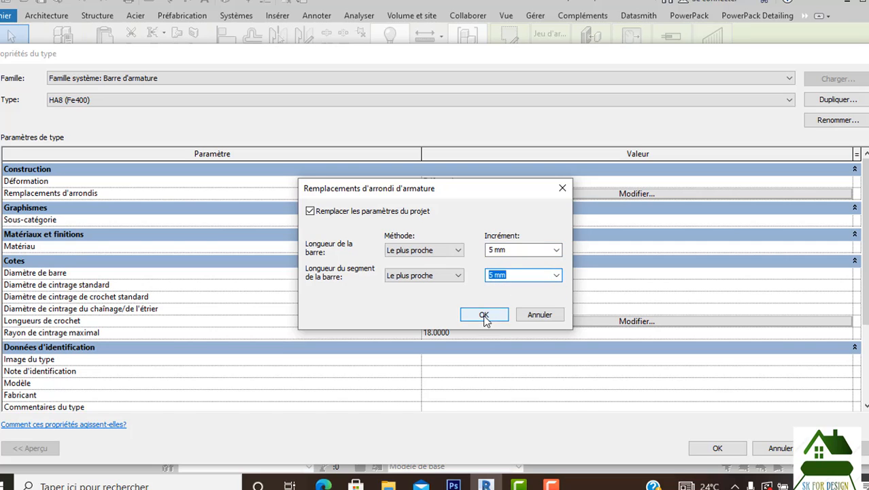
pyautogui.click(484, 316)
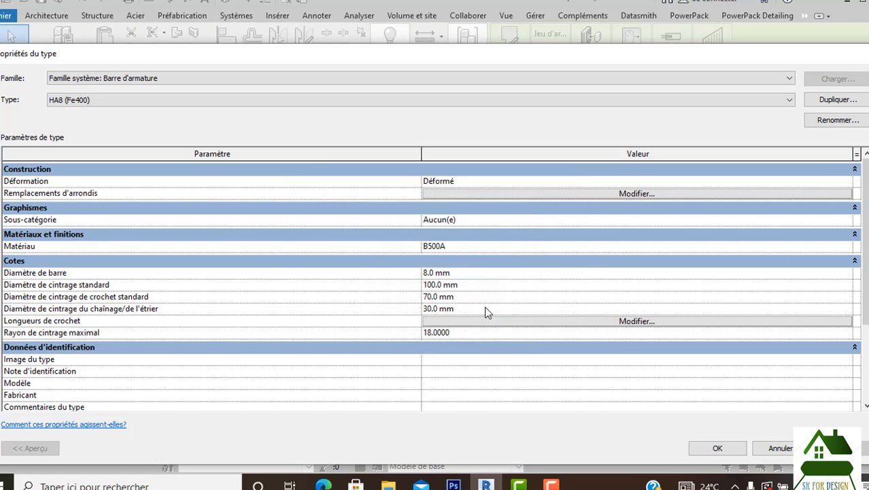
pyautogui.click(715, 447)
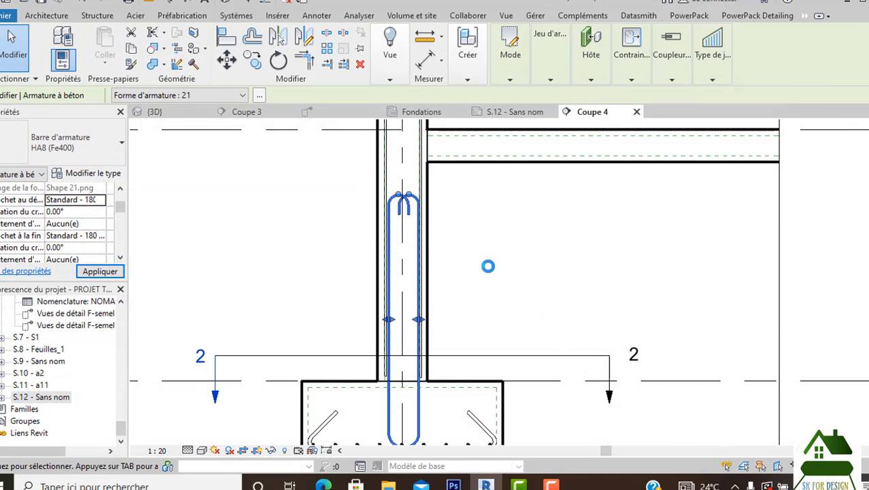
# Examine the hooked starter bar and the vertical bars over the full wall height in Coupe 4.
pyautogui.scroll(-2, 488, 266)
pyautogui.click(384, 258)
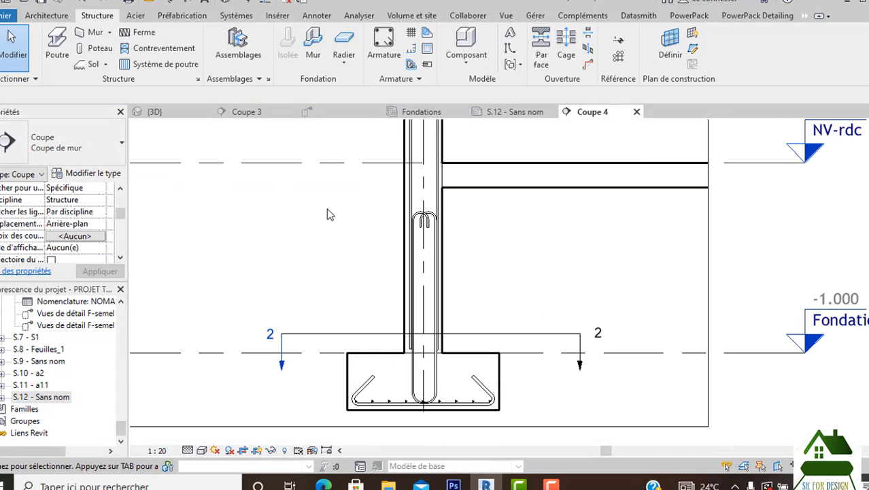
pyautogui.scroll(-2, 517, 299)
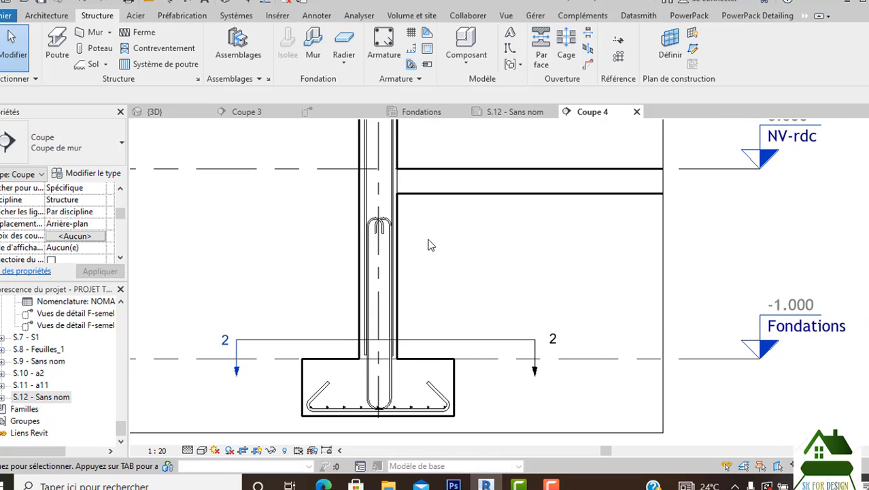
pyautogui.scroll(-2, 408, 223)
pyautogui.moveTo(443, 235); pyautogui.dragTo(487, 312, button='middle')
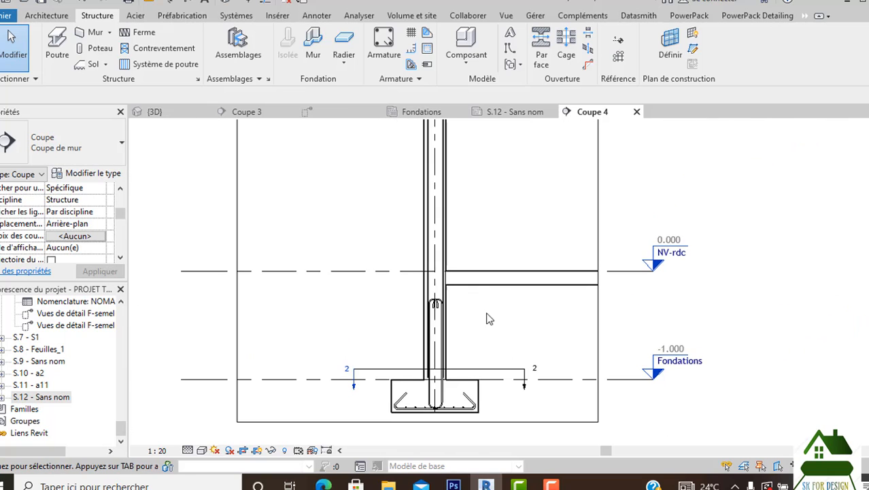
pyautogui.scroll(-2, 487, 275)
pyautogui.moveTo(485, 246); pyautogui.dragTo(462, 293, button='middle')
pyautogui.scroll(-2, 451, 279)
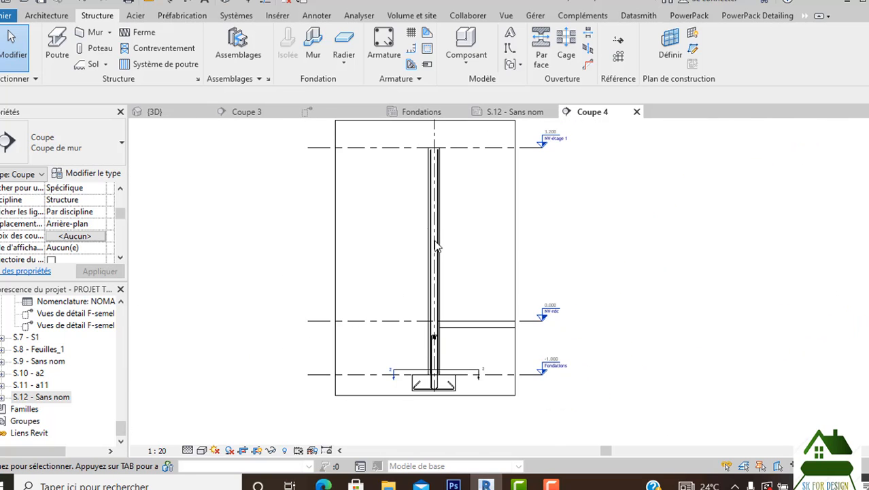
# In the 3D view, raise the upper face of the section box to expose more of the wall above the footing.
pyautogui.click(421, 112)
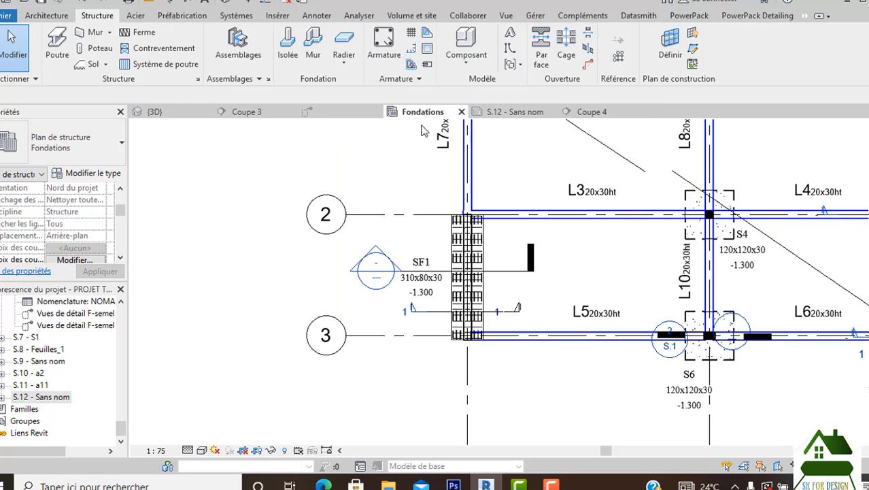
pyautogui.click(173, 110)
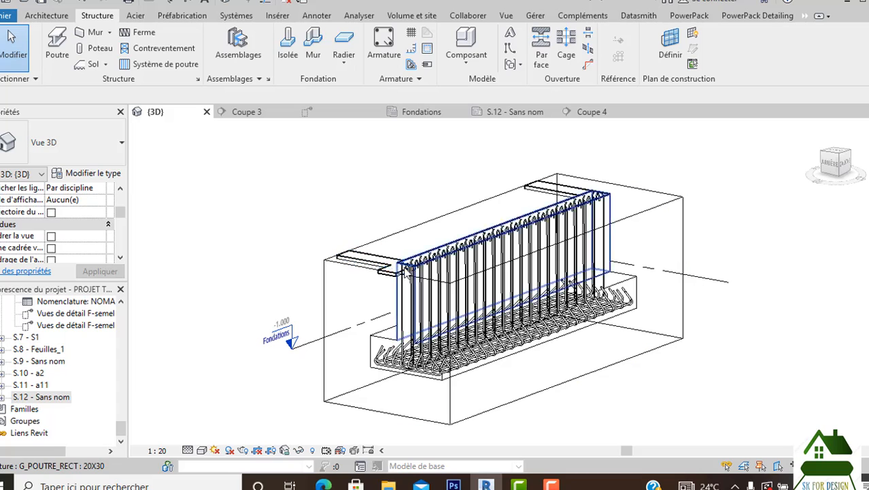
pyautogui.click(427, 287)
pyautogui.moveTo(427, 287); pyautogui.dragTo(408, 308, button='middle')
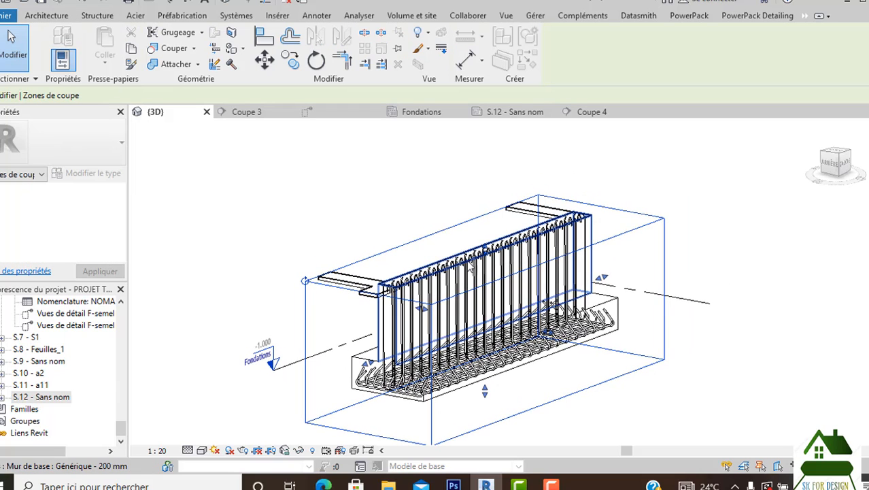
pyautogui.moveTo(486, 250); pyautogui.dragTo(484, 150)
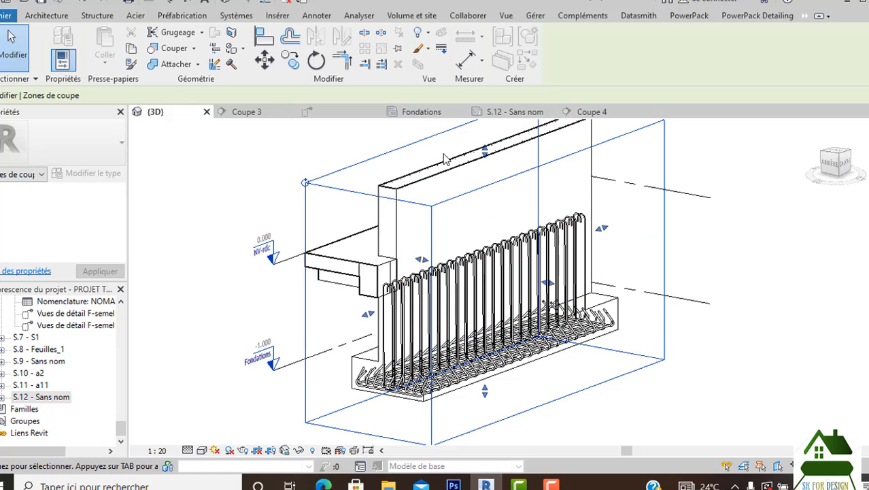
pyautogui.moveTo(454, 169); pyautogui.dragTo(430, 302, button='middle')
pyautogui.moveTo(457, 280); pyautogui.dragTo(459, 180)
pyautogui.scroll(-2, 496, 200)
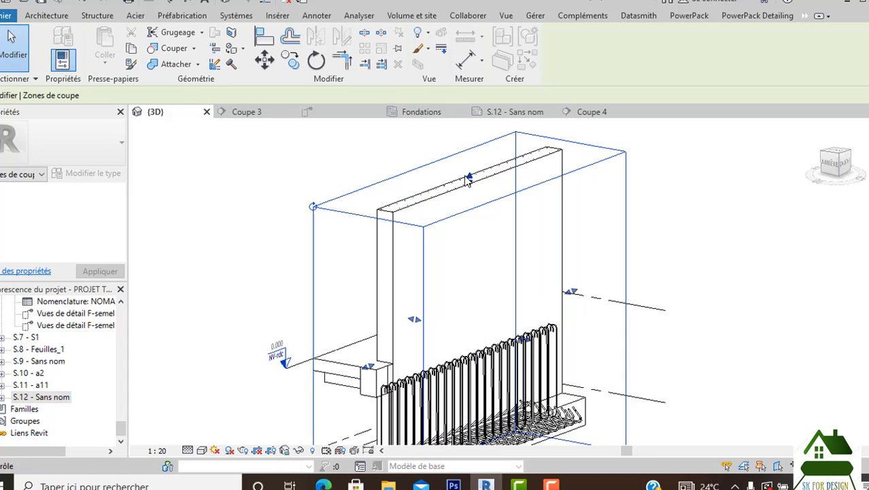
pyautogui.moveTo(468, 178); pyautogui.dragTo(471, 146)
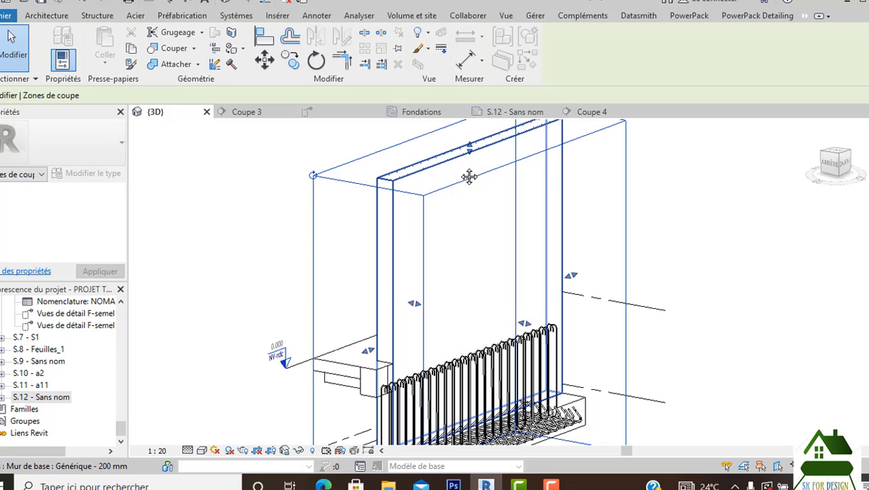
# Raise the upper face of the section box further to show the wall up to its top.
pyautogui.moveTo(469, 176); pyautogui.dragTo(454, 223, button='middle')
pyautogui.moveTo(455, 196); pyautogui.dragTo(456, 146)
pyautogui.scroll(-1, 455, 173)
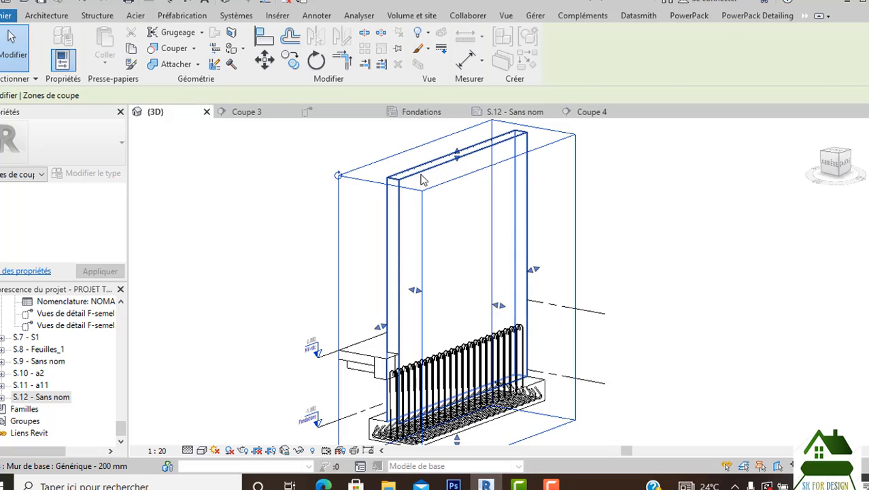
# Try to apply the PowerPack rebar display settings to the active view with the wall selected.
pyautogui.click(422, 179)
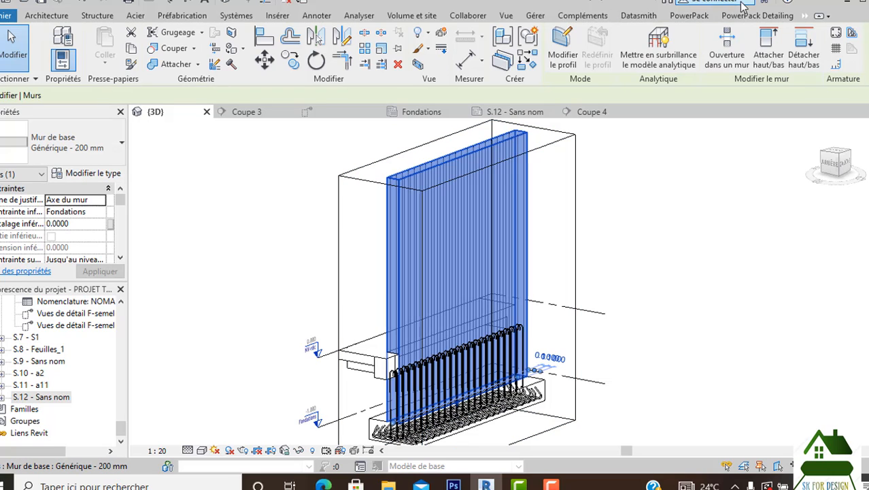
pyautogui.click(730, 19)
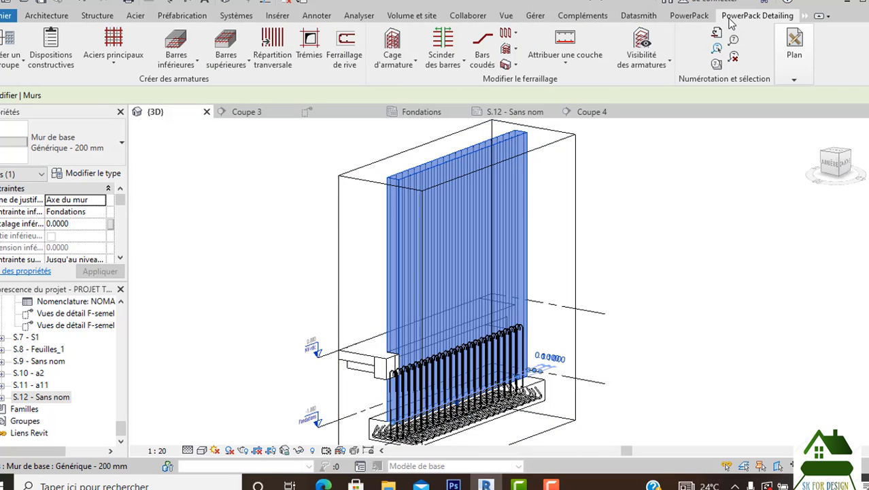
pyautogui.click(643, 47)
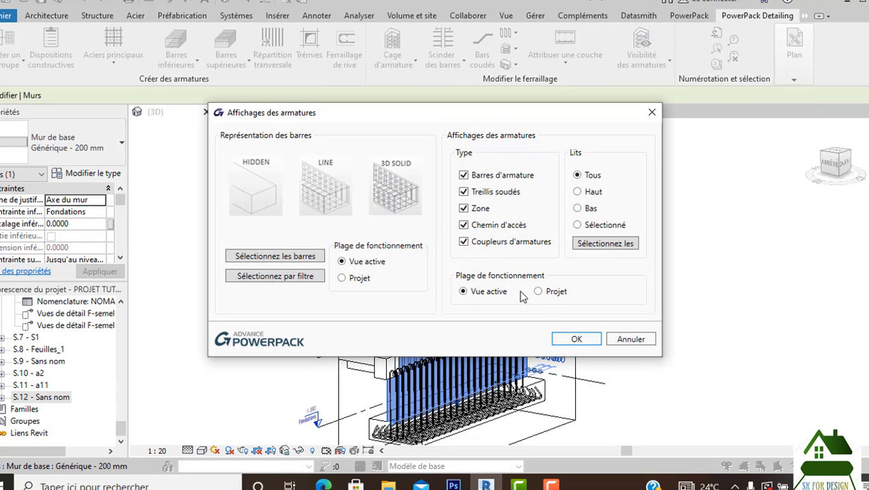
pyautogui.click(575, 340)
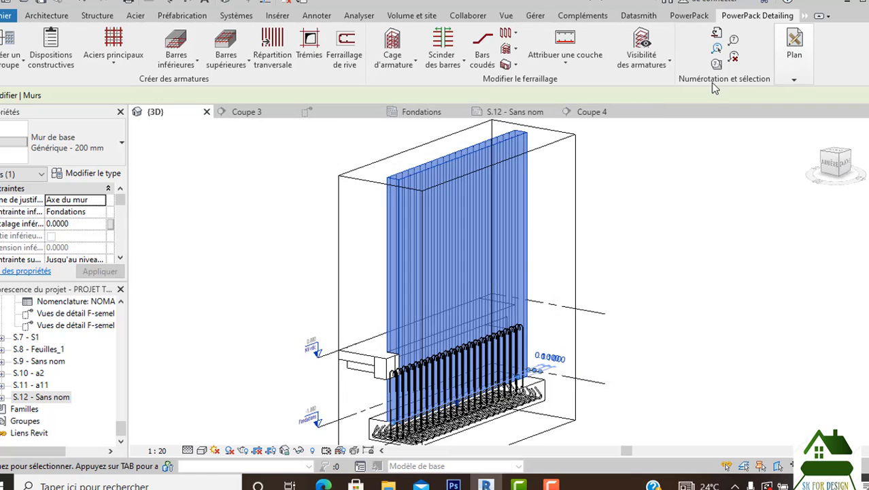
# Set the bar representation to 3D SOLID for the active 3D view, with nothing selected.
pyautogui.click(697, 219)
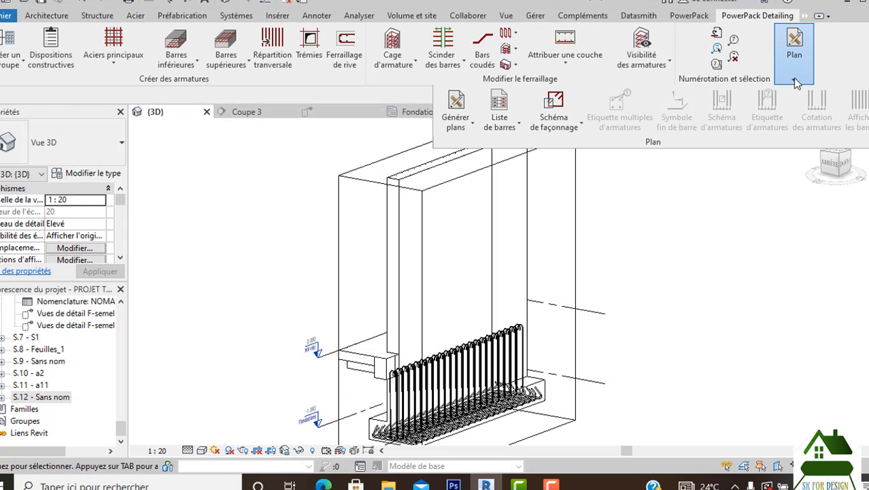
pyautogui.click(649, 50)
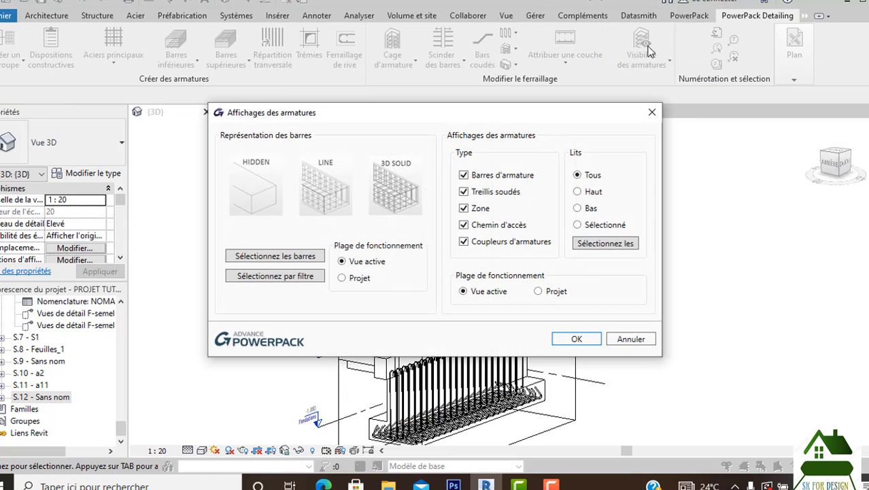
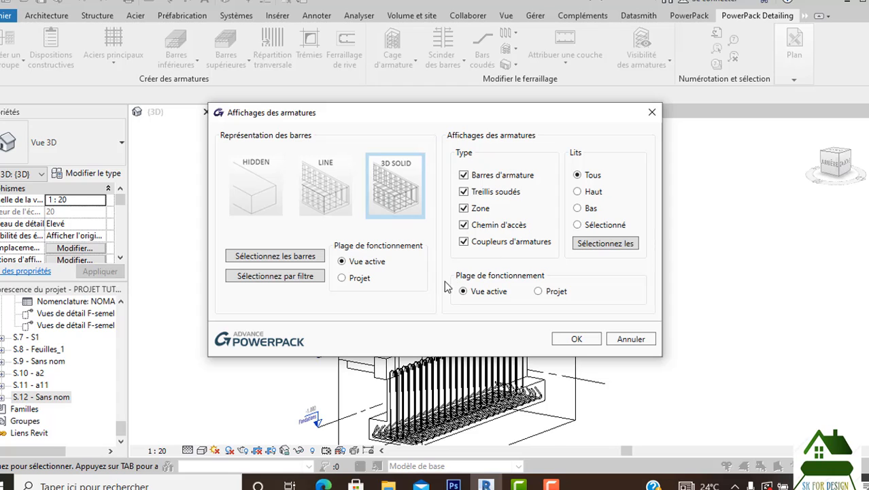
pyautogui.click(570, 339)
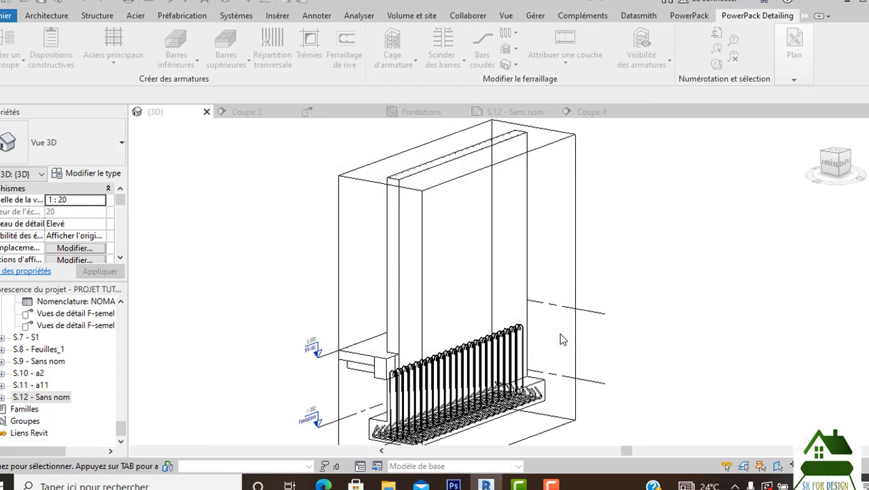
# Examine the wall's vertical bars and the hooked starter bars in 3D, from both the top of the wall and the lap zone.
pyautogui.moveTo(640, 258); pyautogui.dragTo(670, 246, button='middle')
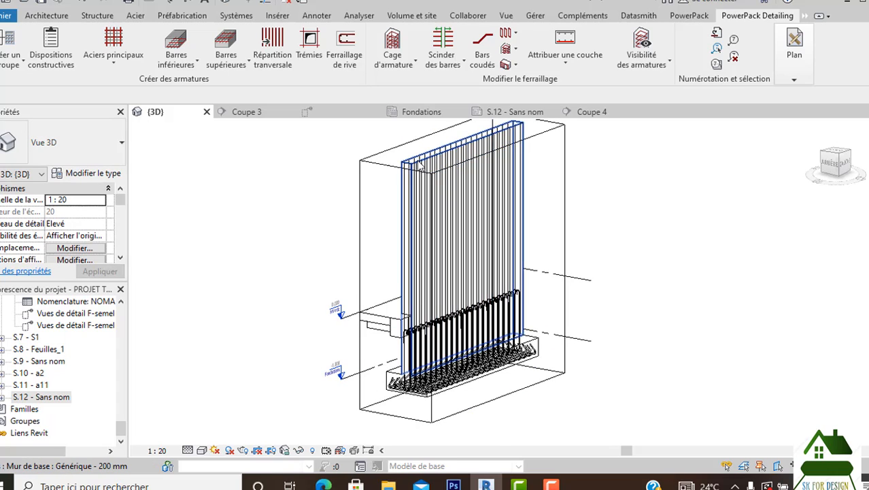
pyautogui.scroll(5, 413, 161)
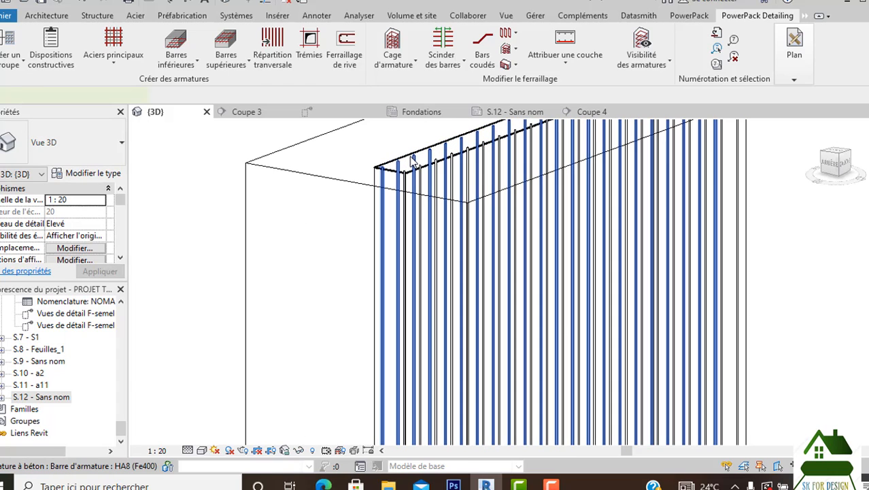
pyautogui.click(413, 162)
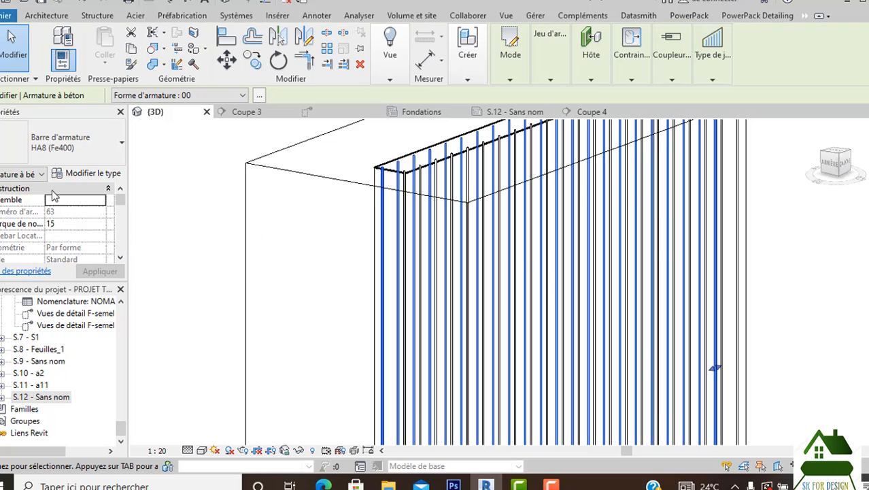
pyautogui.scroll(-1, 266, 198)
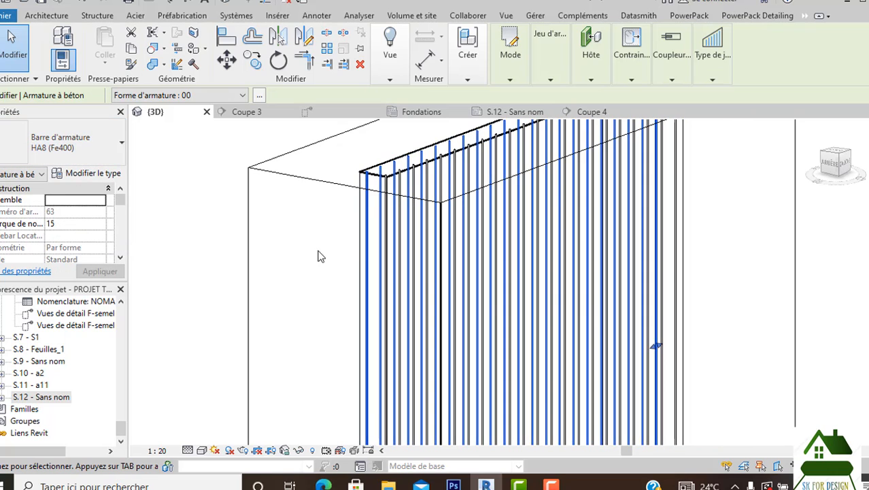
pyautogui.scroll(-3, 314, 259)
pyautogui.press('Escape')
pyautogui.moveTo(248, 219); pyautogui.dragTo(308, 218, button='middle')
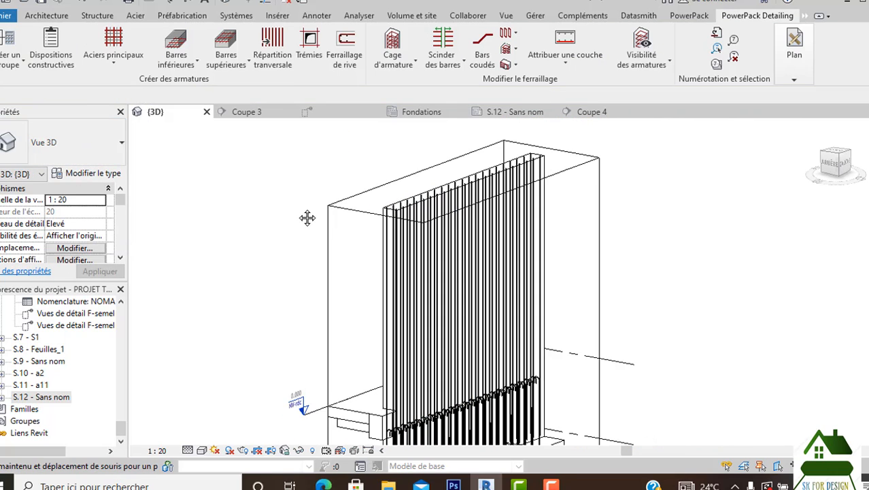
pyautogui.scroll(-2, 504, 200)
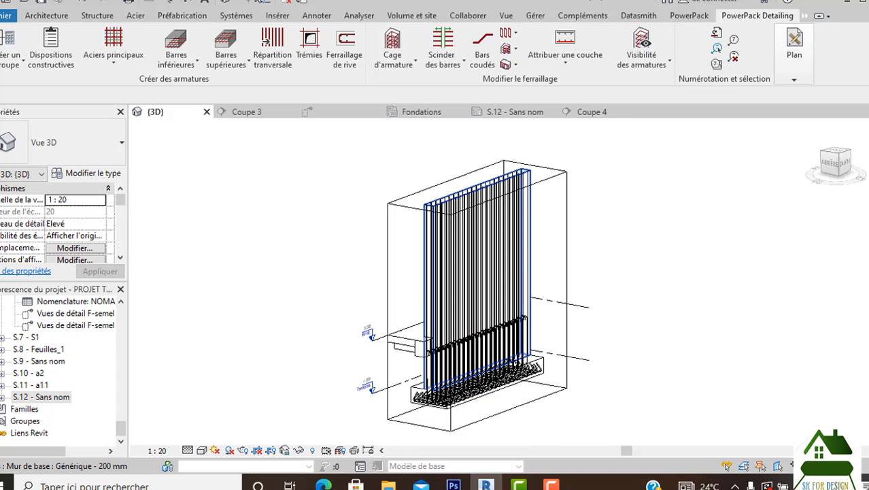
pyautogui.moveTo(838, 168); pyautogui.dragTo(259, 158)
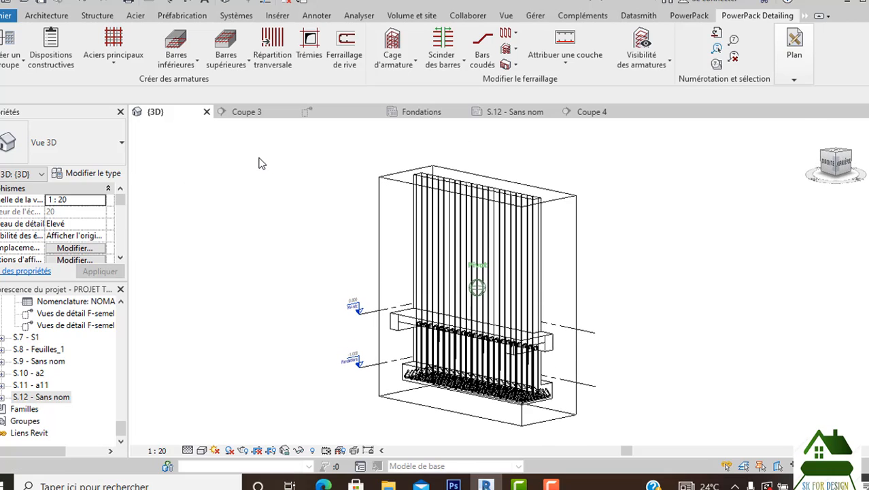
pyautogui.scroll(1, 552, 368)
pyautogui.scroll(5, 528, 355)
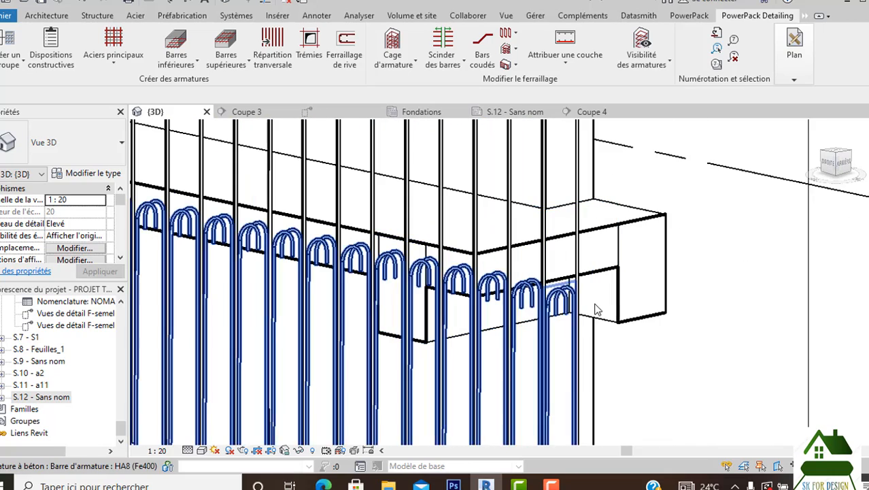
pyautogui.scroll(-3, 434, 329)
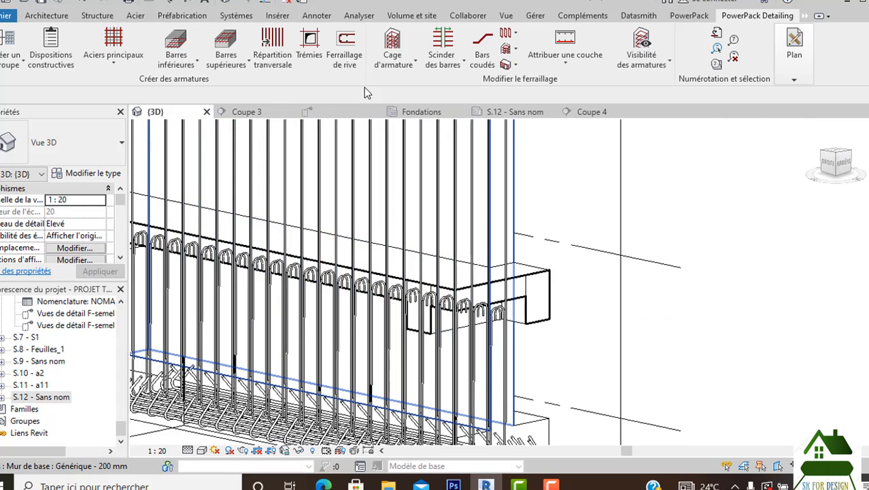
# In Coupe 4, start placing structural rebar of shape 00 with the bar type HA10 (Fe400).
pyautogui.click(246, 112)
pyautogui.scroll(1, 484, 246)
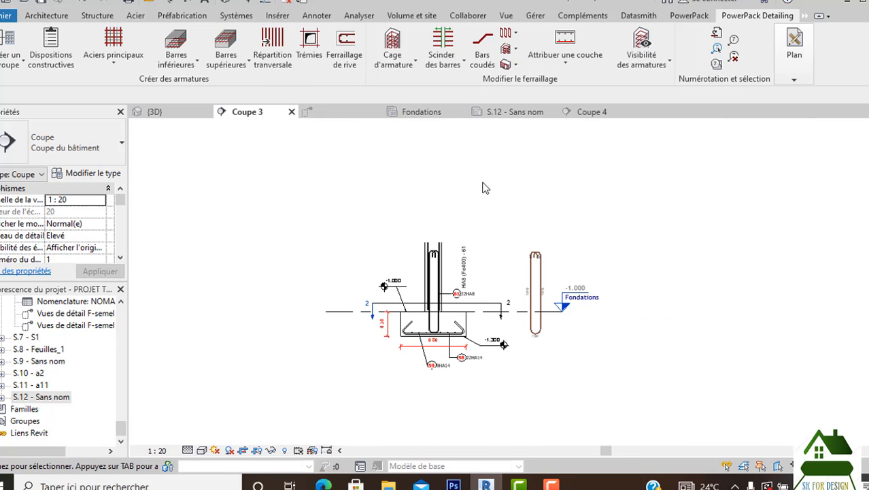
pyautogui.click(592, 113)
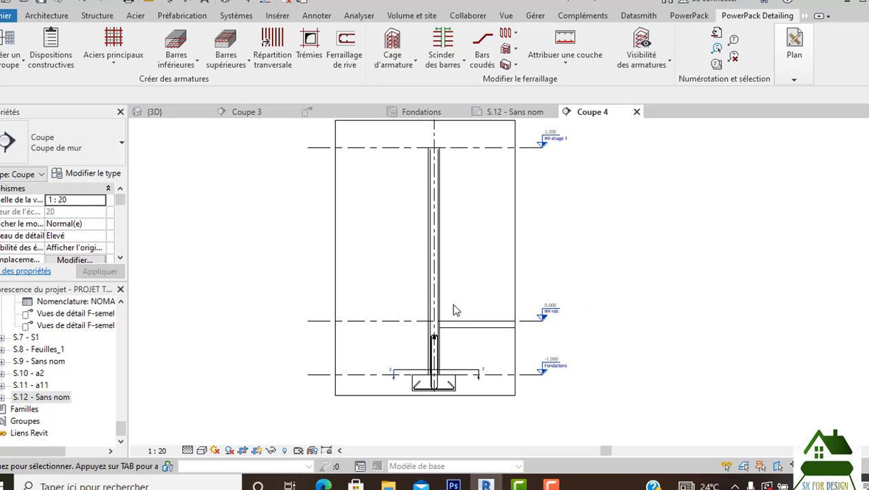
pyautogui.scroll(3, 447, 270)
pyautogui.scroll(-3, 447, 241)
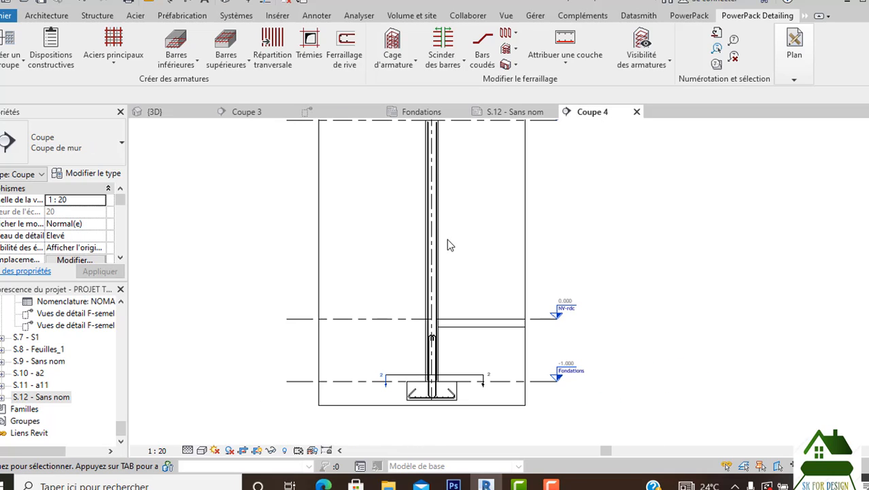
pyautogui.moveTo(462, 243); pyautogui.dragTo(466, 272, button='middle')
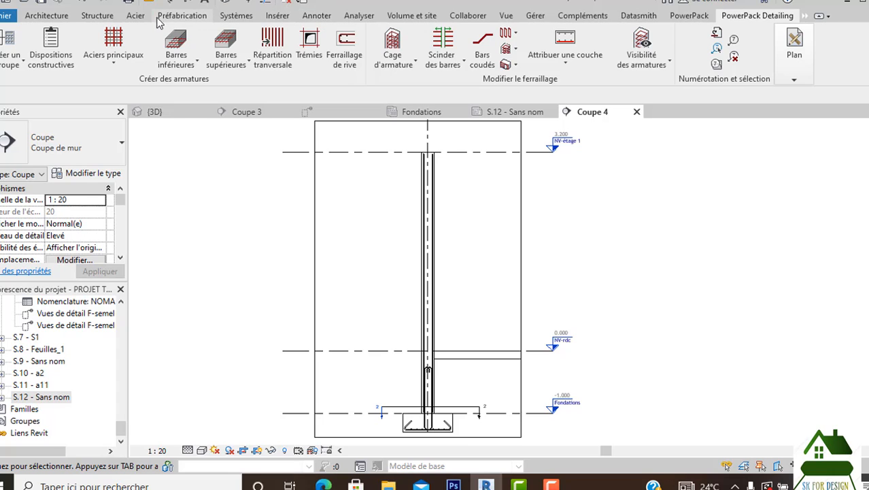
pyautogui.click(98, 16)
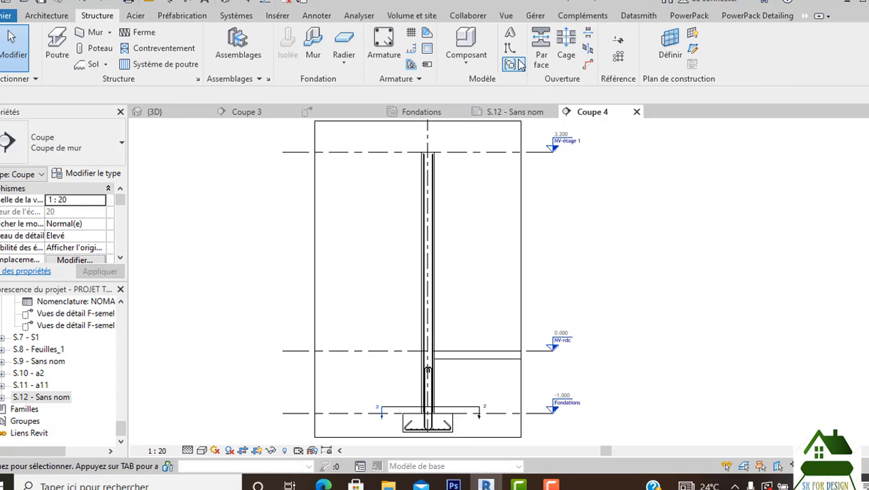
pyautogui.click(384, 45)
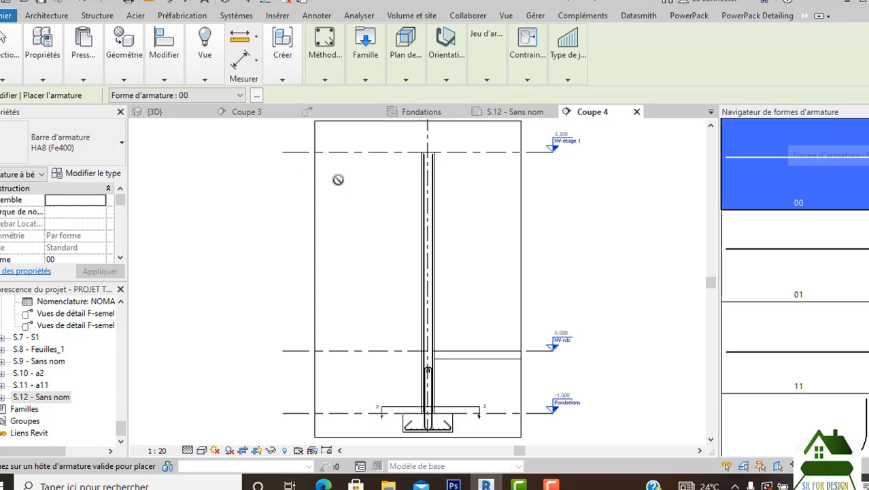
pyautogui.click(107, 146)
pyautogui.click(106, 158)
pyautogui.click(106, 158)
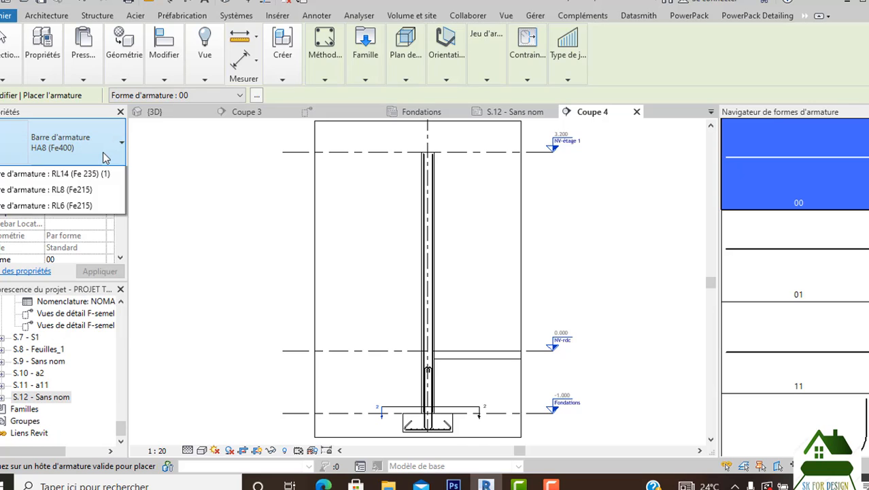
pyautogui.click(51, 275)
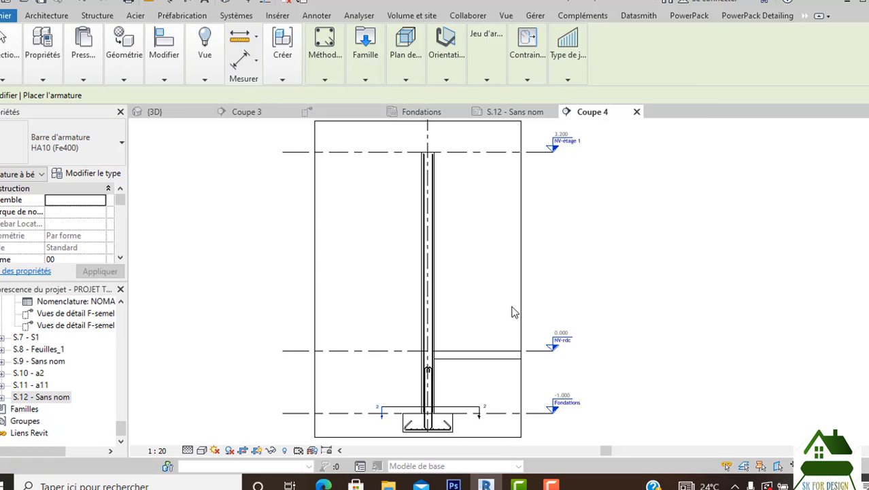
# Set the rebar placement orientation to Perpendiculaire à l'enrobage.
pyautogui.scroll(4, 431, 253)
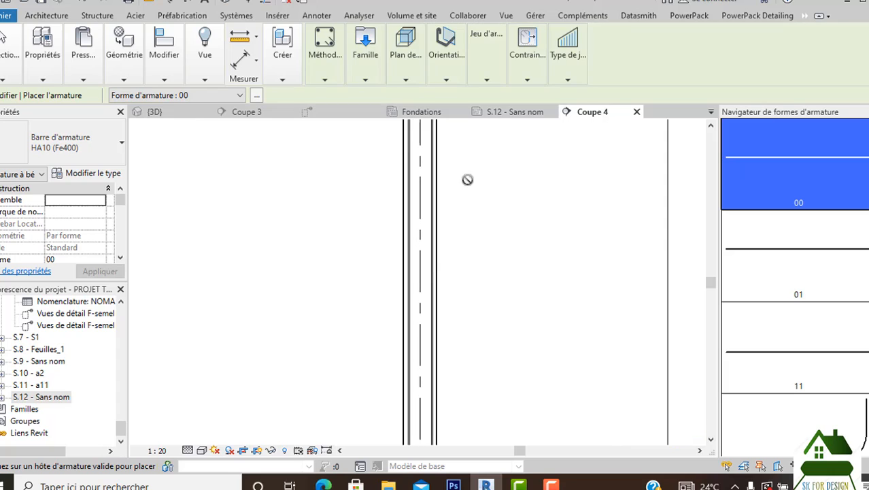
pyautogui.moveTo(487, 61)
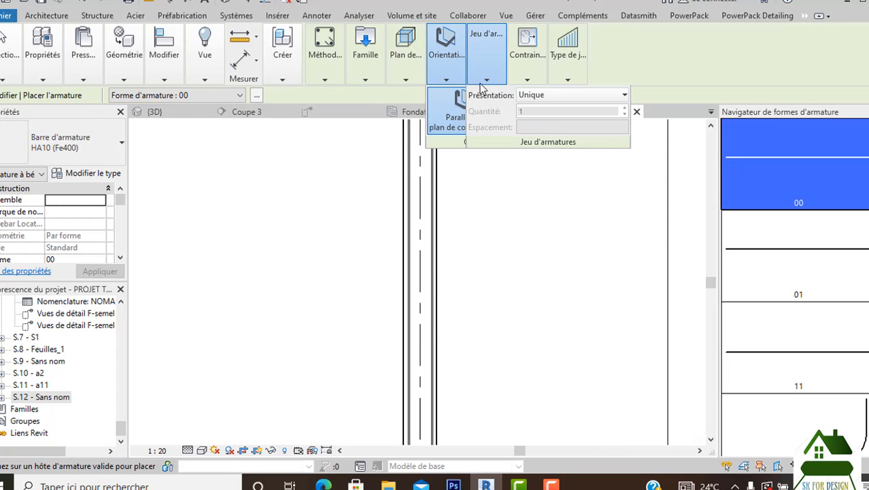
pyautogui.moveTo(447, 73)
pyautogui.click(559, 117)
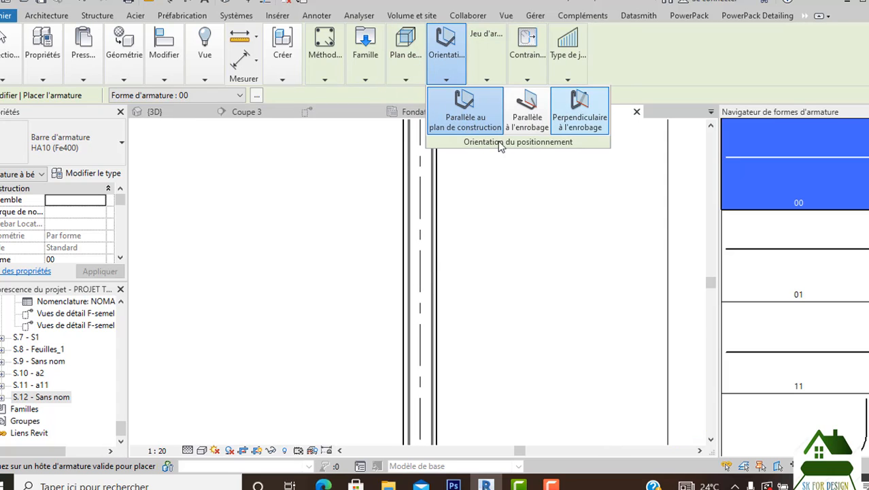
# Place a single HA10 bar inside the wall against the left vertical bars, just above the starter hooks, and finish the placement.
pyautogui.scroll(-3, 415, 188)
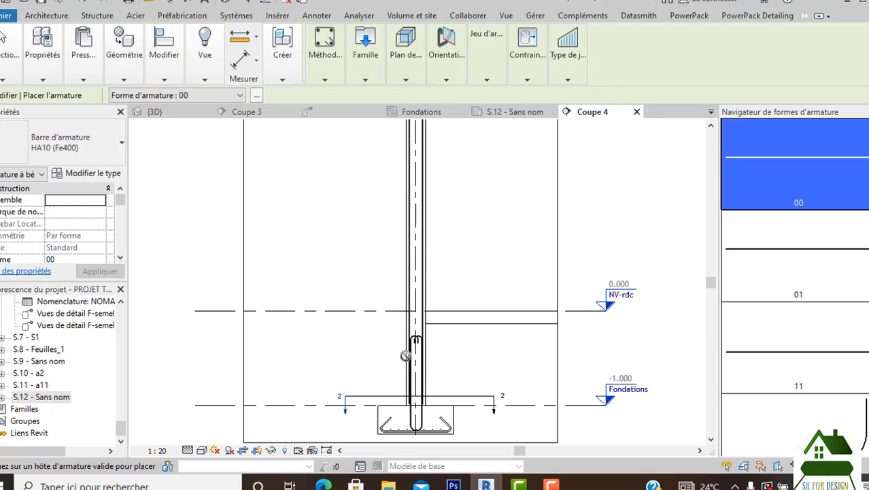
pyautogui.moveTo(421, 361); pyautogui.dragTo(415, 277, button='middle')
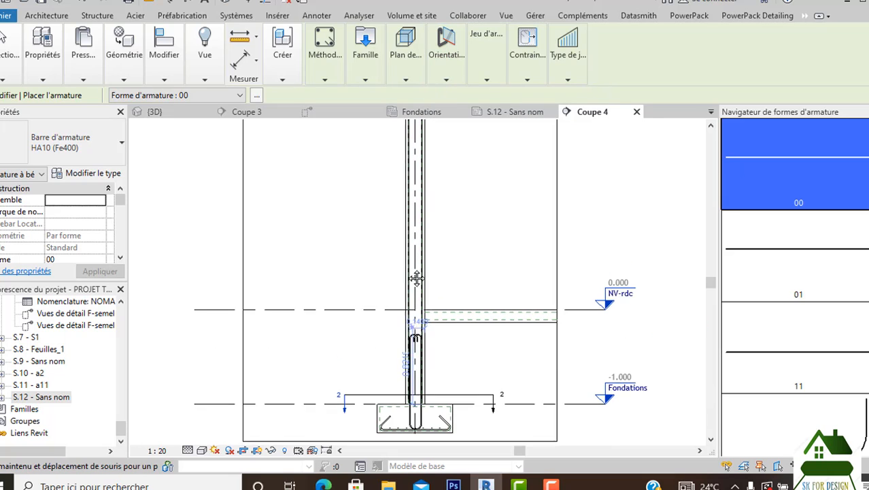
pyautogui.scroll(5, 407, 325)
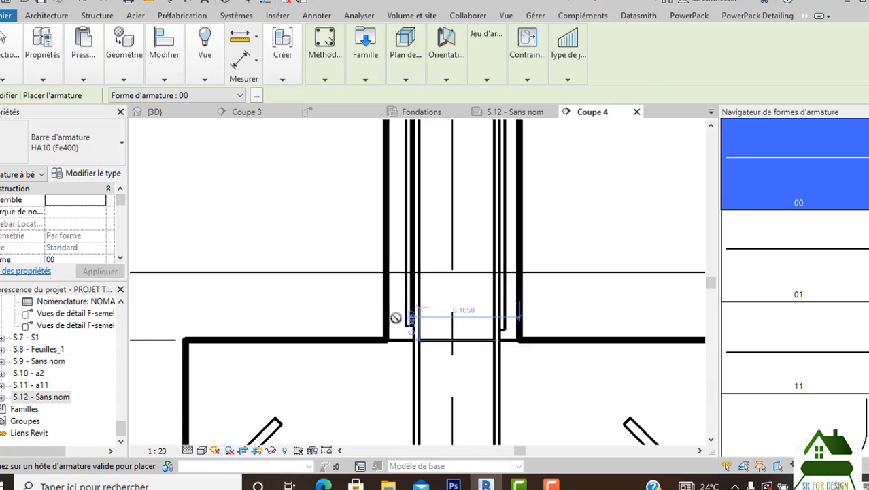
pyautogui.scroll(-1, 394, 322)
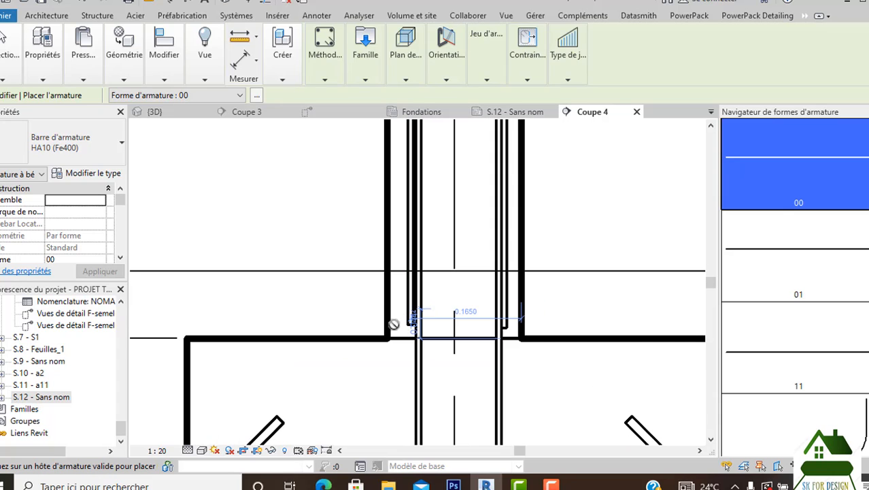
pyautogui.scroll(-3, 412, 315)
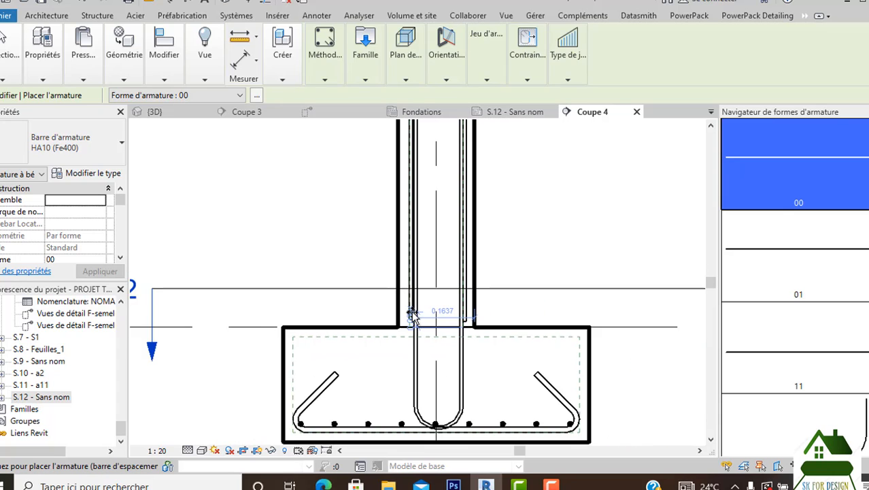
pyautogui.scroll(-1, 413, 314)
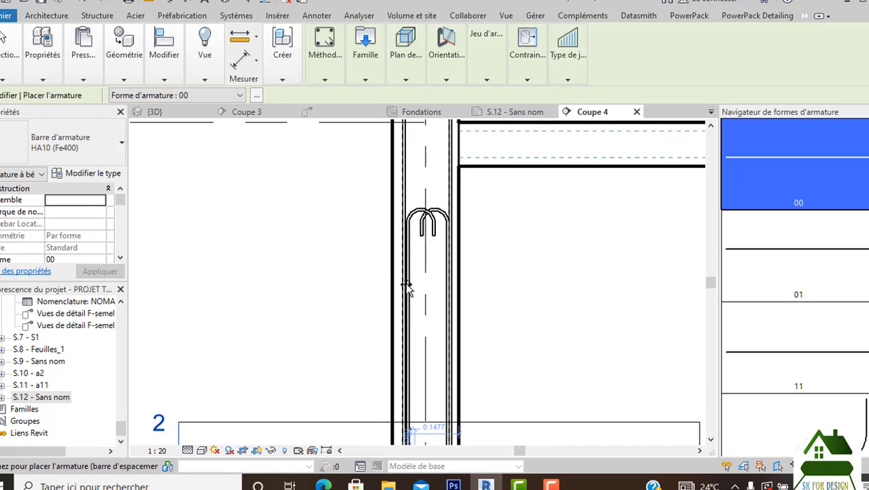
pyautogui.moveTo(416, 193); pyautogui.dragTo(400, 331, button='middle')
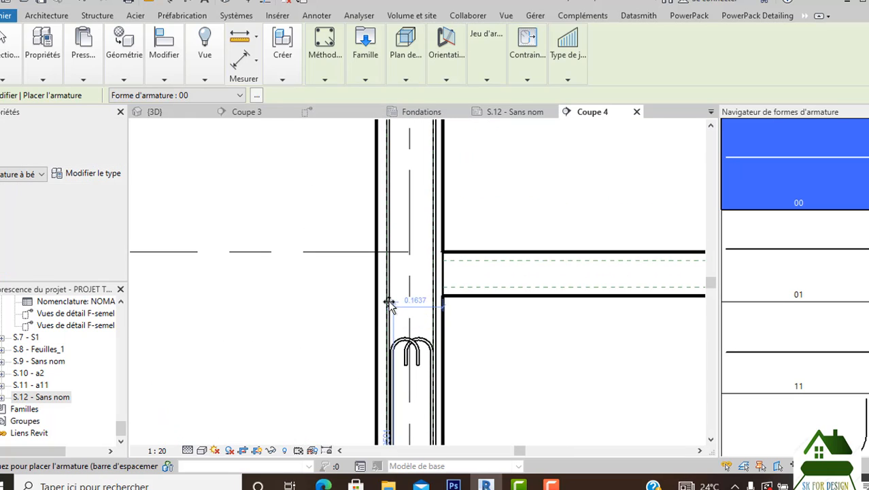
pyautogui.scroll(2, 394, 286)
pyautogui.scroll(4, 393, 293)
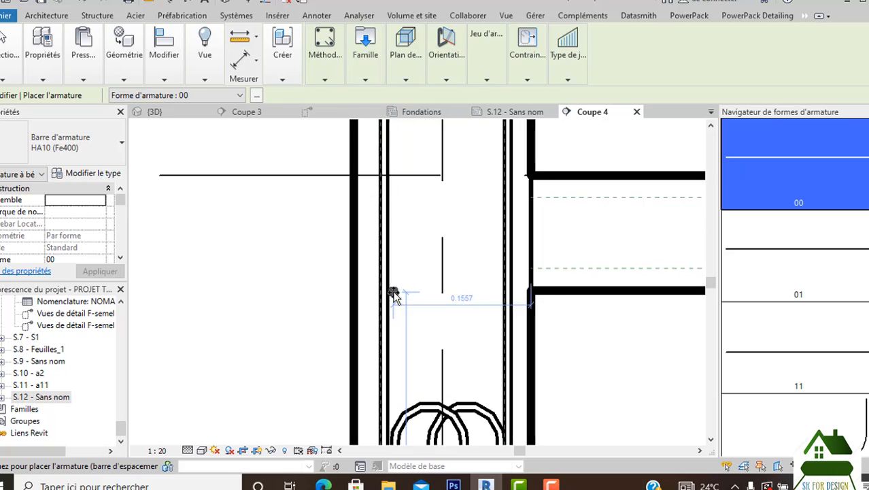
pyautogui.scroll(-1, 393, 300)
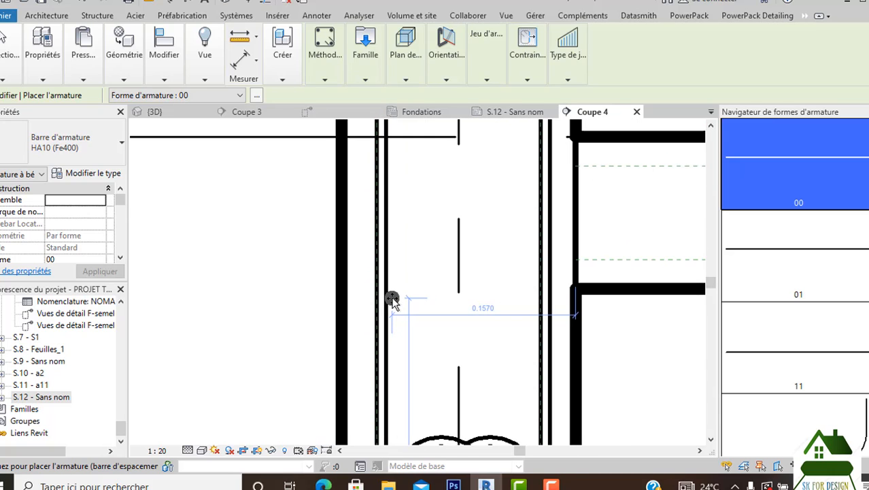
pyautogui.click(392, 298)
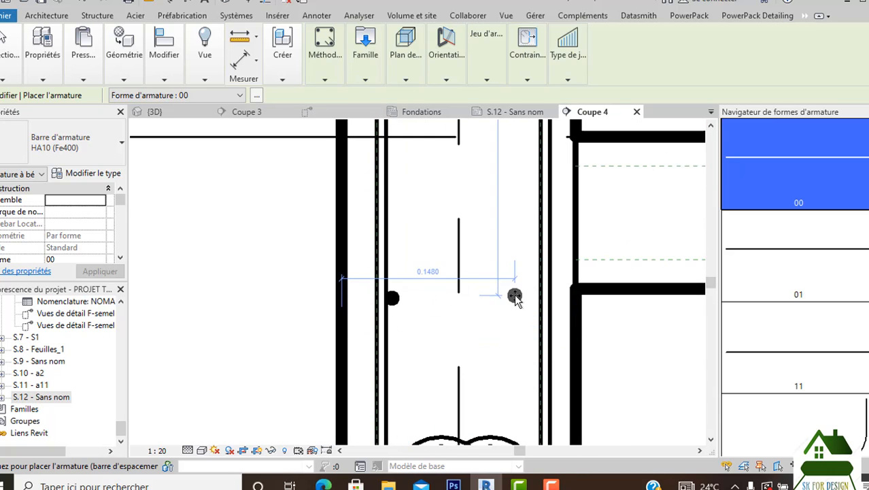
pyautogui.scroll(-1, 486, 299)
pyautogui.scroll(-1, 486, 300)
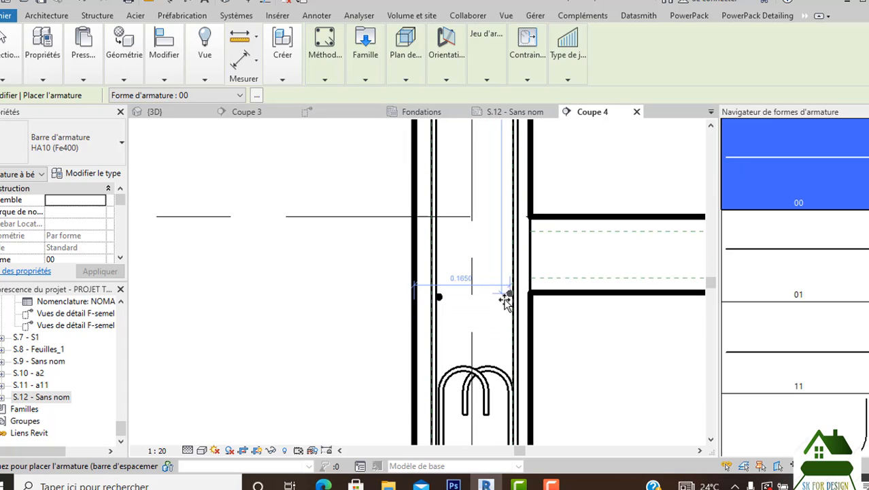
pyautogui.scroll(2, 504, 301)
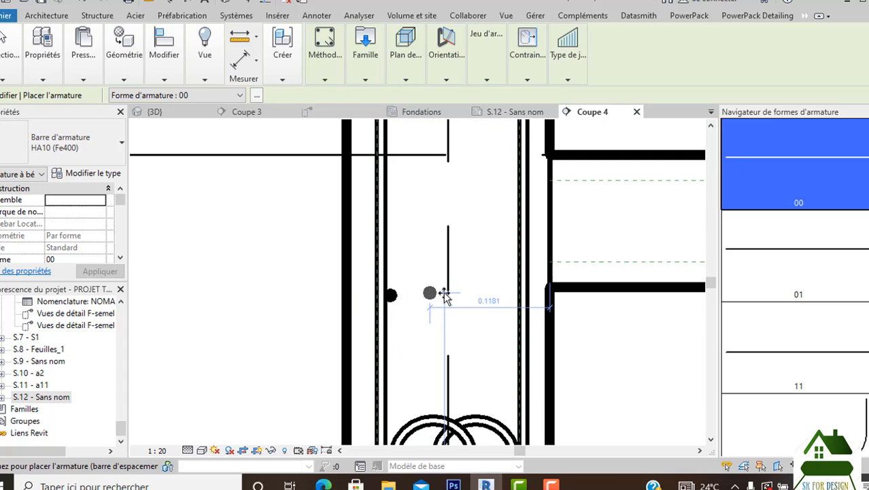
pyautogui.scroll(-1, 439, 296)
pyautogui.press('Escape')
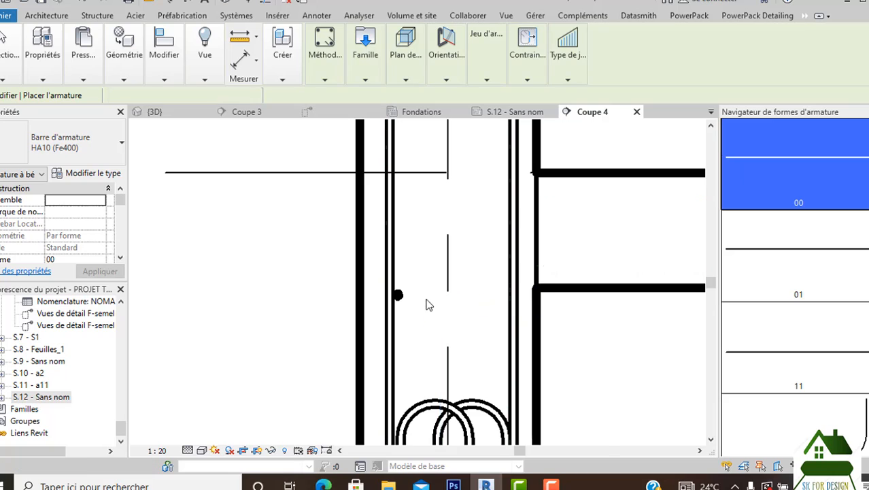
# Set the layout of the new HA10 bar's rebar set to Espacement maximum.
pyautogui.click(400, 295)
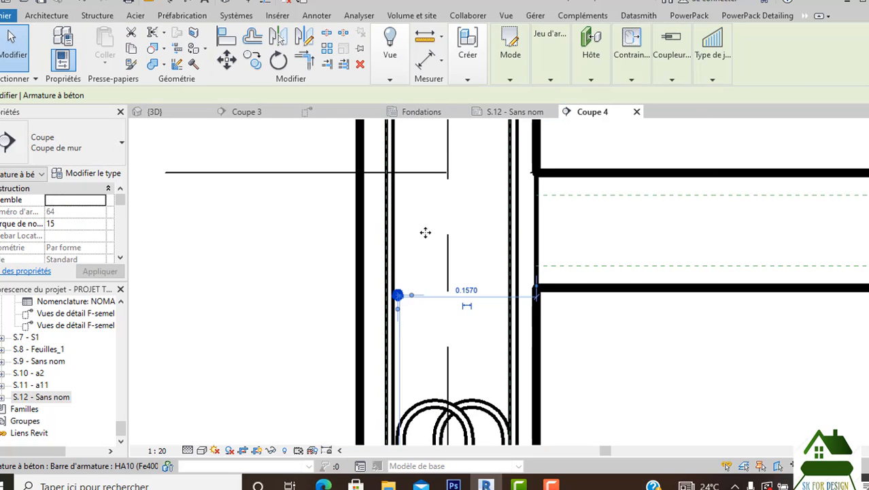
pyautogui.moveTo(519, 68)
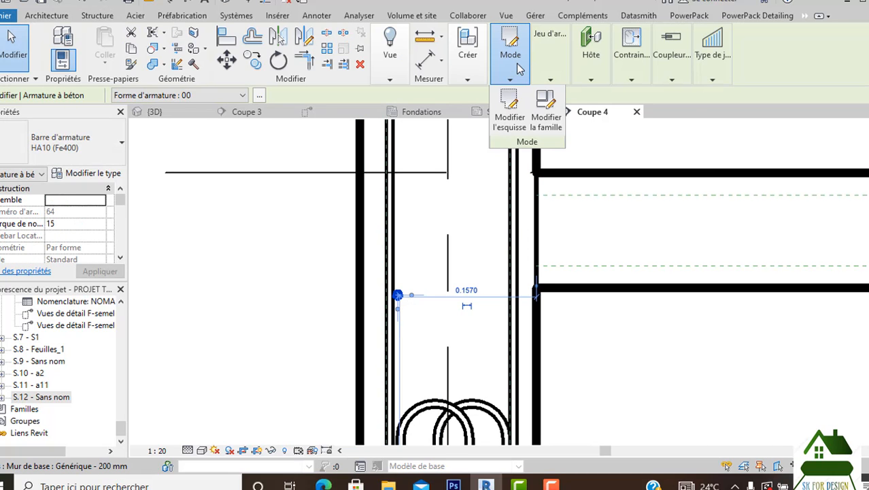
pyautogui.moveTo(549, 76)
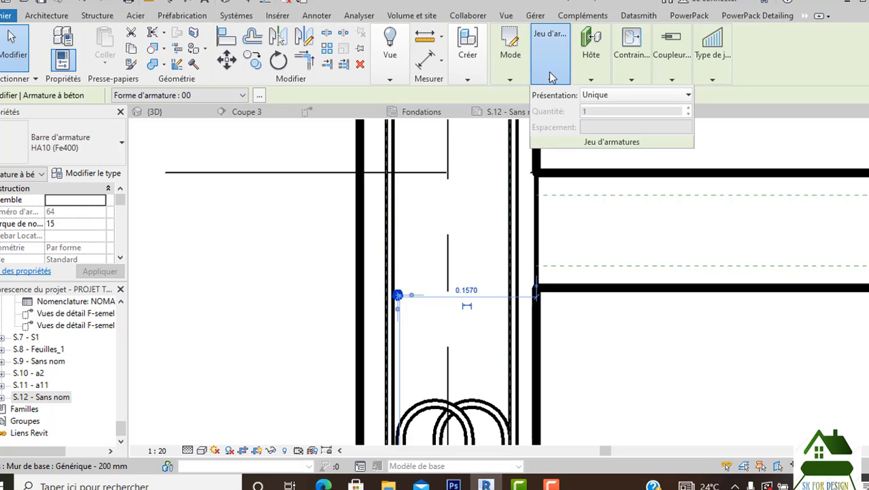
pyautogui.click(600, 100)
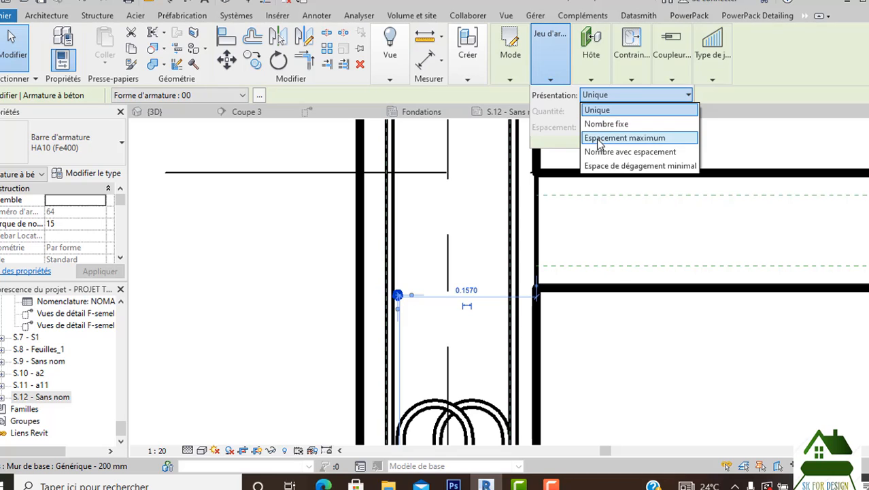
pyautogui.click(599, 138)
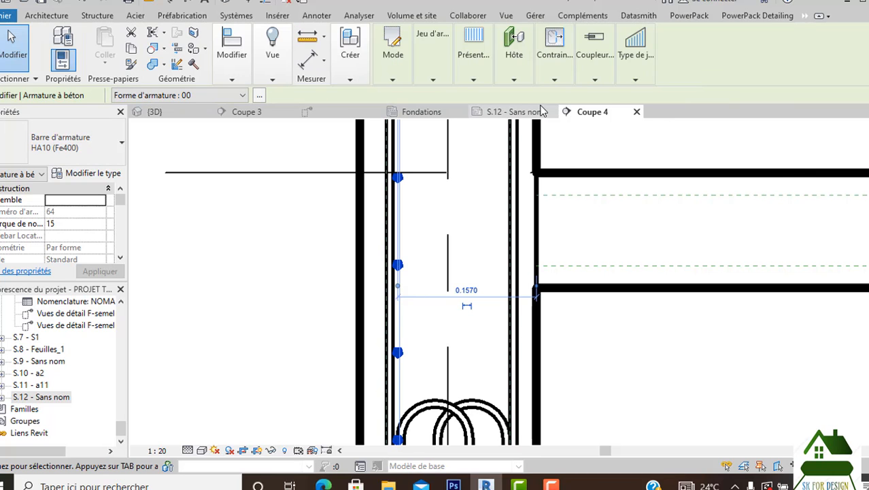
# Examine how the HA10 bars are distributed along the wall, from the top of the footing to above the starter hooks.
pyautogui.scroll(-4, 458, 310)
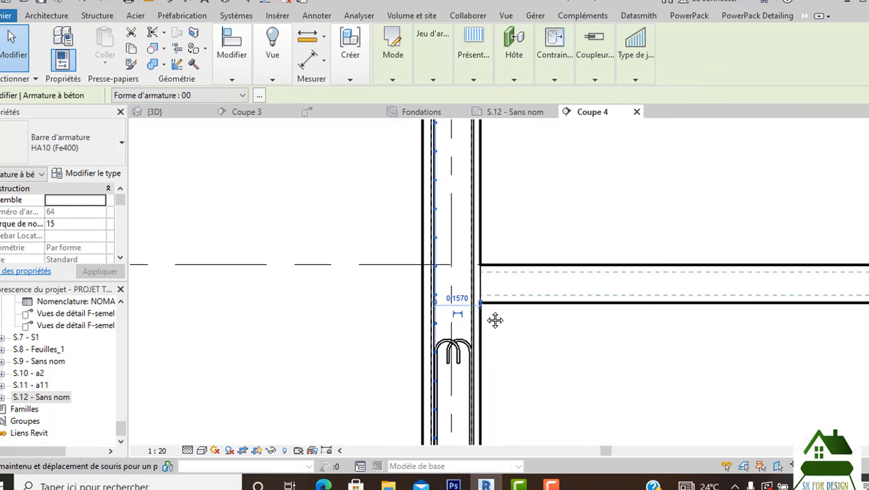
pyautogui.moveTo(494, 320); pyautogui.dragTo(449, 233, button='middle')
pyautogui.scroll(-2, 448, 313)
pyautogui.scroll(3, 403, 346)
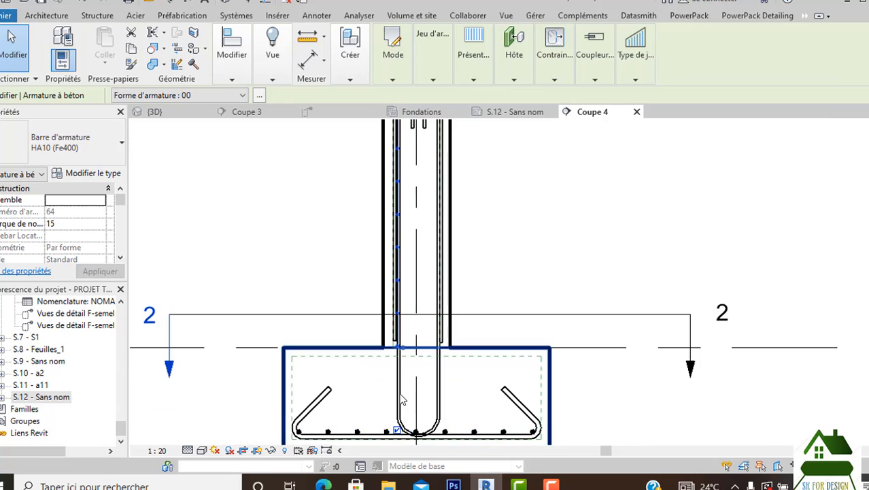
pyautogui.scroll(4, 403, 341)
pyautogui.moveTo(411, 392); pyautogui.dragTo(398, 298, button='middle')
pyautogui.scroll(-1, 388, 289)
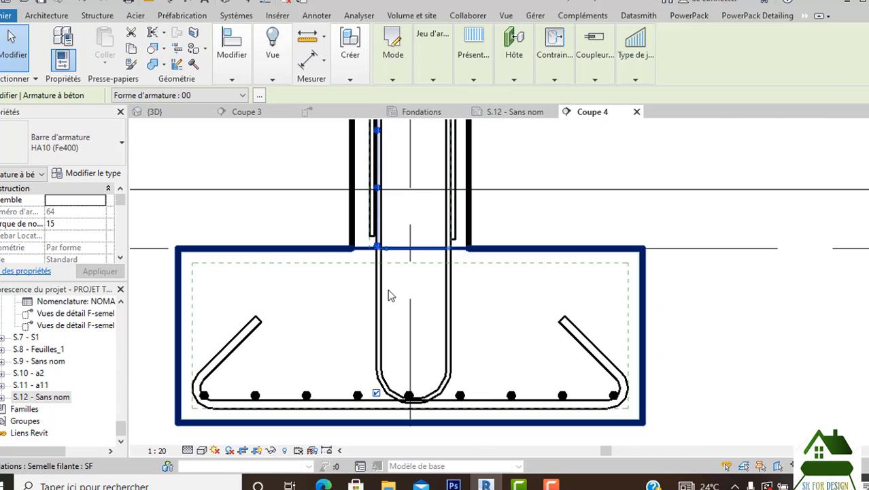
pyautogui.scroll(-2, 412, 255)
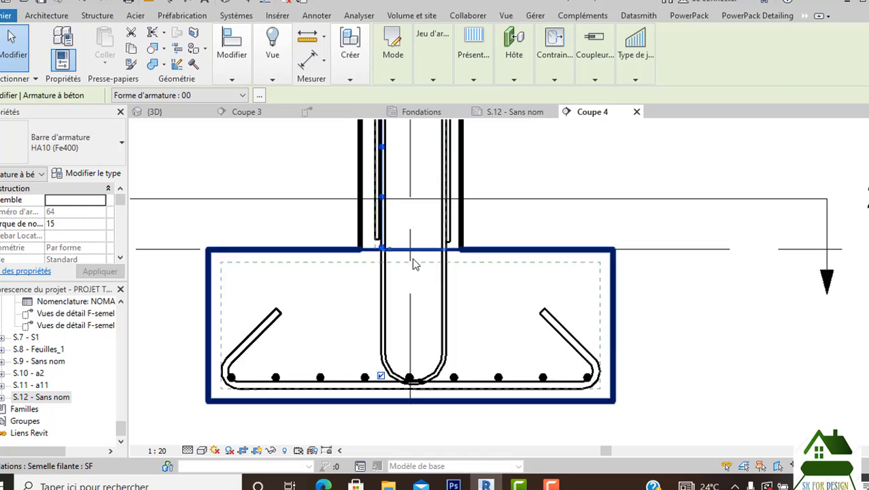
pyautogui.moveTo(421, 279); pyautogui.dragTo(396, 398, button='middle')
pyautogui.scroll(-4, 397, 294)
pyautogui.moveTo(401, 208); pyautogui.dragTo(398, 324, button='middle')
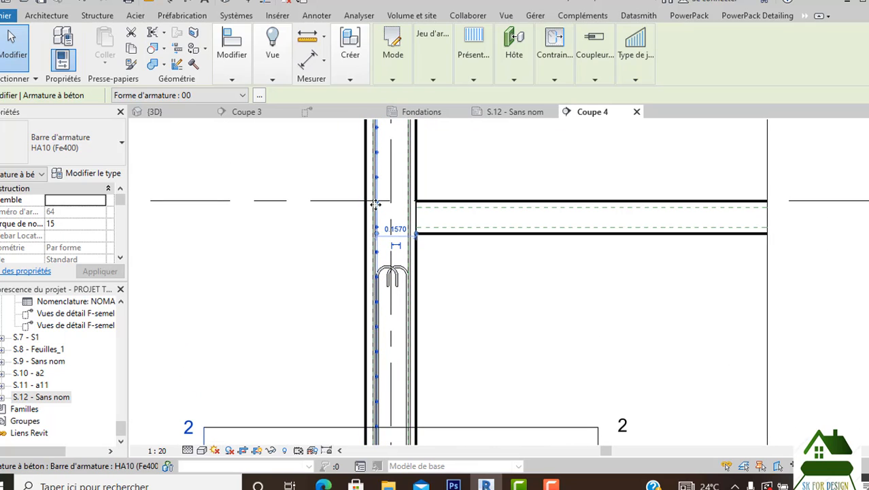
pyautogui.scroll(3, 375, 204)
pyautogui.scroll(-2, 362, 242)
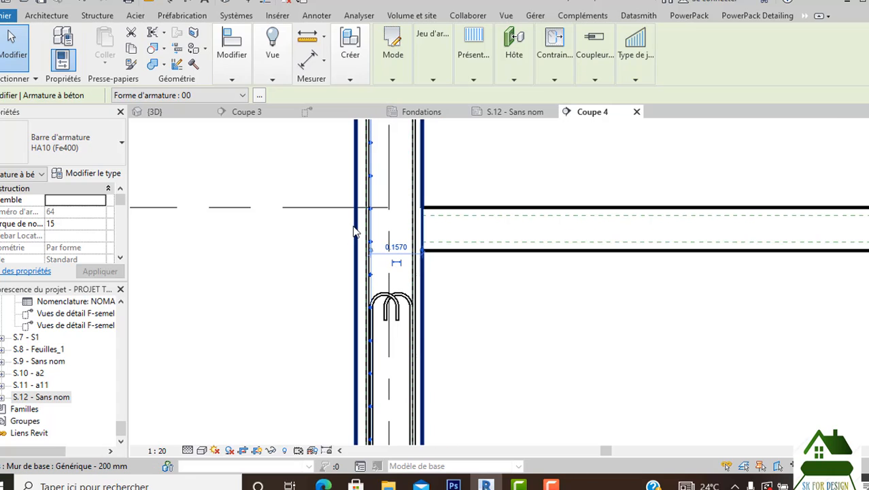
# Save the project and set the wall's rebar cover to Enrobage d'armature 1 <25 mm>.
pyautogui.click(427, 170)
pyautogui.click(411, 169)
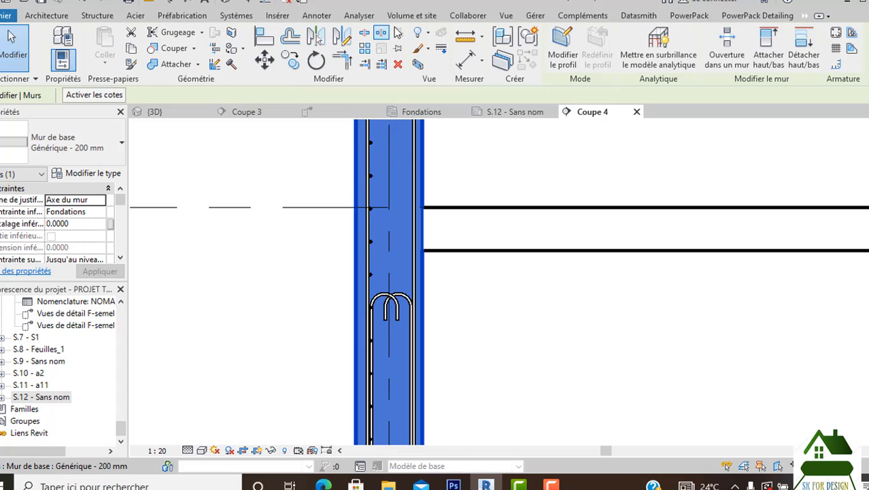
pyautogui.click(506, 16)
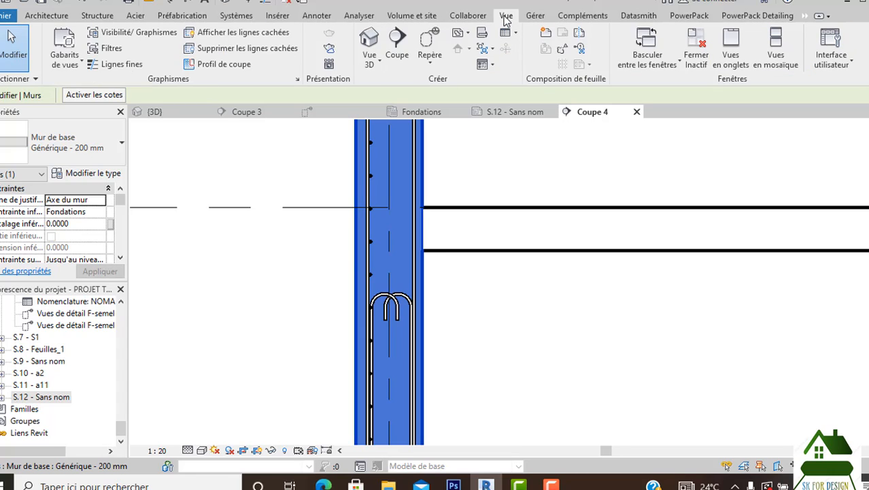
pyautogui.click(99, 16)
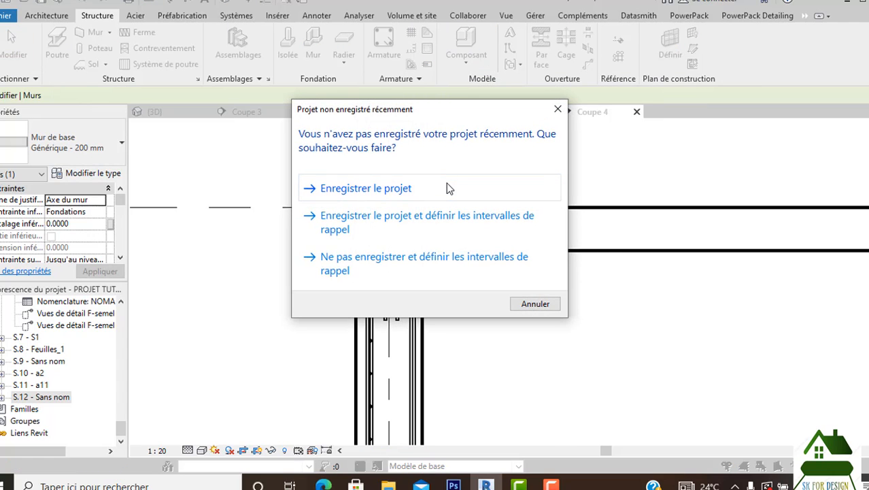
pyautogui.click(449, 188)
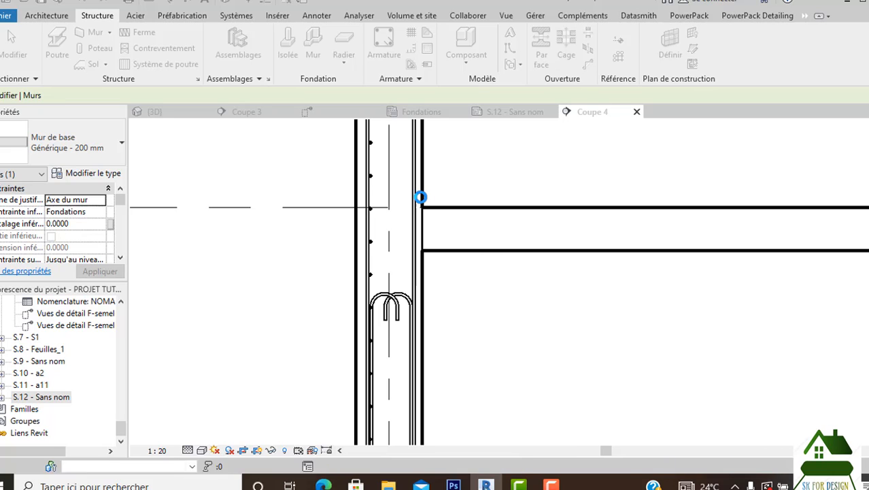
pyautogui.click(421, 203)
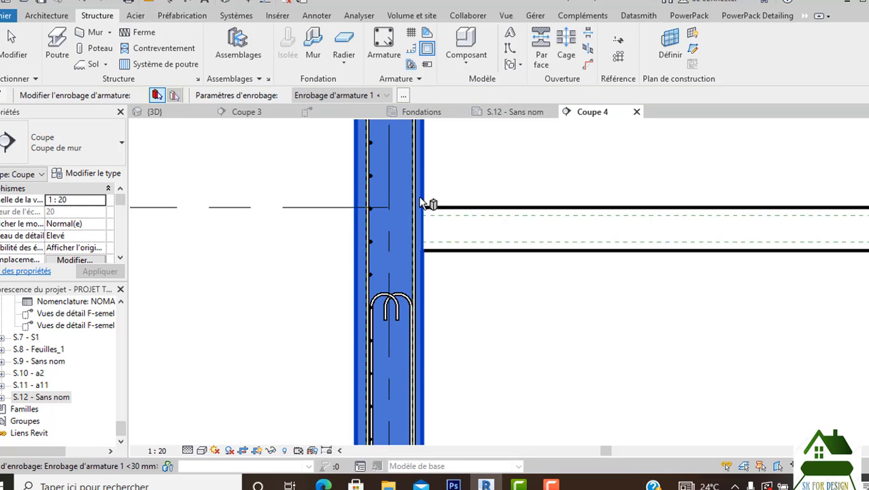
pyautogui.click(378, 97)
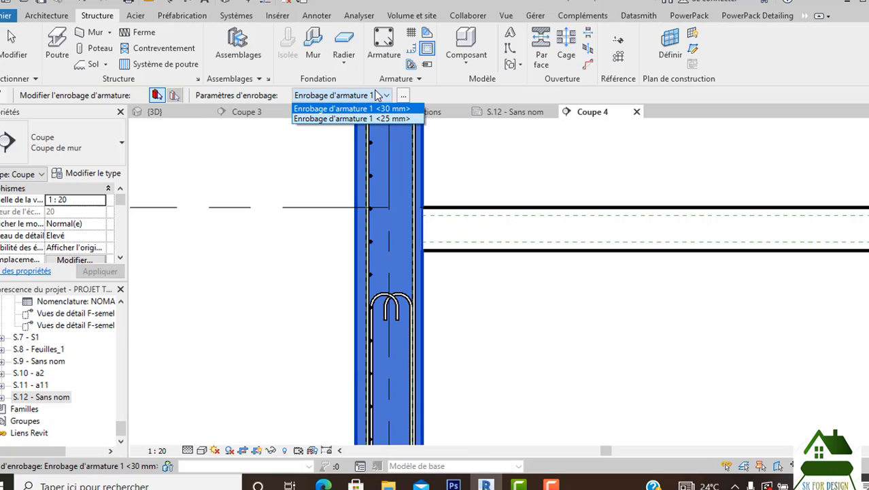
pyautogui.click(378, 118)
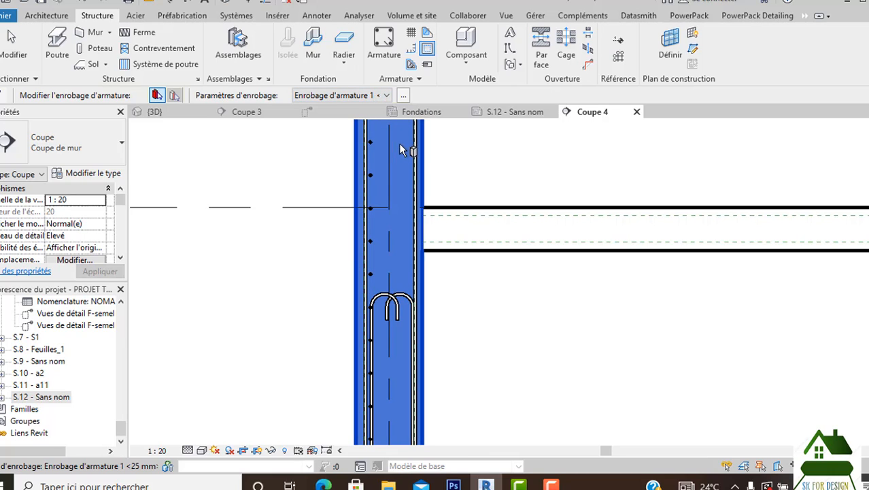
pyautogui.moveTo(452, 161)
pyautogui.mouseDown(button='middle')
pyautogui.moveTo(452, 198)
pyautogui.moveTo(438, 145)
pyautogui.mouseUp(button='middle')
pyautogui.scroll(-1, 449, 198)
pyautogui.press('Escape')
# Examine the position of the HA10 bars relative to the wall's vertical bars and hooked starters in the lap zone.
pyautogui.scroll(-2, 430, 163)
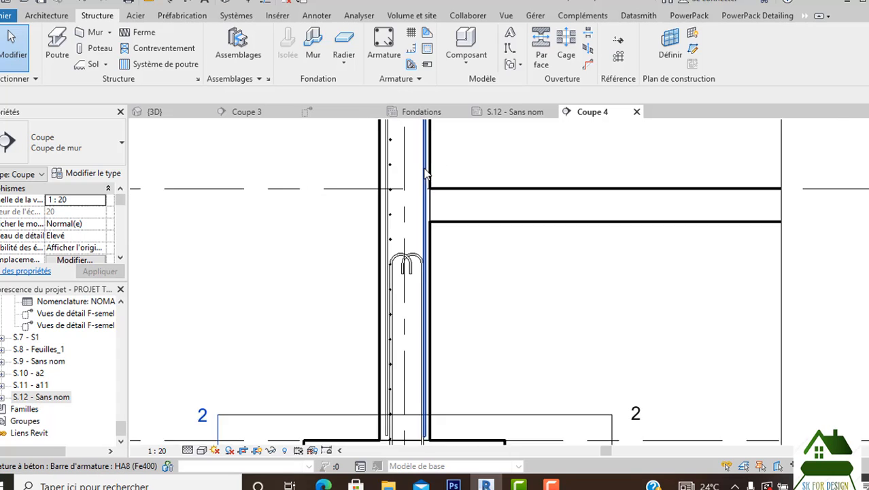
pyautogui.scroll(3, 402, 304)
pyautogui.scroll(1, 394, 283)
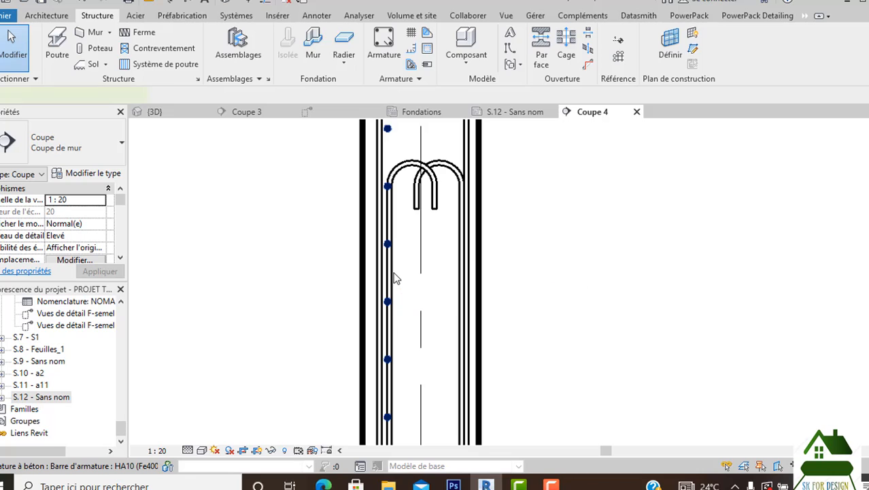
pyautogui.click(395, 275)
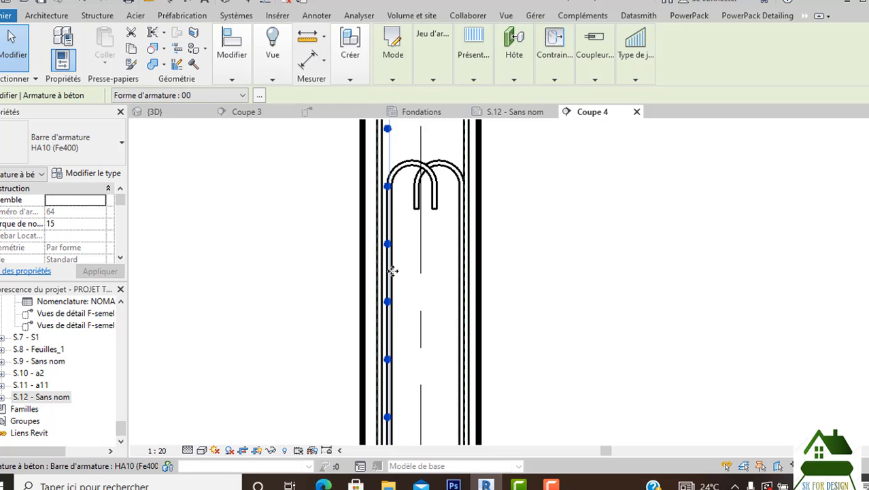
pyautogui.moveTo(402, 273); pyautogui.dragTo(400, 208, button='middle')
pyautogui.press('Escape')
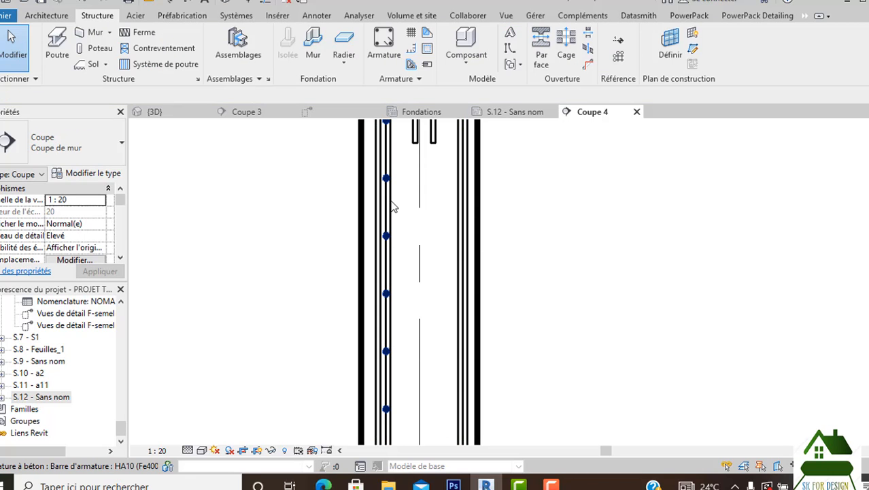
# Stretch the left leg of the hooked HA8 starter slightly outward, toward the wall's vertical bars.
pyautogui.click(391, 201)
pyautogui.scroll(-3, 395, 225)
pyautogui.moveTo(394, 224); pyautogui.dragTo(409, 286, button='middle')
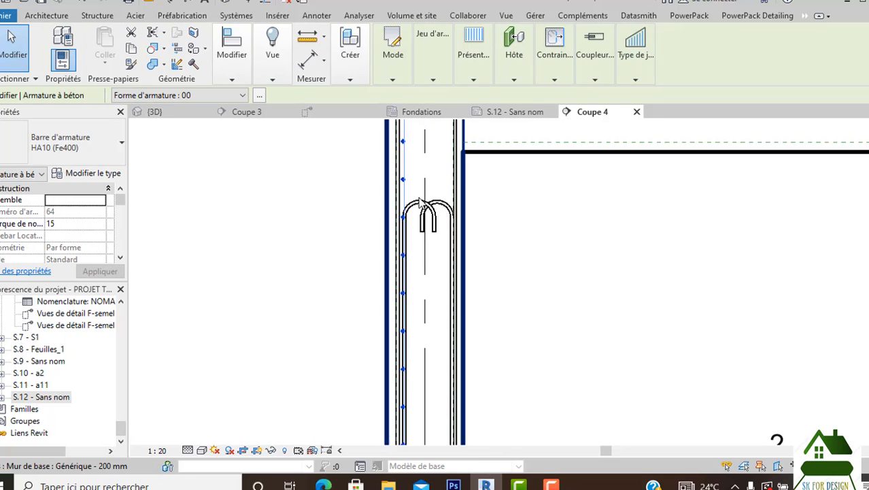
pyautogui.press('Escape')
pyautogui.click(423, 207)
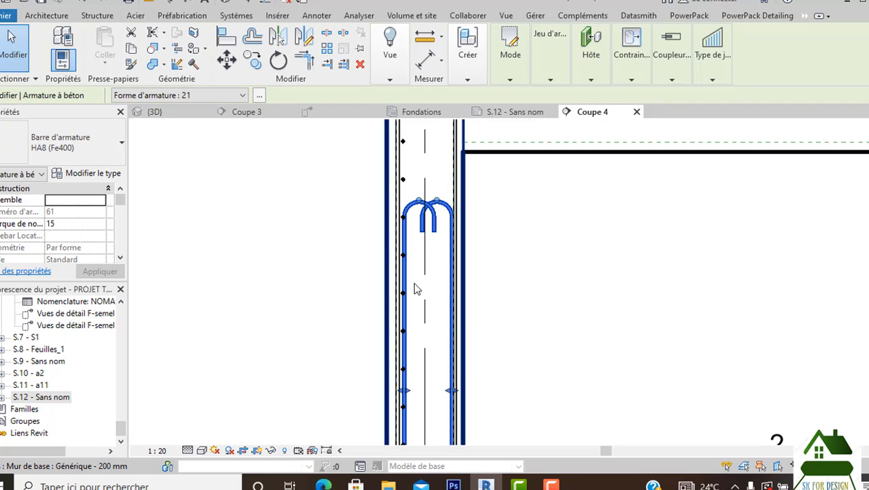
pyautogui.scroll(-3, 422, 190)
pyautogui.scroll(2, 406, 280)
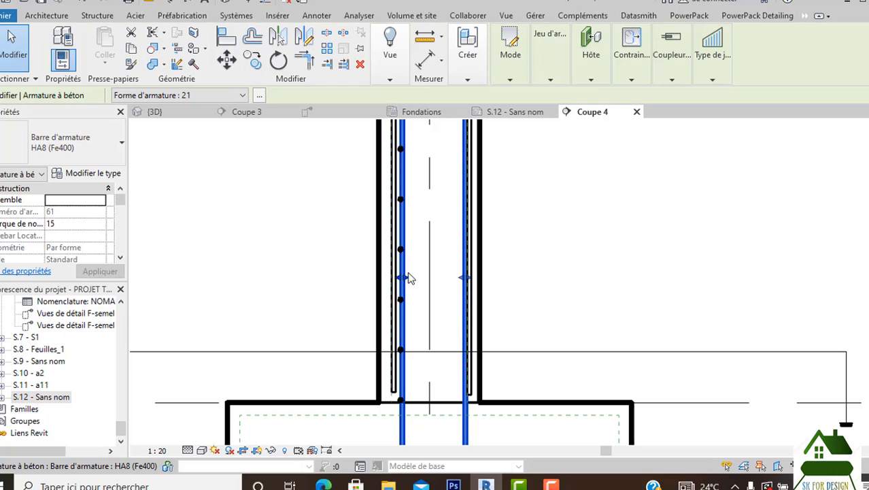
pyautogui.moveTo(404, 280)
pyautogui.mouseDown()
pyautogui.moveTo(413, 274)
pyautogui.moveTo(389, 278)
pyautogui.moveTo(400, 278)
pyautogui.mouseUp()
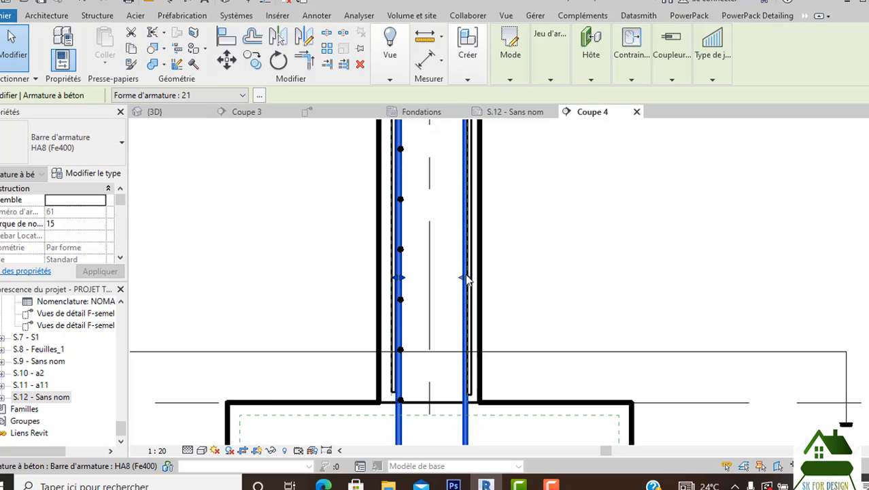
pyautogui.scroll(-1, 467, 279)
pyautogui.click(546, 267)
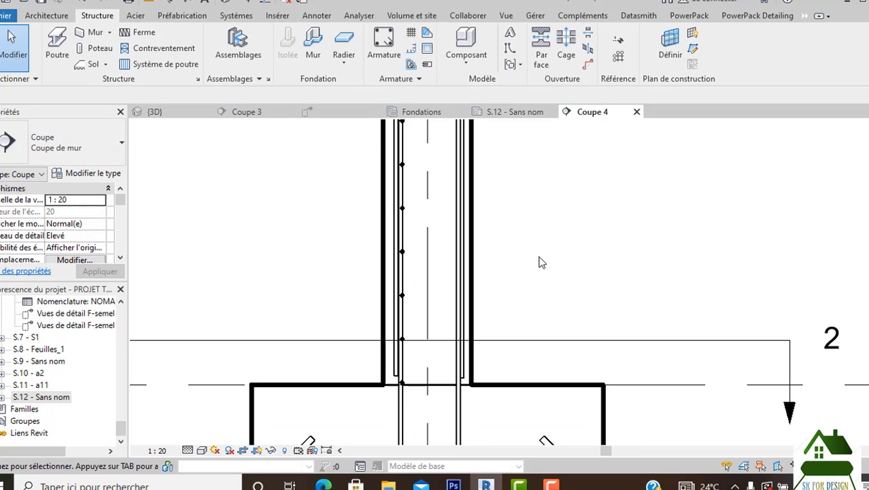
# Examine how the distributed HA10 bars sit against the hooked starter and vertical bars, from the footing to above the hooks.
pyautogui.scroll(-3, 542, 262)
pyautogui.moveTo(559, 249); pyautogui.dragTo(503, 346, button='middle')
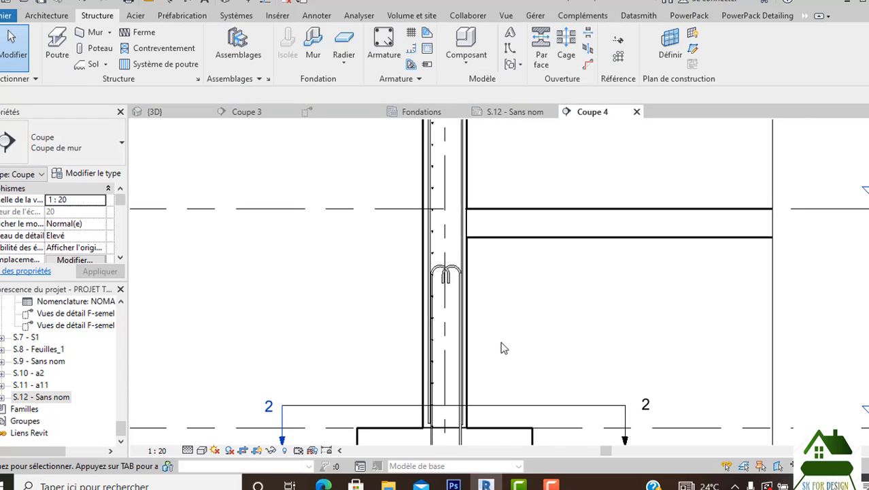
pyautogui.scroll(2, 435, 257)
pyautogui.click(434, 254)
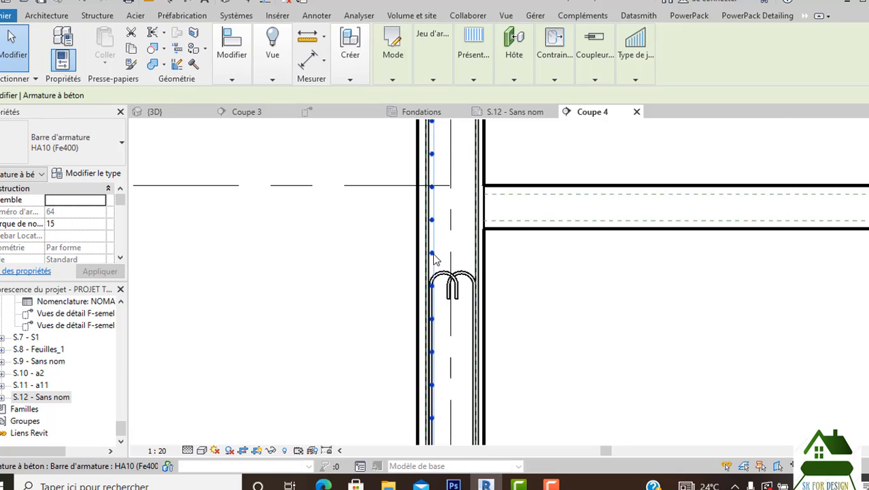
pyautogui.scroll(3, 434, 255)
pyautogui.click(543, 295)
pyautogui.scroll(-2, 543, 296)
pyautogui.moveTo(552, 323); pyautogui.dragTo(509, 289, button='middle')
pyautogui.scroll(-1, 509, 289)
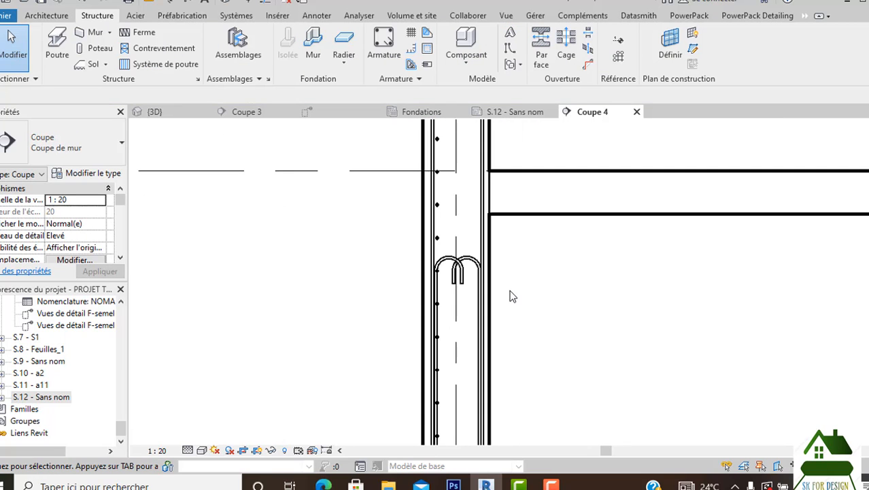
pyautogui.moveTo(576, 382); pyautogui.dragTo(535, 283, button='middle')
pyautogui.scroll(-2, 532, 247)
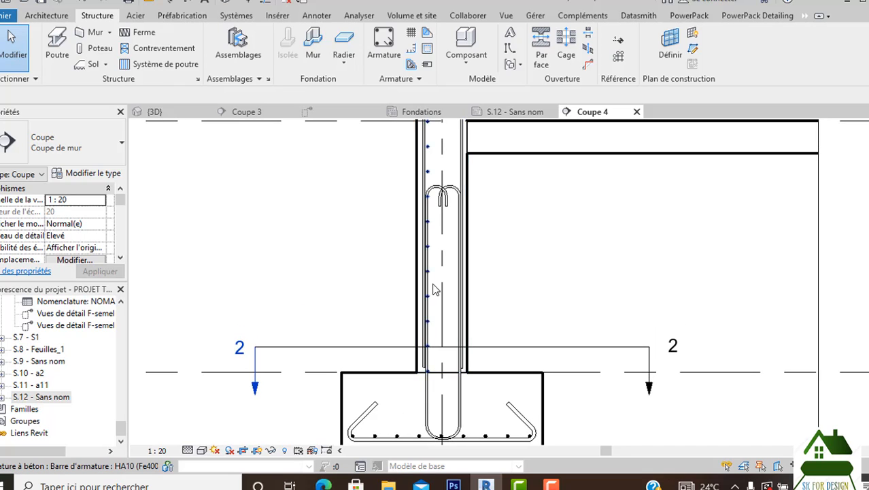
pyautogui.scroll(2, 425, 271)
pyautogui.scroll(2, 424, 271)
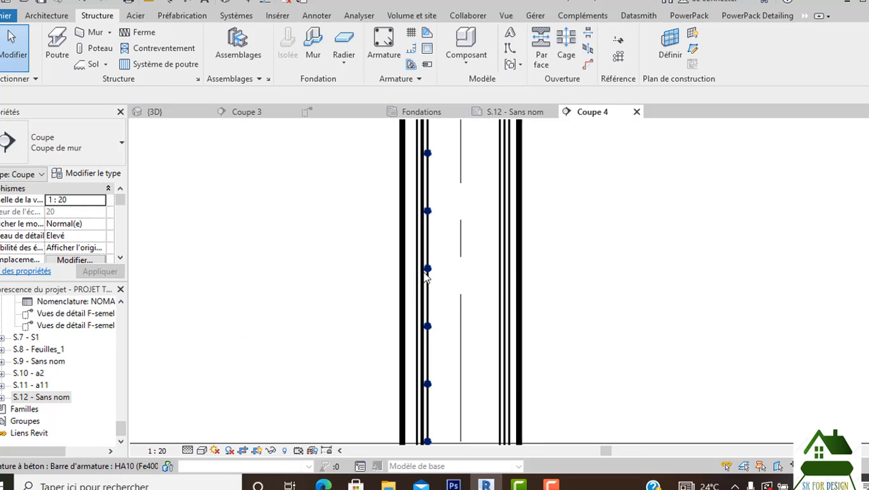
pyautogui.click(427, 245)
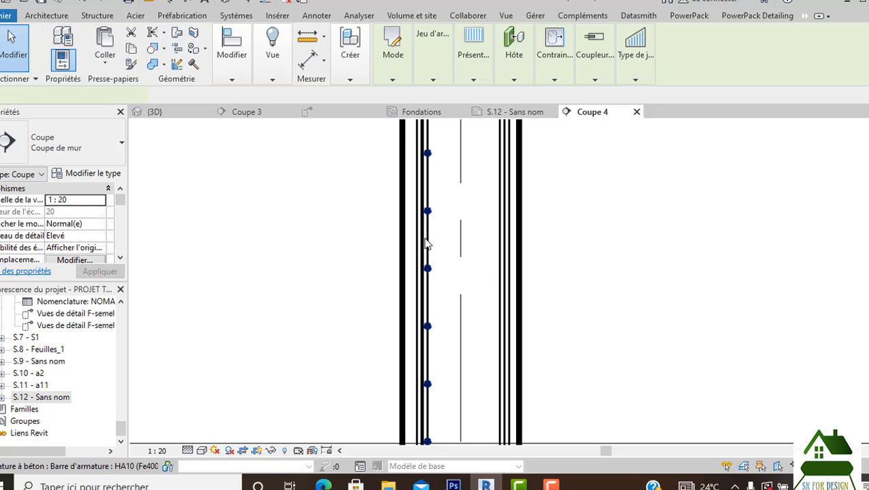
pyautogui.scroll(-2, 427, 245)
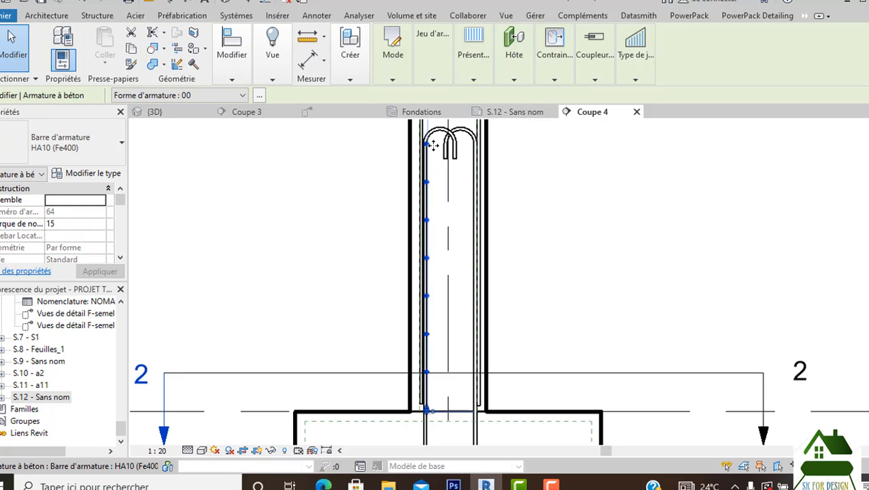
# Stretch the hooked HA8 starter's left leg farther outward until it lines up with the wall's left vertical bar.
pyautogui.click(462, 174)
pyautogui.scroll(3, 423, 252)
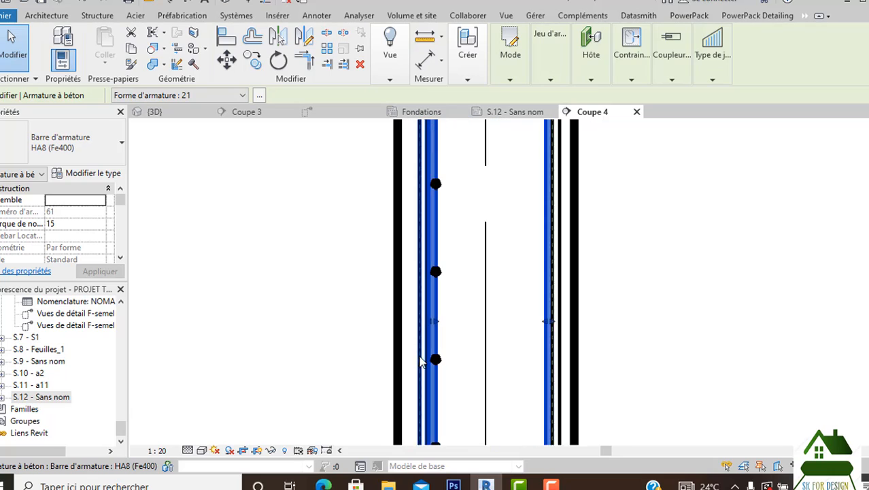
pyautogui.scroll(1, 421, 360)
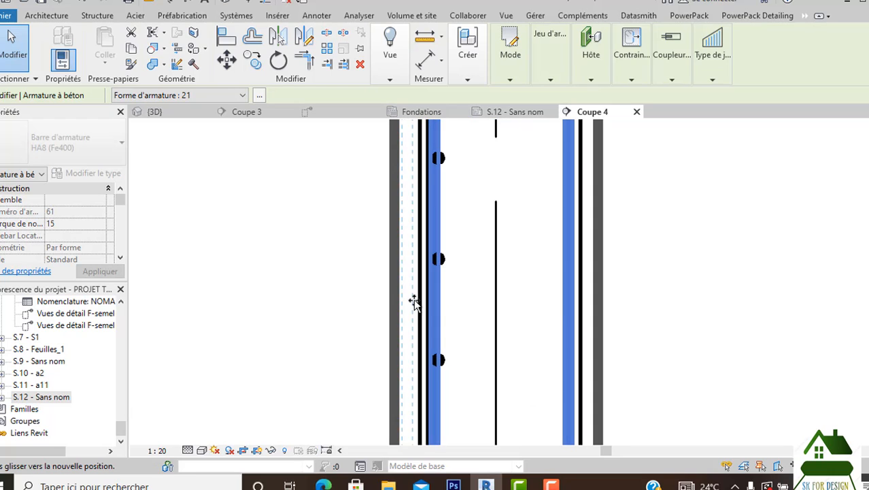
pyautogui.moveTo(414, 300); pyautogui.dragTo(469, 287)
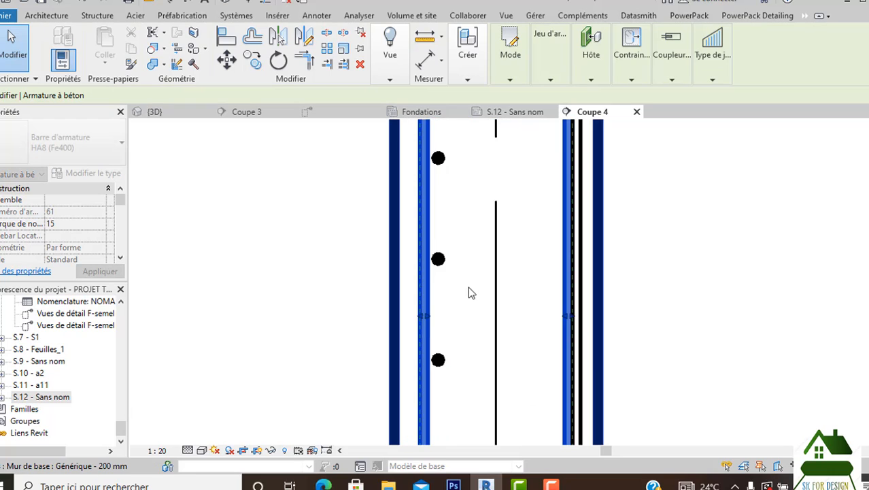
pyautogui.scroll(-2, 598, 298)
pyautogui.click(618, 297)
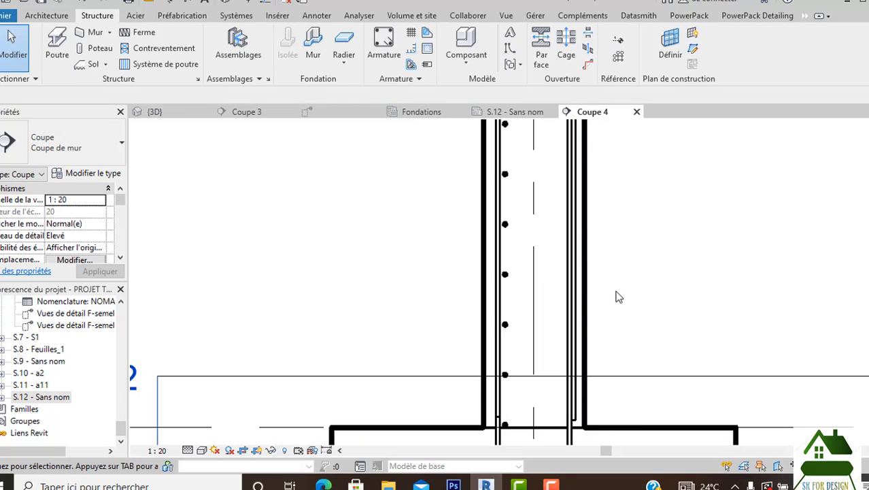
# Stretch the hooked HA8 starter's right leg outward until it lines up with the wall's right vertical bar.
pyautogui.moveTo(617, 292); pyautogui.dragTo(561, 299, button='middle')
pyautogui.scroll(-2, 552, 285)
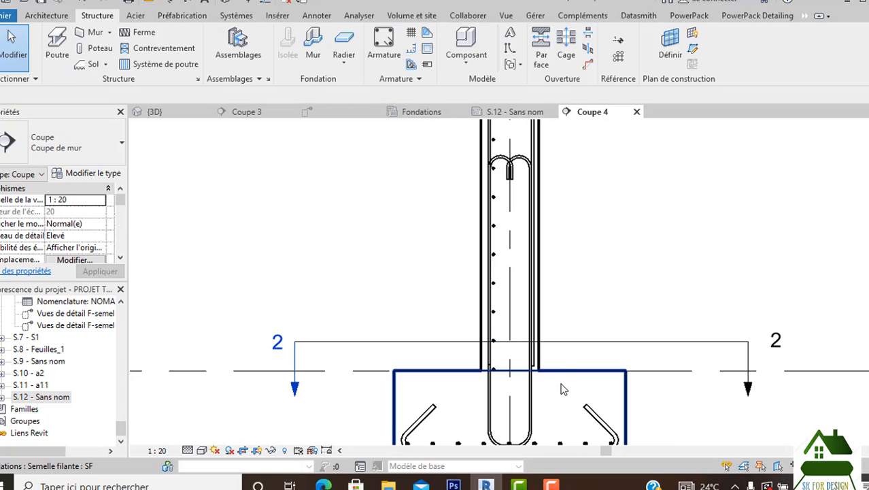
pyautogui.scroll(2, 544, 306)
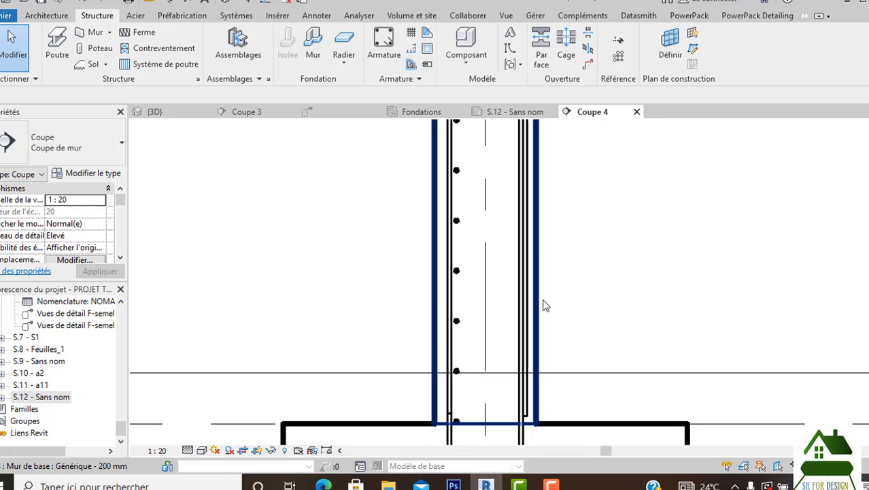
pyautogui.click(517, 404)
pyautogui.scroll(3, 537, 307)
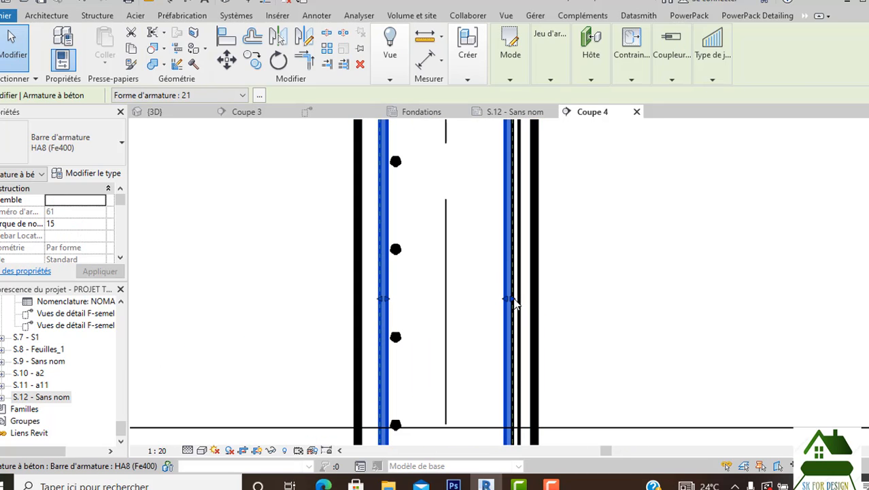
pyautogui.moveTo(505, 297)
pyautogui.mouseDown()
pyautogui.moveTo(521, 300)
pyautogui.moveTo(518, 308)
pyautogui.mouseUp()
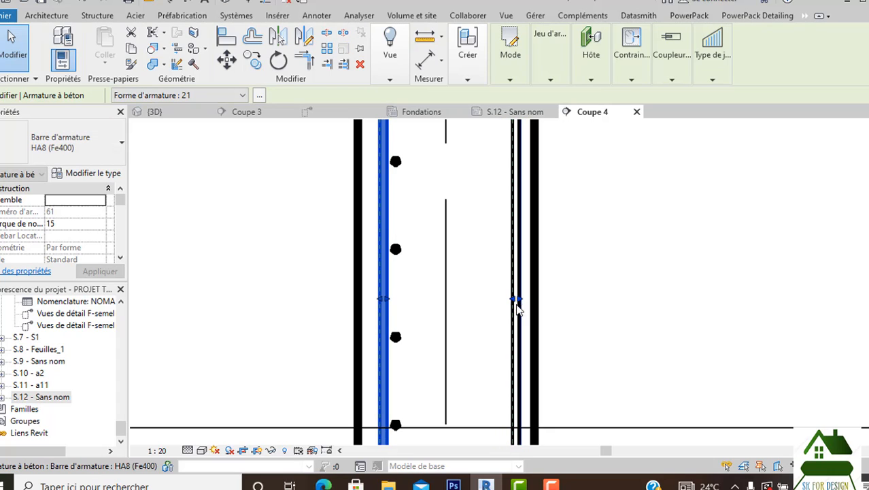
pyautogui.click(633, 270)
pyautogui.scroll(-3, 639, 278)
pyautogui.moveTo(654, 294); pyautogui.dragTo(568, 339, button='middle')
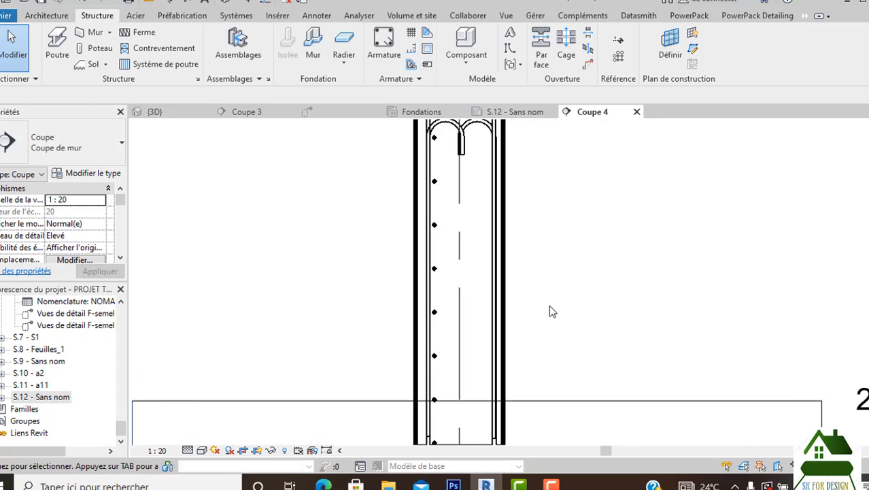
# Mirror a copy of the distributed HA10 bar set to the wall's opposite face, drawing the reflection axis along the wall's centreline.
pyautogui.scroll(-2, 549, 306)
pyautogui.scroll(2, 510, 157)
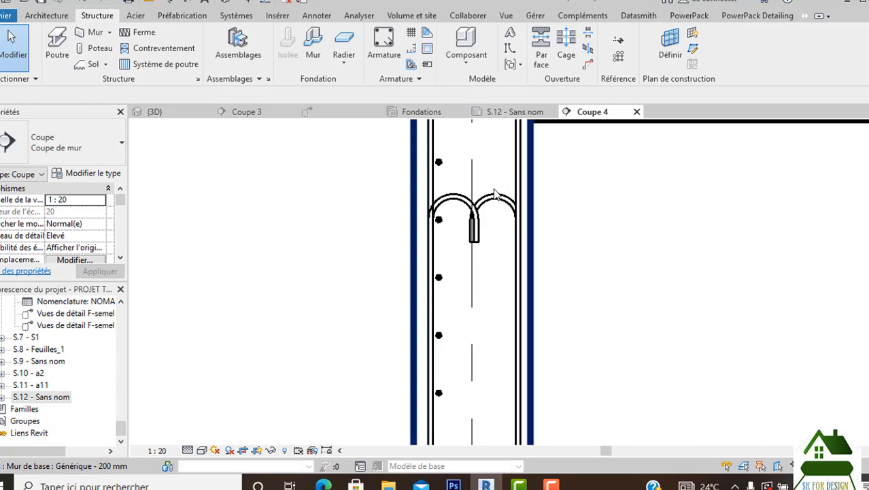
pyautogui.click(607, 183)
pyautogui.moveTo(245, 77)
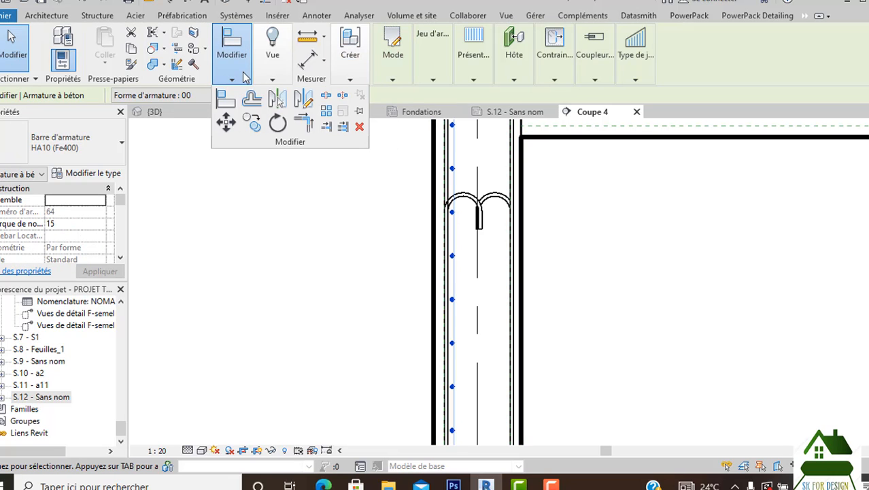
pyautogui.click(304, 99)
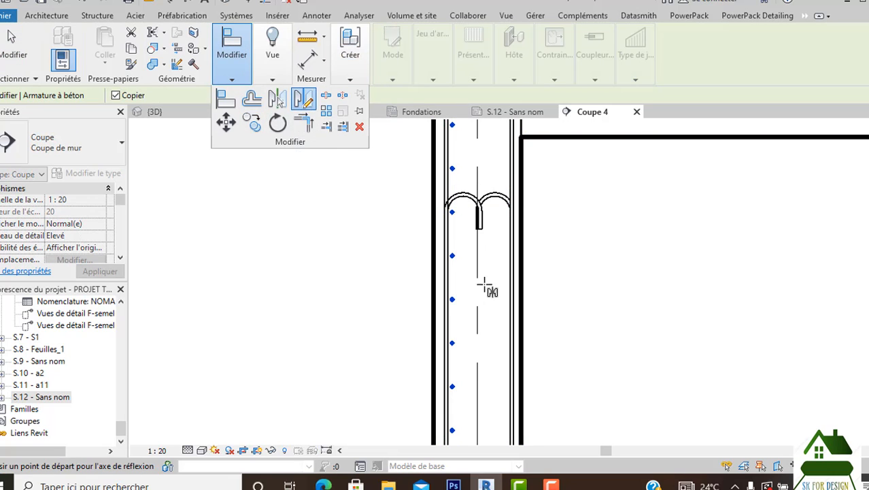
pyautogui.click(477, 277)
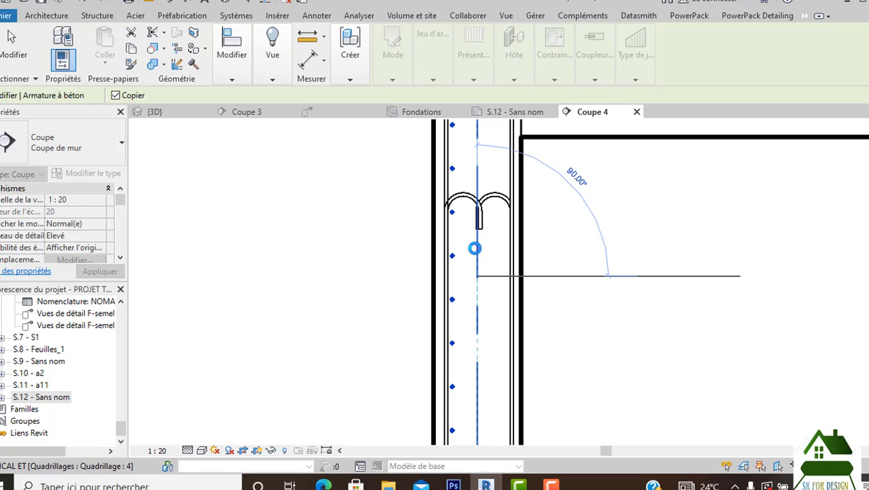
pyautogui.click(474, 248)
pyautogui.scroll(-2, 558, 279)
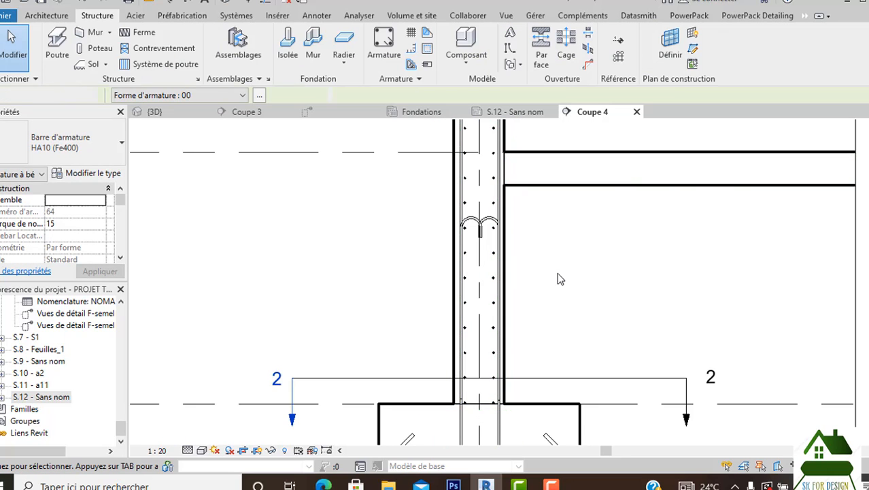
# Examine the wall reinforcement up to the wall's top in Coupe 4 and the {3D} view.
pyautogui.scroll(-5, 558, 274)
pyautogui.moveTo(576, 289); pyautogui.dragTo(523, 414, button='middle')
pyautogui.scroll(-3, 495, 163)
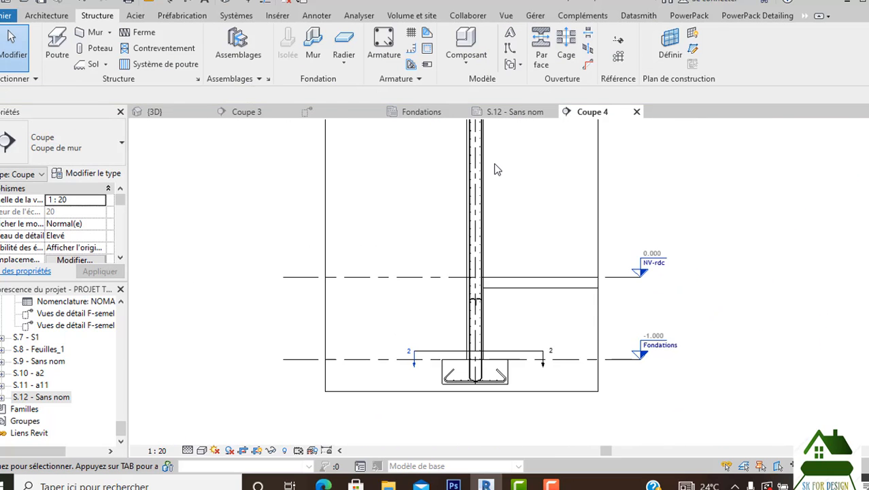
pyautogui.moveTo(496, 168); pyautogui.dragTo(480, 317, button='middle')
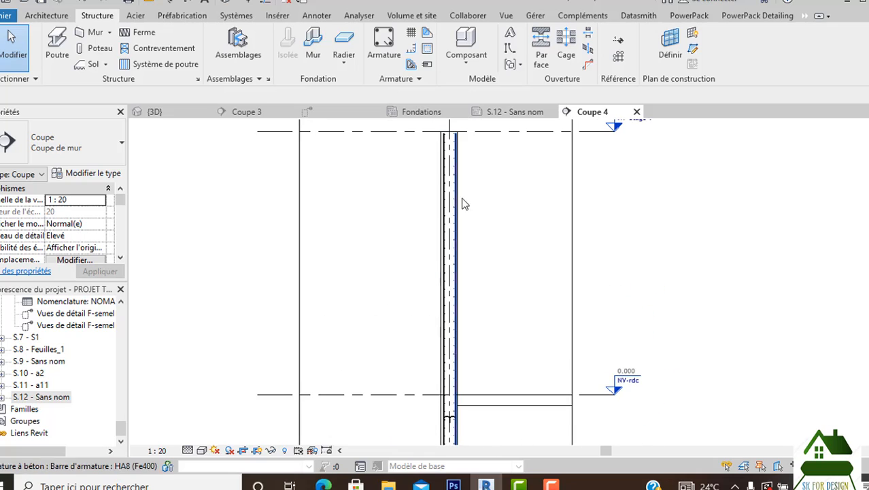
pyautogui.click(170, 110)
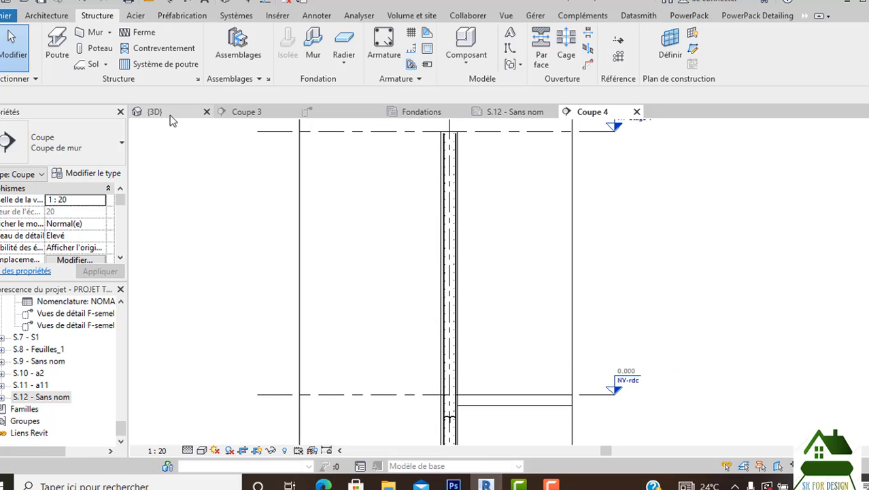
pyautogui.scroll(-4, 683, 300)
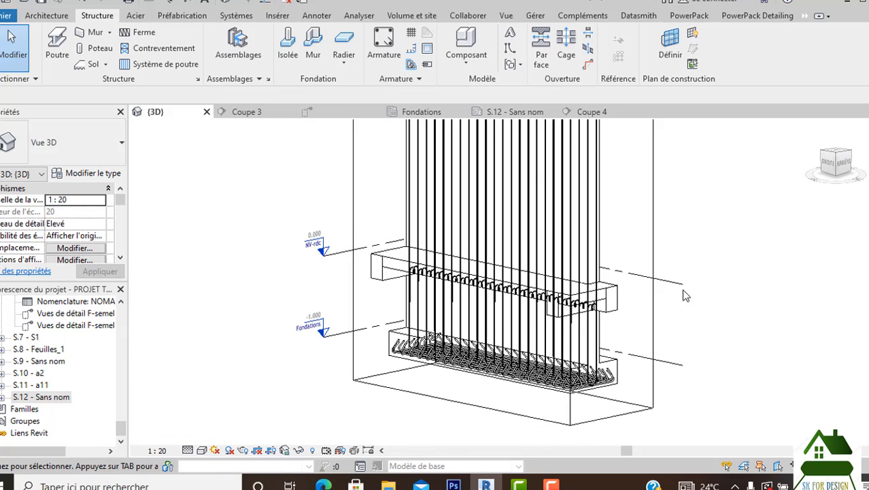
pyautogui.moveTo(687, 295); pyautogui.dragTo(666, 375, button='middle')
pyautogui.scroll(8, 579, 179)
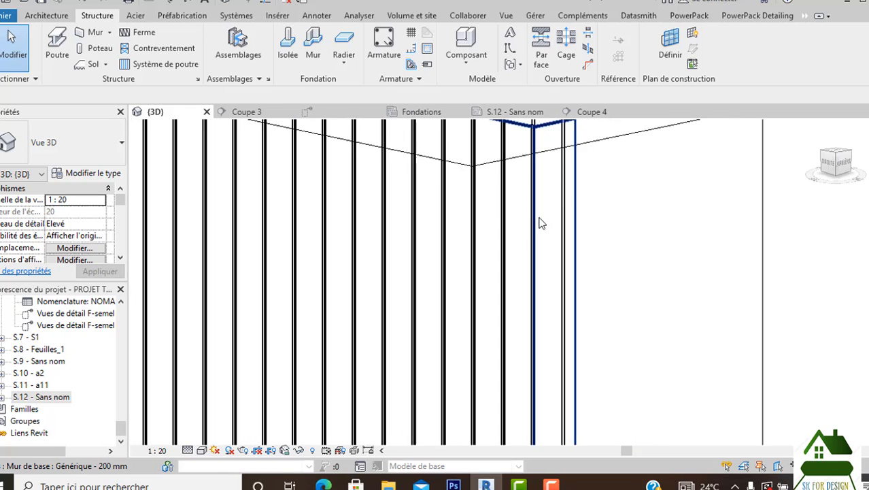
pyautogui.scroll(-6, 543, 236)
pyautogui.click(547, 207)
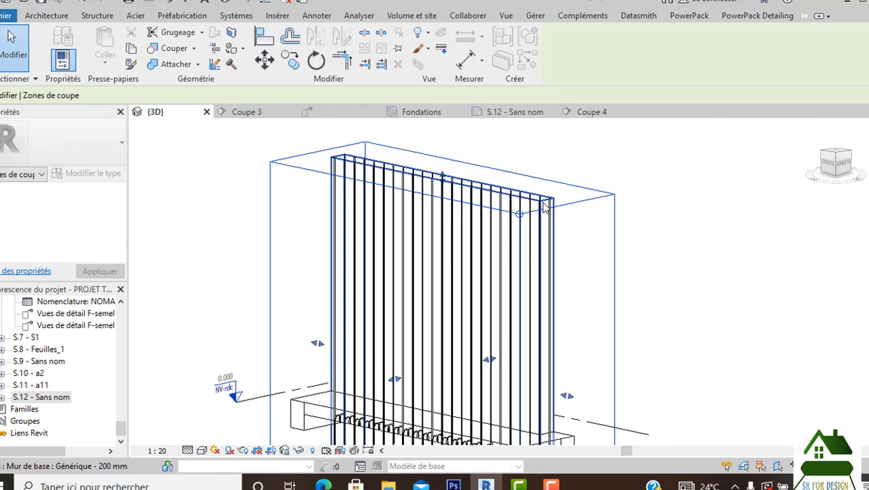
pyautogui.click(546, 207)
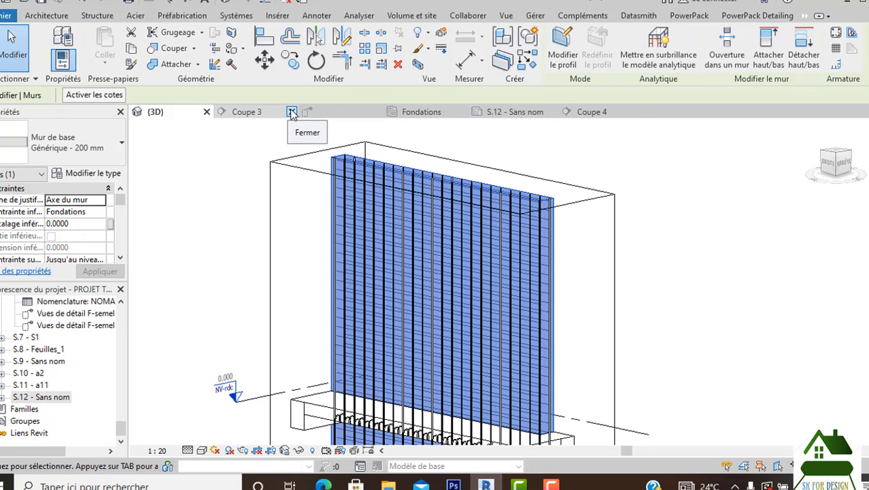
# Return to Coupe 4, select the HA10 bar sets on both wall faces and look through their properties.
pyautogui.click(591, 112)
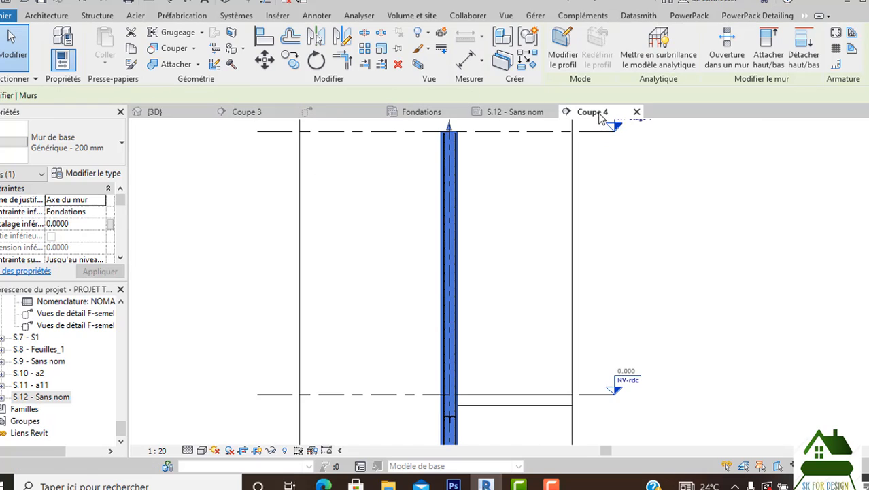
pyautogui.click(513, 261)
pyautogui.scroll(5, 458, 292)
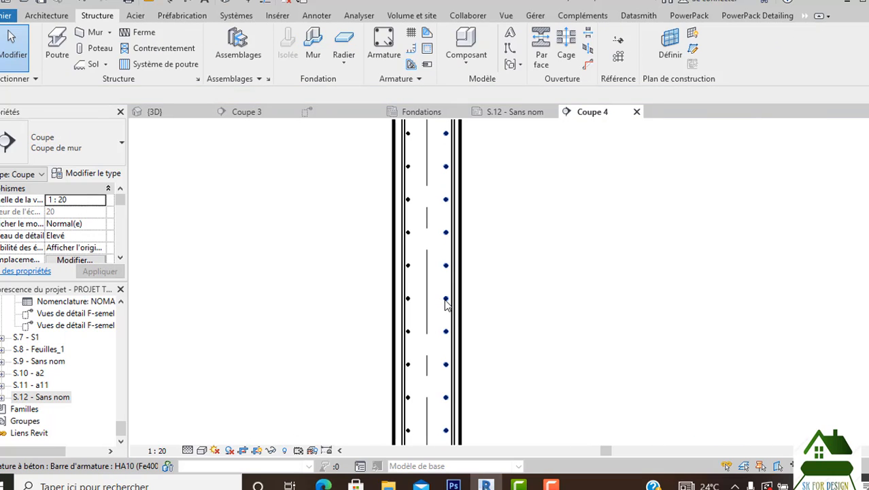
pyautogui.click(445, 300)
pyautogui.scroll(3, 380, 300)
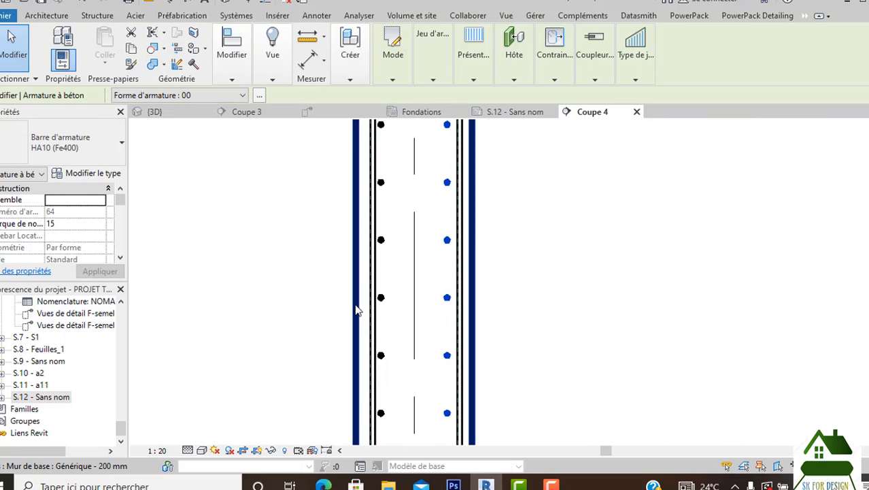
pyautogui.scroll(2, 352, 311)
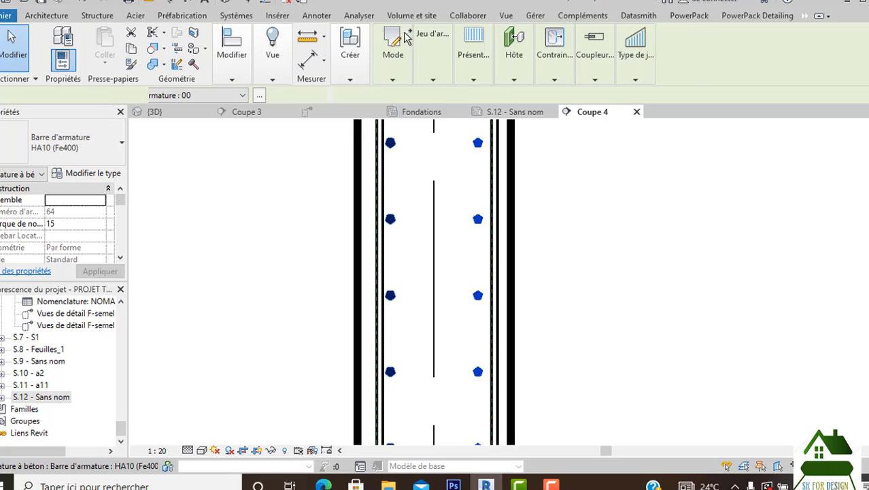
pyautogui.scroll(-4, 85, 224)
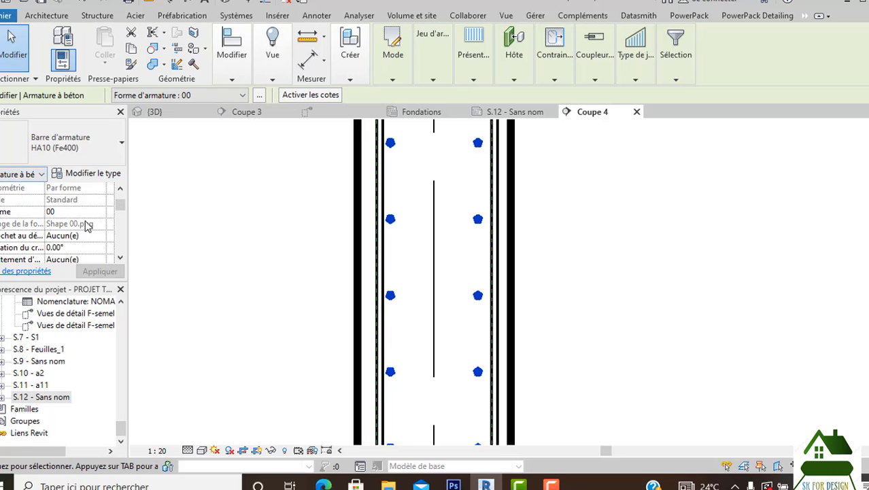
# Set the selected HA10 wall bars to display unobscured and as solid in the {3D} view.
pyautogui.scroll(-2, 90, 218)
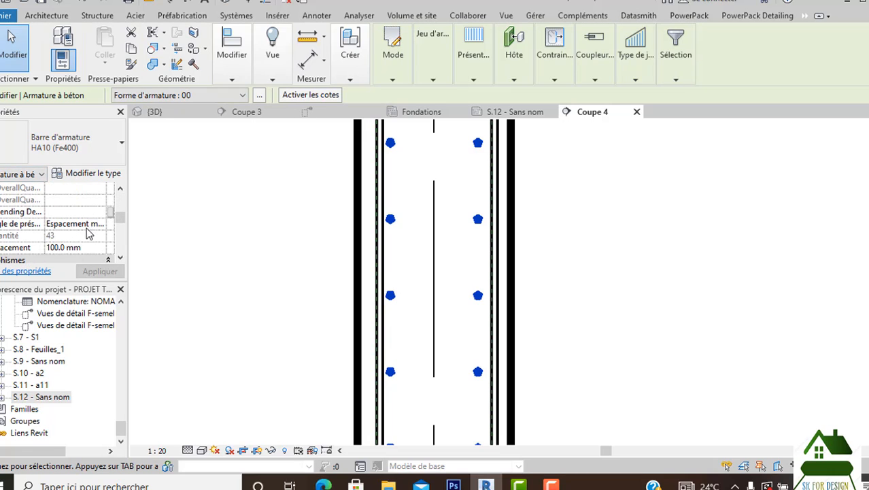
pyautogui.scroll(-3, 85, 227)
pyautogui.click(76, 201)
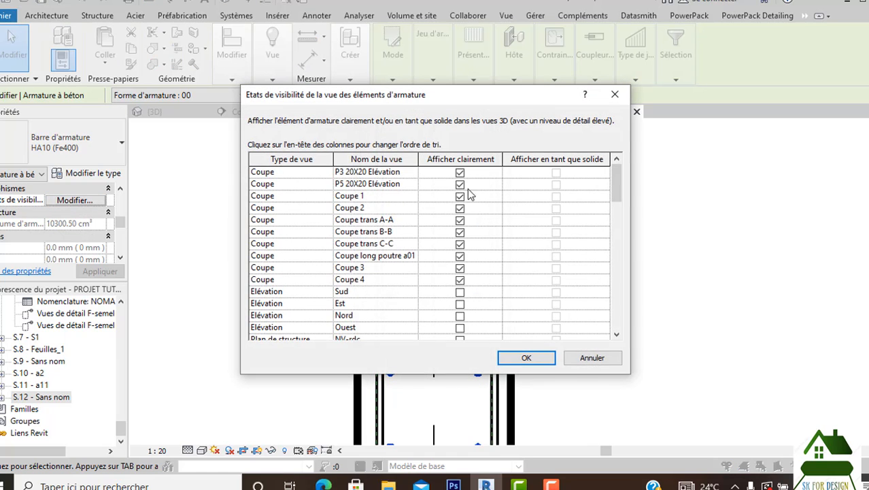
pyautogui.scroll(-9, 475, 208)
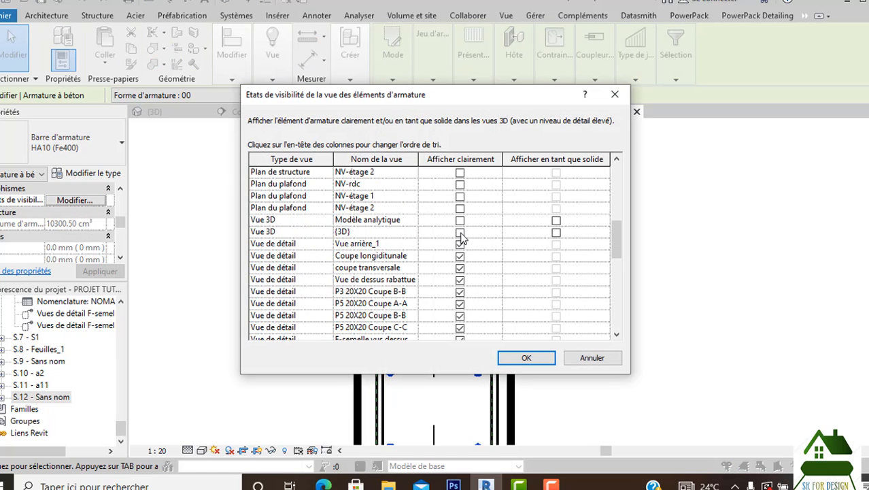
pyautogui.click(460, 232)
pyautogui.click(557, 232)
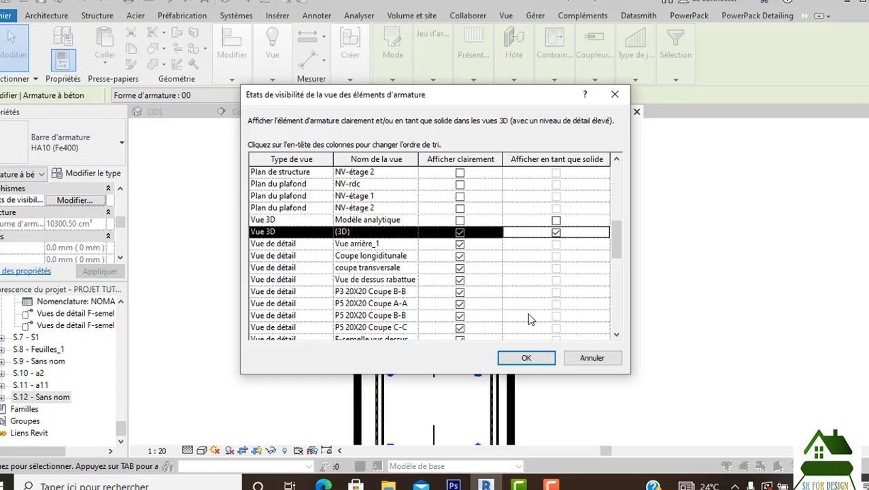
pyautogui.click(517, 360)
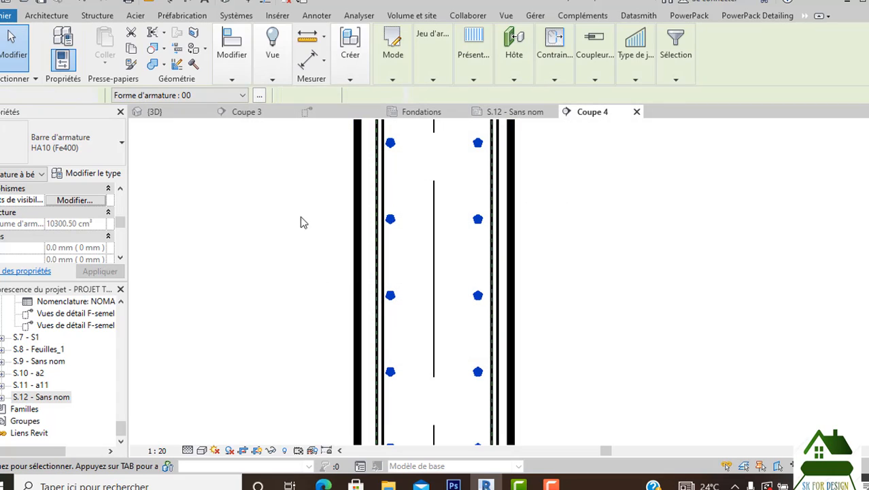
pyautogui.click(301, 220)
# Examine the wall and footing reinforcement from several sides in the {3D} view.
pyautogui.click(156, 111)
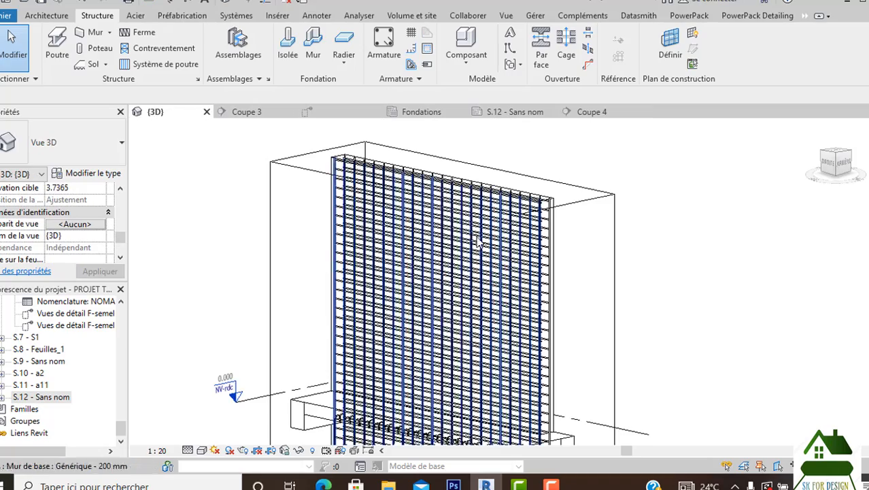
pyautogui.scroll(5, 494, 252)
pyautogui.scroll(-5, 493, 252)
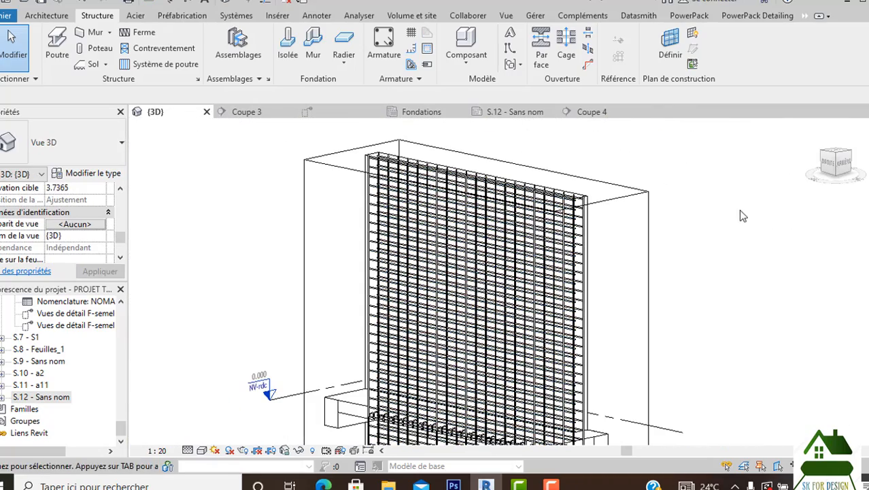
pyautogui.moveTo(846, 168); pyautogui.dragTo(700, 191)
pyautogui.moveTo(762, 295); pyautogui.dragTo(755, 189, button='middle')
pyautogui.scroll(-2, 737, 220)
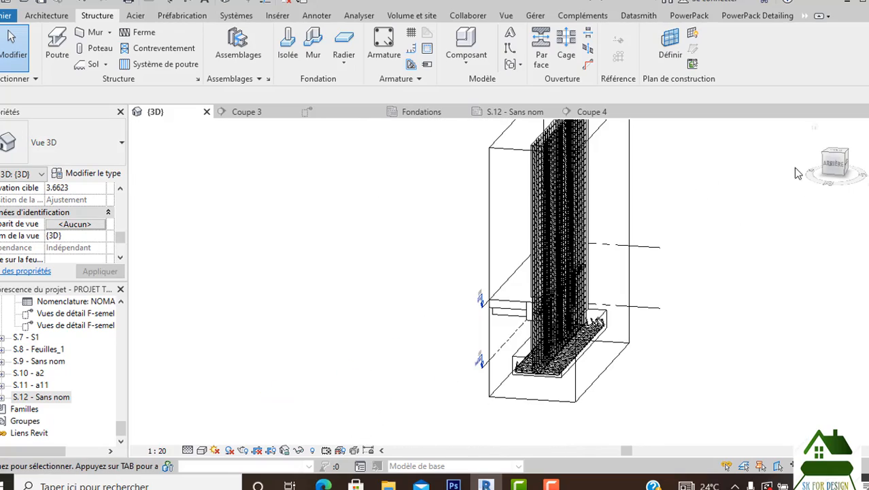
pyautogui.click(835, 170)
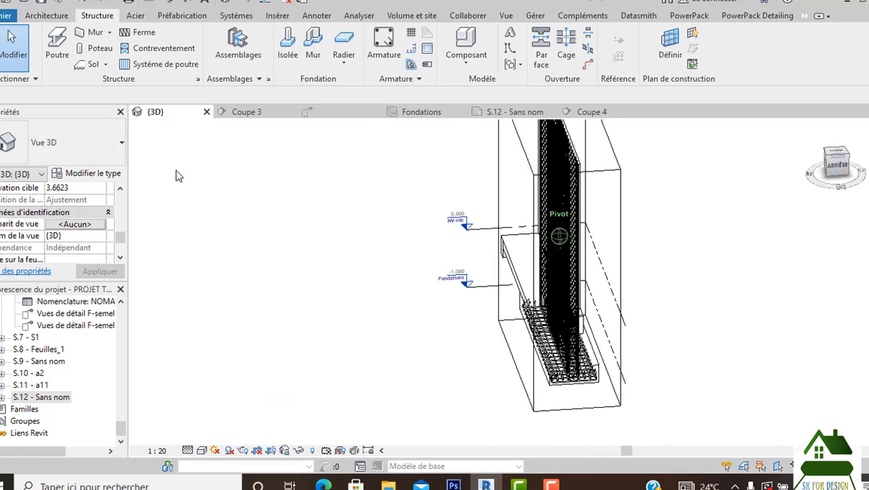
pyautogui.scroll(6, 646, 304)
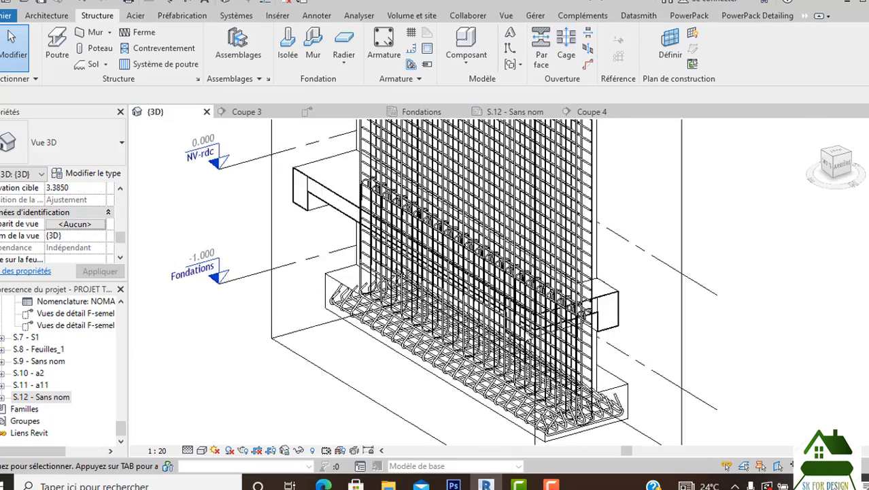
pyautogui.scroll(-2, 385, 333)
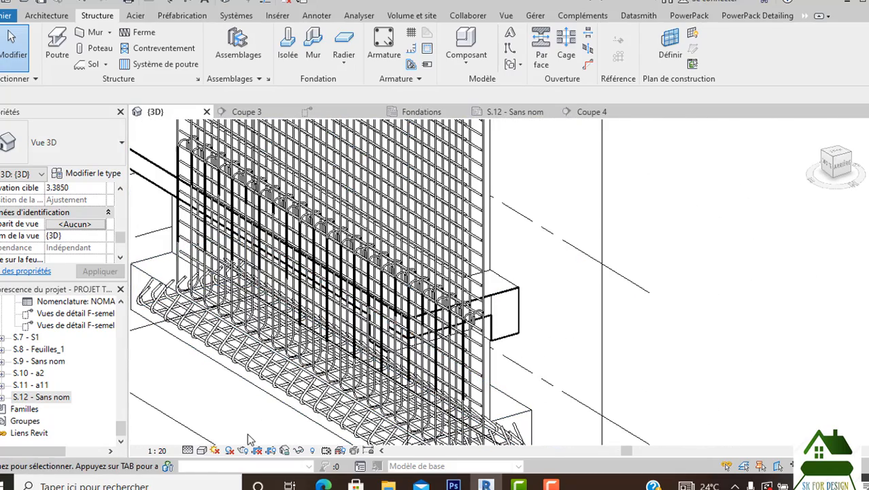
# Set the {3D} view's visual style to Réaliste and inspect the wall and footing reinforcement.
pyautogui.click(201, 451)
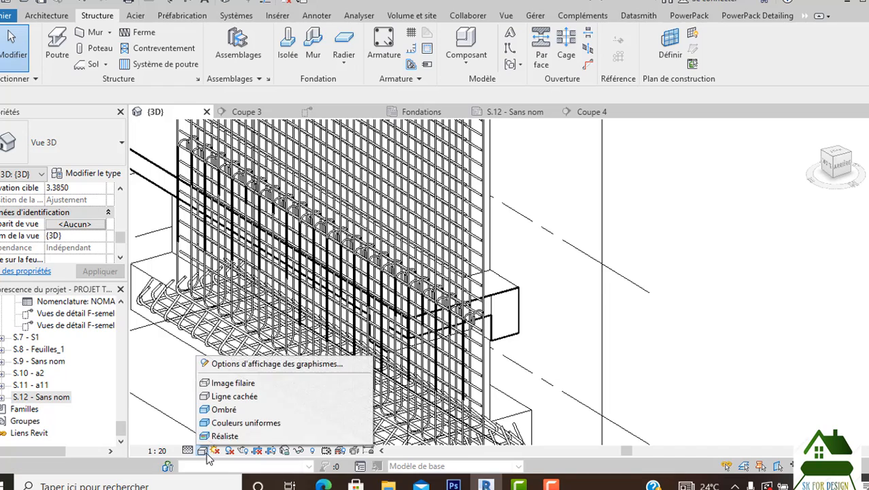
pyautogui.click(217, 436)
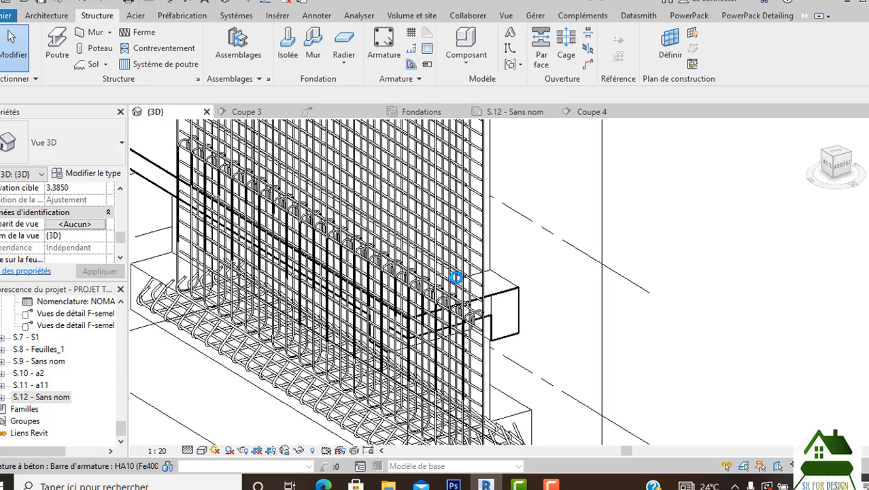
pyautogui.scroll(-4, 481, 251)
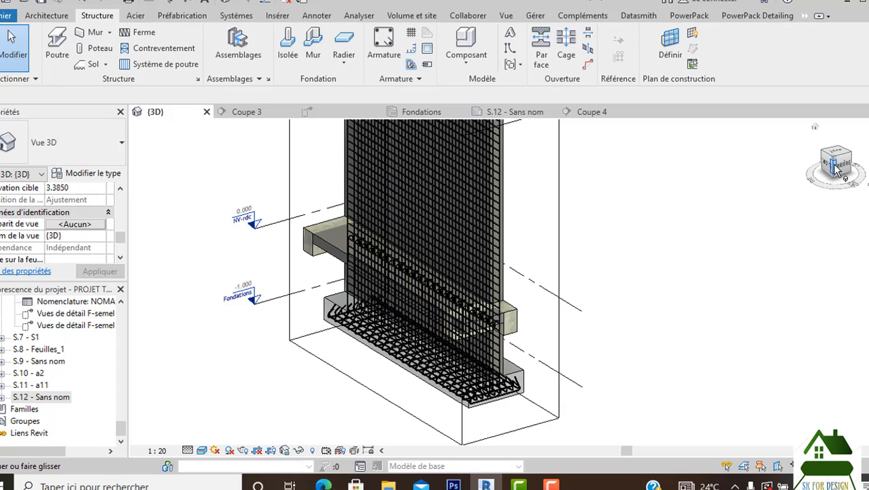
pyautogui.moveTo(793, 182)
pyautogui.keyDown('shift'); pyautogui.mouseDown(button='middle')
pyautogui.moveTo(743, 161)
pyautogui.moveTo(677, 164)
pyautogui.moveTo(755, 194)
pyautogui.mouseUp(button='middle'); pyautogui.keyUp('shift')
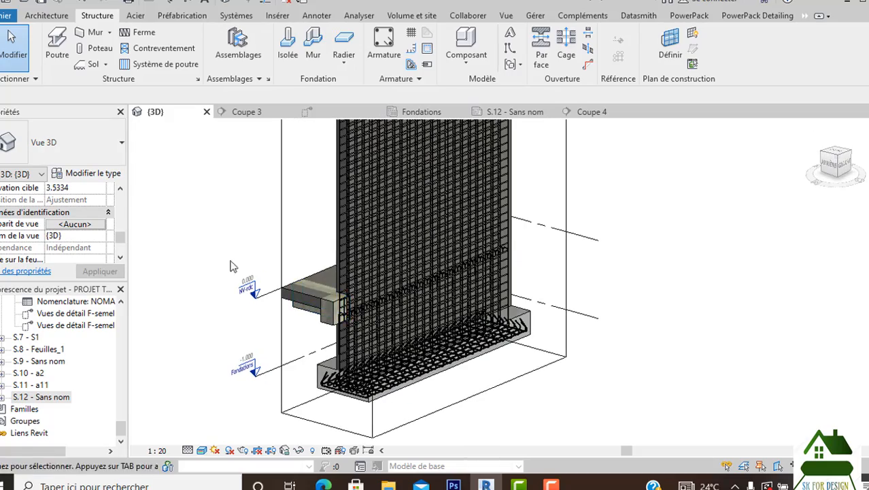
pyautogui.scroll(5, 392, 253)
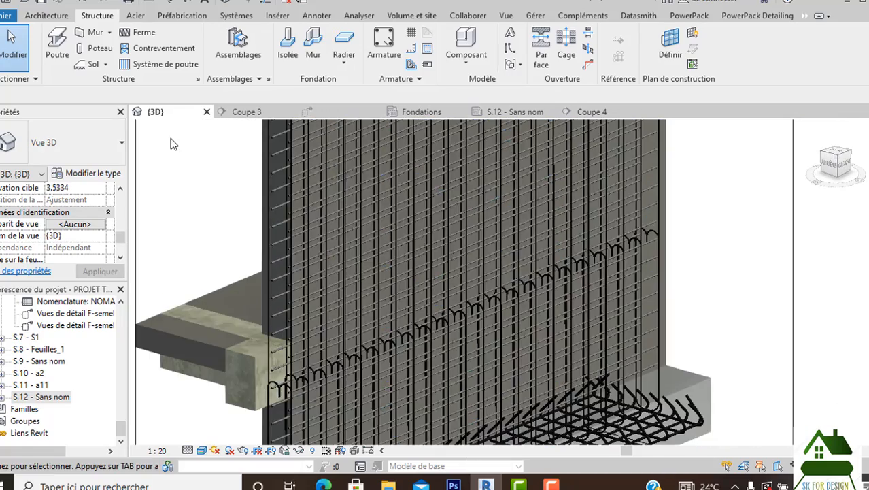
# Examine the wall reinforcement in section Coupe 4, from the footing up to the wall top at NV-étage 1.
pyautogui.click(604, 110)
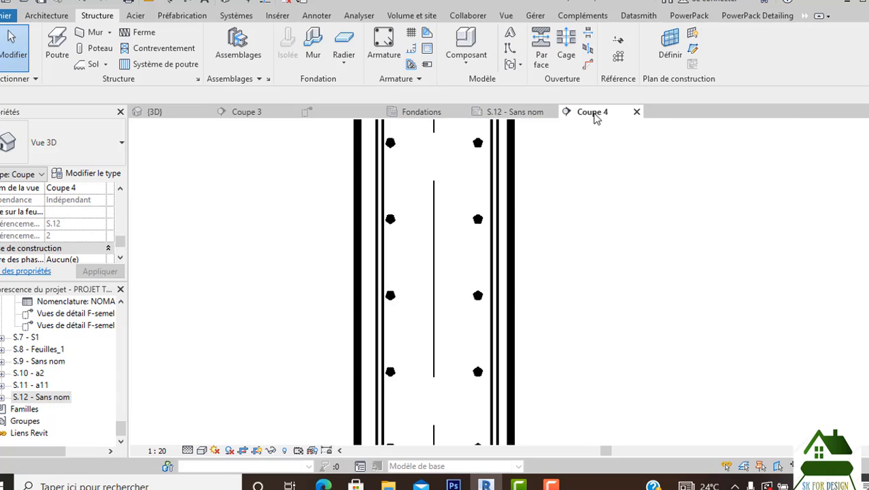
pyautogui.scroll(-4, 565, 212)
pyautogui.scroll(-2, 512, 219)
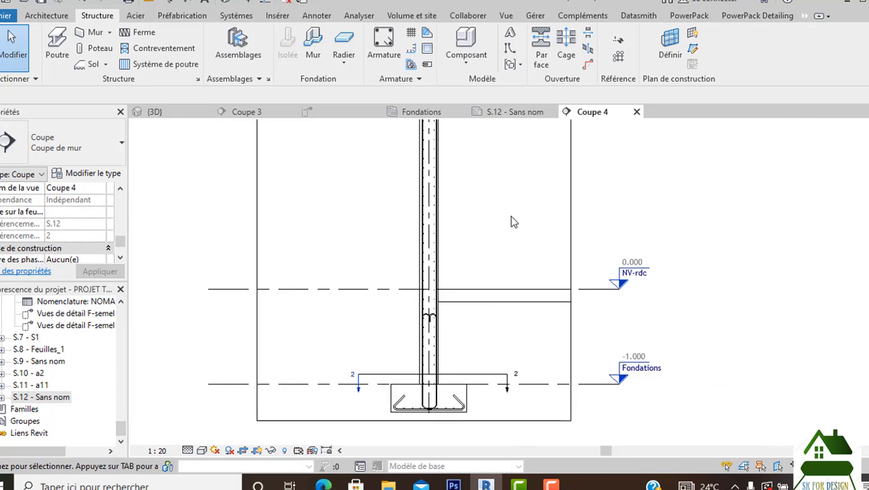
pyautogui.moveTo(497, 196); pyautogui.dragTo(510, 297, button='middle')
pyautogui.scroll(4, 467, 172)
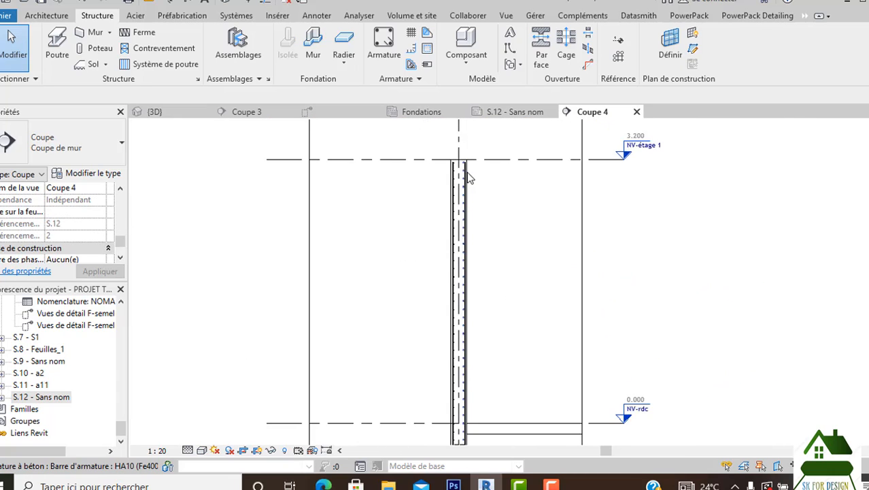
pyautogui.scroll(3, 467, 172)
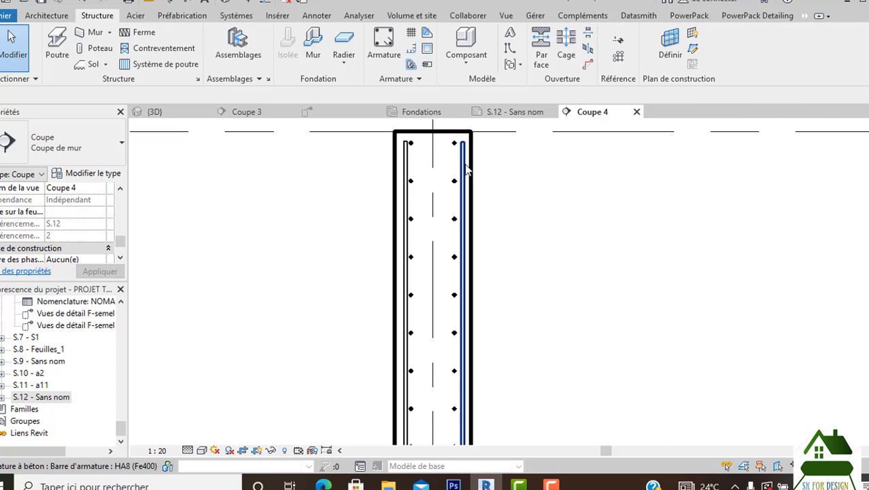
pyautogui.scroll(-2, 462, 172)
pyautogui.scroll(-2, 462, 171)
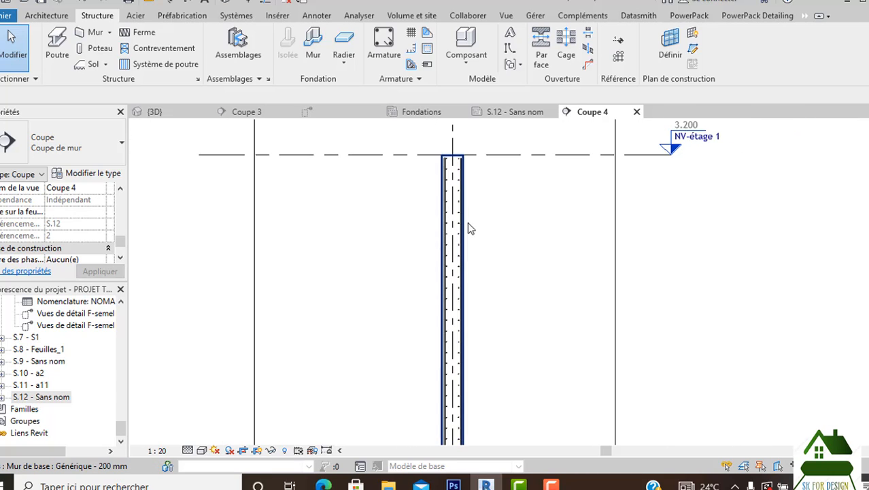
pyautogui.moveTo(487, 296); pyautogui.dragTo(488, 245, button='middle')
pyautogui.scroll(-3, 484, 201)
pyautogui.scroll(-2, 487, 199)
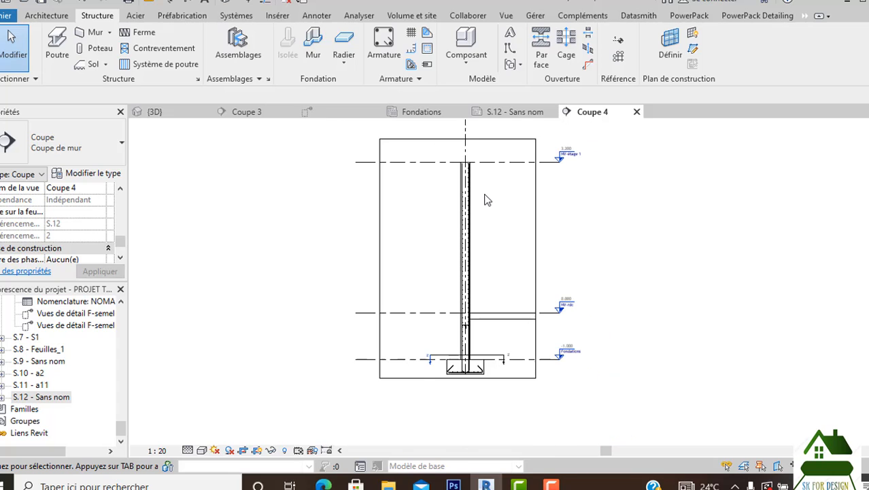
pyautogui.scroll(5, 467, 175)
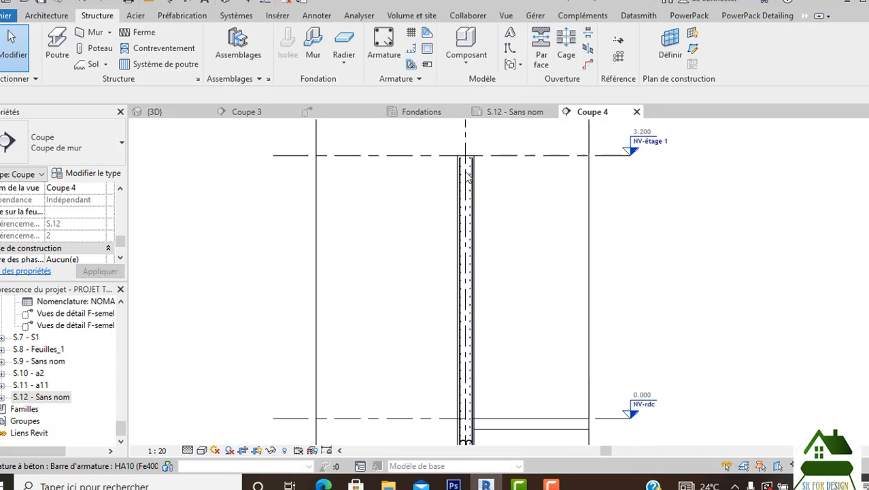
pyautogui.scroll(2, 471, 219)
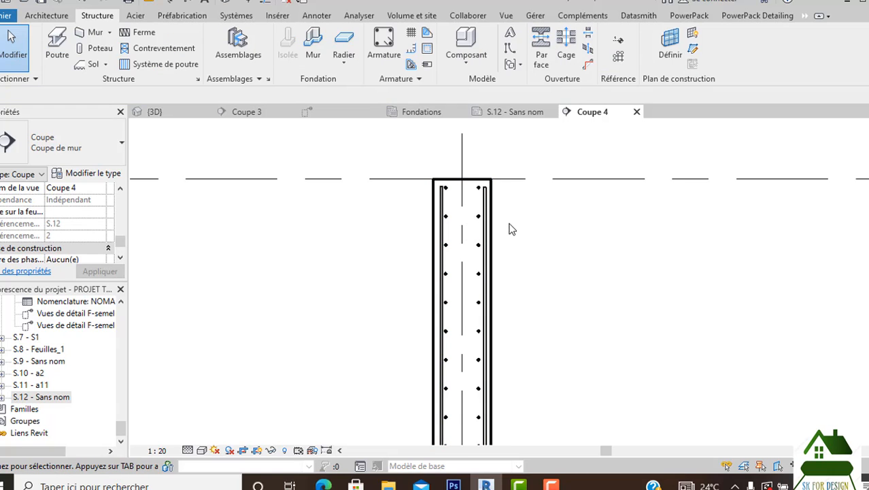
# In Coupe 4, extend the HA8 vertical bars along the wall's right face upward past the wall top at NV-étage 1.
pyautogui.click(536, 219)
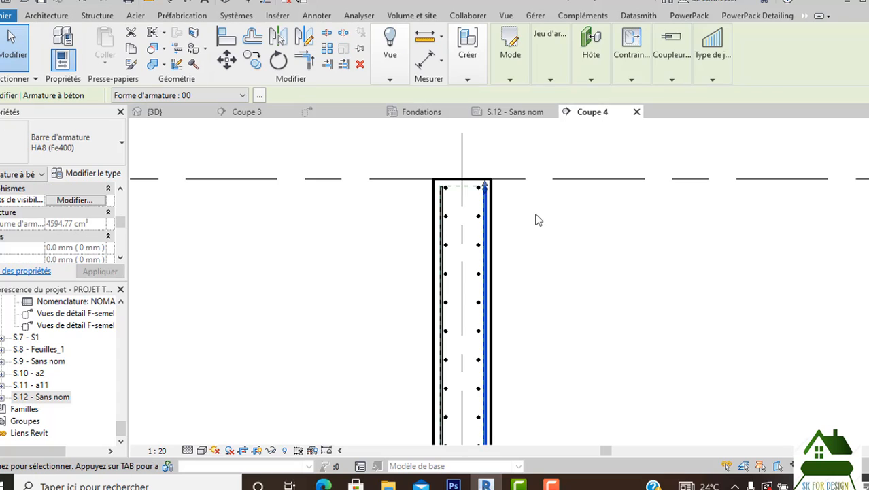
pyautogui.moveTo(535, 218); pyautogui.dragTo(538, 357, button='middle')
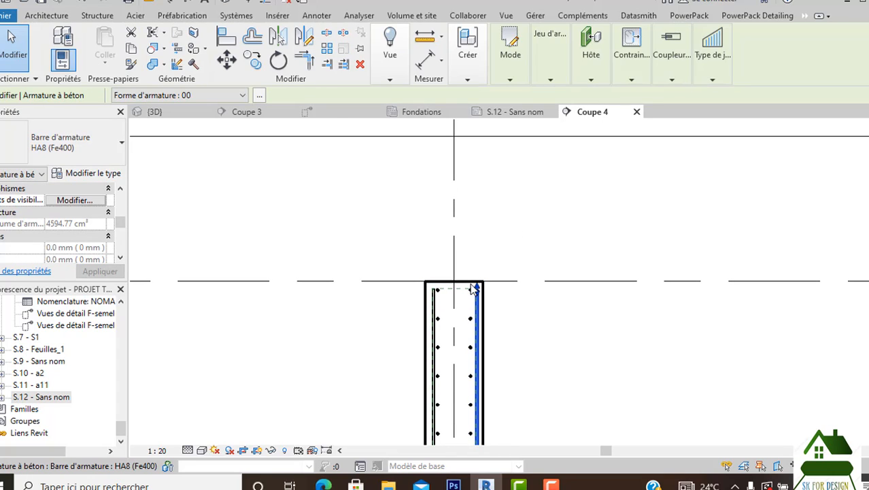
pyautogui.moveTo(480, 291); pyautogui.dragTo(478, 243)
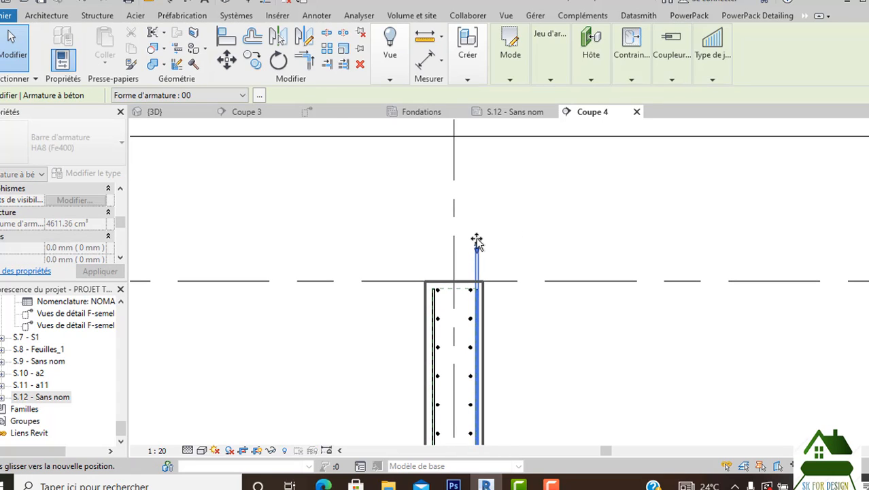
pyautogui.moveTo(478, 180); pyautogui.dragTo(477, 174)
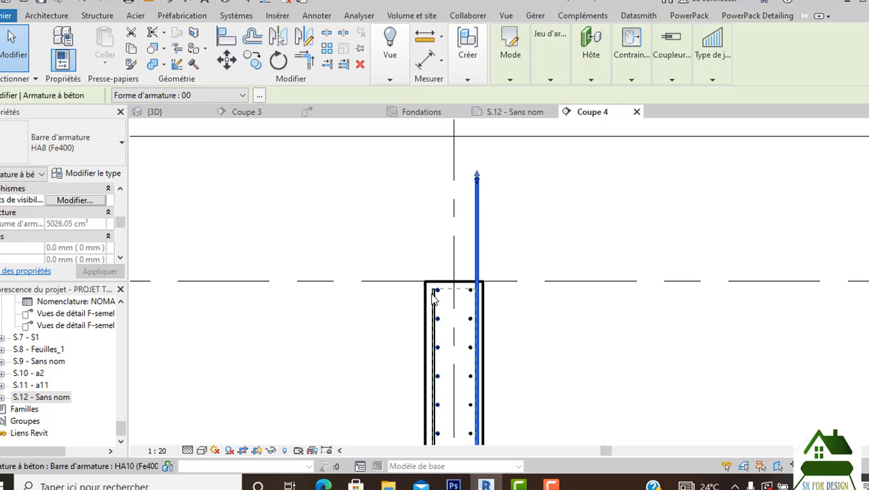
pyautogui.click(380, 305)
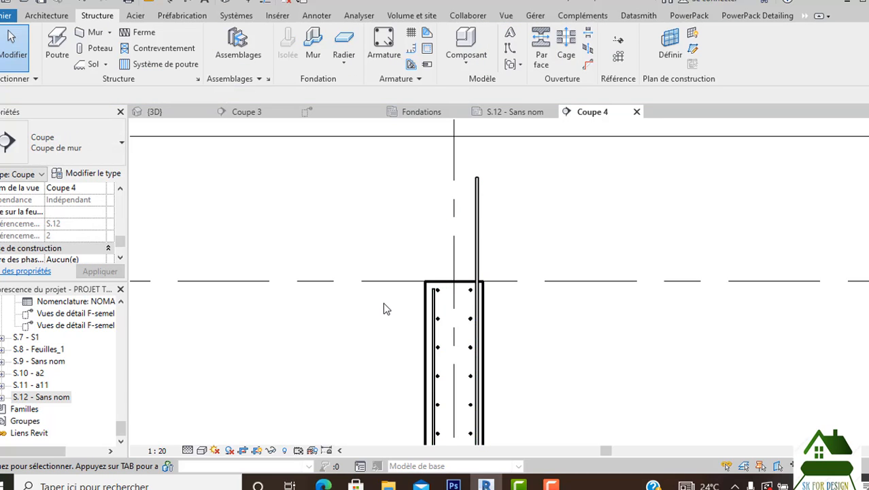
# Extend the HA8 vertical bars along the wall's left face above NV-étage 1, level with the right-face bars.
pyautogui.scroll(1, 383, 302)
pyautogui.click(449, 308)
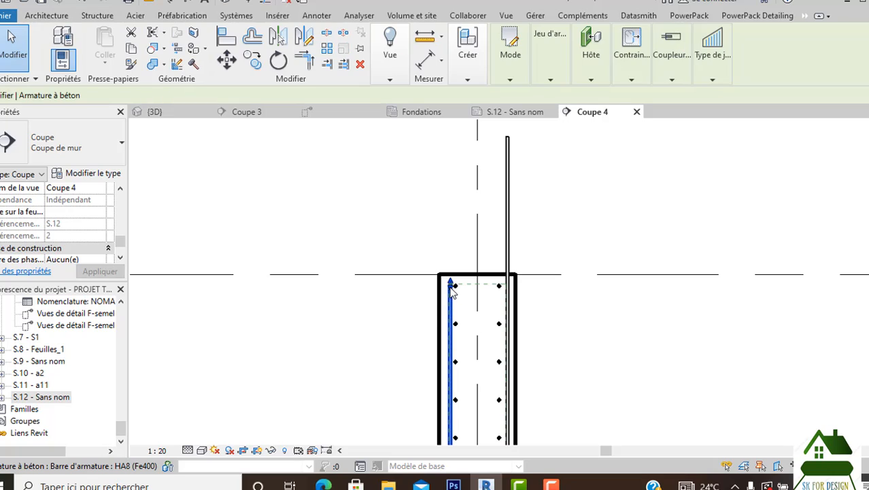
pyautogui.moveTo(449, 308); pyautogui.dragTo(454, 191)
pyautogui.moveTo(451, 155); pyautogui.dragTo(450, 136)
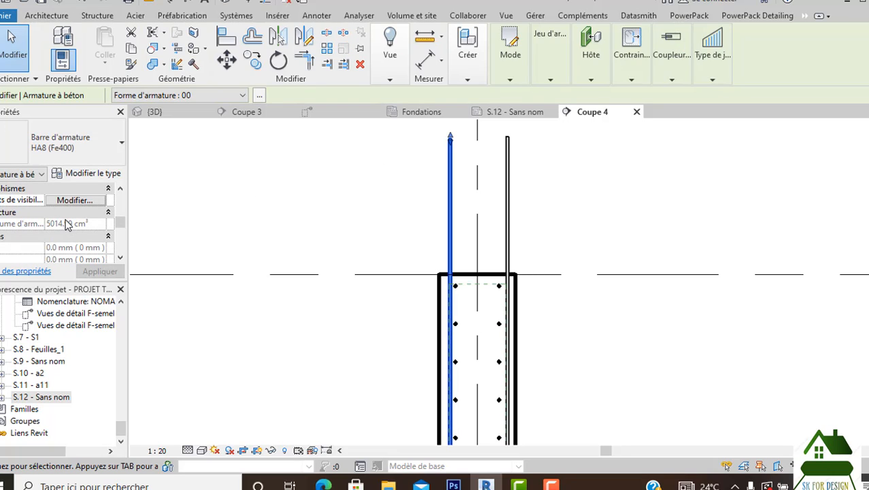
pyautogui.click(430, 201)
pyautogui.scroll(-2, 524, 186)
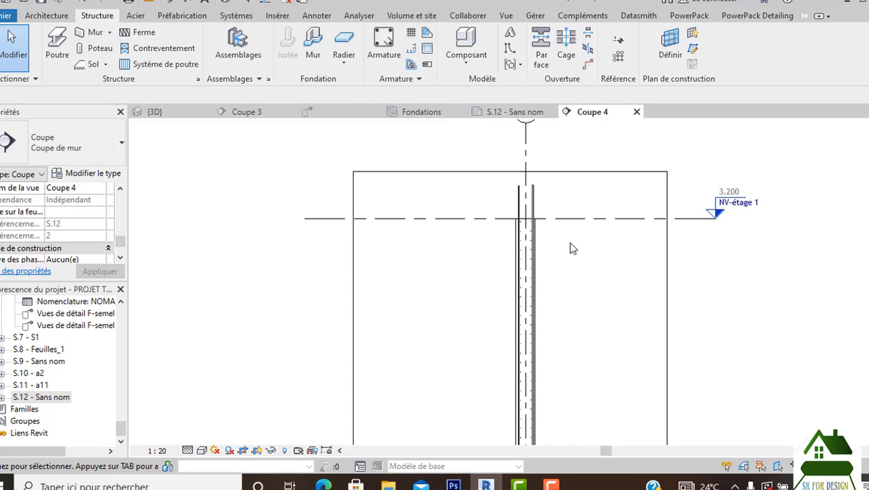
pyautogui.moveTo(620, 307); pyautogui.dragTo(535, 264, button='middle')
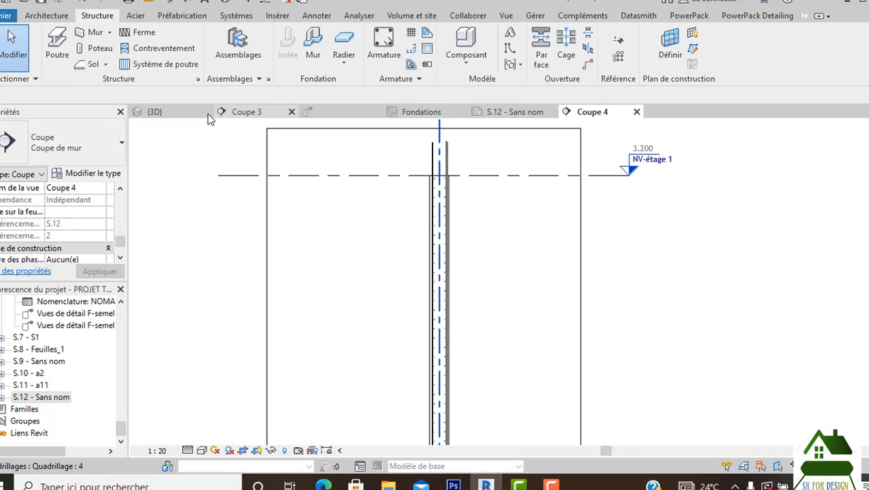
# In the {3D} view, raise the top of the section box above NV-étage 1 and inspect the vertical bars projecting past the wall top.
pyautogui.click(173, 114)
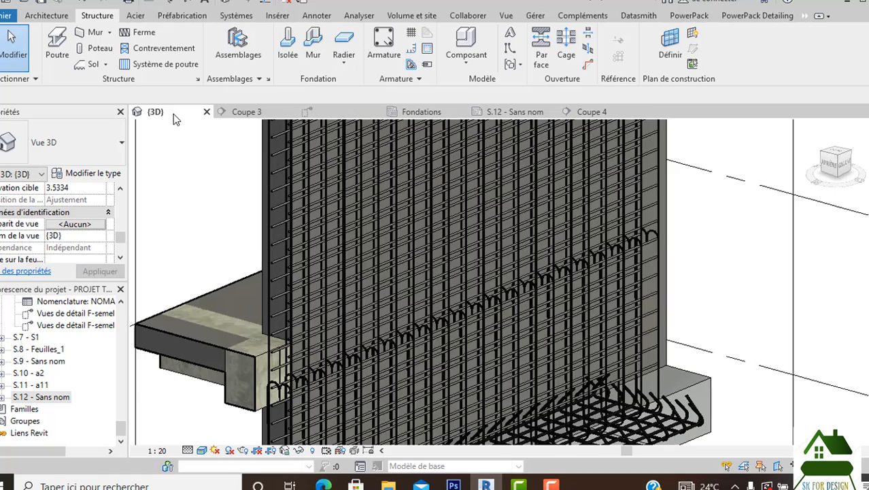
pyautogui.moveTo(316, 222); pyautogui.dragTo(393, 276, button='middle')
pyautogui.scroll(-2, 429, 189)
pyautogui.moveTo(463, 209); pyautogui.dragTo(452, 294, button='middle')
pyautogui.click(441, 201)
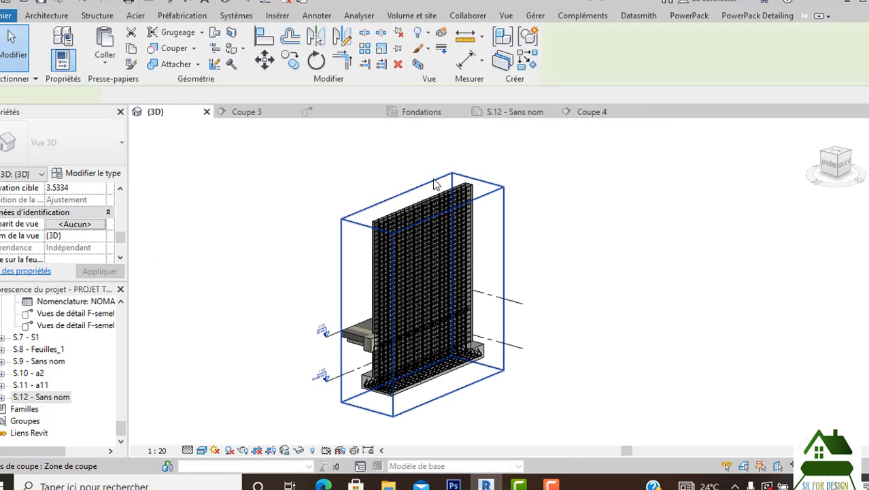
pyautogui.moveTo(423, 201); pyautogui.dragTo(418, 160)
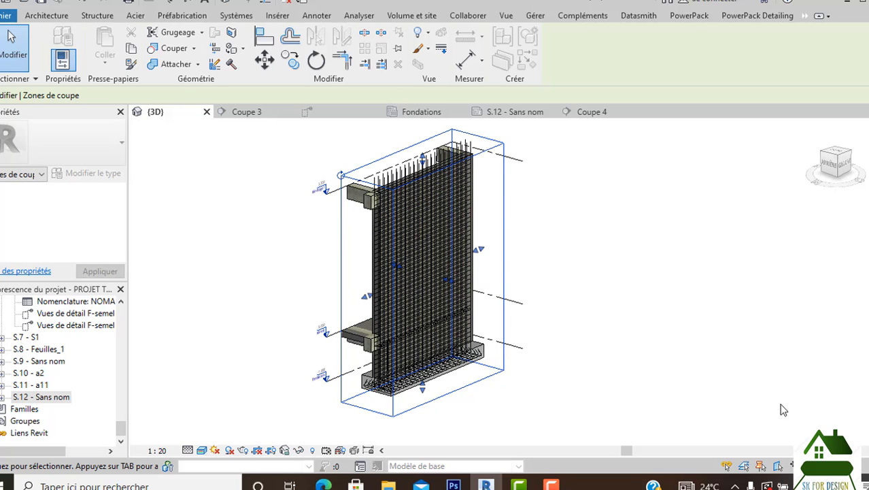
pyautogui.click(686, 282)
pyautogui.scroll(5, 472, 266)
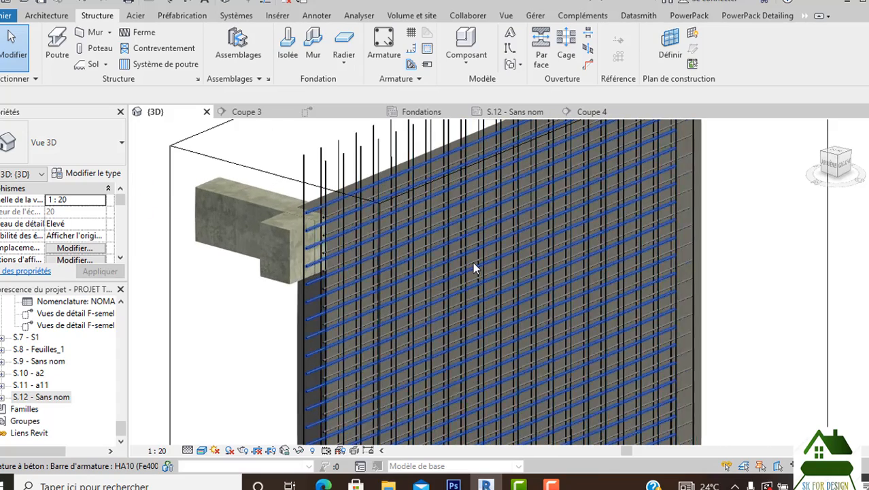
pyautogui.scroll(-4, 475, 267)
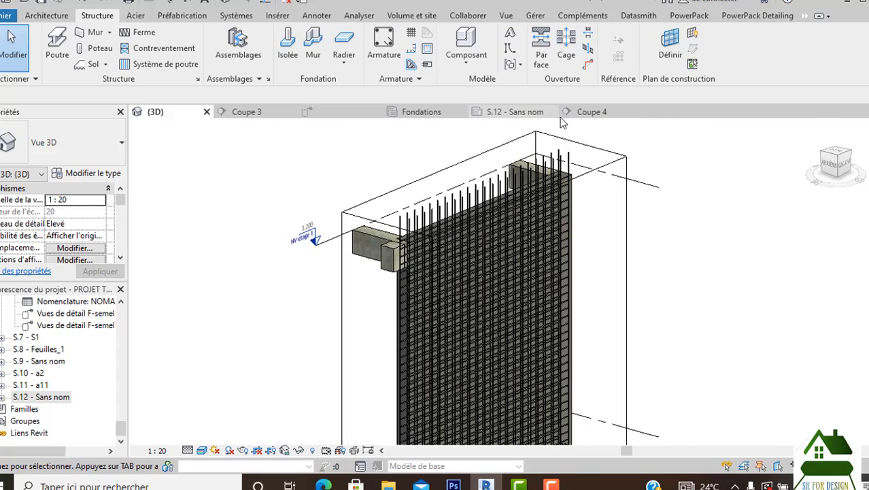
# In Coupe 4, raise the bottom edge of the crop region to the Fondations level so the footing is cropped out.
pyautogui.click(581, 115)
pyautogui.scroll(-3, 616, 272)
pyautogui.moveTo(676, 358); pyautogui.dragTo(602, 221, button='middle')
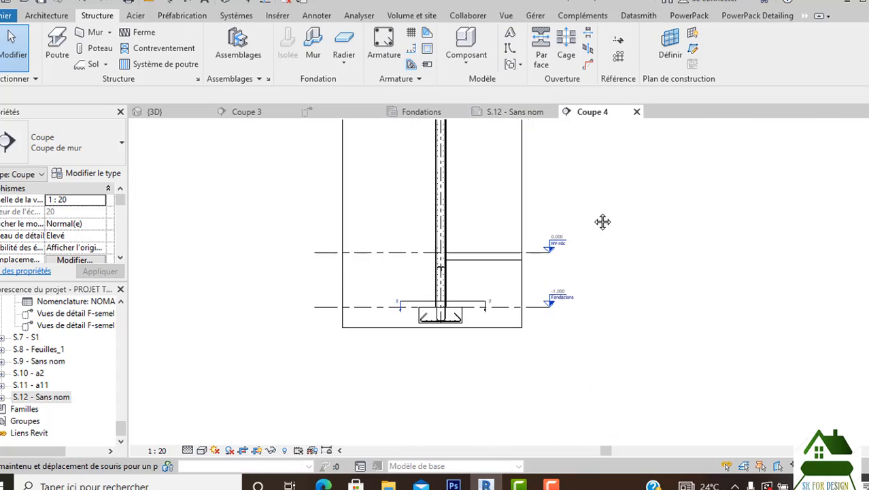
pyautogui.scroll(2, 469, 331)
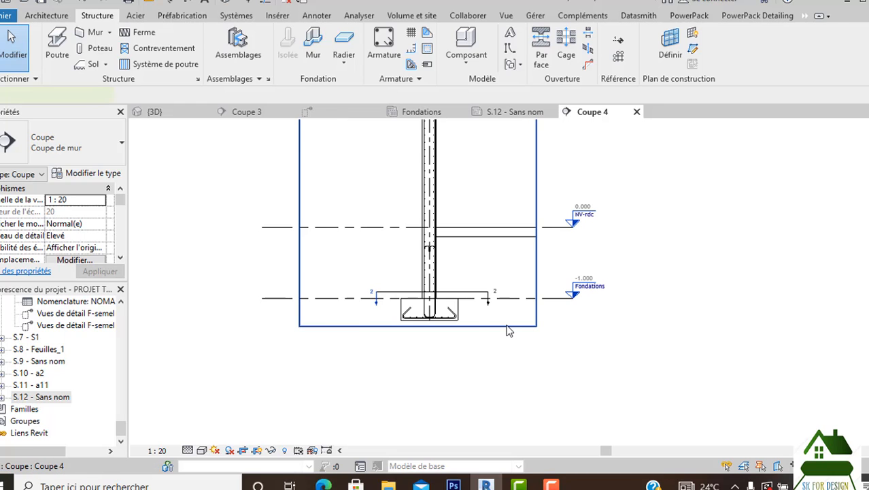
pyautogui.click(507, 326)
pyautogui.scroll(2, 441, 350)
pyautogui.moveTo(412, 321); pyautogui.dragTo(411, 371, button='middle')
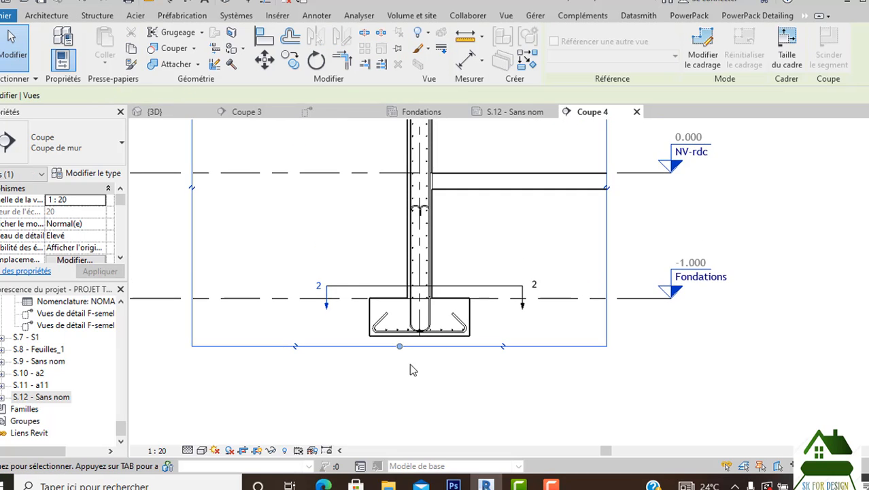
pyautogui.scroll(2, 400, 348)
pyautogui.moveTo(398, 345); pyautogui.dragTo(411, 271)
pyautogui.scroll(-1, 506, 388)
pyautogui.click(506, 367)
pyautogui.scroll(-1, 505, 365)
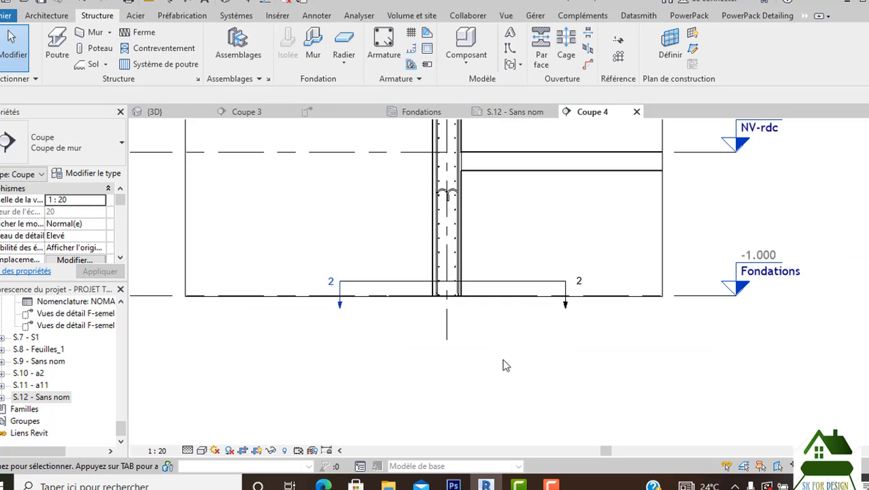
pyautogui.scroll(-1, 506, 368)
pyautogui.moveTo(507, 385); pyautogui.dragTo(493, 442, button='middle')
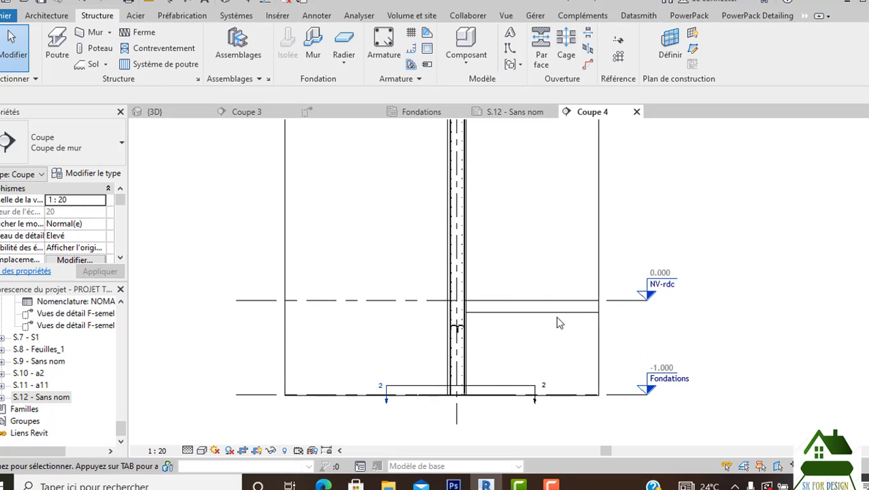
pyautogui.moveTo(556, 323); pyautogui.dragTo(566, 290, button='middle')
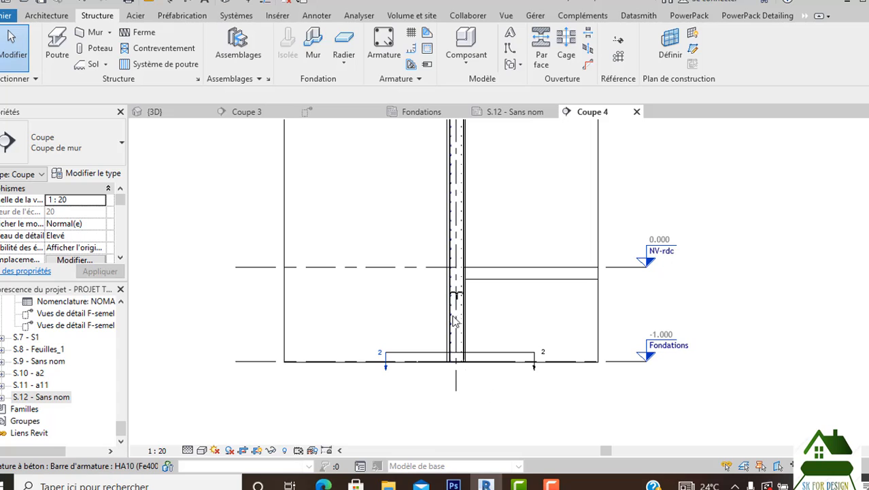
# Hide the hooked HA8 starter bars below NV-rdc in Coupe 4 by element.
pyautogui.scroll(5, 454, 321)
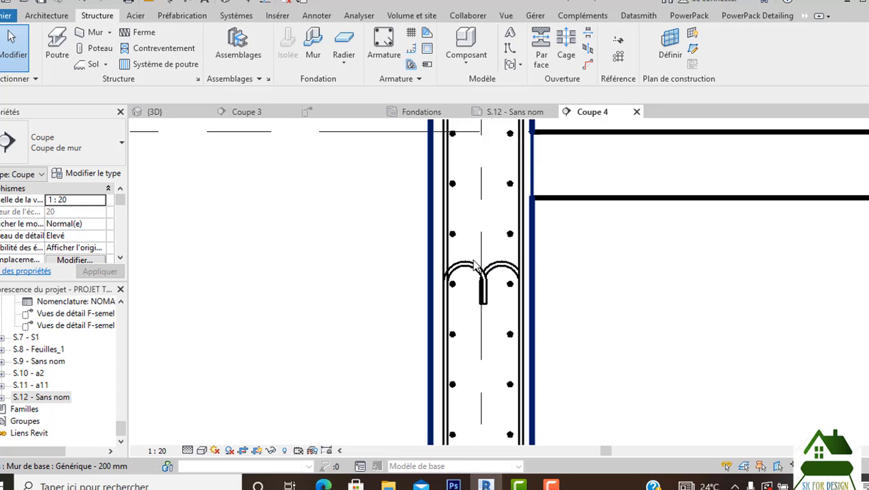
pyautogui.click(474, 271)
pyautogui.scroll(-2, 465, 275)
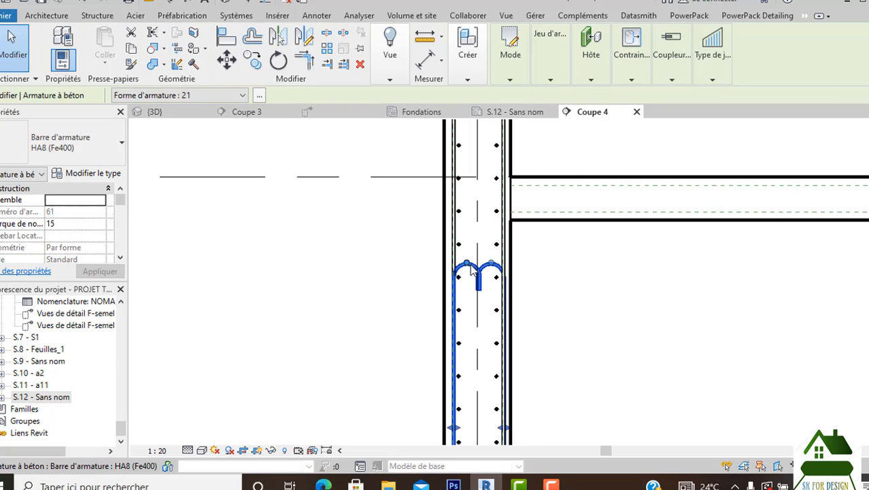
pyautogui.scroll(-2, 496, 326)
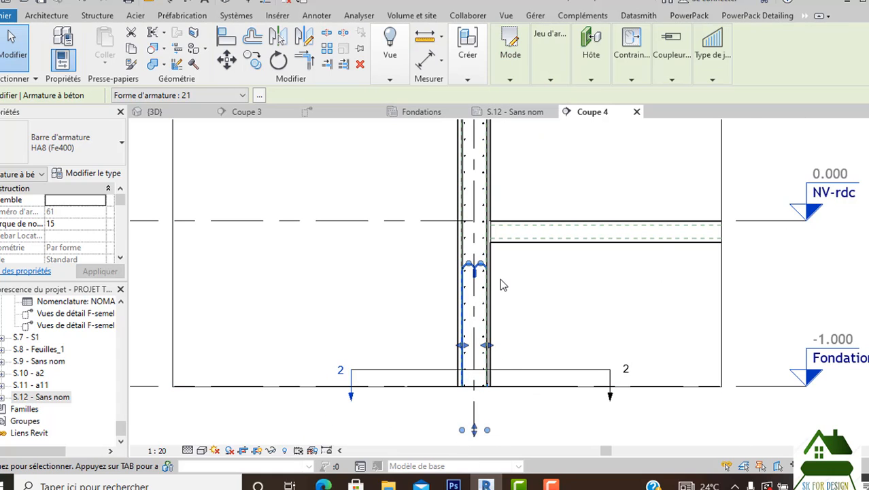
pyautogui.scroll(2, 470, 273)
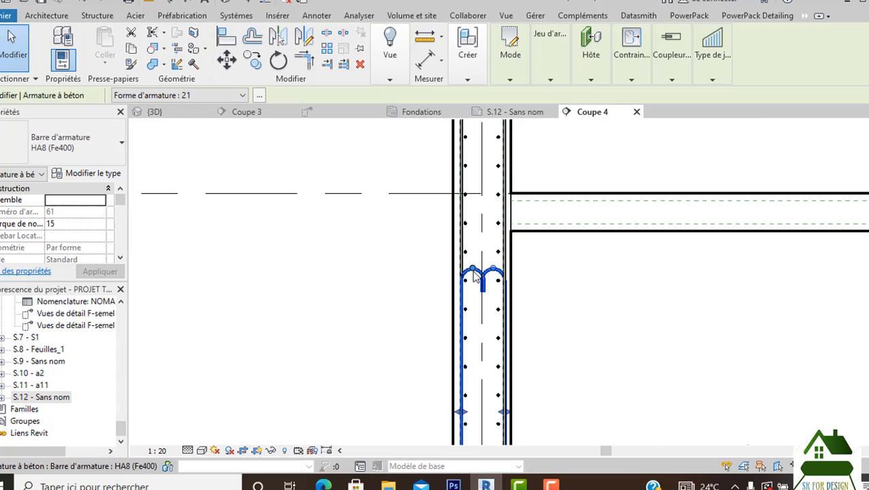
pyautogui.rightClick(474, 273)
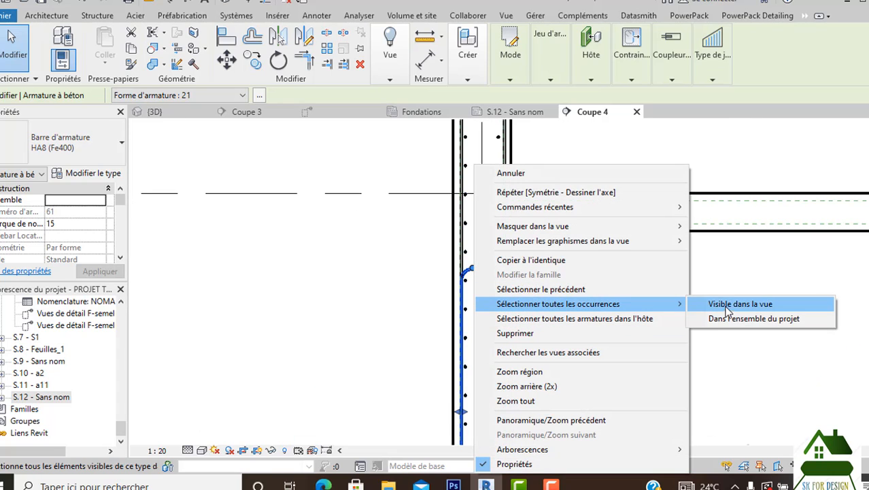
pyautogui.moveTo(635, 222)
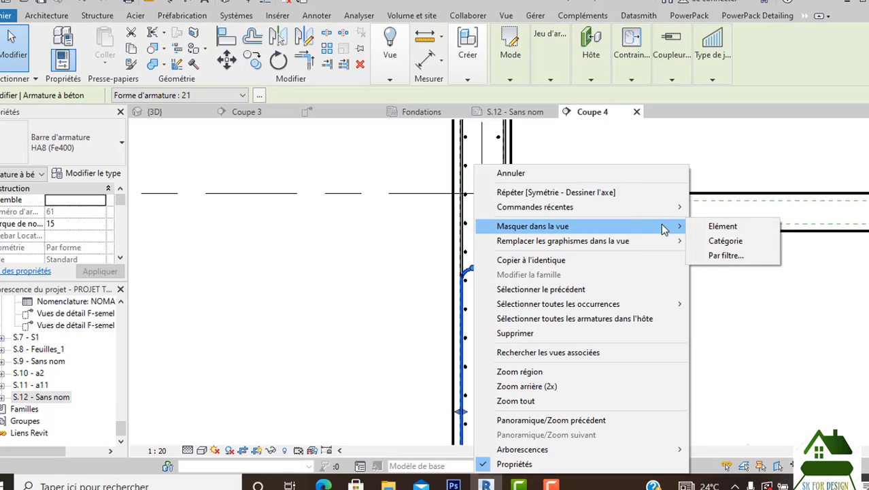
pyautogui.click(707, 226)
pyautogui.scroll(-3, 632, 308)
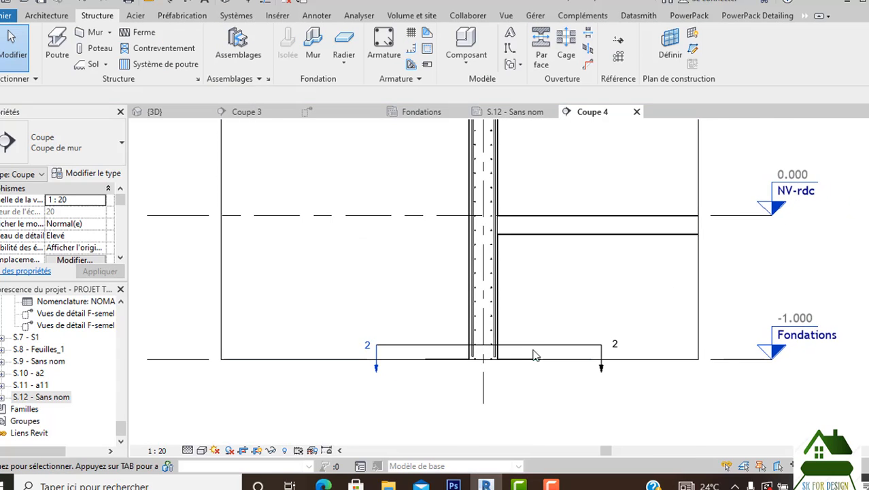
# Extend the lower end of the HA8 vertical bars along the wall's left face down to the top of the footing.
pyautogui.scroll(4, 517, 368)
pyautogui.scroll(2, 439, 368)
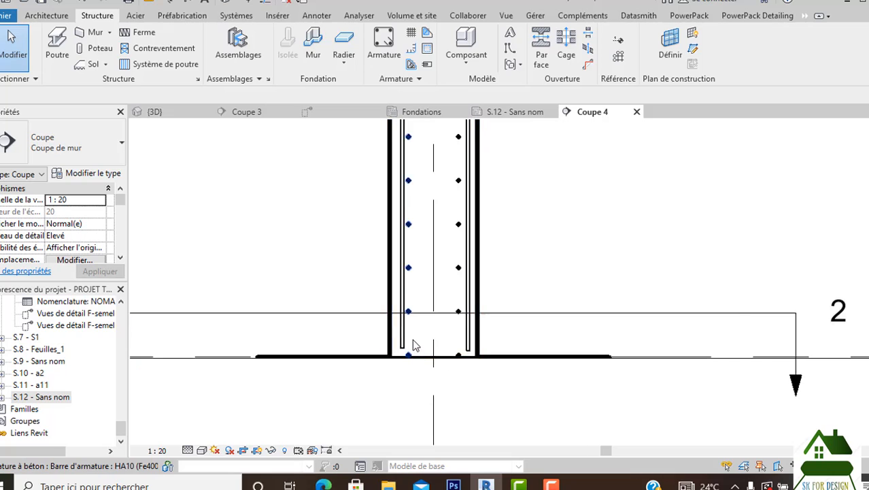
pyautogui.click(395, 368)
pyautogui.scroll(2, 396, 366)
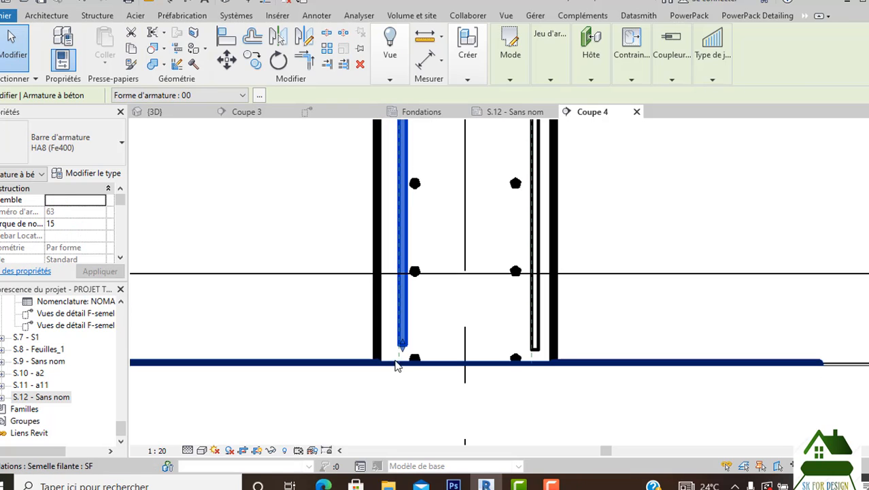
pyautogui.moveTo(402, 350); pyautogui.dragTo(400, 365)
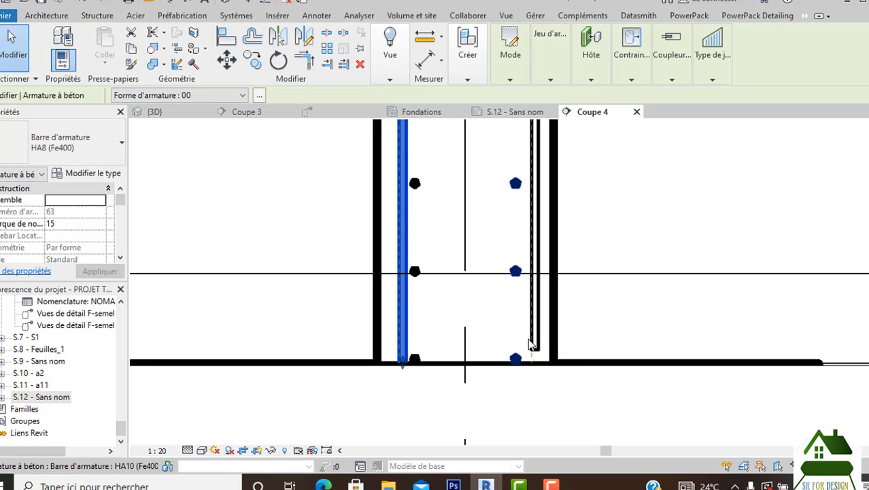
# Extend the lower end of the HA8 vertical bars along the wall's right face down to the top of the footing.
pyautogui.click(534, 347)
pyautogui.moveTo(534, 347); pyautogui.dragTo(535, 368)
pyautogui.click(570, 424)
pyautogui.scroll(-3, 572, 425)
pyautogui.scroll(-5, 570, 424)
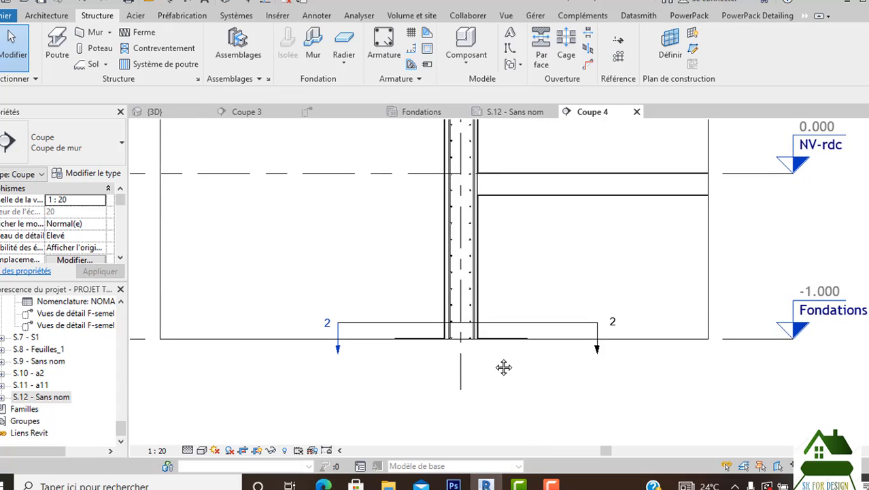
pyautogui.moveTo(545, 279); pyautogui.dragTo(536, 331, button='middle')
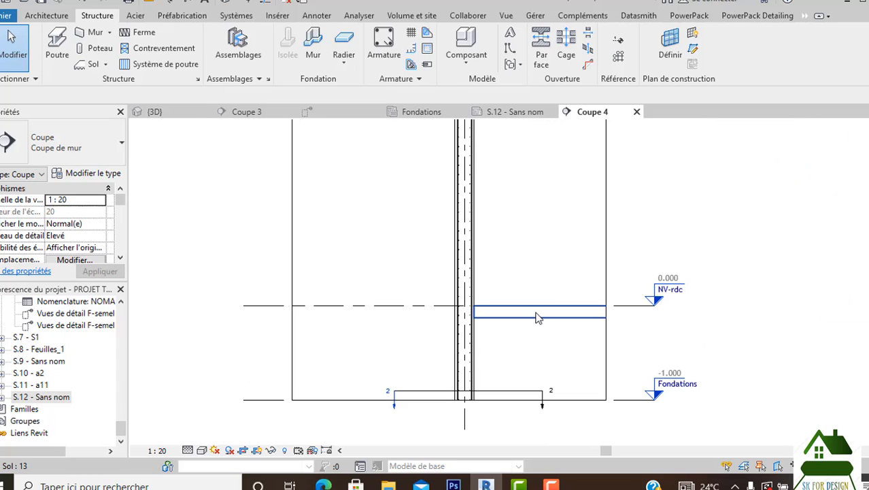
pyautogui.click(538, 316)
pyautogui.rightClick(535, 313)
pyautogui.press('Escape')
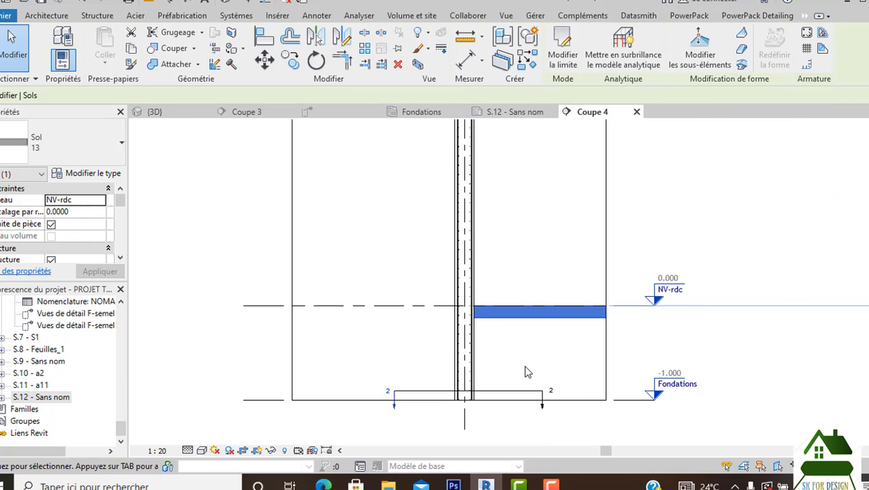
# Narrow the crop region of Coupe 4 by bringing its right and left edges closer to the wall.
pyautogui.scroll(-3, 525, 364)
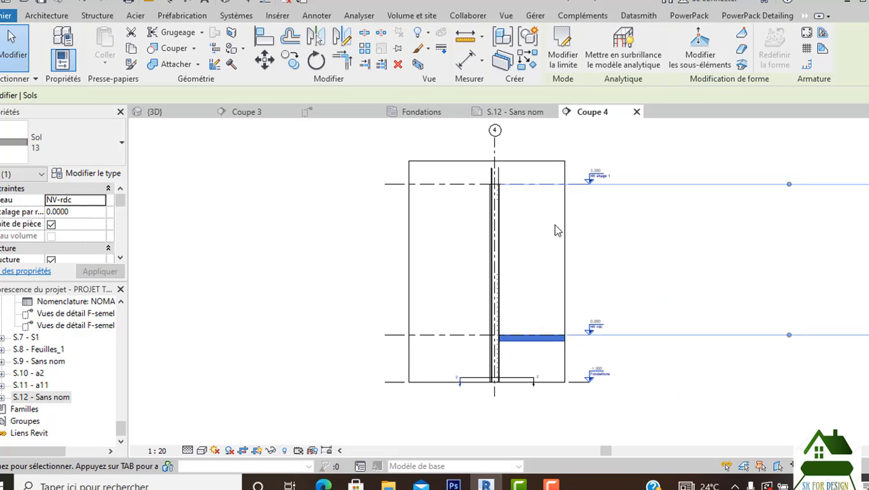
pyautogui.click(566, 231)
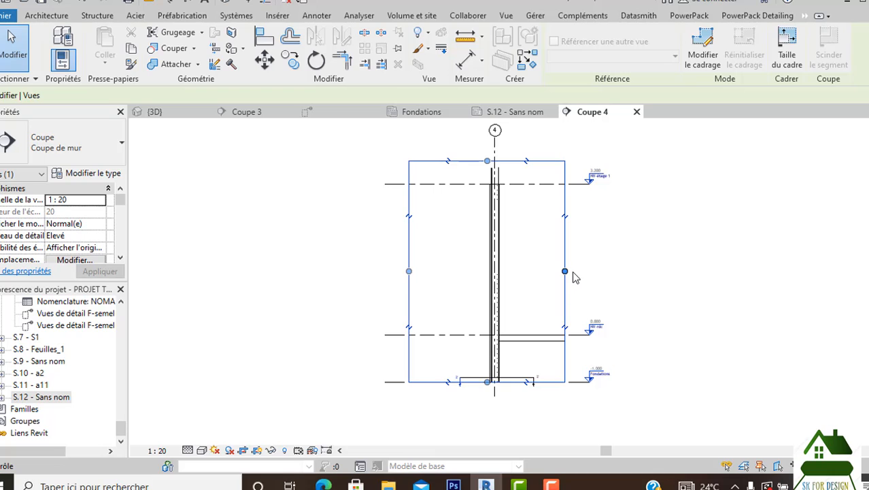
pyautogui.moveTo(565, 270); pyautogui.dragTo(544, 271)
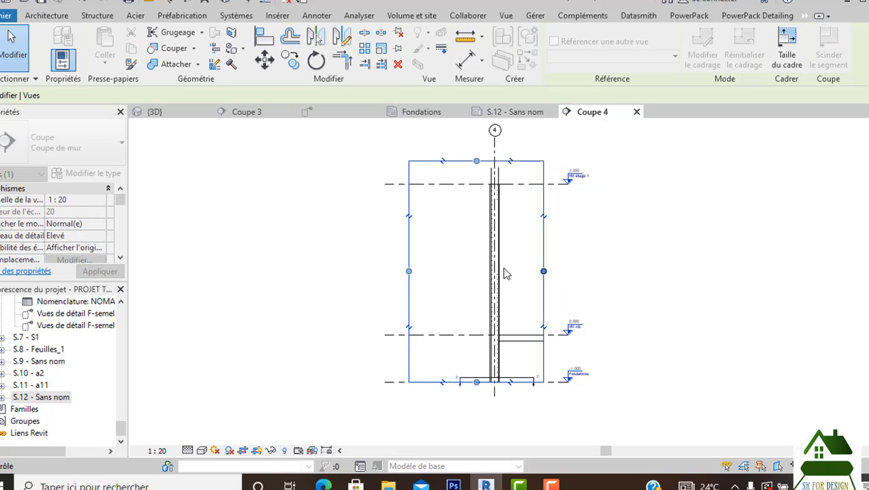
pyautogui.moveTo(409, 273); pyautogui.dragTo(432, 271)
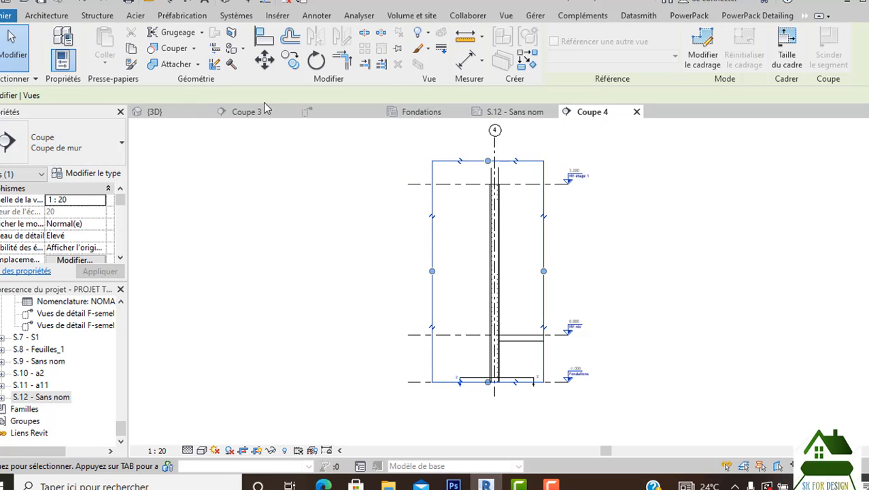
# Examine the annotated footing section in Coupe 3, including its bar tags, dimensions and the starter bar detail.
pyautogui.click(285, 112)
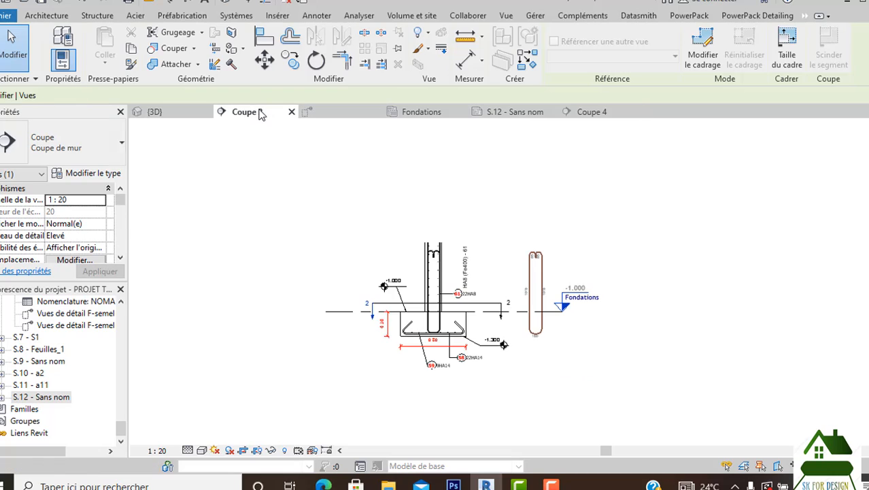
pyautogui.scroll(3, 444, 287)
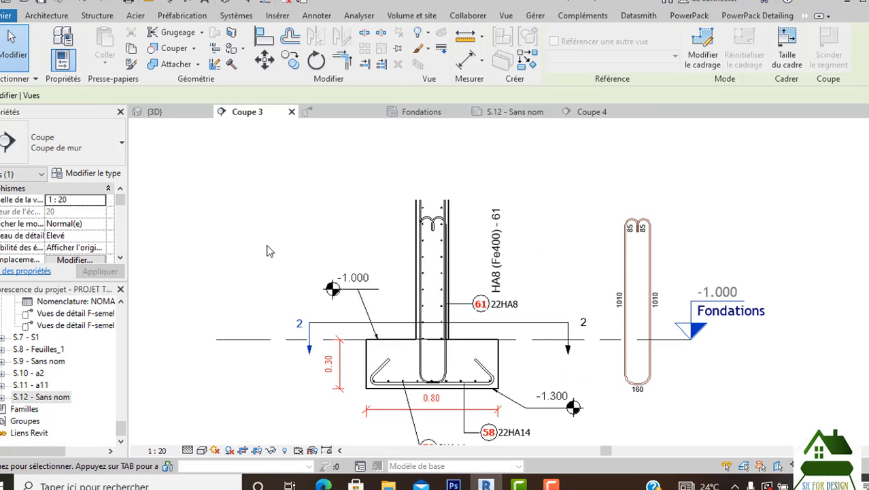
pyautogui.scroll(-2, 464, 229)
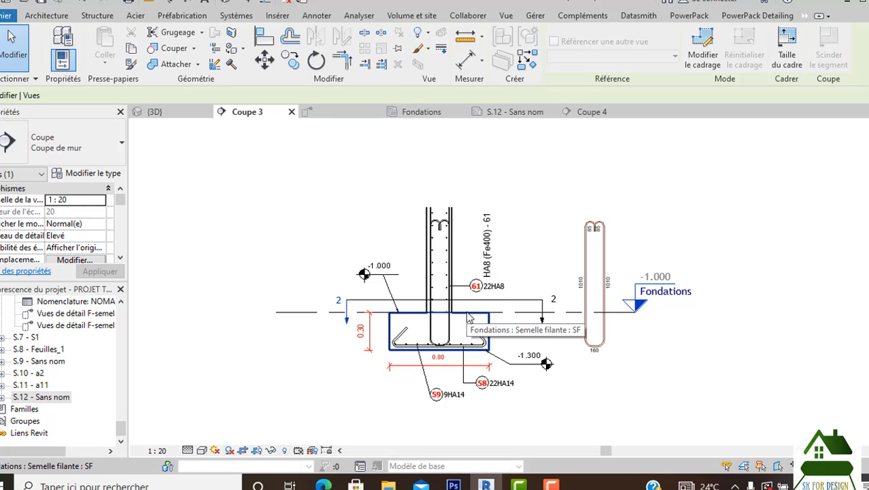
pyautogui.scroll(-1, 468, 316)
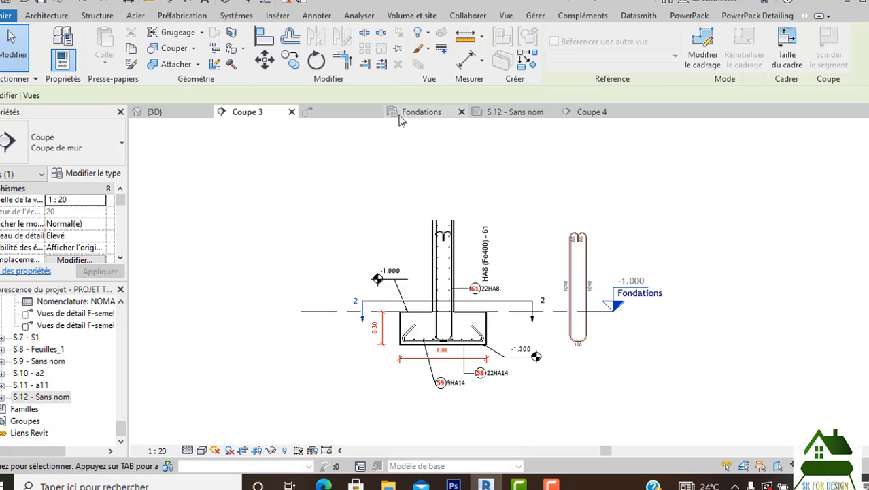
# Lower the bottom edge of the Coupe 4 crop region below the strip footing.
pyautogui.click(596, 114)
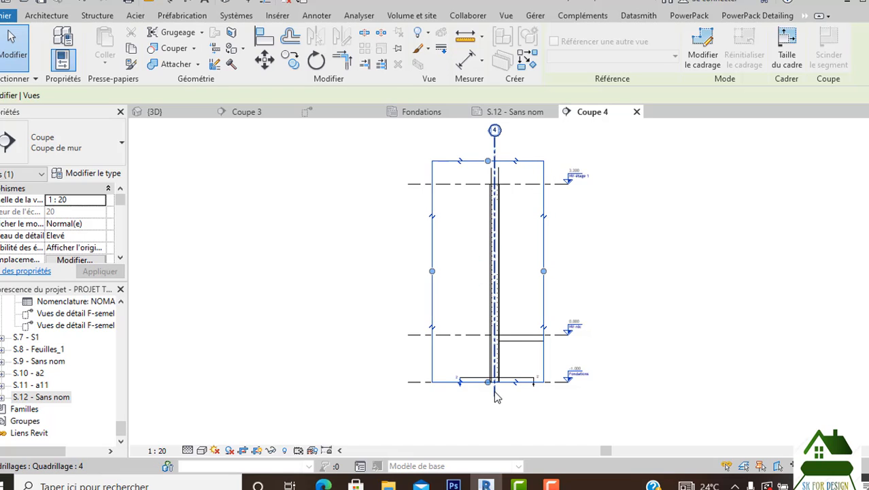
pyautogui.moveTo(489, 382); pyautogui.dragTo(515, 438)
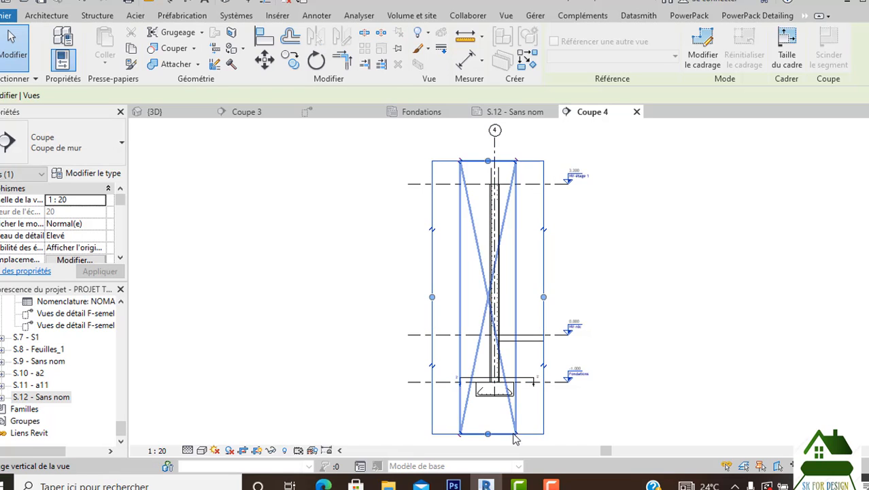
pyautogui.scroll(3, 489, 410)
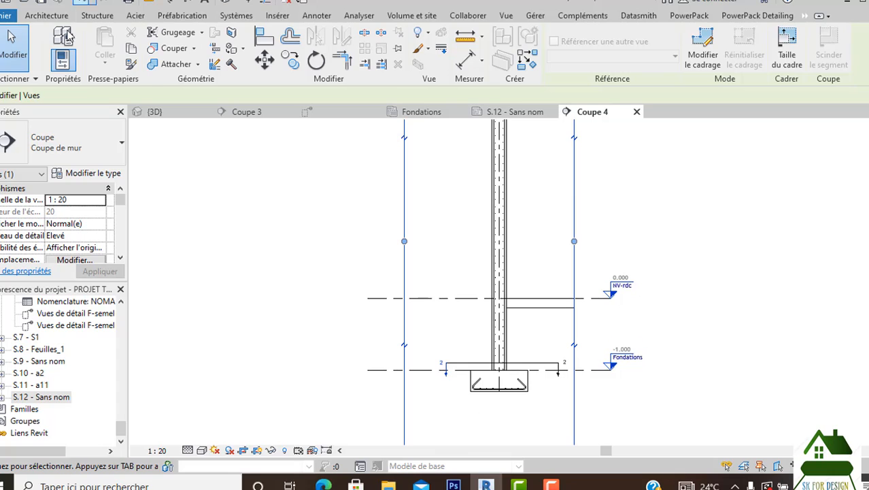
# Create a rectangular callout in Coupe 4 around the wall, from above its top down to the top of the footing.
pyautogui.click(510, 17)
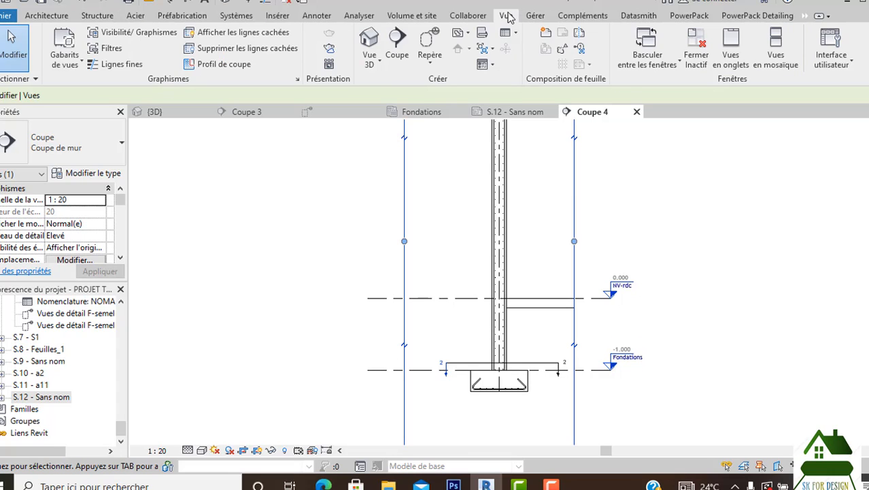
pyautogui.click(429, 60)
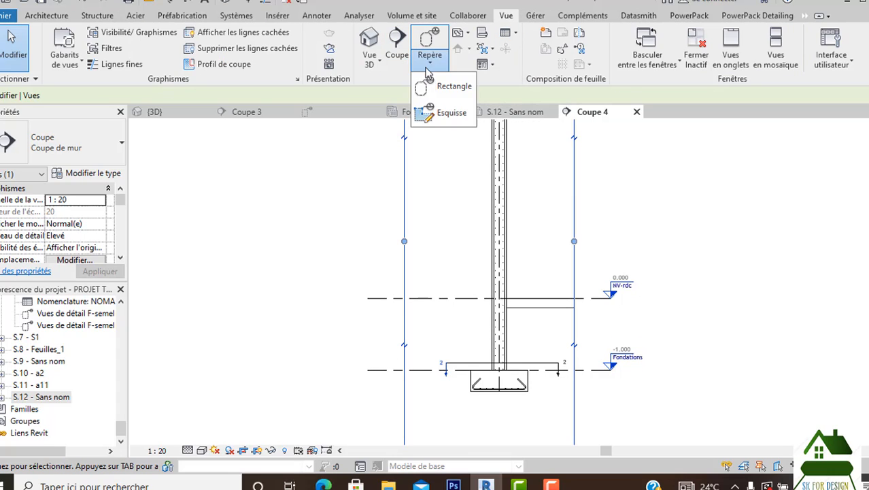
pyautogui.click(439, 87)
pyautogui.moveTo(460, 325); pyautogui.dragTo(468, 390, button='middle')
pyautogui.scroll(-2, 468, 390)
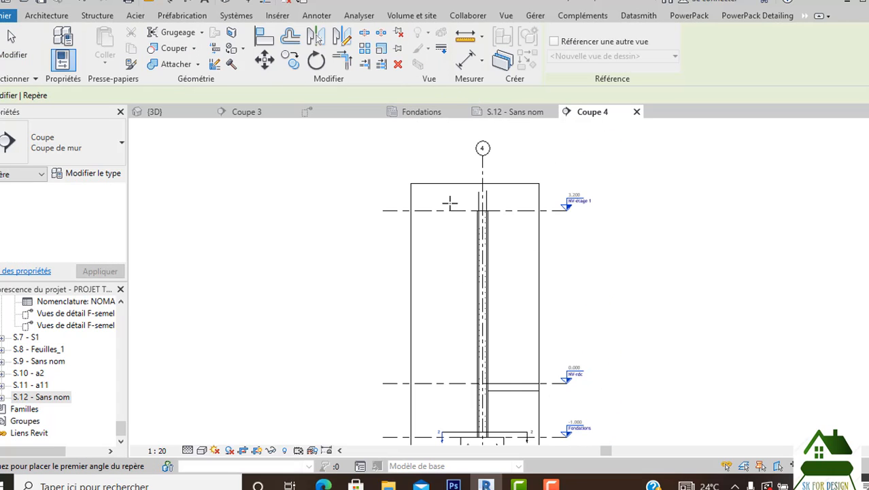
pyautogui.click(443, 193)
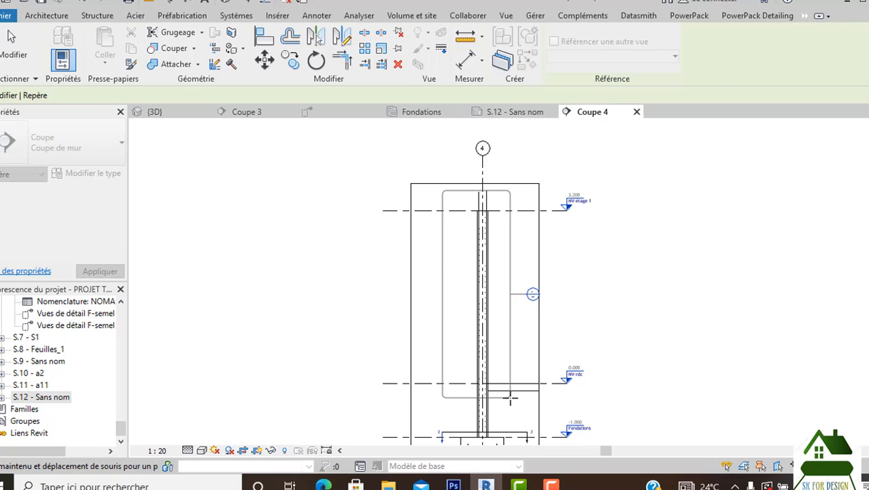
pyautogui.scroll(3, 510, 398)
pyautogui.scroll(5, 500, 348)
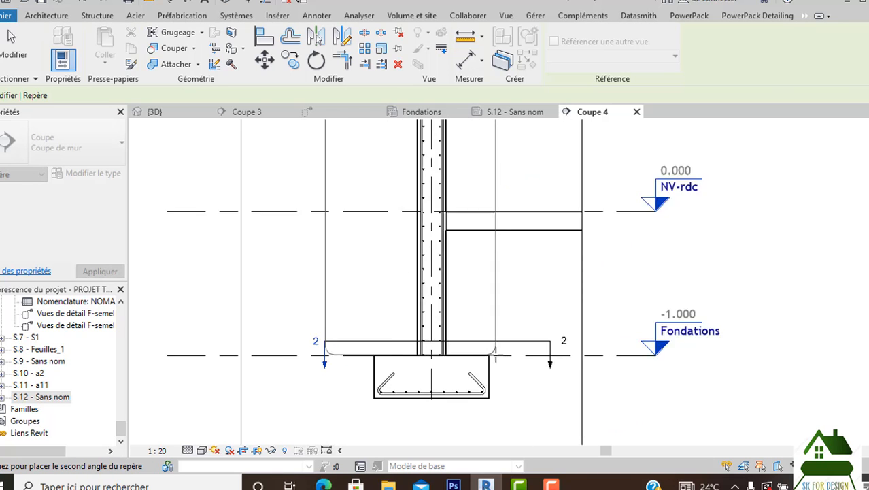
pyautogui.click(487, 366)
pyautogui.scroll(-8, 487, 365)
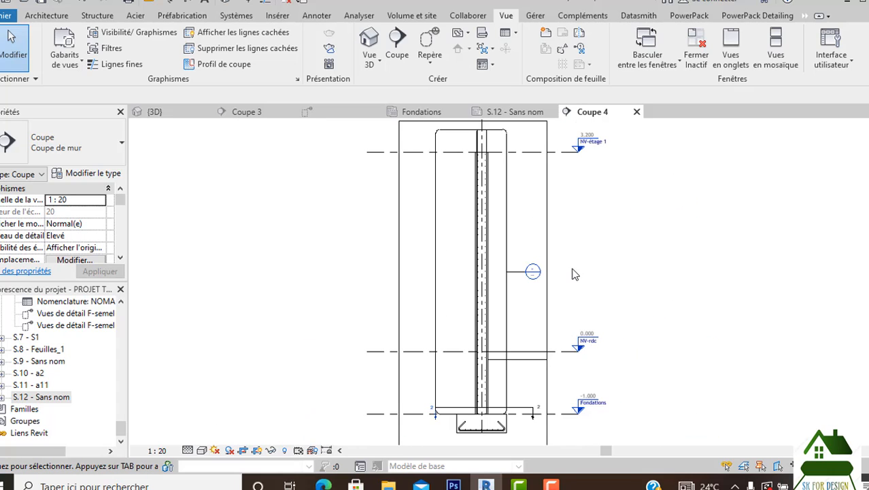
# Open the new callout's view and examine how the wall and its base are framed.
pyautogui.doubleClick(533, 273)
pyautogui.moveTo(570, 396); pyautogui.dragTo(546, 310, button='middle')
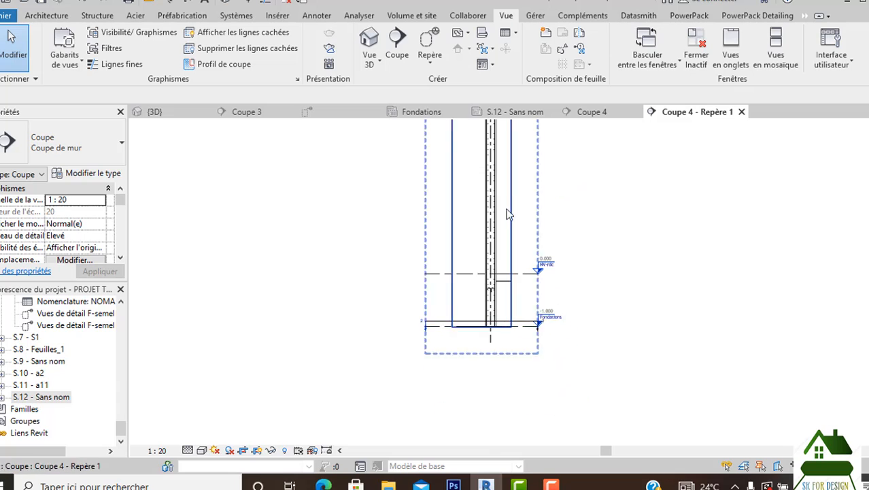
pyautogui.scroll(2, 503, 203)
pyautogui.scroll(2, 481, 325)
pyautogui.scroll(-3, 507, 298)
pyautogui.moveTo(528, 269); pyautogui.dragTo(510, 285, button='middle')
pyautogui.scroll(-2, 499, 273)
pyautogui.scroll(2, 508, 286)
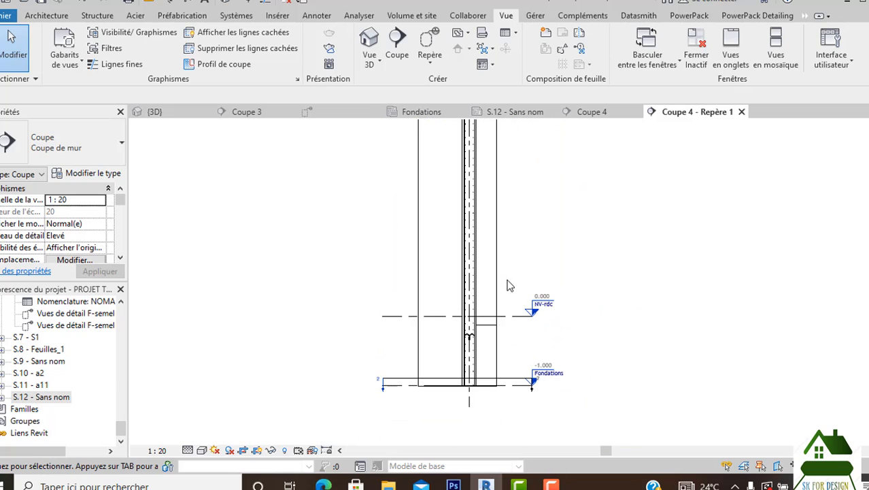
pyautogui.scroll(1, 495, 258)
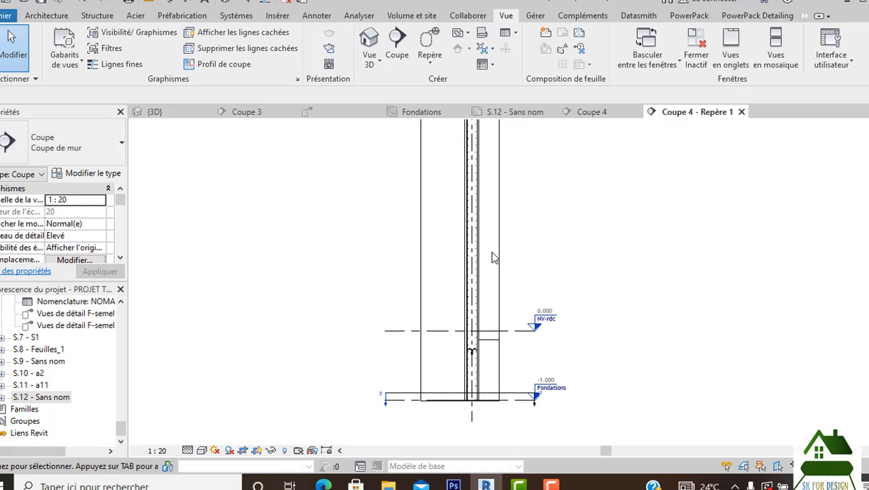
# Widen the callout view's crop region by moving its right edge farther from the wall.
pyautogui.click(500, 246)
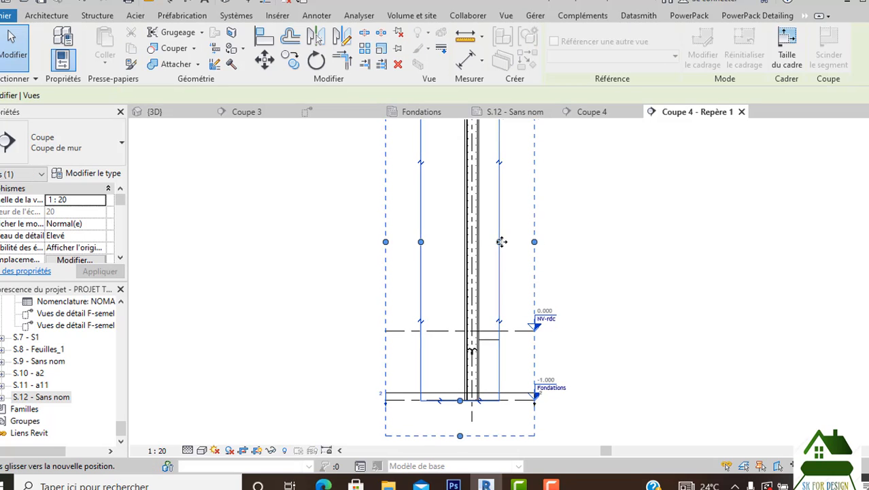
pyautogui.moveTo(501, 242); pyautogui.dragTo(554, 243)
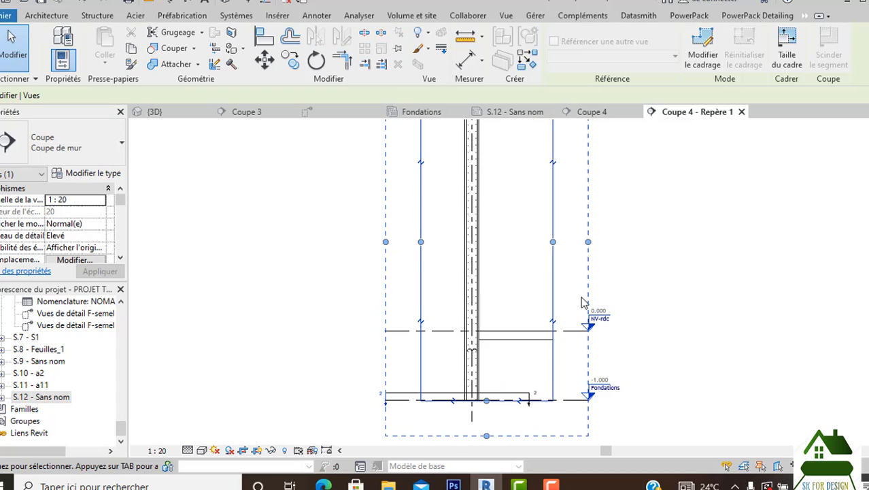
pyautogui.scroll(-1, 574, 235)
pyautogui.moveTo(202, 167); pyautogui.dragTo(187, 203, button='middle')
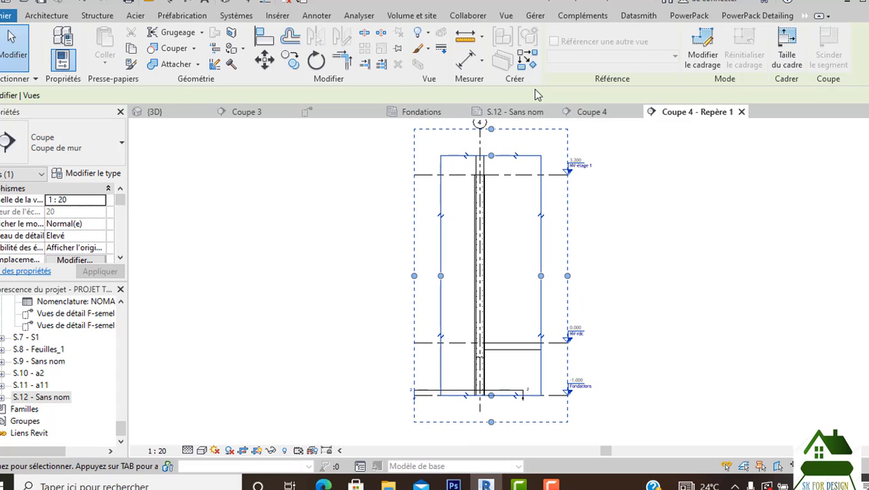
# Return to Coupe 4 and delete the callout around the wall together with its view.
pyautogui.click(607, 110)
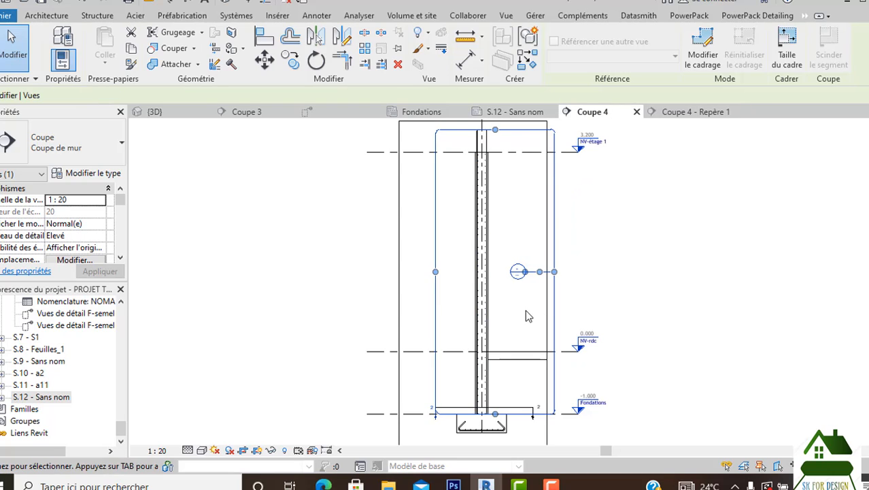
pyautogui.scroll(-2, 550, 303)
pyautogui.click(634, 291)
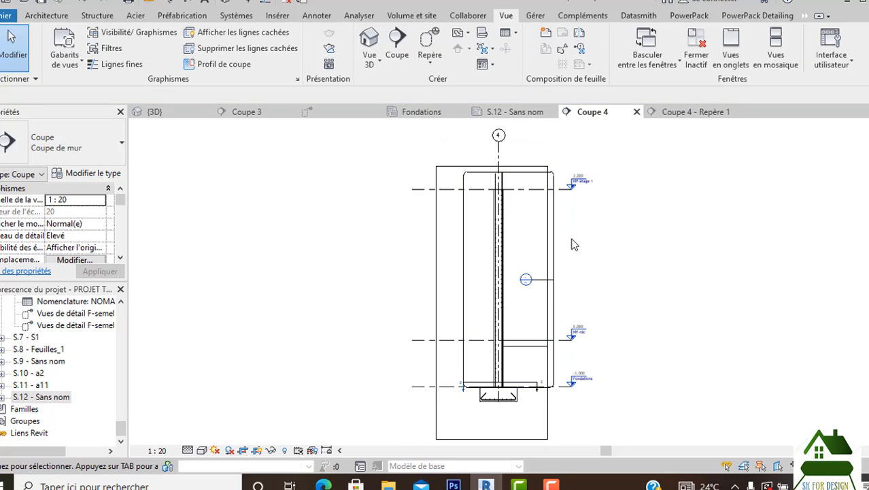
pyautogui.click(485, 178)
pyautogui.press('Delete')
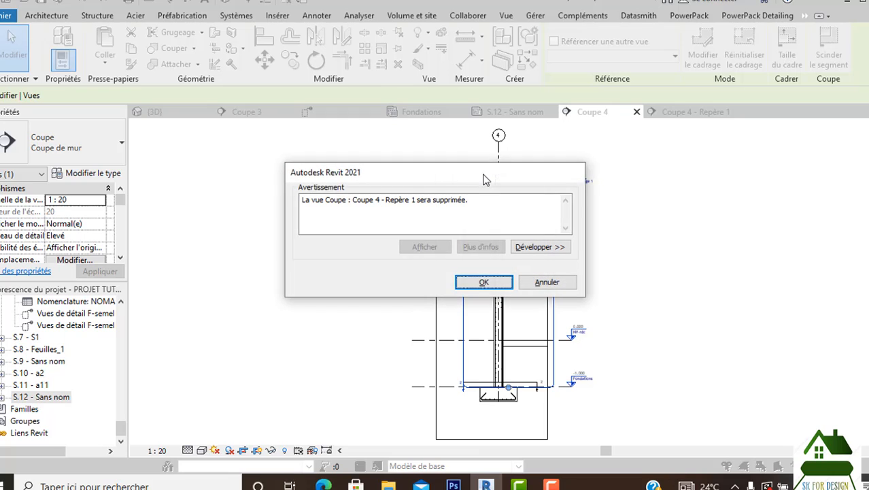
pyautogui.click(483, 283)
# Raise the bottom edge of the Coupe 4 crop region to the Fondations level line, cropping out the footing.
pyautogui.moveTo(505, 440); pyautogui.dragTo(505, 402, button='middle')
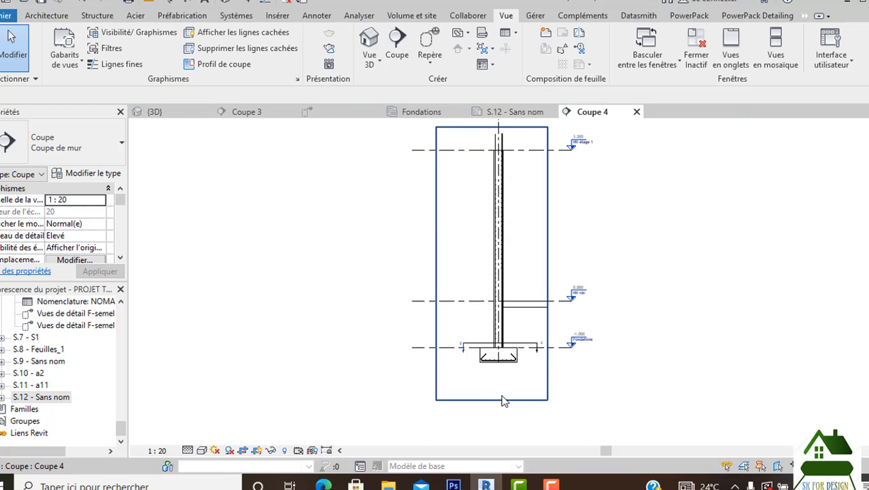
pyautogui.scroll(1, 503, 401)
pyautogui.click(495, 401)
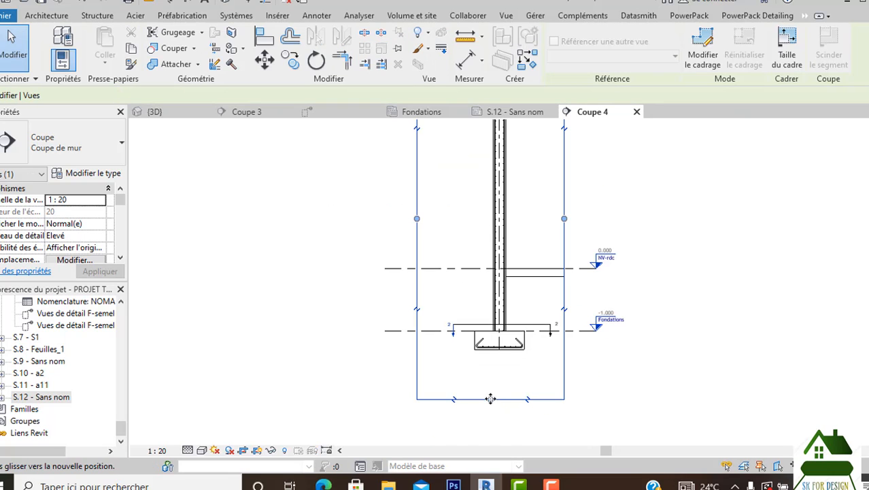
pyautogui.moveTo(490, 398); pyautogui.dragTo(492, 331)
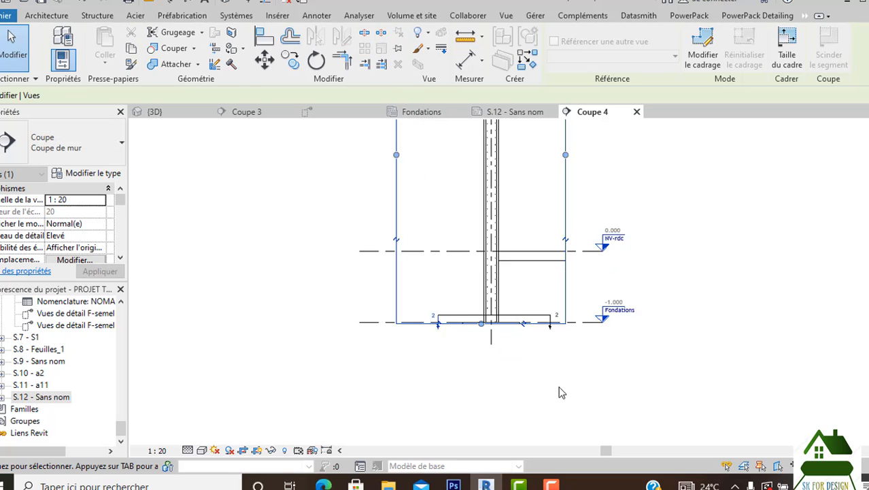
pyautogui.click(560, 390)
pyautogui.scroll(3, 469, 310)
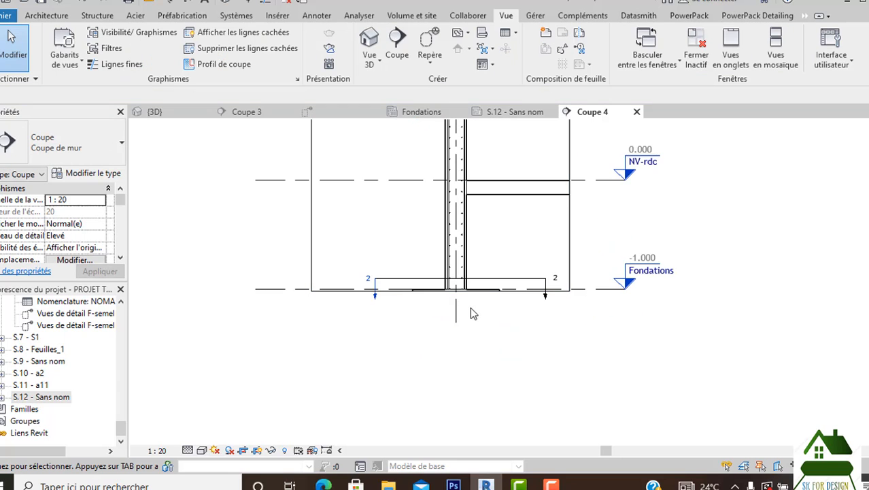
pyautogui.click(577, 287)
pyautogui.scroll(2, 378, 303)
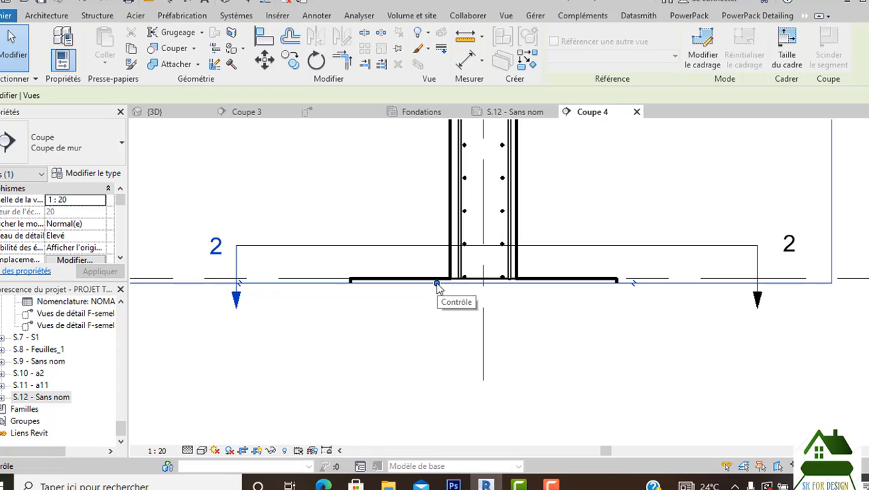
pyautogui.moveTo(438, 284)
pyautogui.mouseDown()
pyautogui.moveTo(433, 277)
pyautogui.moveTo(442, 289)
pyautogui.mouseUp()
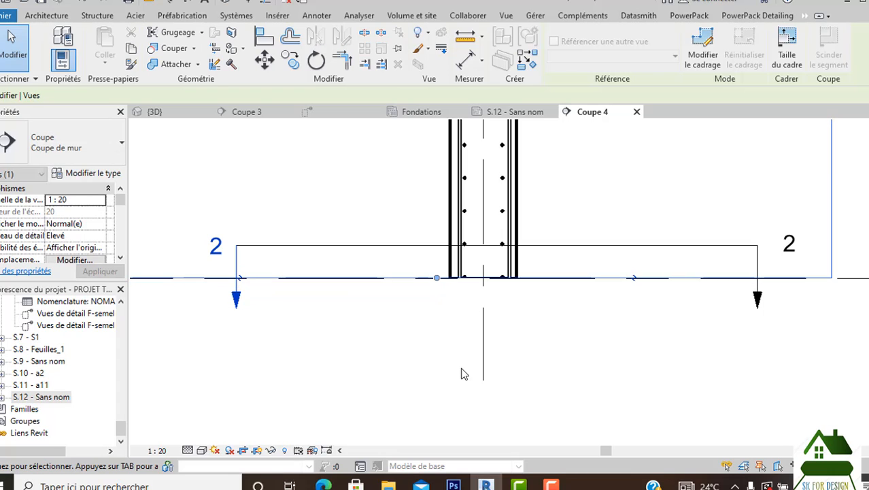
pyautogui.click(469, 326)
# Shift the HA10 bar sets on both wall faces slightly upward so the lowest bars sit fully above the Fondations level.
pyautogui.scroll(2, 473, 285)
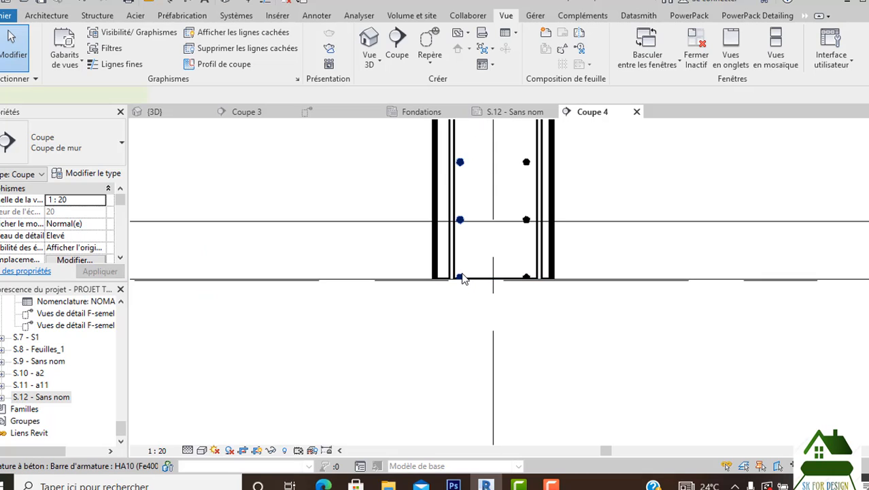
pyautogui.click(462, 279)
pyautogui.scroll(2, 460, 280)
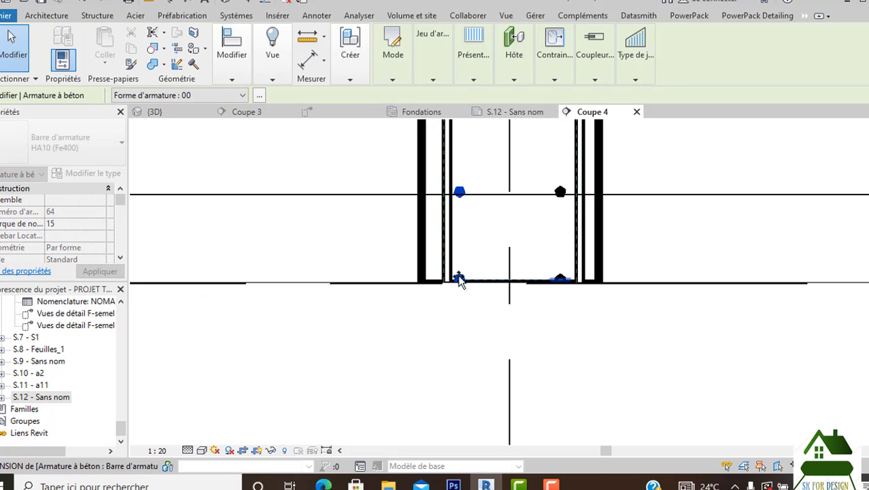
pyautogui.moveTo(460, 281); pyautogui.dragTo(460, 267)
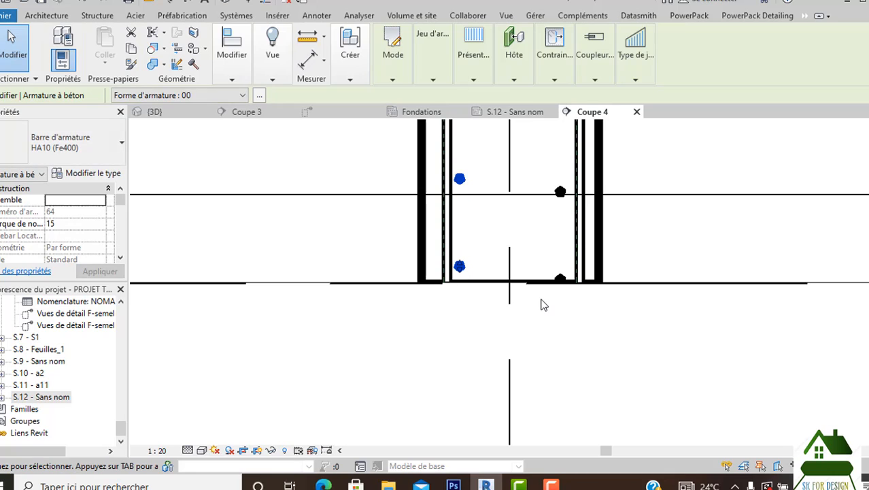
pyautogui.click(559, 280)
pyautogui.moveTo(559, 281); pyautogui.dragTo(561, 271)
pyautogui.press('Escape')
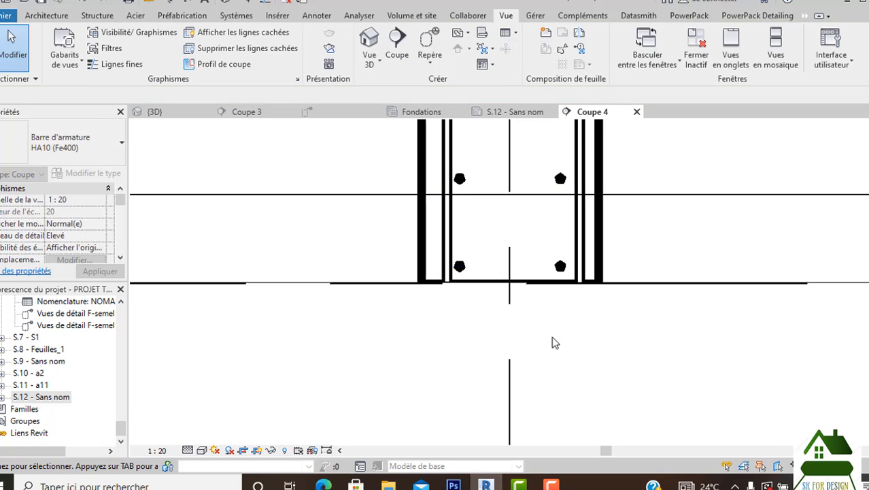
# Hide the detail view marker 2 at the wall base as an individual element in Coupe 4.
pyautogui.scroll(-5, 551, 336)
pyautogui.scroll(2, 686, 306)
pyautogui.scroll(-1, 653, 340)
pyautogui.scroll(-2, 645, 342)
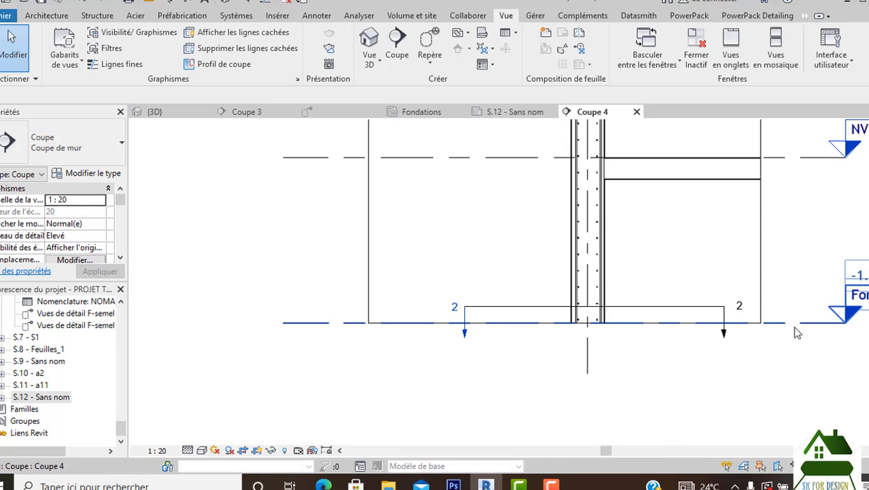
pyautogui.click(809, 326)
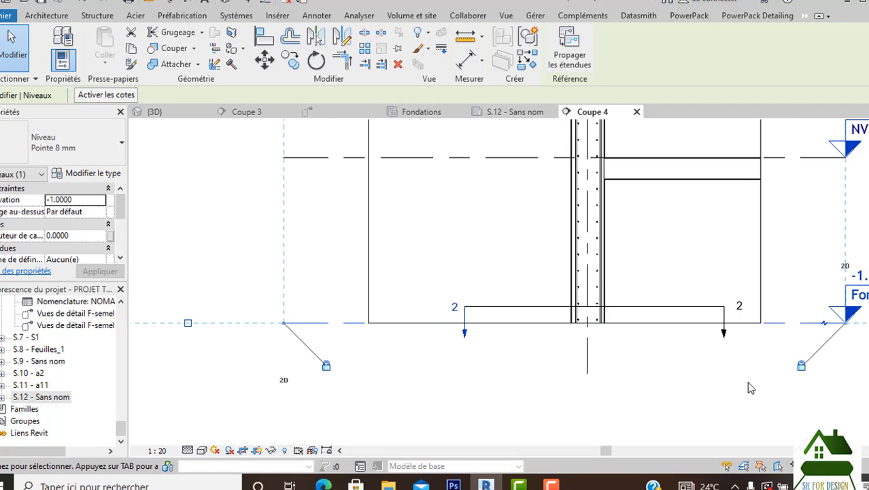
pyautogui.press('Escape')
pyautogui.scroll(-2, 691, 404)
pyautogui.moveTo(691, 404); pyautogui.dragTo(618, 418, button='middle')
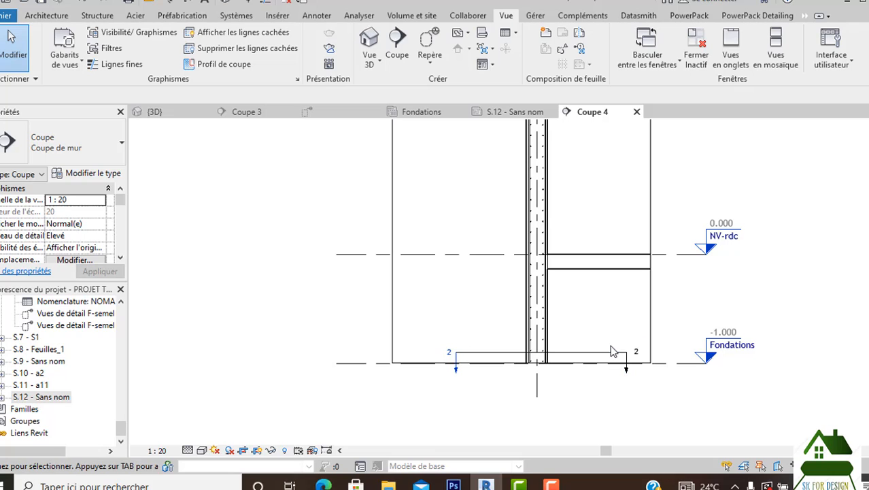
pyautogui.click(610, 348)
pyautogui.rightClick(610, 348)
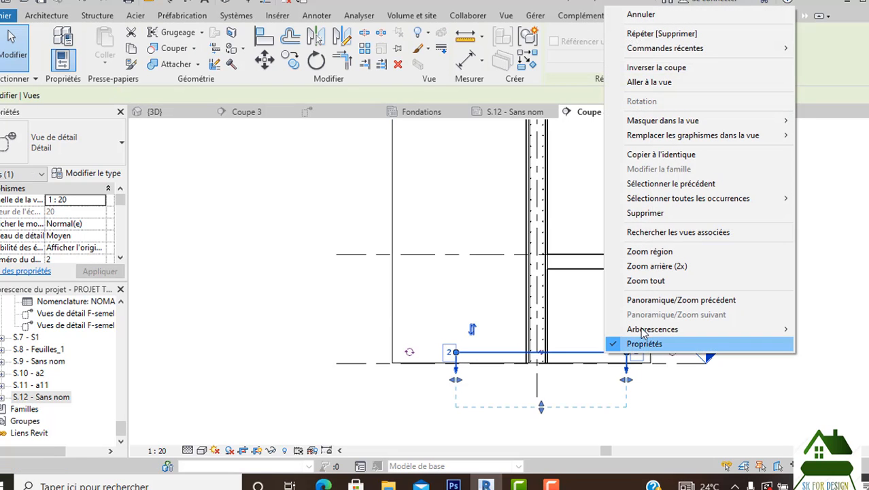
pyautogui.moveTo(701, 124)
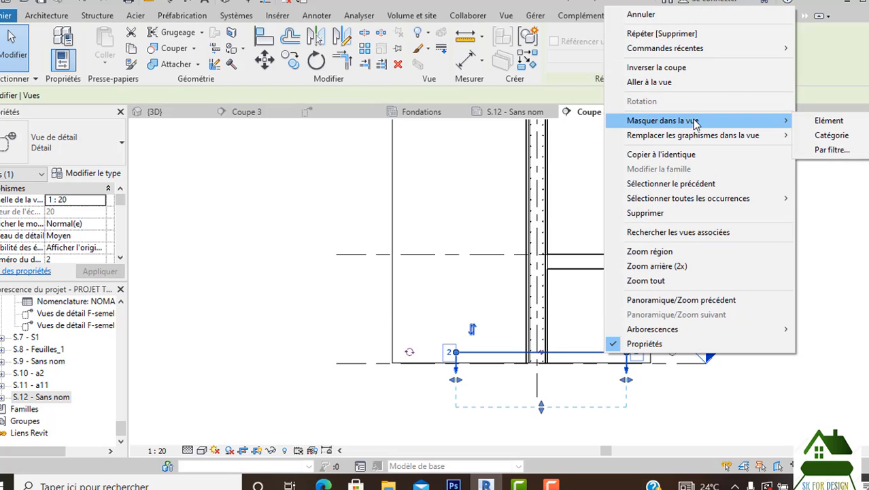
pyautogui.click(827, 121)
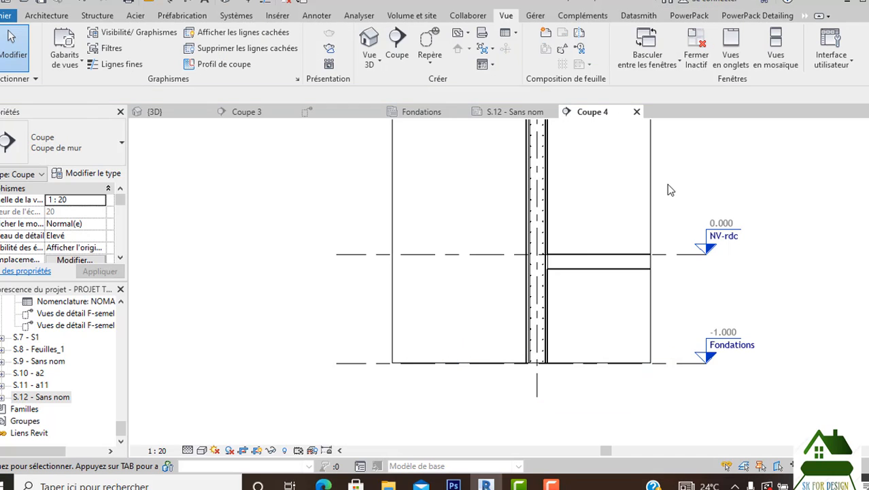
# Widen the Coupe 4 crop region by moving its right edge farther from the wall.
pyautogui.moveTo(667, 188); pyautogui.dragTo(617, 223, button='middle')
pyautogui.scroll(-4, 598, 204)
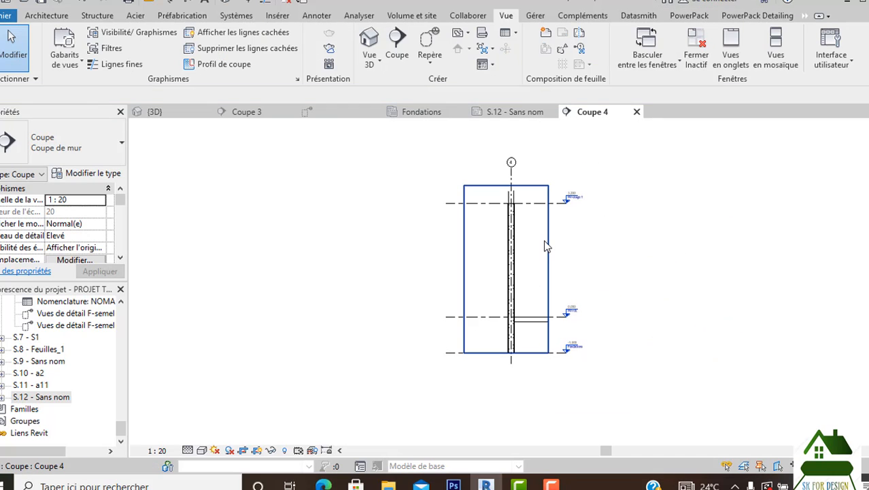
pyautogui.click(556, 267)
pyautogui.scroll(2, 556, 267)
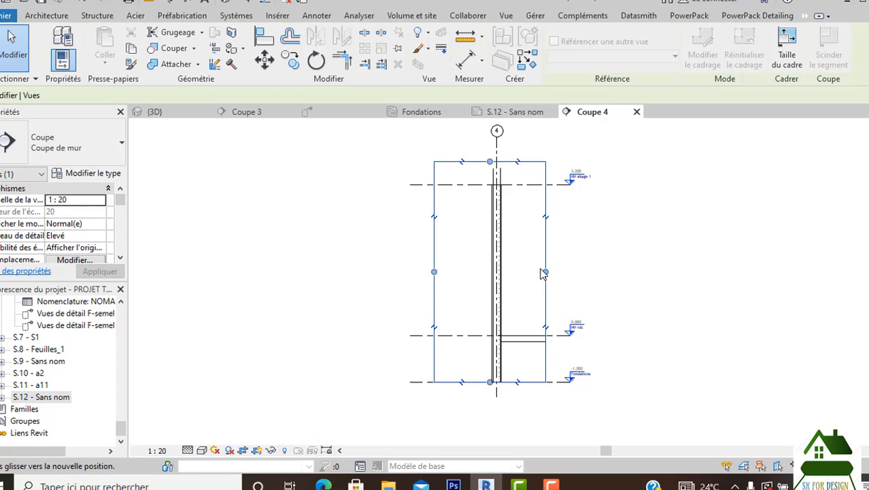
pyautogui.click(625, 285)
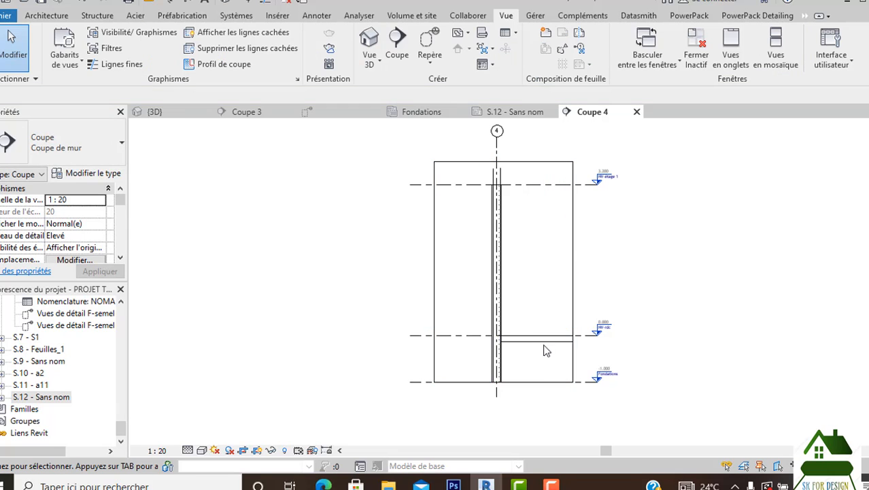
pyautogui.moveTo(544, 321); pyautogui.dragTo(538, 317, button='middle')
pyautogui.scroll(3, 508, 249)
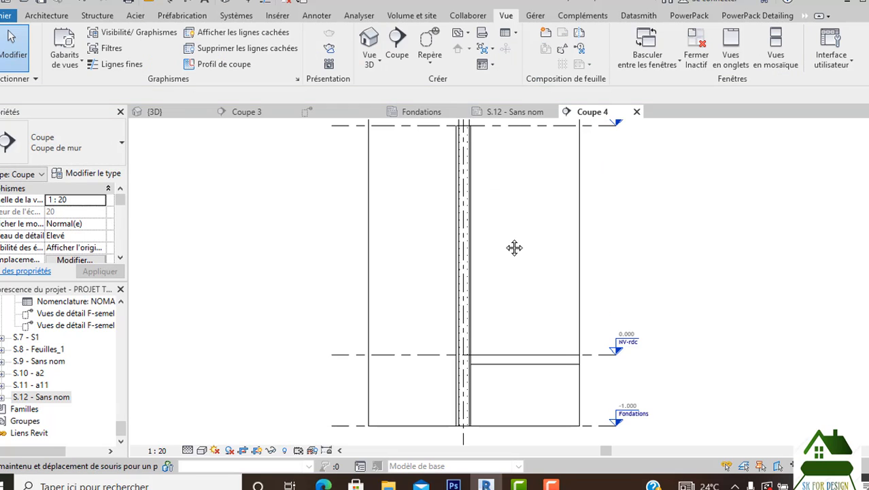
# Cut a horizontal section of the Vue de détail type Détail across the wall in Coupe 4, between NV-rdc and NV-étage 1.
pyautogui.moveTo(515, 247)
pyautogui.mouseDown(button='middle')
pyautogui.moveTo(467, 255)
pyautogui.moveTo(516, 257)
pyautogui.moveTo(512, 246)
pyautogui.mouseUp(button='middle')
pyautogui.scroll(3, 470, 255)
pyautogui.scroll(-2, 449, 217)
pyautogui.scroll(-3, 514, 255)
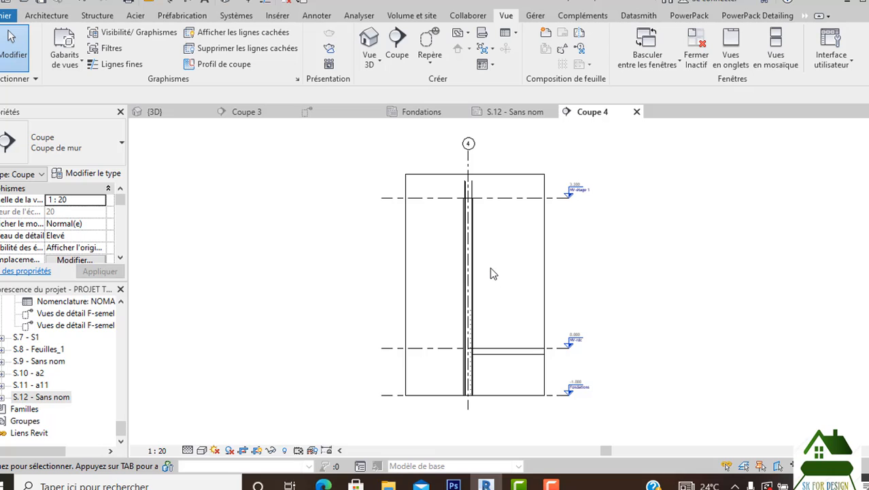
pyautogui.scroll(4, 491, 271)
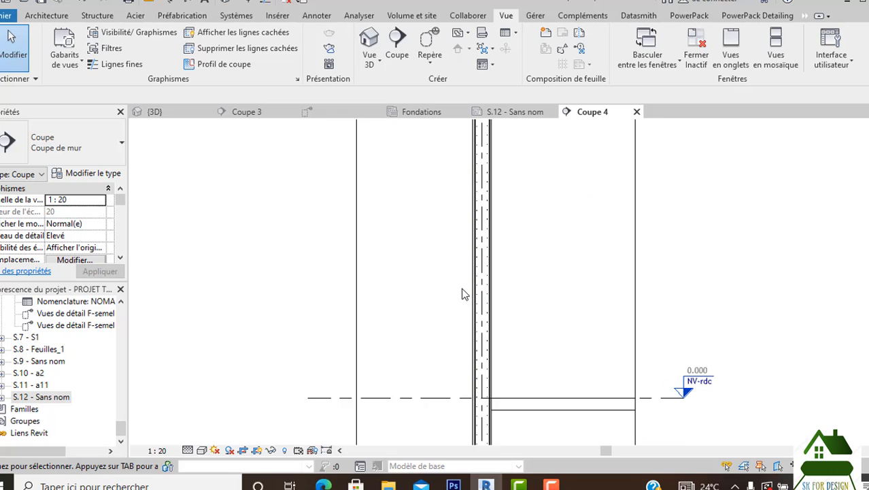
pyautogui.scroll(-4, 462, 294)
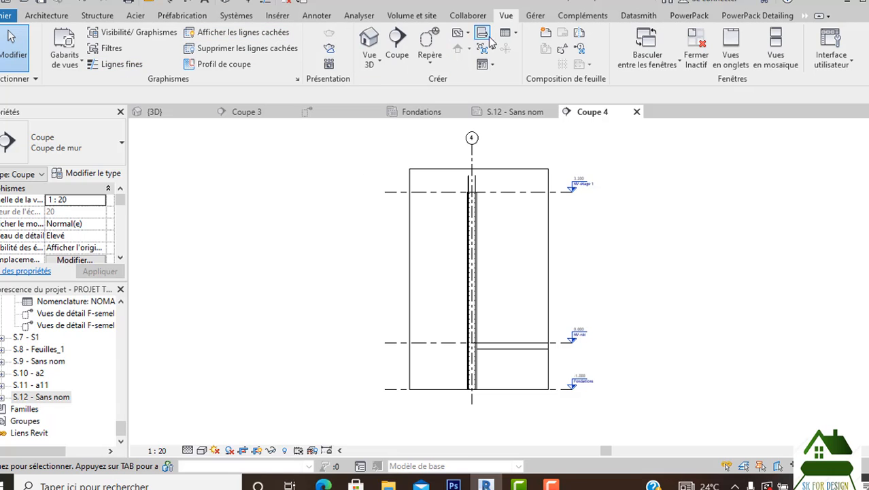
pyautogui.click(397, 45)
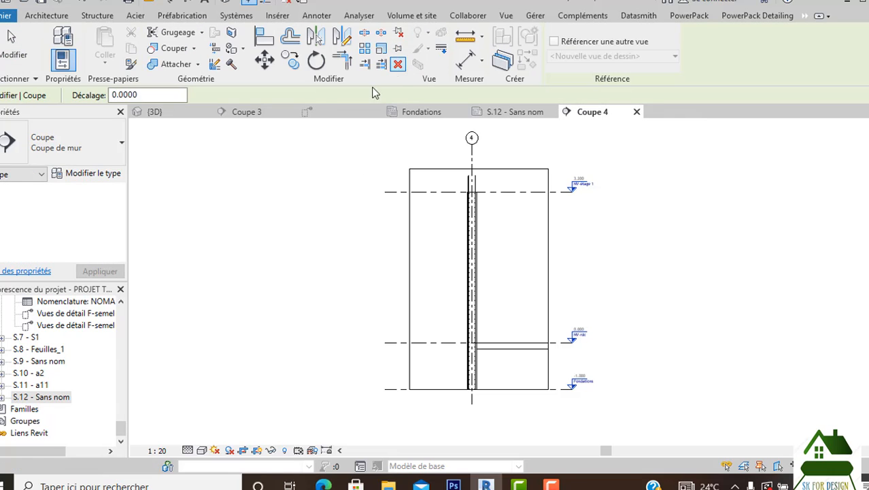
pyautogui.click(121, 142)
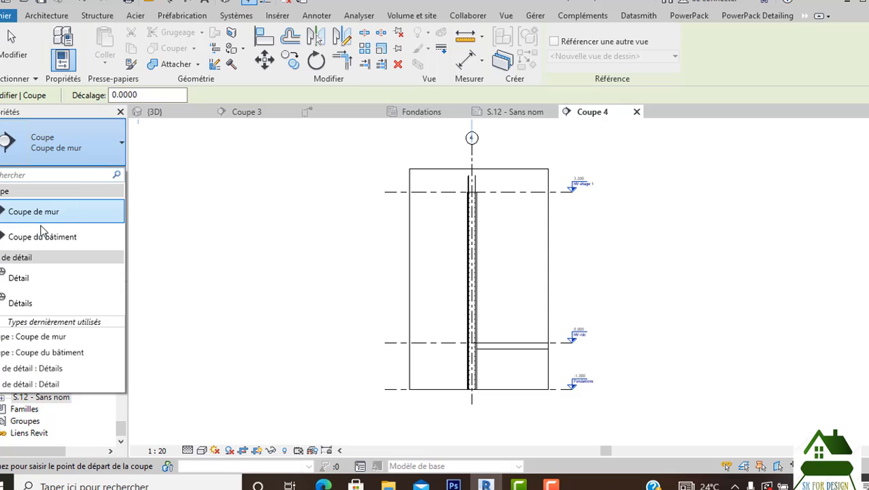
pyautogui.click(26, 282)
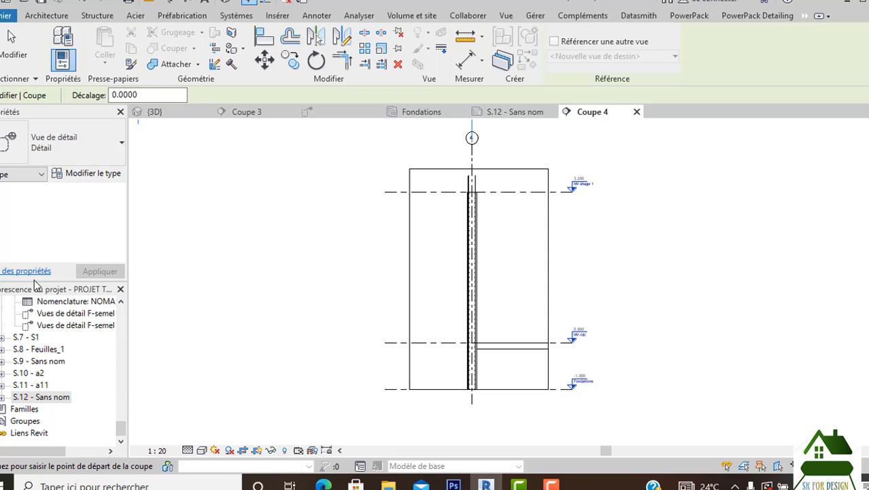
pyautogui.click(408, 294)
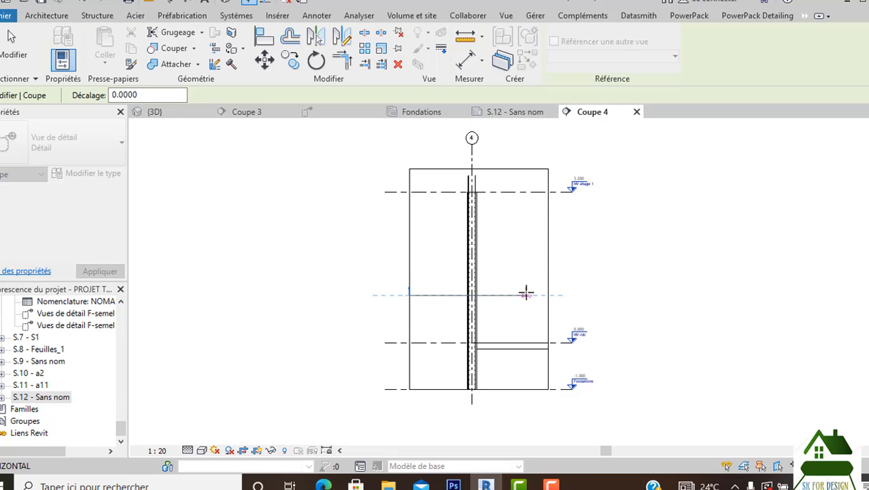
pyautogui.click(527, 294)
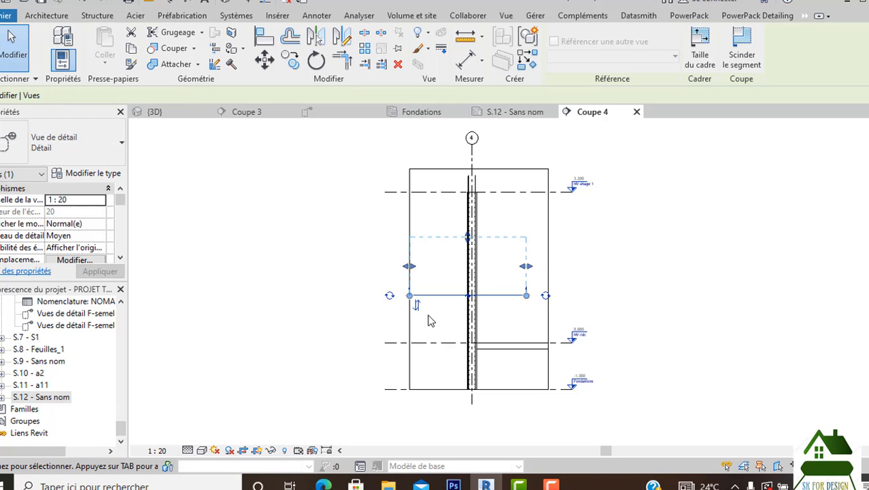
# Extend the left end of the new detail section line and widen the Coupe 4 crop region by moving its left edge beyond it.
pyautogui.scroll(1, 420, 313)
pyautogui.moveTo(408, 294); pyautogui.dragTo(385, 293)
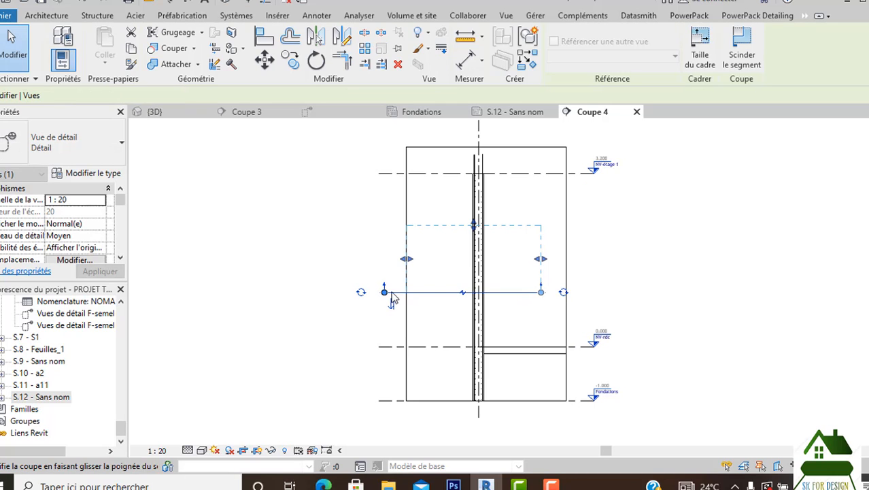
pyautogui.click(407, 300)
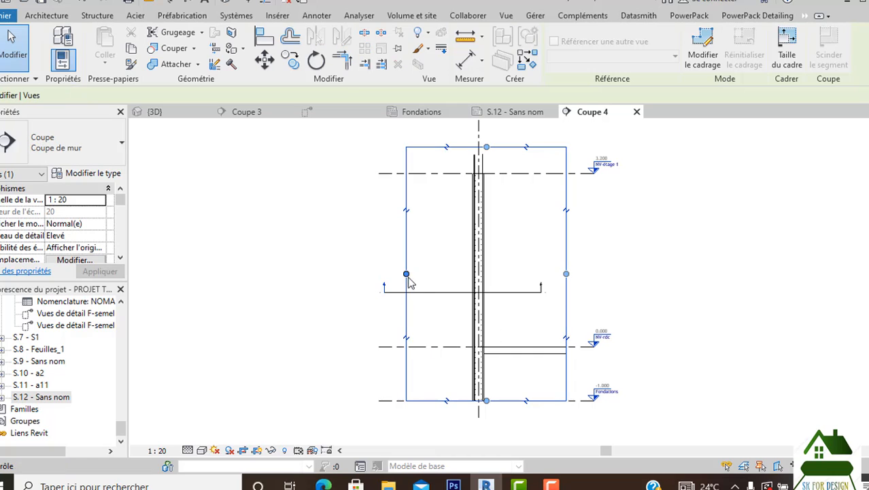
pyautogui.moveTo(406, 274); pyautogui.dragTo(373, 272)
pyautogui.click(273, 280)
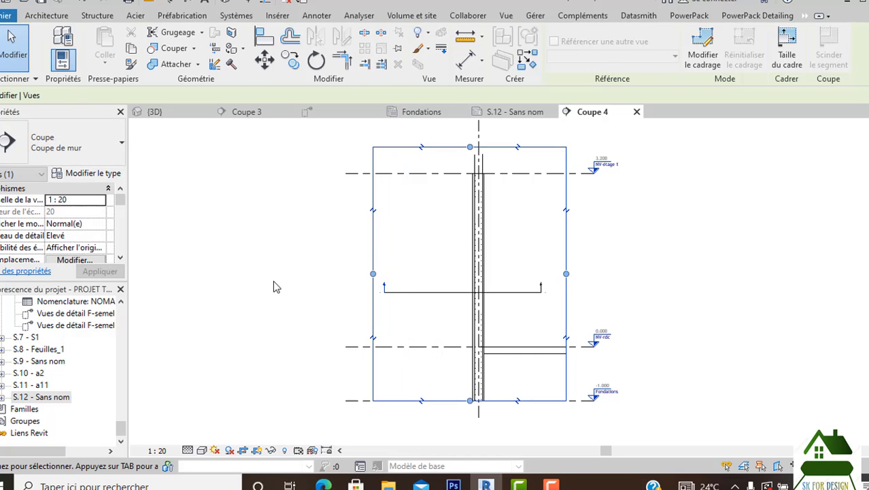
# Shorten the detail section line by pulling its left end back toward the wall, well inside the crop region.
pyautogui.click(430, 293)
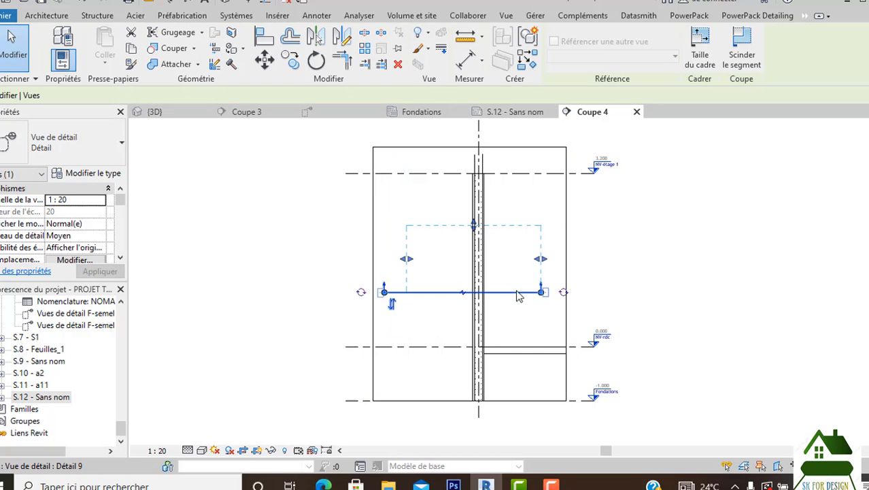
pyautogui.scroll(2, 392, 304)
pyautogui.moveTo(384, 291); pyautogui.dragTo(438, 291)
pyautogui.click(562, 318)
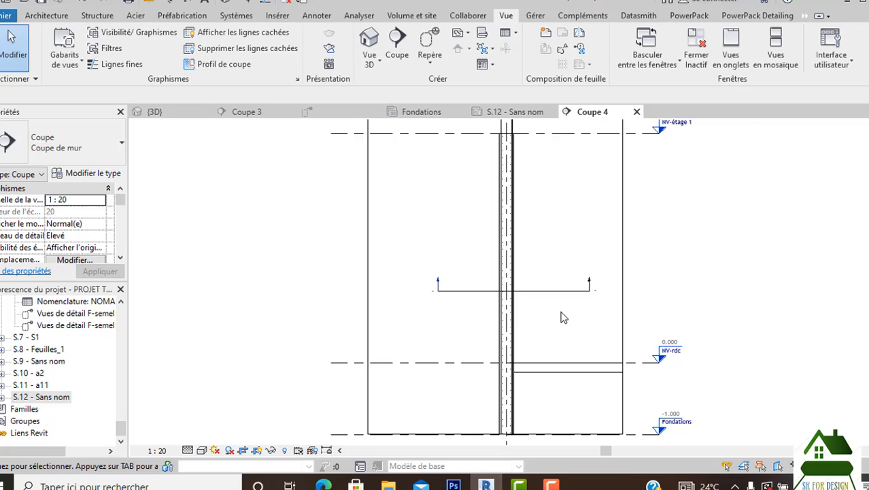
pyautogui.scroll(-1, 561, 317)
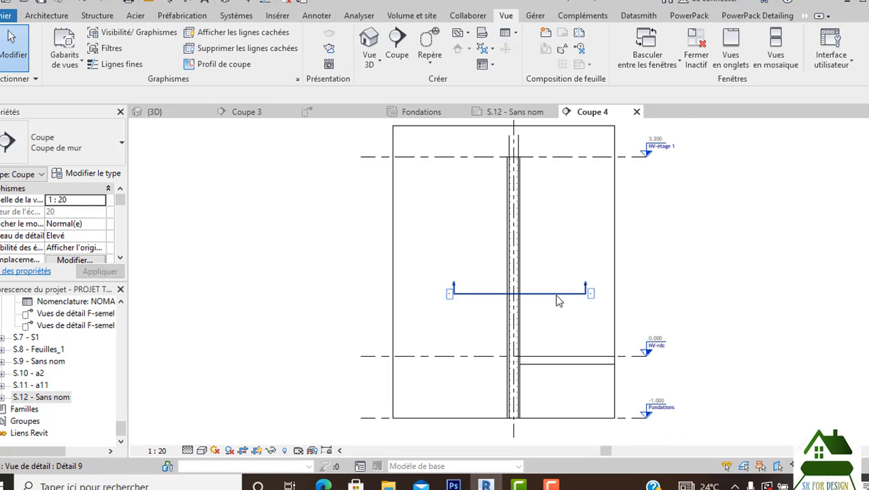
# Identify the view name of the new detail section line and open its view, Détail 9.
pyautogui.click(558, 299)
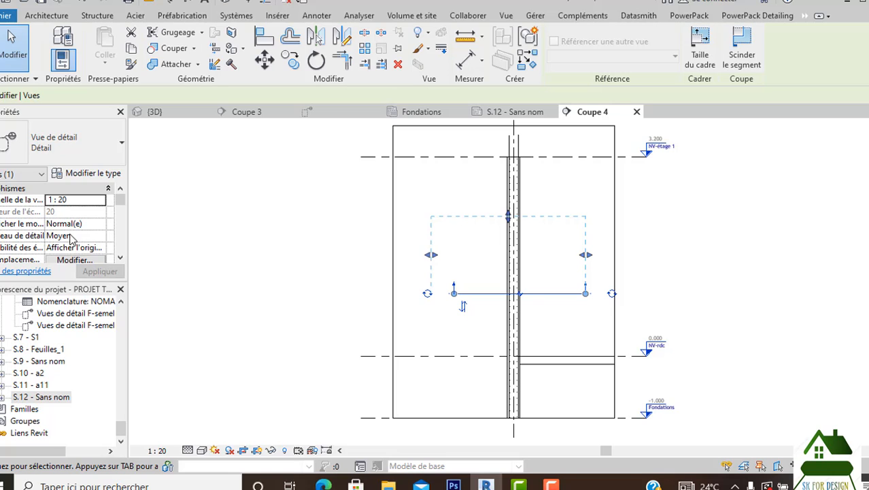
pyautogui.scroll(-5, 72, 237)
pyautogui.scroll(-4, 72, 236)
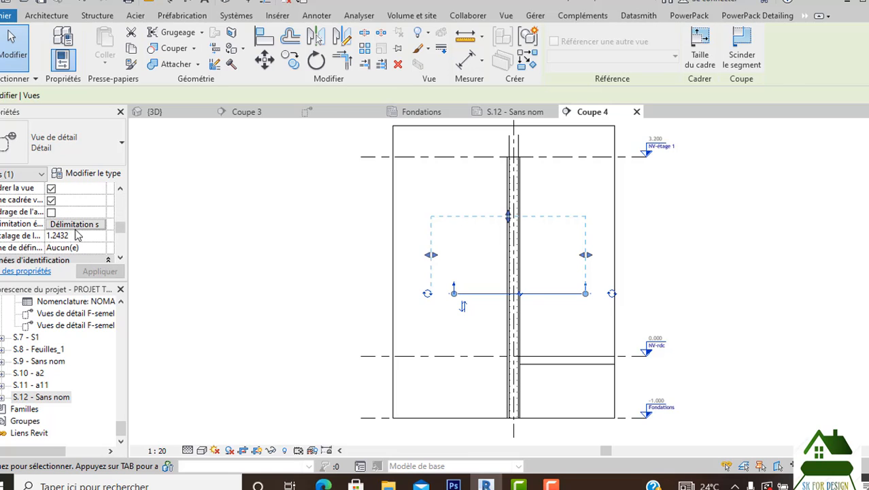
pyautogui.scroll(-3, 78, 236)
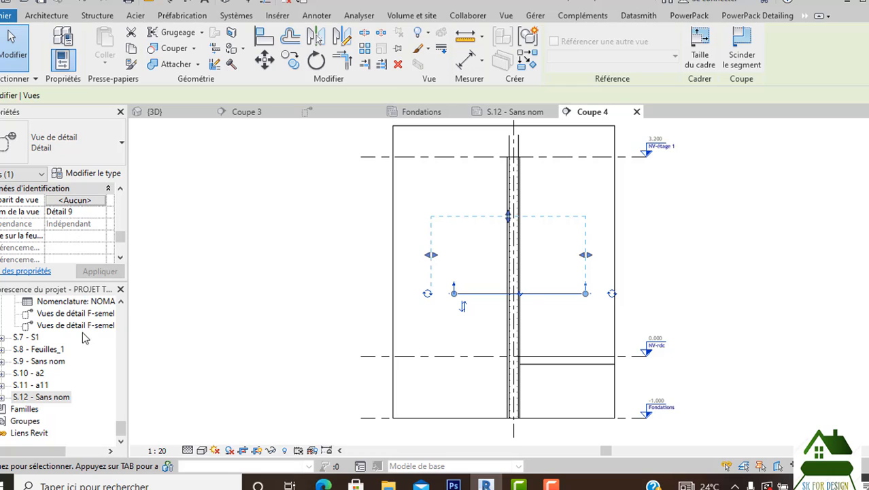
pyautogui.scroll(3, 82, 331)
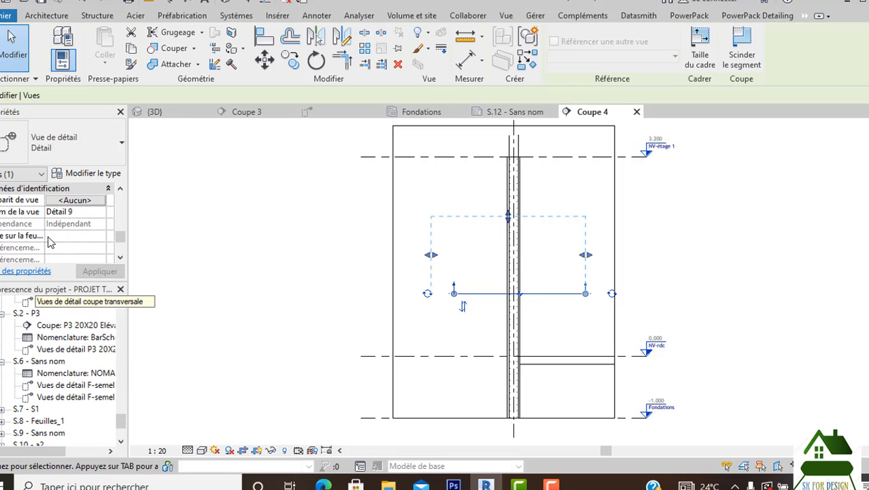
pyautogui.scroll(1, 100, 338)
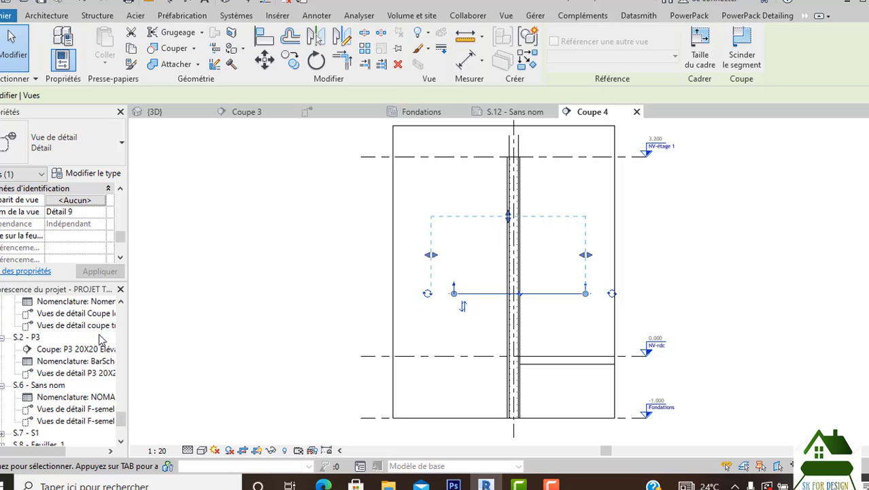
pyautogui.scroll(6, 86, 336)
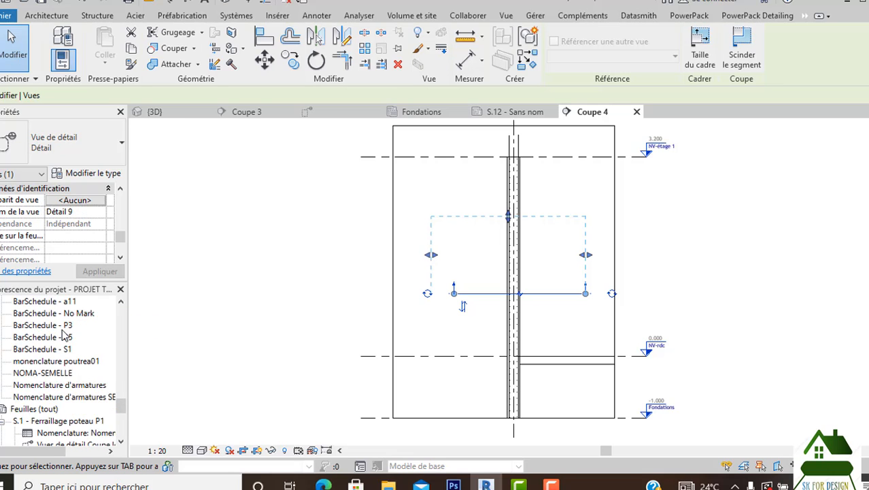
pyautogui.scroll(3, 65, 335)
pyautogui.scroll(5, 68, 375)
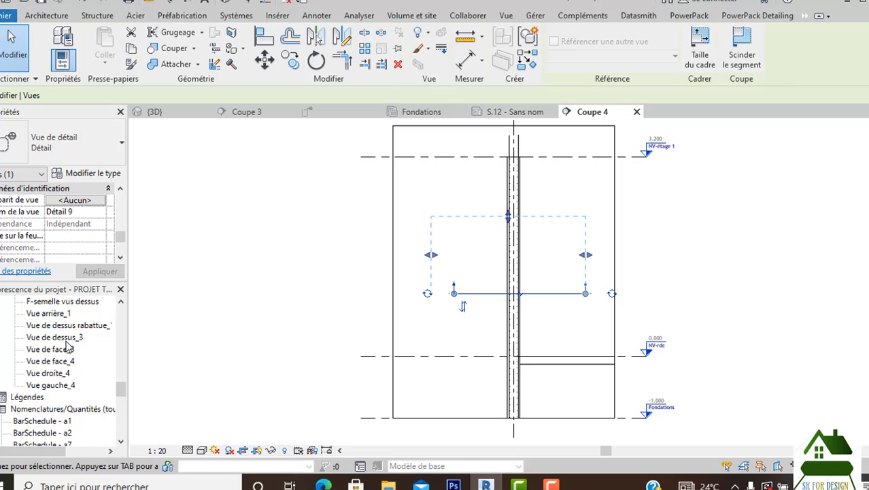
pyautogui.scroll(1, 69, 347)
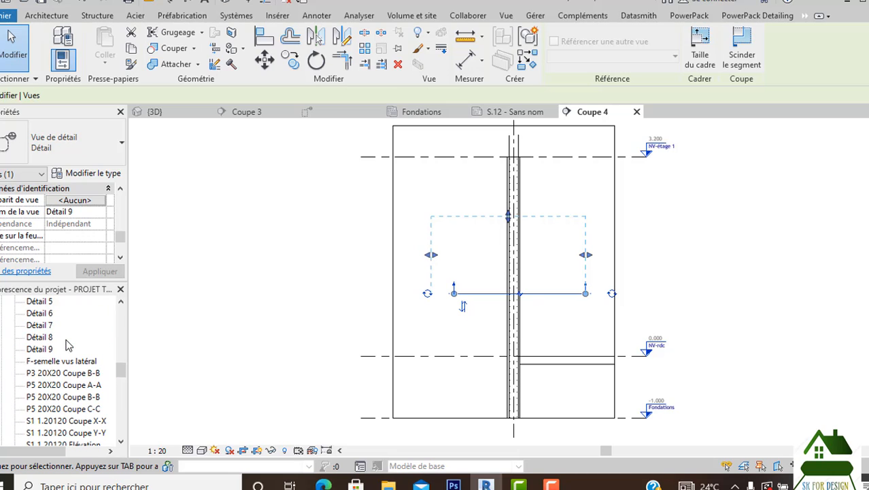
pyautogui.doubleClick(41, 349)
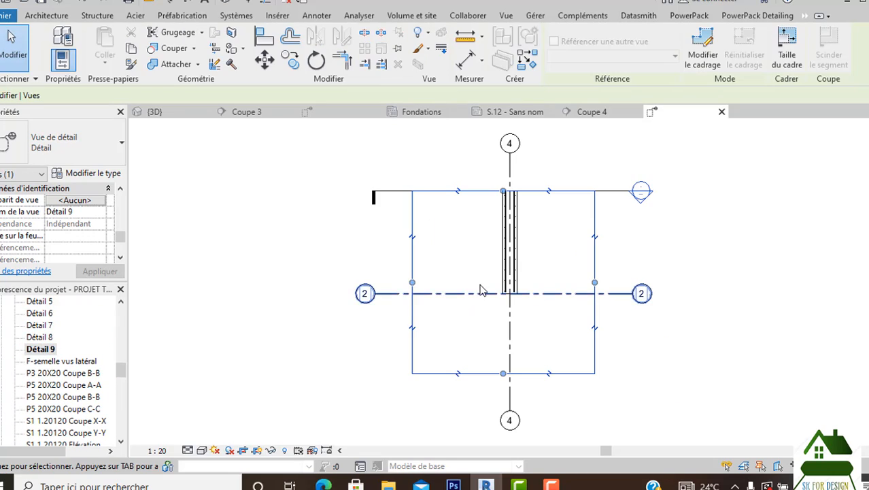
# Extend the top edge of the Détail 9 crop region past grid 3 to include the wall's full length.
pyautogui.moveTo(406, 203); pyautogui.dragTo(472, 287, button='middle')
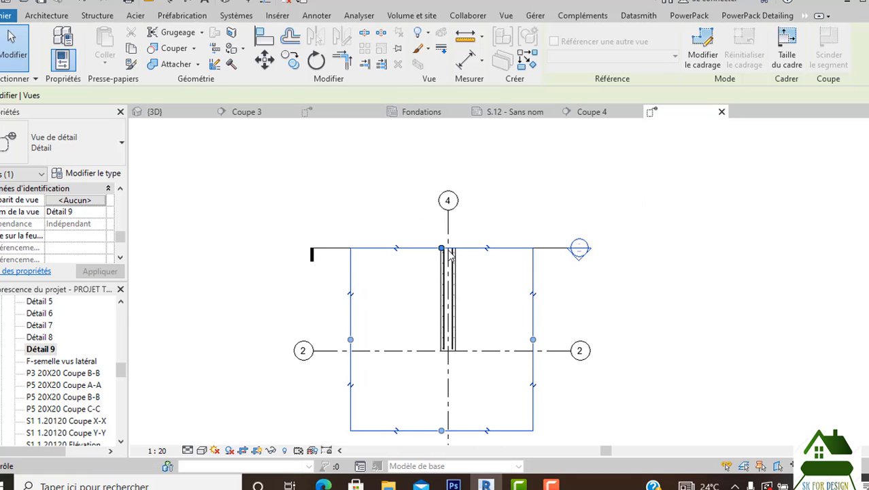
pyautogui.click(418, 260)
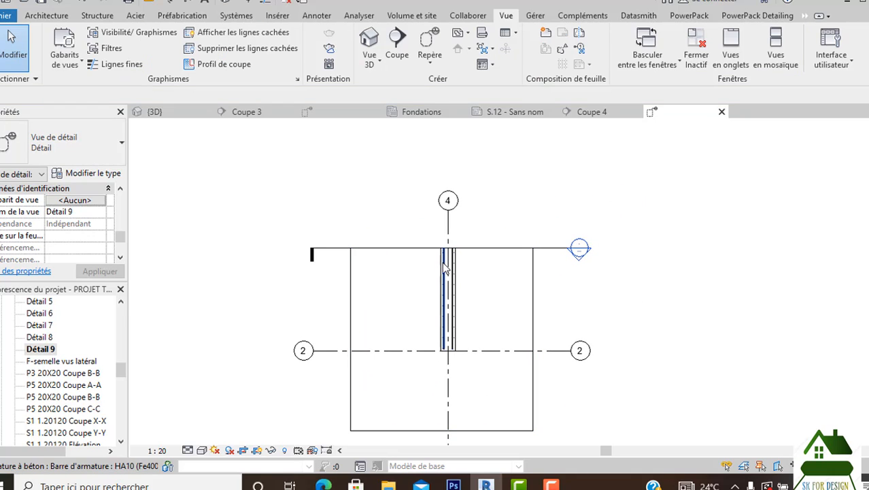
pyautogui.scroll(1, 421, 249)
pyautogui.click(411, 251)
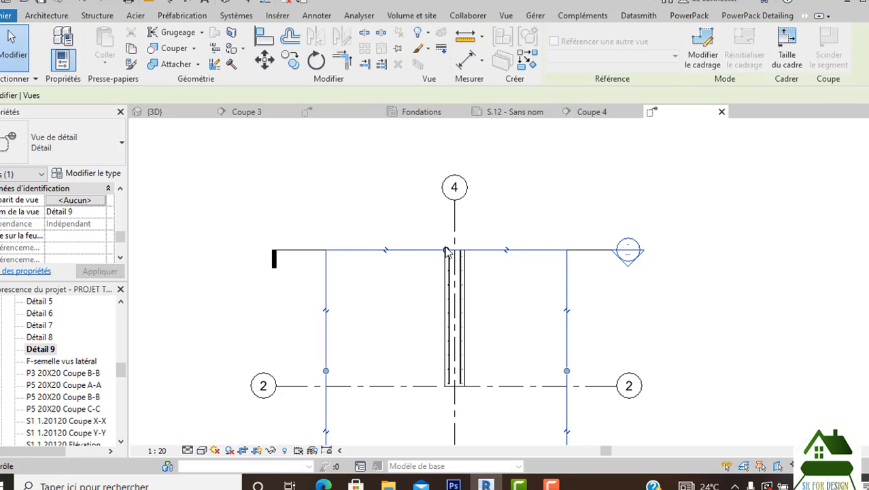
pyautogui.moveTo(447, 252); pyautogui.dragTo(435, 146)
pyautogui.moveTo(434, 146); pyautogui.dragTo(437, 213, button='middle')
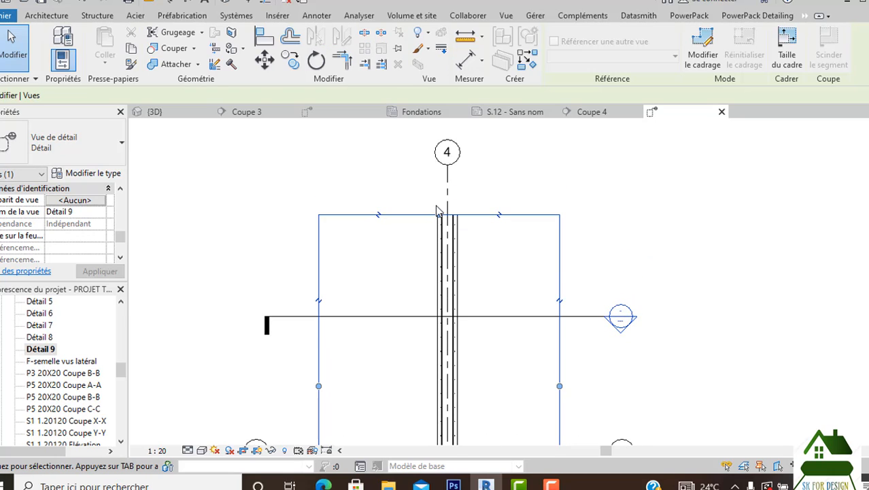
pyautogui.moveTo(441, 216); pyautogui.dragTo(439, 143)
pyautogui.moveTo(499, 193); pyautogui.dragTo(499, 221, button='middle')
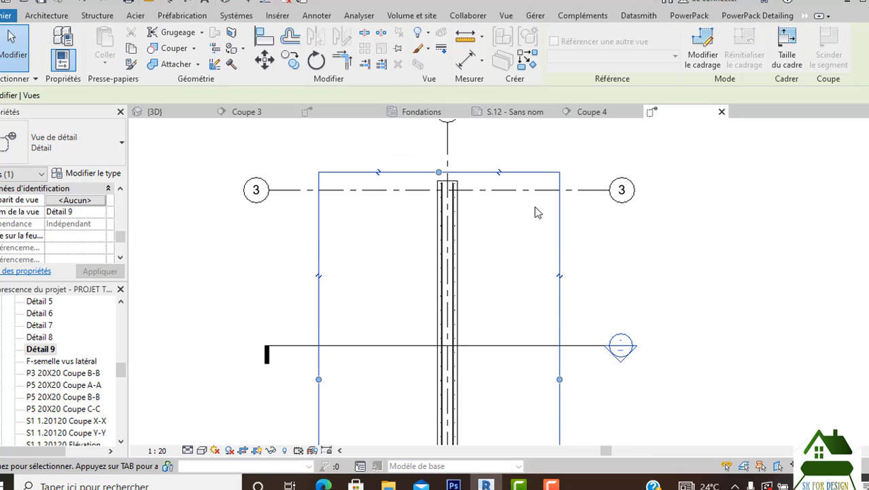
# Examine the wall's reinforcement layout in Détail 9 along its length between grids 2 and 3.
pyautogui.moveTo(508, 284); pyautogui.dragTo(488, 210, button='middle')
pyautogui.scroll(2, 454, 248)
pyautogui.scroll(3, 426, 216)
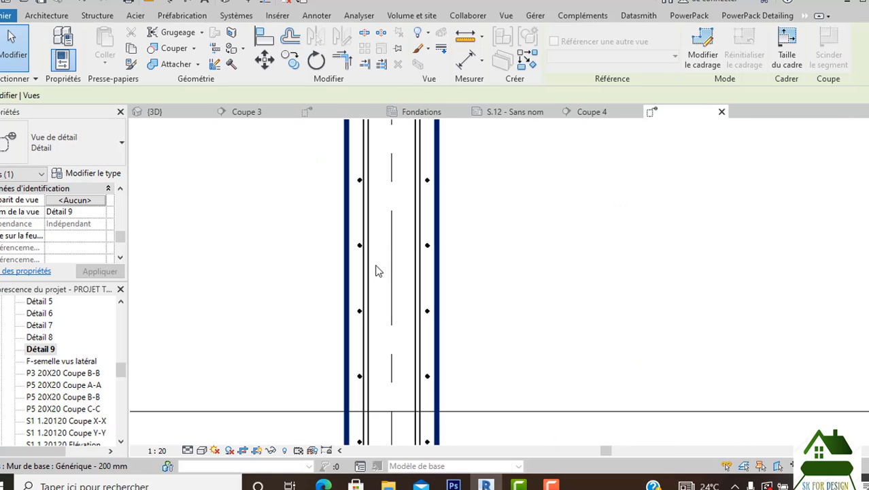
pyautogui.scroll(-2, 367, 238)
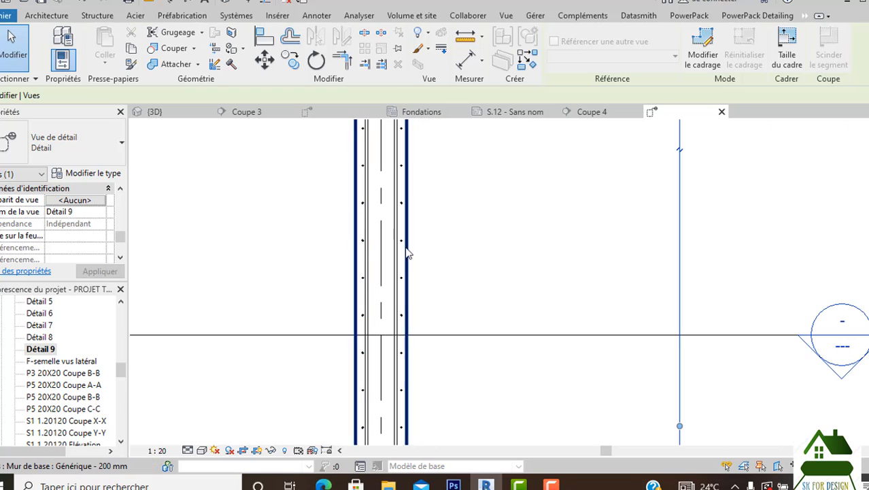
pyautogui.scroll(-3, 430, 262)
pyautogui.scroll(-1, 474, 380)
pyautogui.scroll(1, 473, 381)
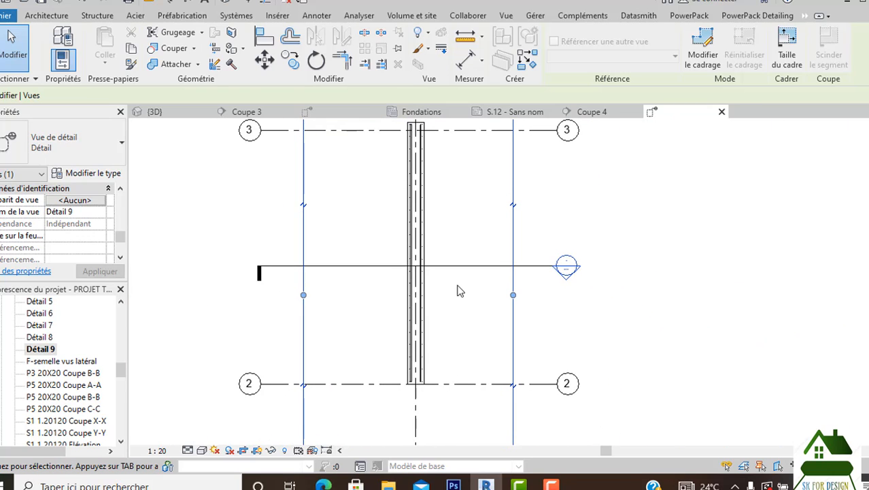
pyautogui.moveTo(475, 291); pyautogui.dragTo(475, 303, button='middle')
pyautogui.moveTo(491, 213); pyautogui.dragTo(527, 215, button='middle')
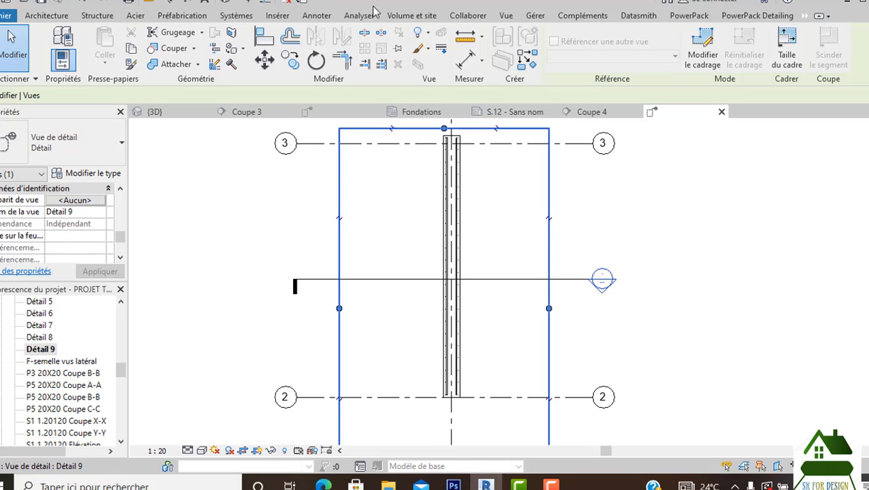
# Tag the HA10 bars near the wall's right face by category and place the tag outside the wall on that side.
pyautogui.click(331, 18)
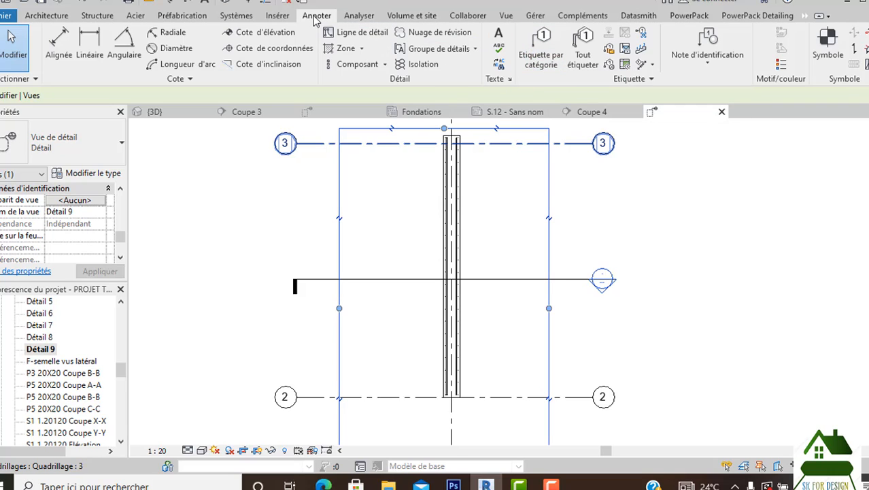
pyautogui.click(541, 42)
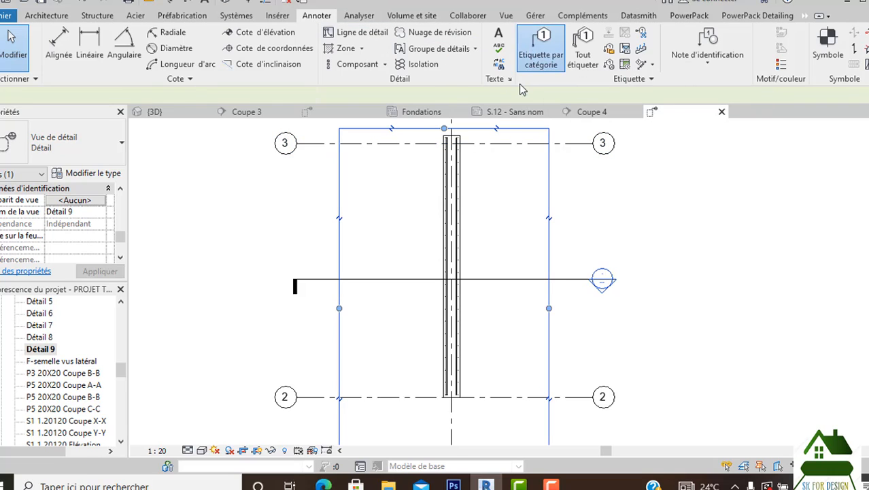
pyautogui.scroll(4, 457, 207)
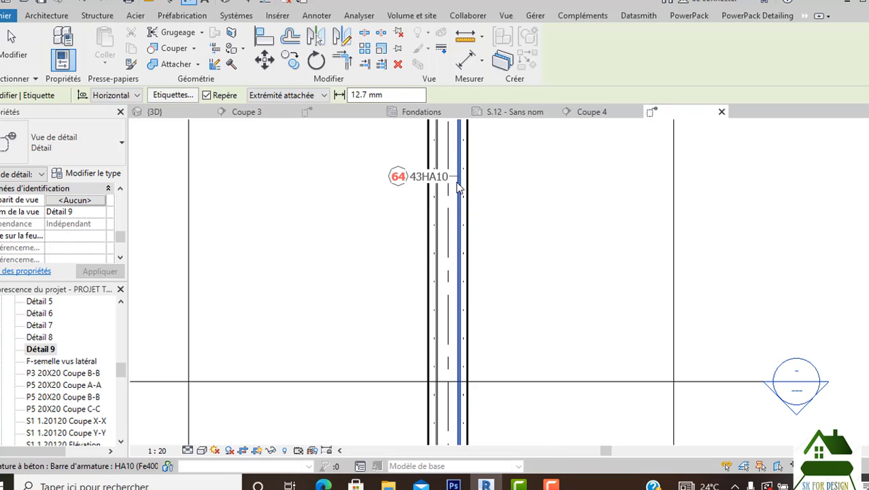
pyautogui.click(458, 187)
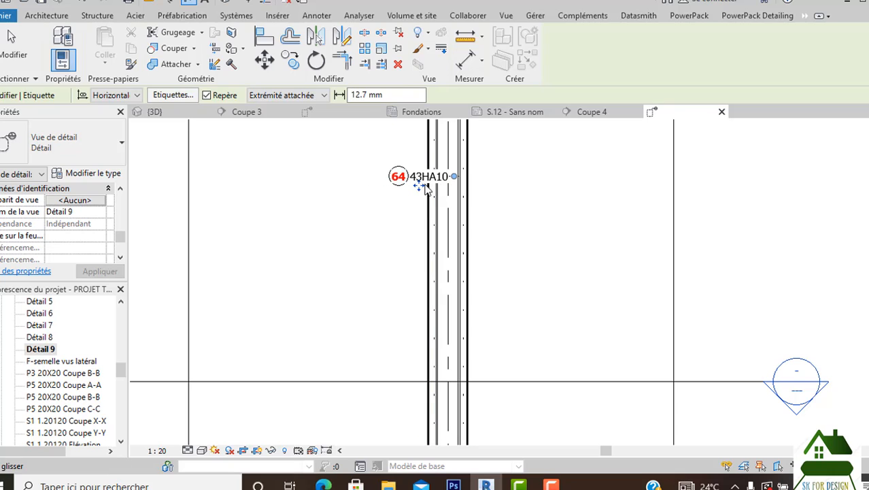
pyautogui.moveTo(421, 189); pyautogui.dragTo(539, 189)
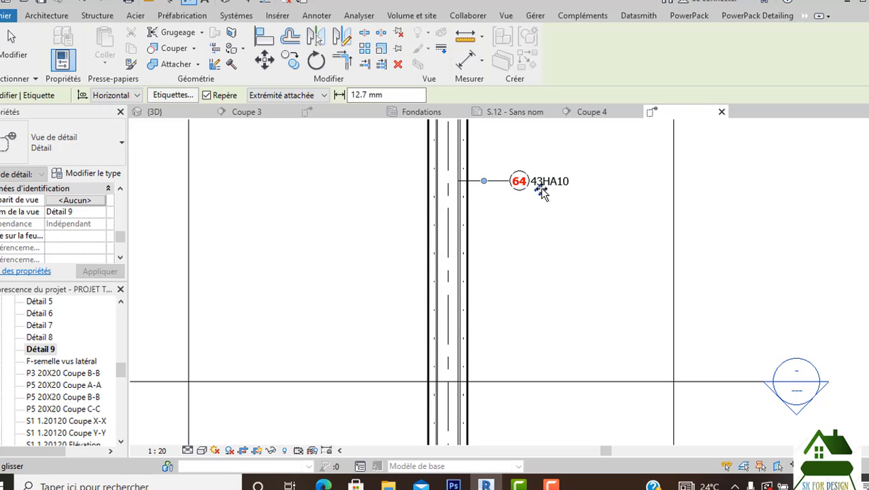
# Tag the HA10 bars near the wall's left face in Détail 9.
pyautogui.click(312, 16)
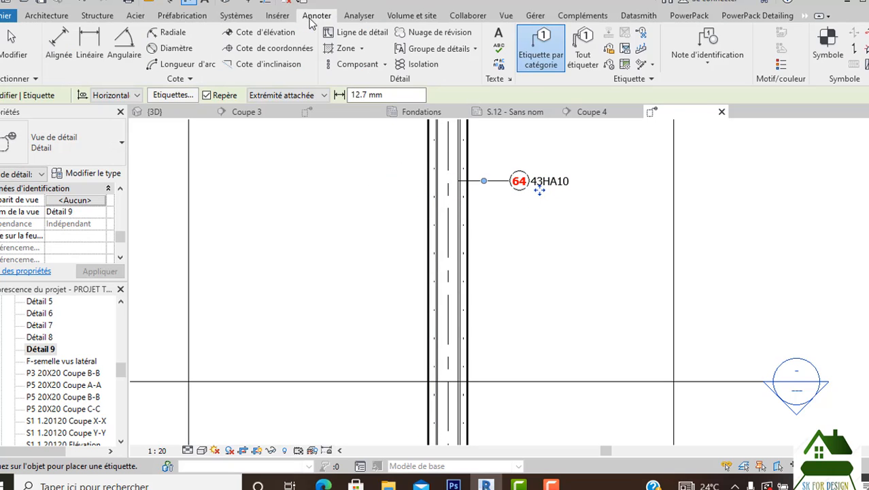
pyautogui.scroll(3, 439, 204)
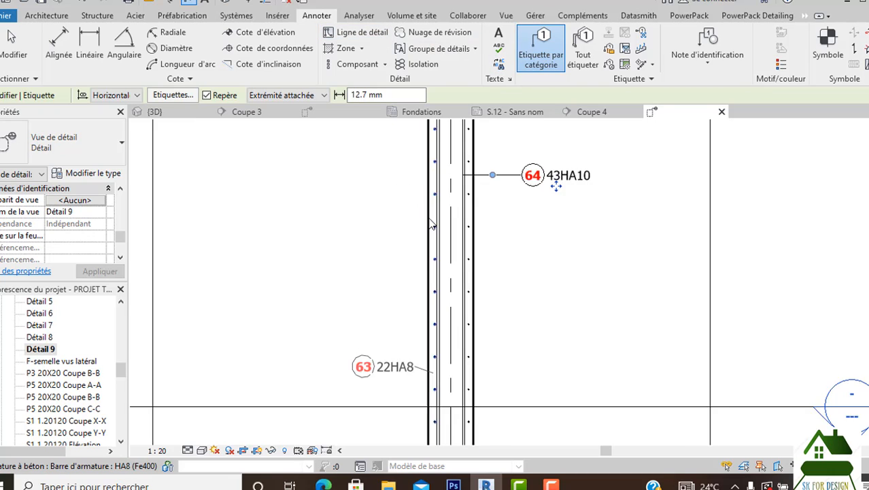
pyautogui.click(439, 204)
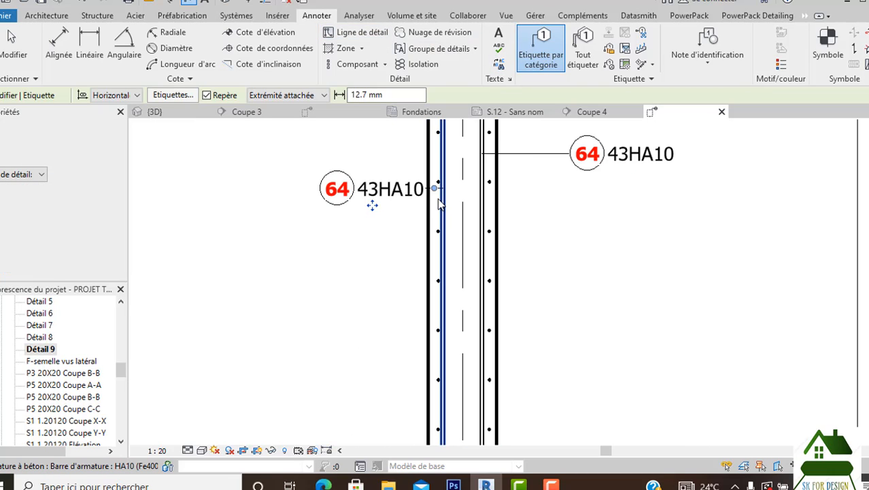
# Tag the HA8 bars along the wall's right face and place the tag to the right of the wall, just above grid 3.
pyautogui.scroll(-2, 386, 226)
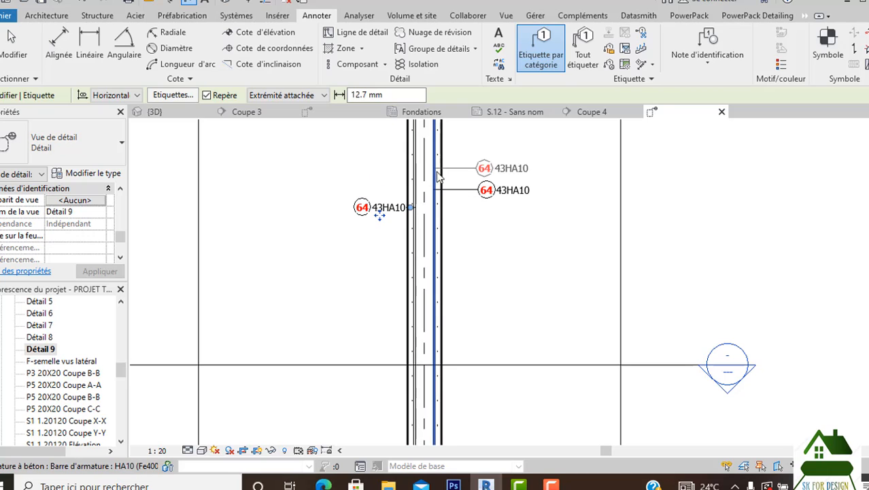
pyautogui.moveTo(443, 127); pyautogui.dragTo(418, 239, button='middle')
pyautogui.scroll(3, 419, 245)
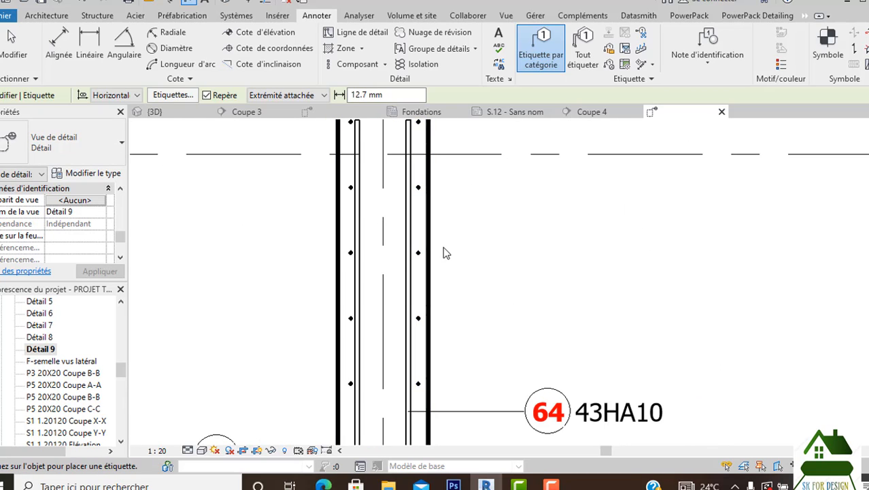
pyautogui.scroll(-3, 387, 275)
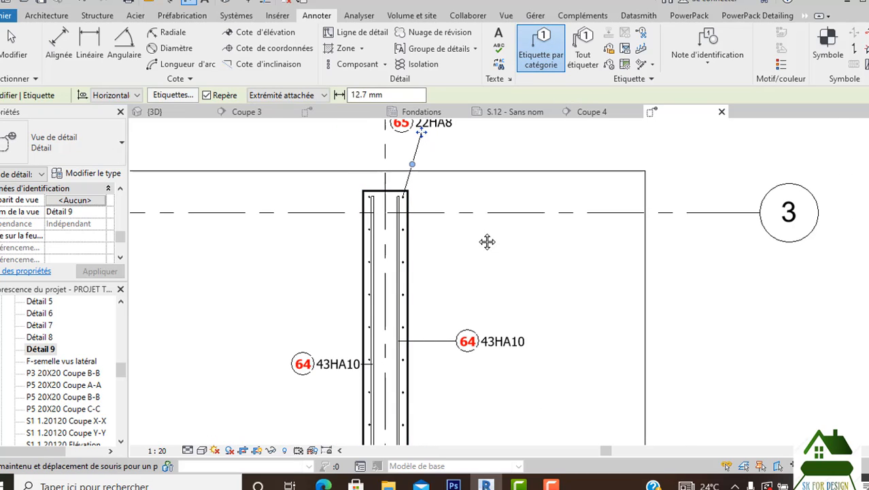
pyautogui.moveTo(416, 163); pyautogui.dragTo(497, 228)
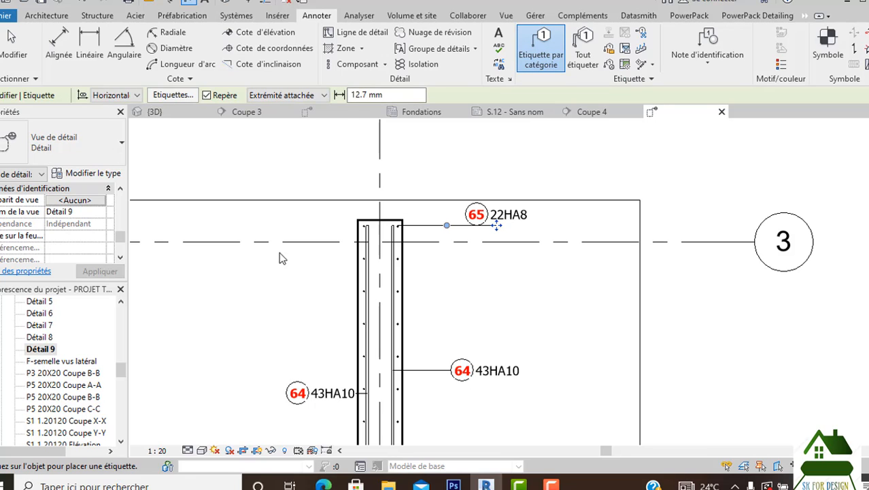
# Tag the HA8 bars along the wall's left face and move the tag to the left of the wall, just below grid 3.
pyautogui.click(364, 258)
pyautogui.scroll(2, 361, 257)
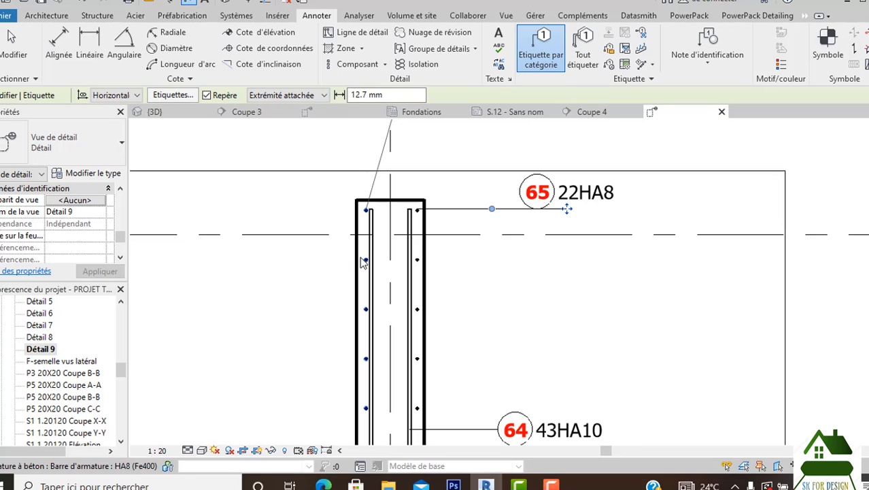
pyautogui.click(361, 258)
pyautogui.scroll(-2, 438, 155)
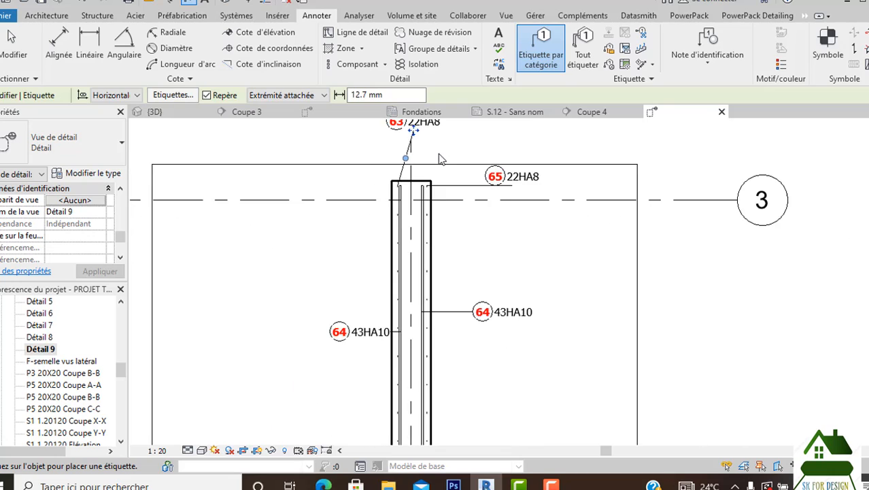
pyautogui.moveTo(430, 140); pyautogui.dragTo(425, 224, button='middle')
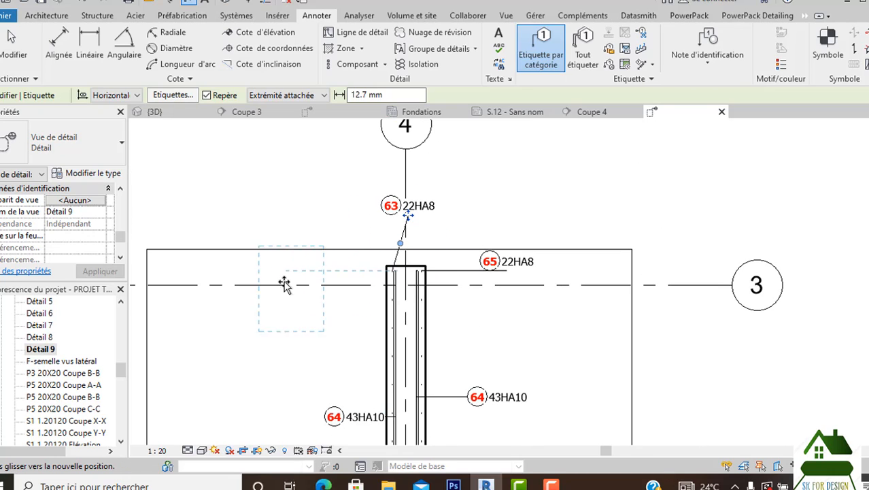
pyautogui.moveTo(281, 317); pyautogui.dragTo(279, 319)
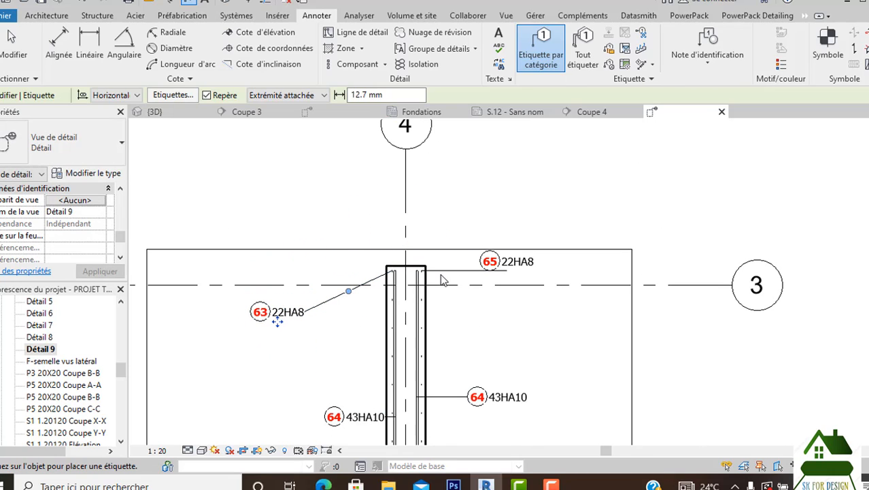
# Set the leader type for new tags to Extrémité libre.
pyautogui.moveTo(438, 298); pyautogui.dragTo(450, 191, button='middle')
pyautogui.scroll(-3, 449, 188)
pyautogui.moveTo(479, 283); pyautogui.dragTo(473, 243, button='middle')
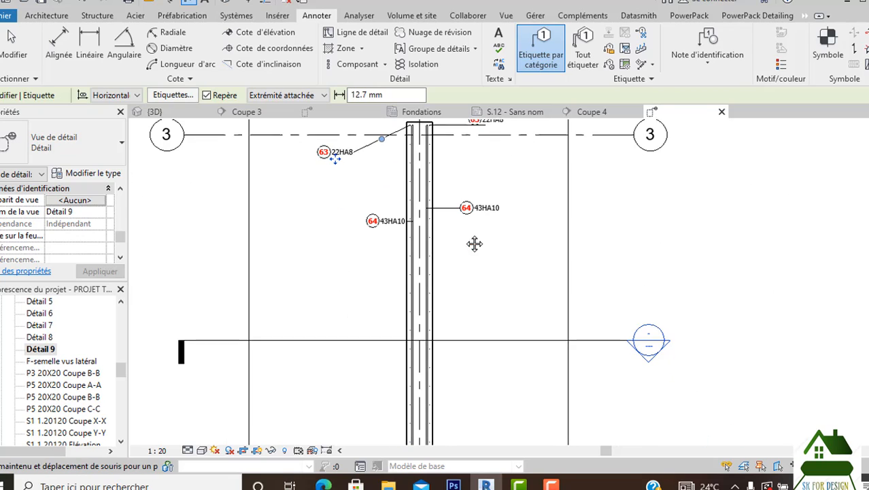
pyautogui.scroll(-1, 466, 246)
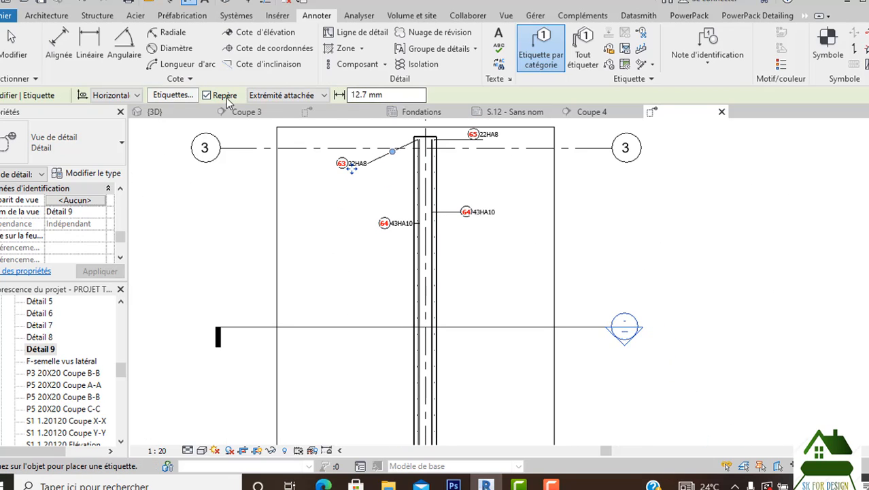
pyautogui.click(323, 97)
pyautogui.click(301, 122)
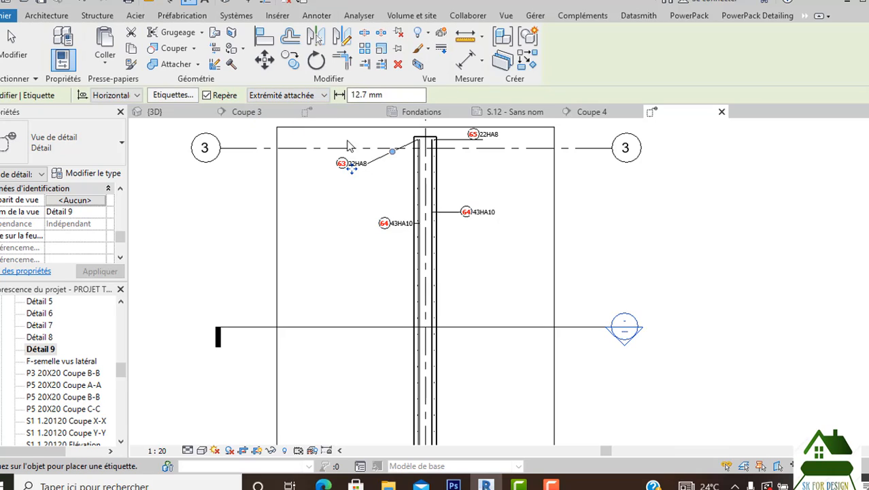
pyautogui.click(323, 96)
pyautogui.click(310, 119)
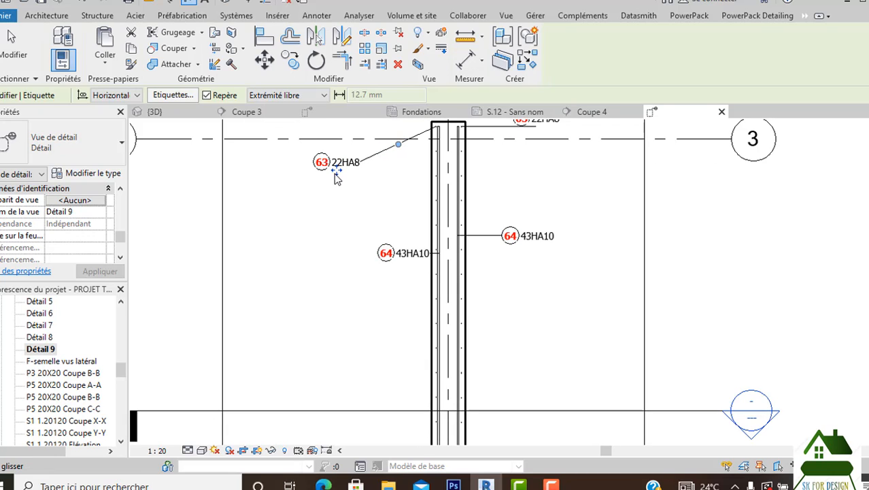
# Move the left face's HA8 bar tag down the wall to below the neighbouring HA10 tag.
pyautogui.moveTo(335, 169)
pyautogui.mouseDown()
pyautogui.moveTo(310, 293)
pyautogui.moveTo(340, 311)
pyautogui.moveTo(345, 295)
pyautogui.mouseUp()
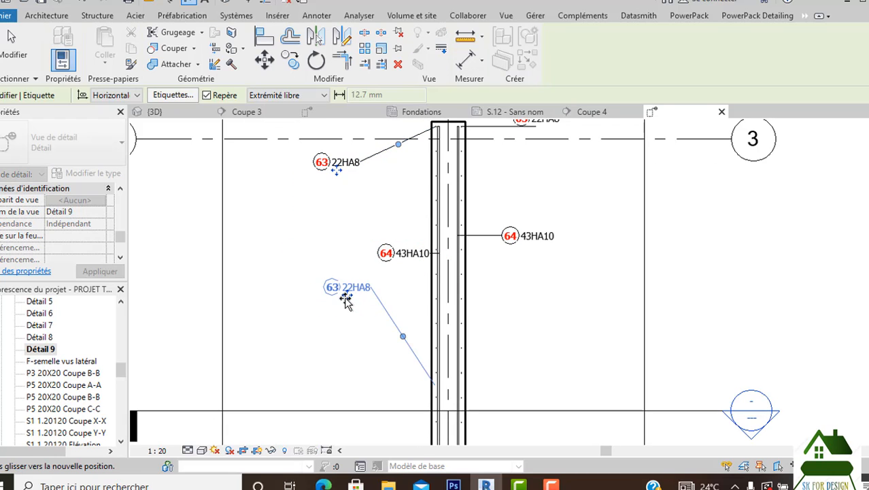
pyautogui.moveTo(373, 344); pyautogui.dragTo(361, 252, button='middle')
pyautogui.scroll(2, 406, 300)
pyautogui.scroll(3, 408, 298)
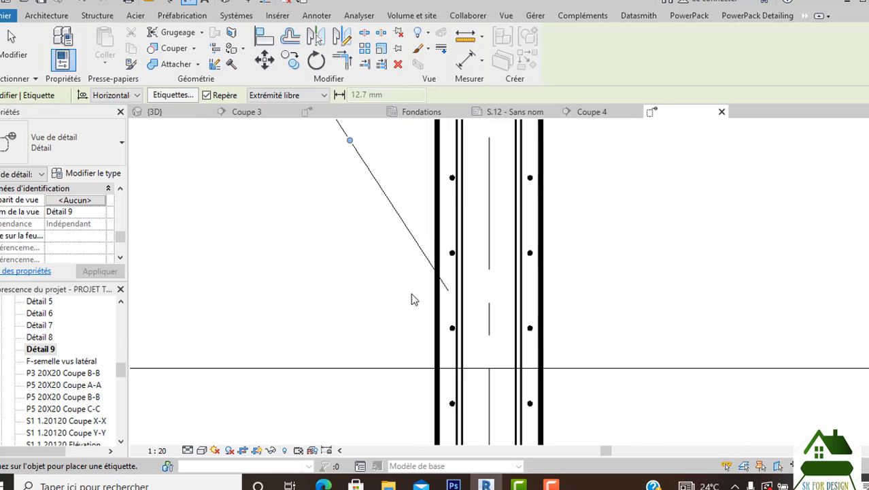
pyautogui.scroll(-4, 402, 276)
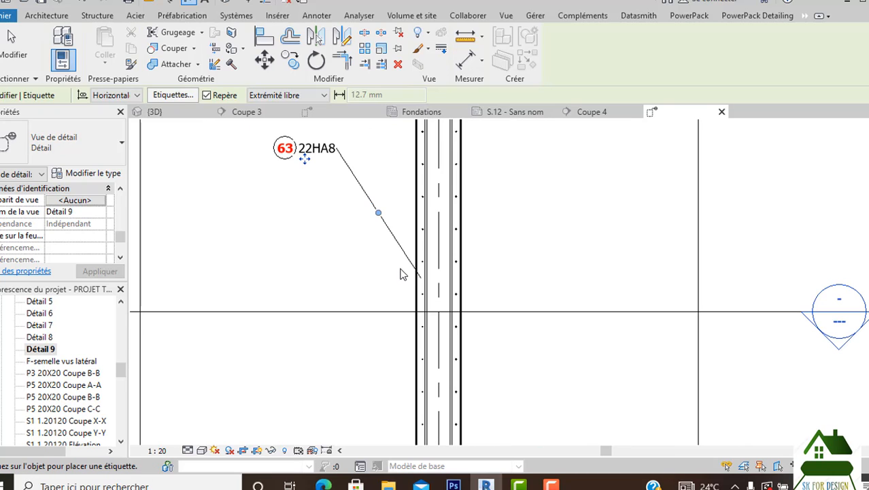
pyautogui.scroll(-2, 398, 265)
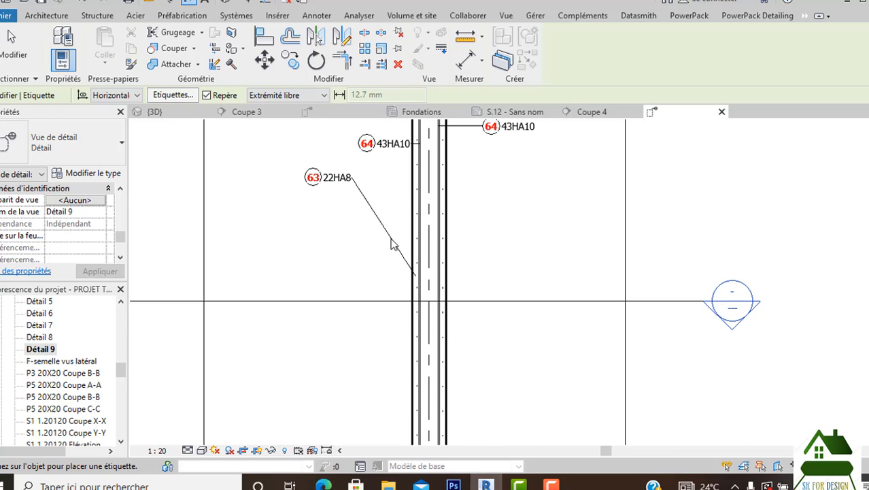
# Change the left HA8 tag's leader to Extrémité libre and move its end onto one of the left-face HA8 bars.
pyautogui.press('Escape')
pyautogui.click(393, 245)
pyautogui.scroll(2, 416, 276)
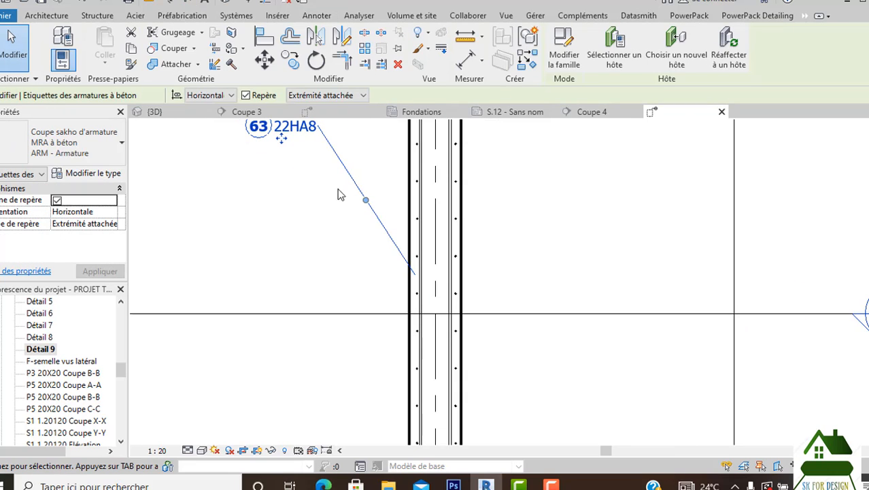
pyautogui.click(298, 97)
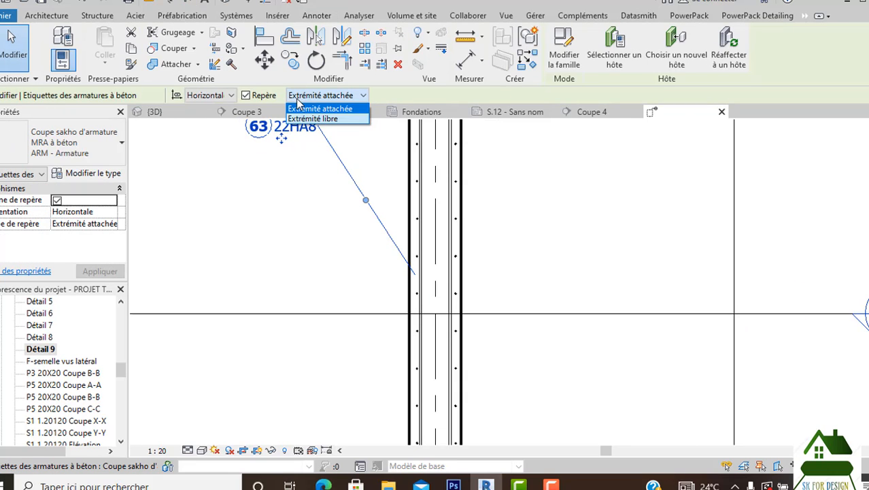
pyautogui.click(312, 119)
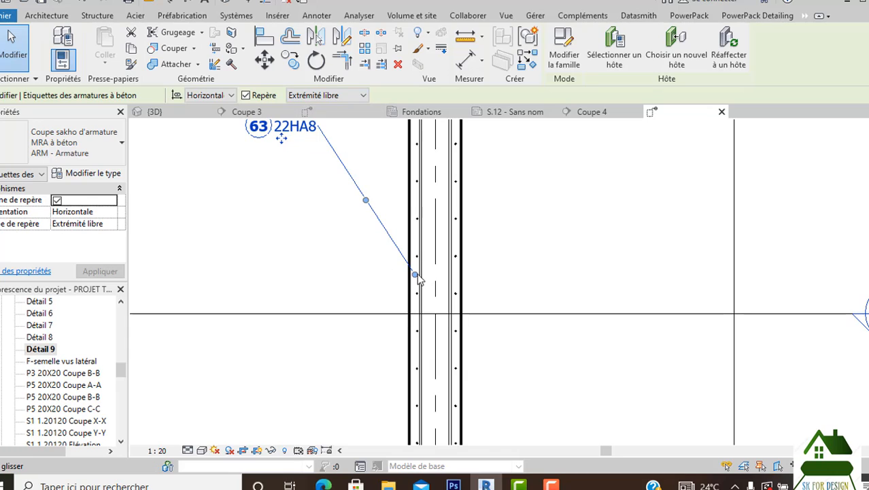
pyautogui.scroll(1, 413, 272)
pyautogui.moveTo(414, 273); pyautogui.dragTo(413, 191)
pyautogui.click(361, 262)
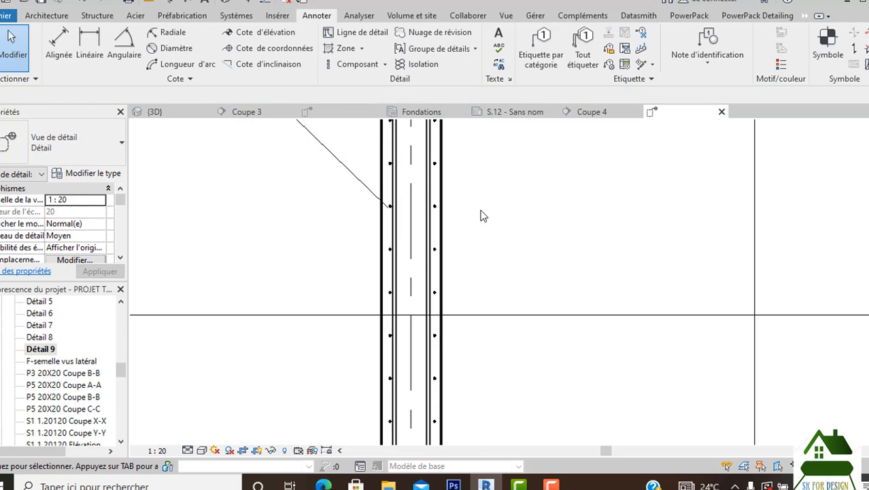
# Move the left HA8 tag down and closer to the wall, nearly level with its leader end.
pyautogui.scroll(-3, 493, 243)
pyautogui.click(334, 215)
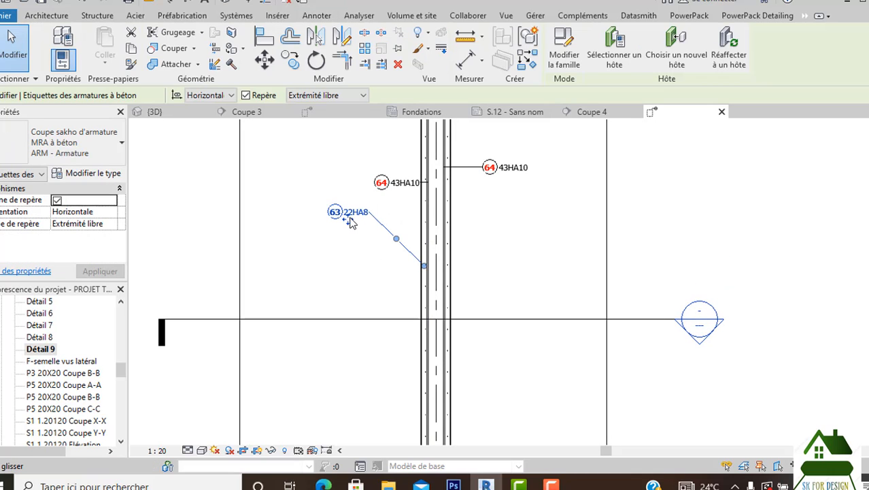
pyautogui.moveTo(346, 219); pyautogui.dragTo(374, 266)
# Move the left HA10 tag farther from the wall, roughly aligning it above the HA8 tag.
pyautogui.click(400, 183)
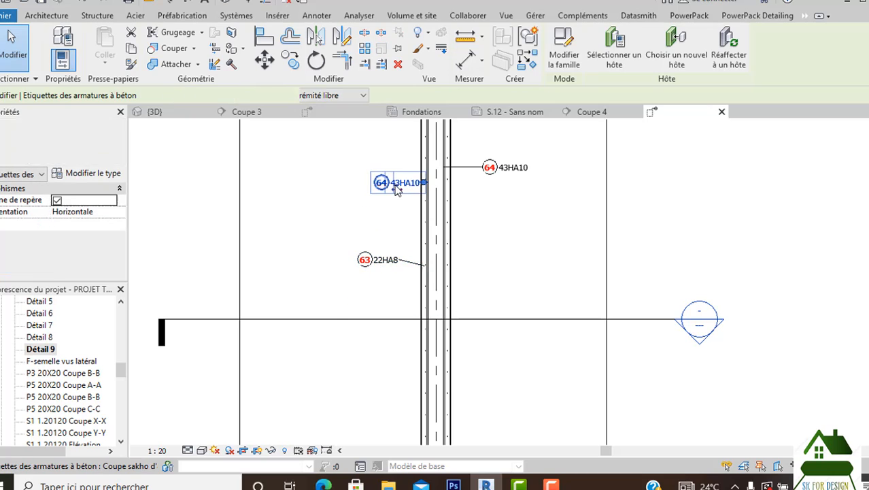
pyautogui.scroll(3, 391, 186)
pyautogui.moveTo(399, 192); pyautogui.dragTo(362, 206)
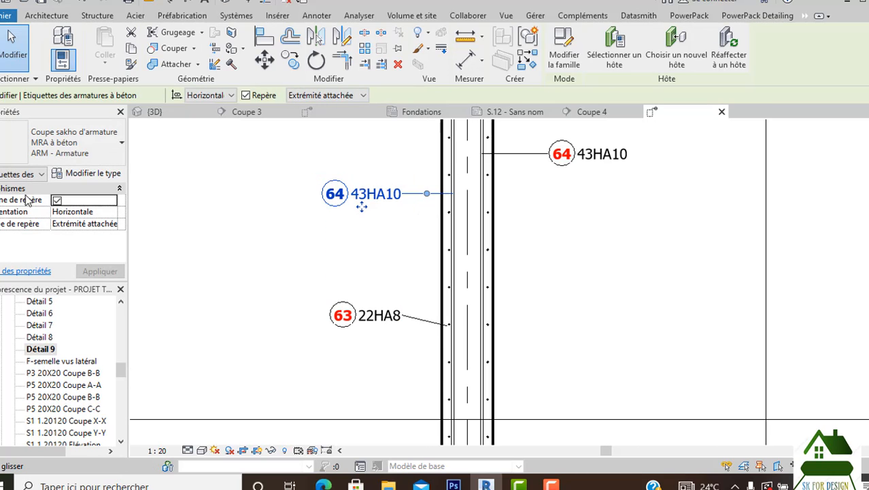
pyautogui.scroll(-4, 274, 237)
pyautogui.click(544, 201)
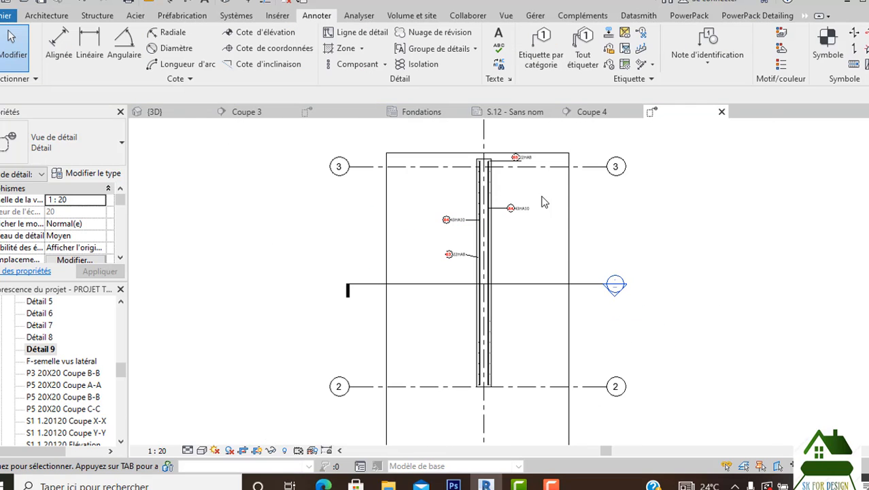
pyautogui.scroll(2, 507, 260)
pyautogui.scroll(-1, 477, 240)
pyautogui.moveTo(477, 240)
pyautogui.mouseDown(button='middle')
pyautogui.moveTo(428, 214)
pyautogui.moveTo(468, 251)
pyautogui.mouseUp(button='middle')
pyautogui.scroll(-1, 428, 214)
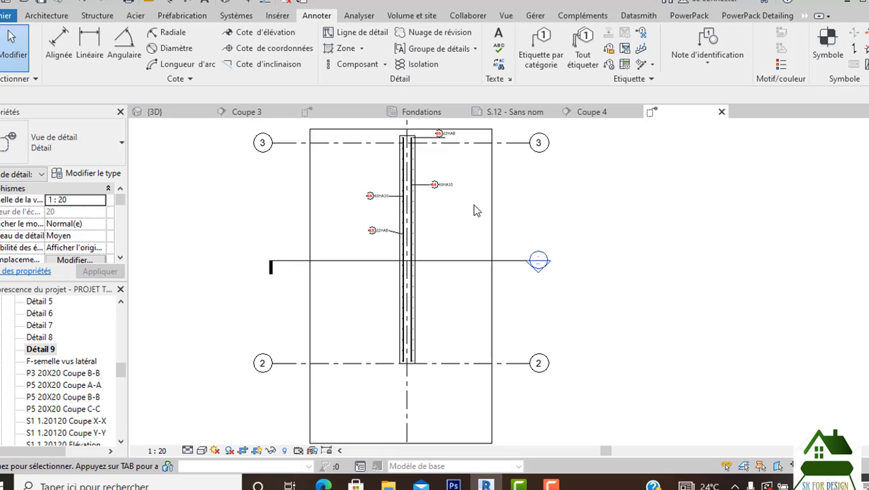
pyautogui.scroll(2, 449, 253)
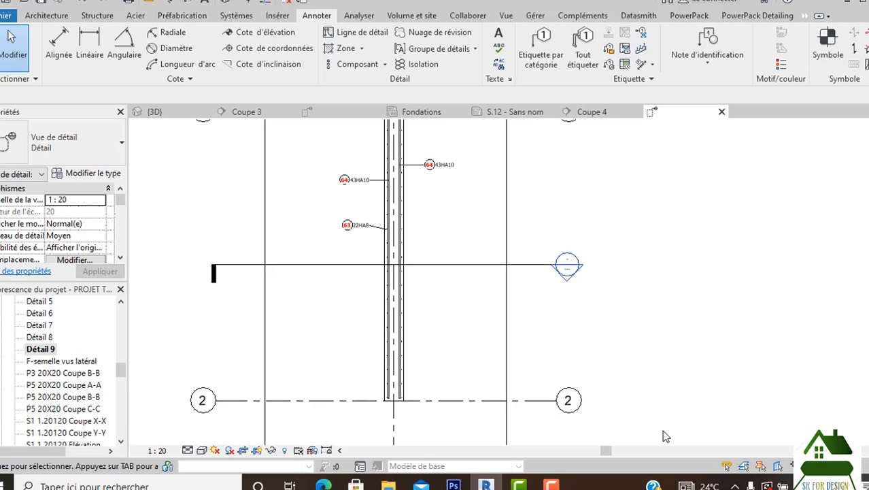
pyautogui.scroll(-2, 751, 404)
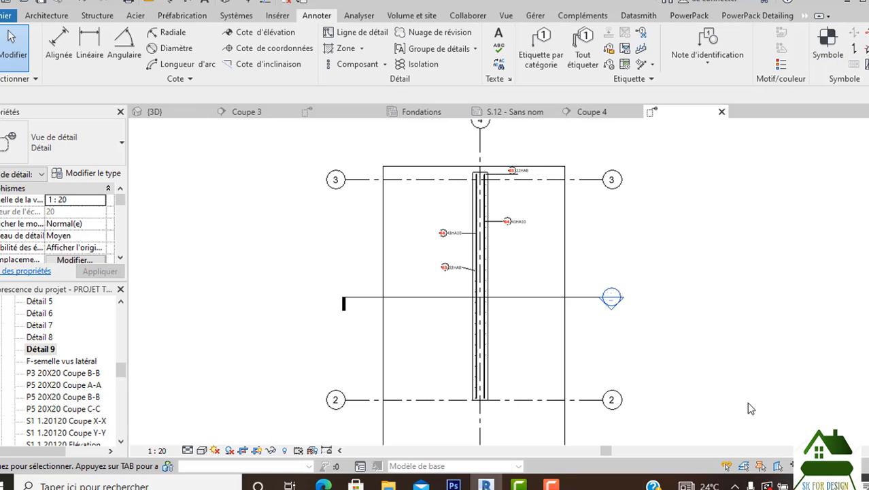
# Examine the wall in section Coupe 4 and compare it with the HA10 and HA8 bar tags in Détail 9.
pyautogui.click(597, 113)
pyautogui.scroll(2, 532, 279)
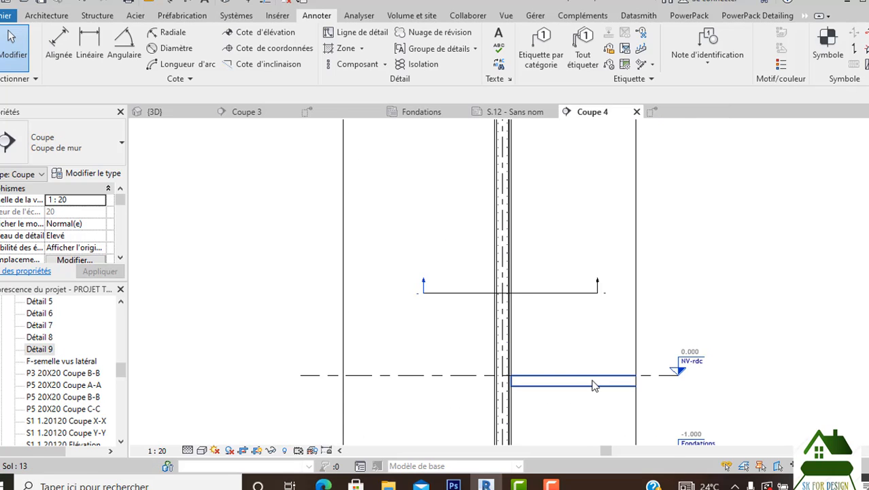
pyautogui.scroll(-3, 534, 269)
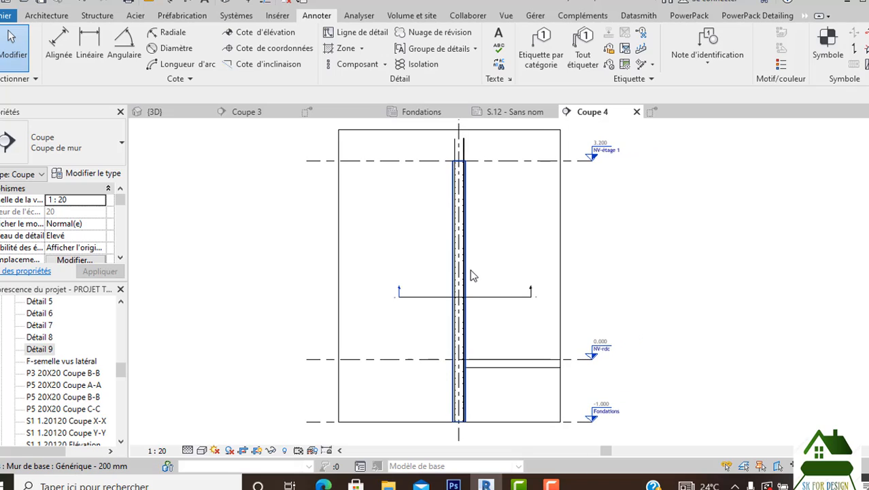
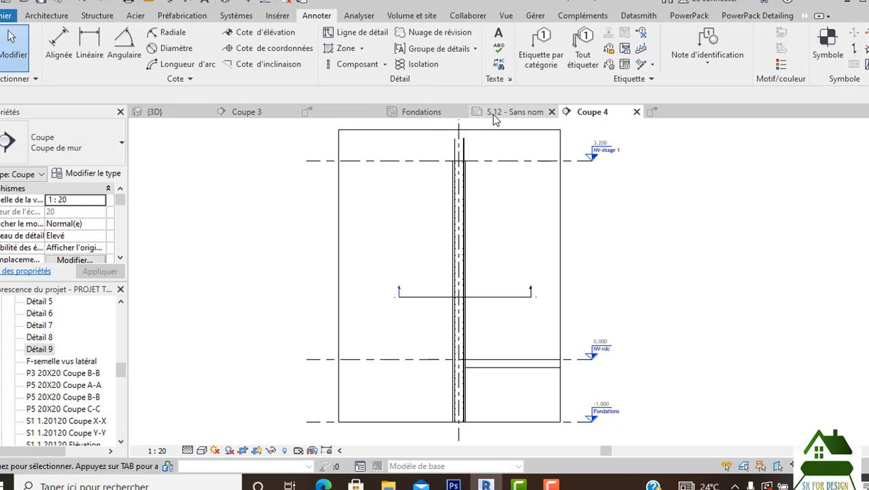
pyautogui.click(272, 109)
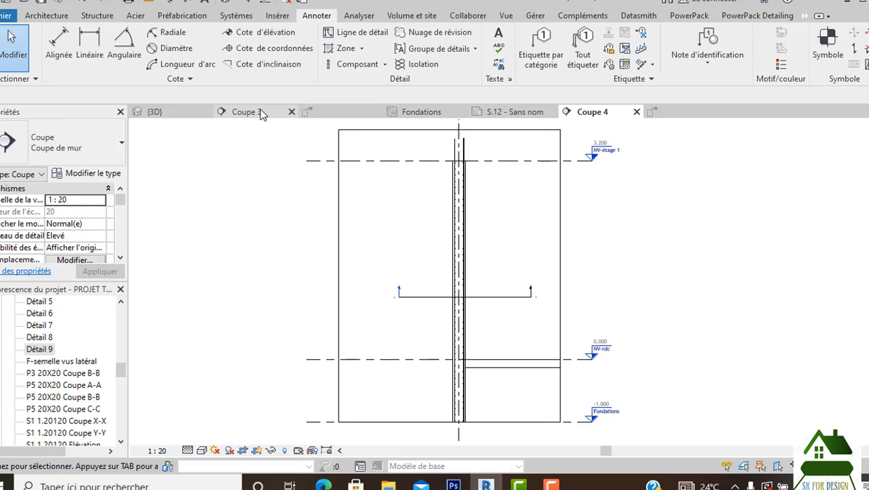
pyautogui.click(609, 115)
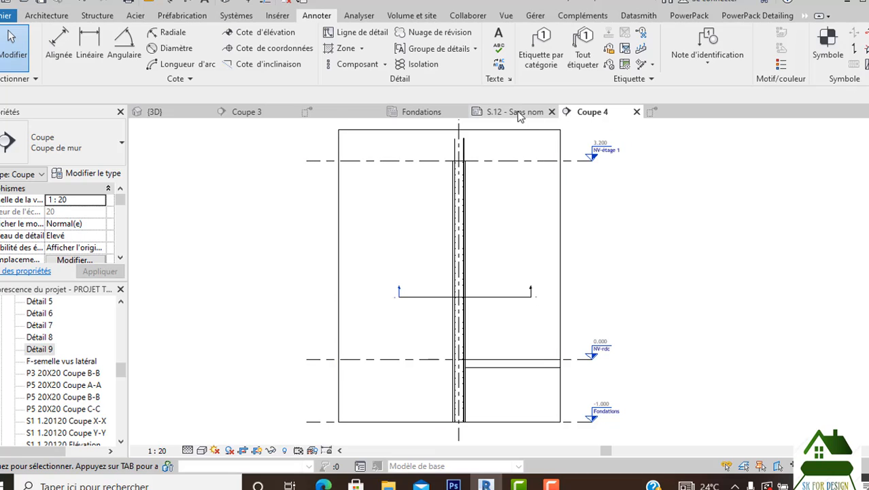
pyautogui.click(653, 112)
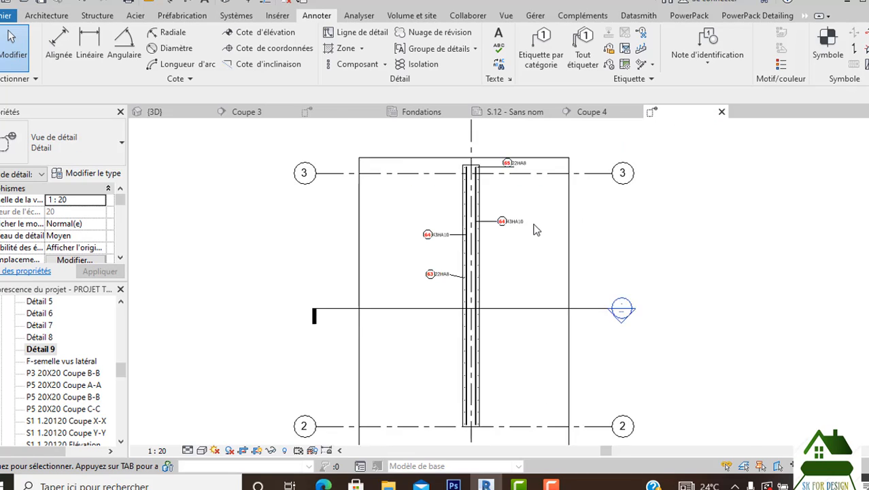
pyautogui.scroll(5, 528, 223)
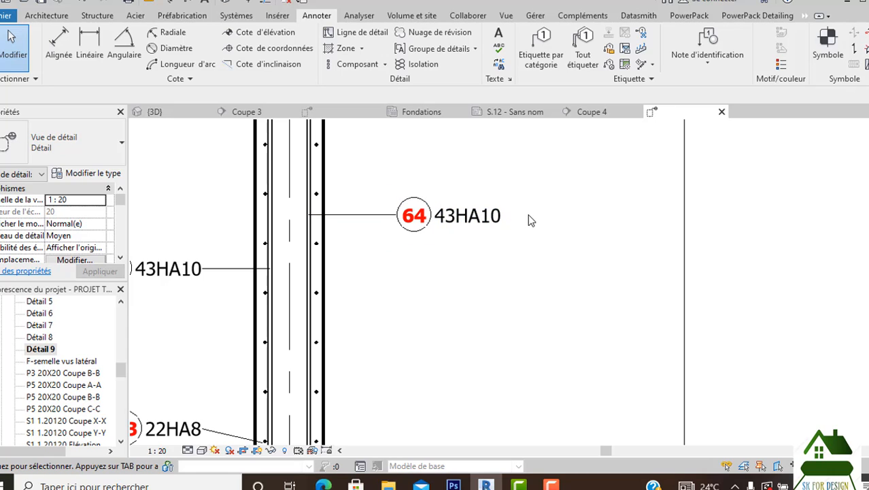
pyautogui.scroll(-1, 515, 246)
pyautogui.scroll(-3, 546, 207)
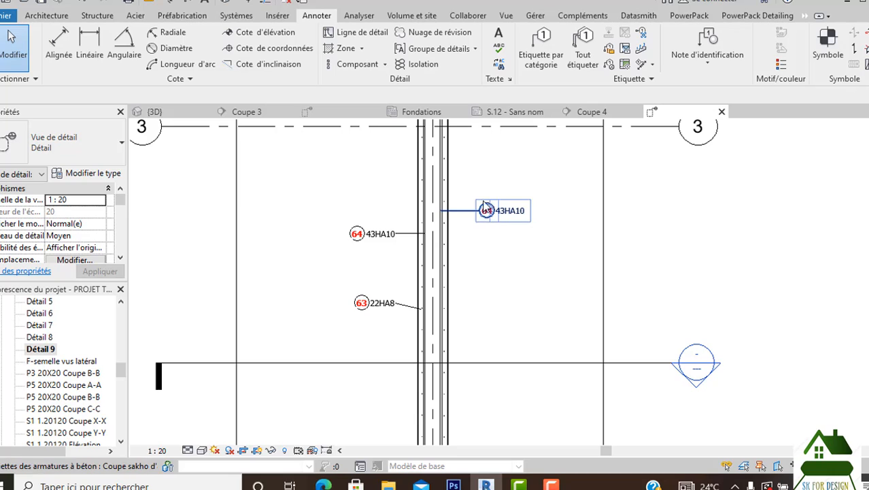
pyautogui.scroll(-3, 461, 151)
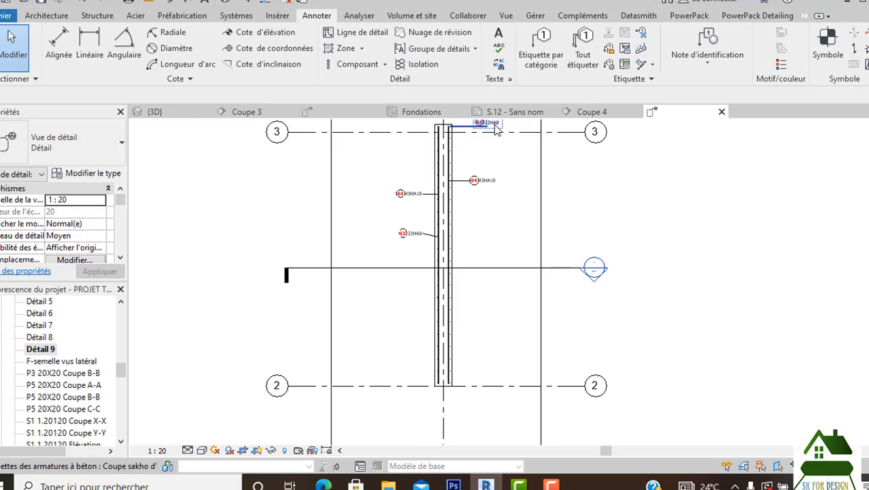
# In section Coupe 4, tag the vertical HA8 bars of both wall faces with Etiquette multiples d'armatures, placing the tags beside the wall's right face.
pyautogui.click(592, 111)
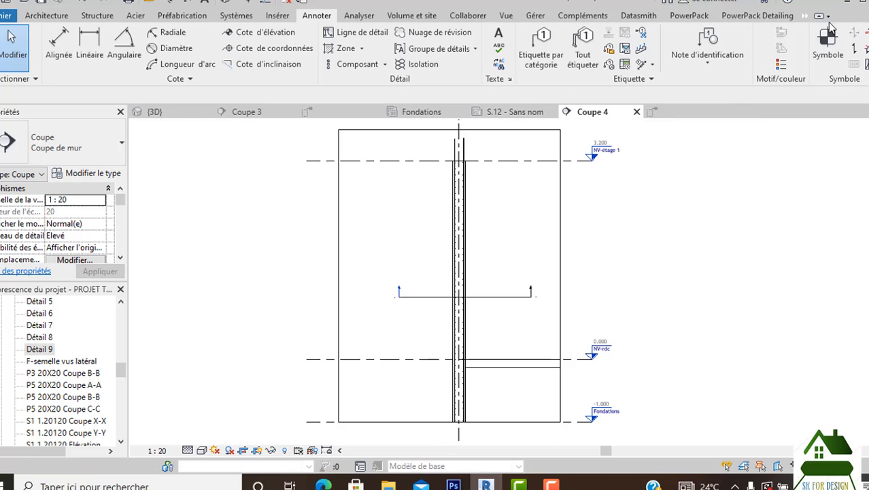
pyautogui.click(765, 16)
pyautogui.click(782, 60)
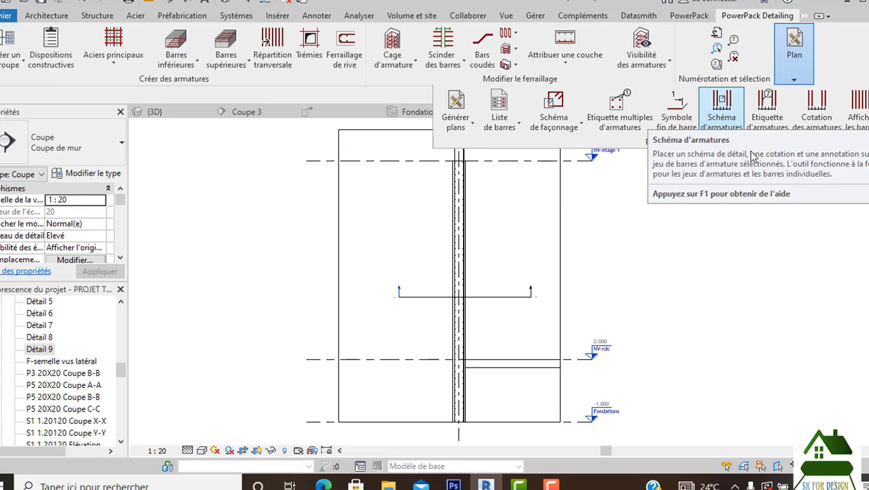
pyautogui.click(563, 102)
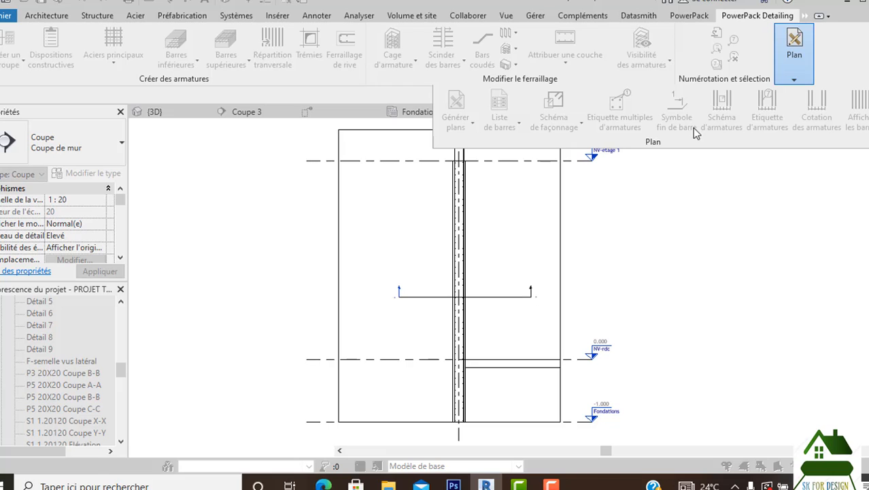
pyautogui.click(794, 82)
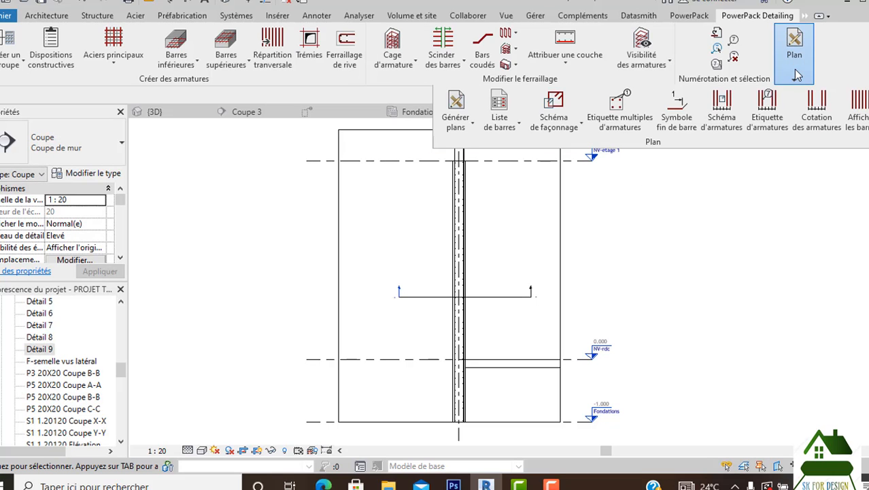
pyautogui.click(617, 122)
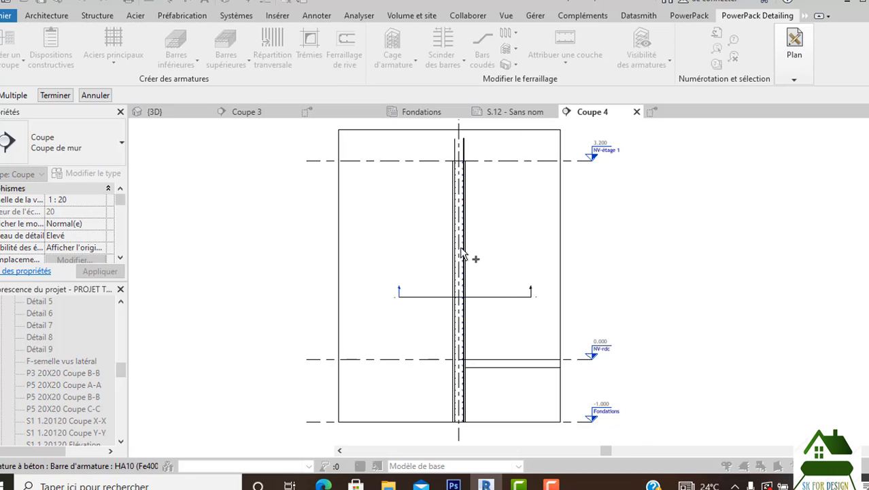
pyautogui.scroll(4, 462, 255)
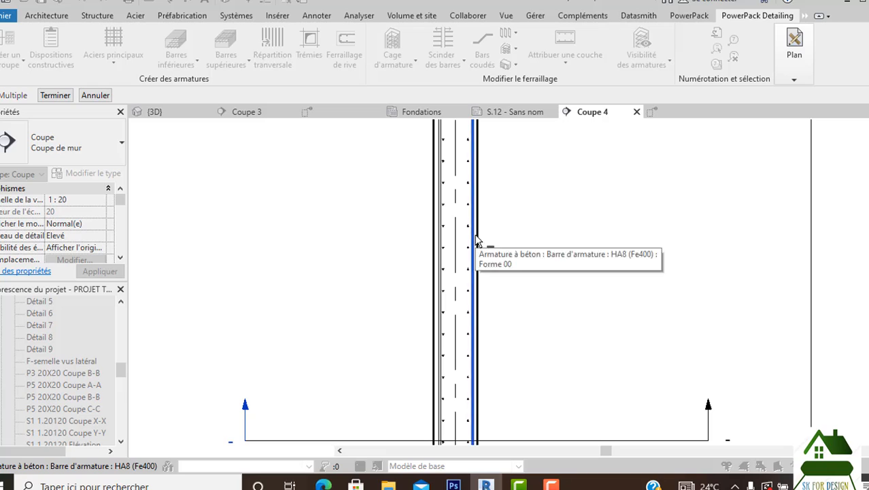
pyautogui.click(474, 247)
pyautogui.scroll(2, 443, 250)
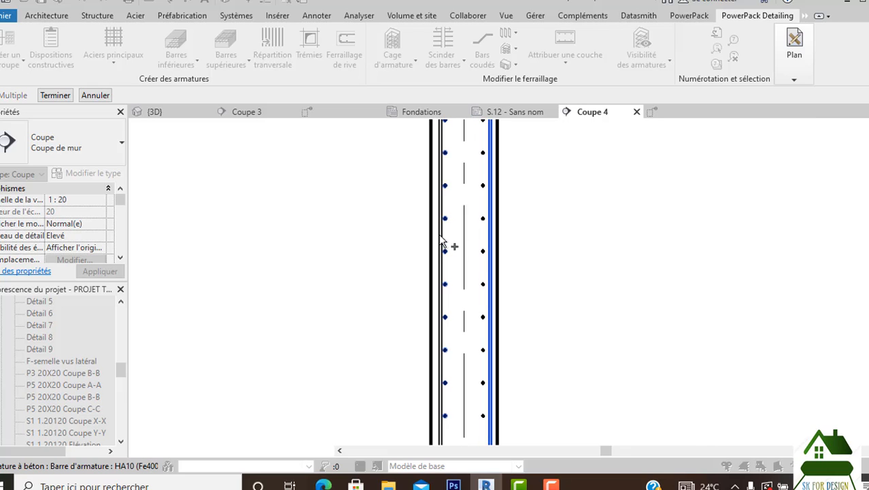
pyautogui.scroll(3, 441, 245)
pyautogui.click(439, 238)
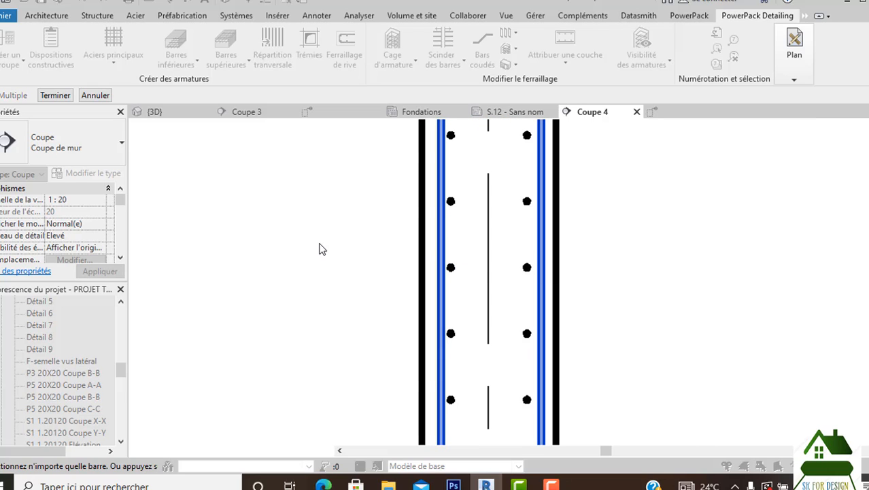
pyautogui.scroll(-1, 320, 244)
pyautogui.press('Return')
pyautogui.scroll(-5, 322, 249)
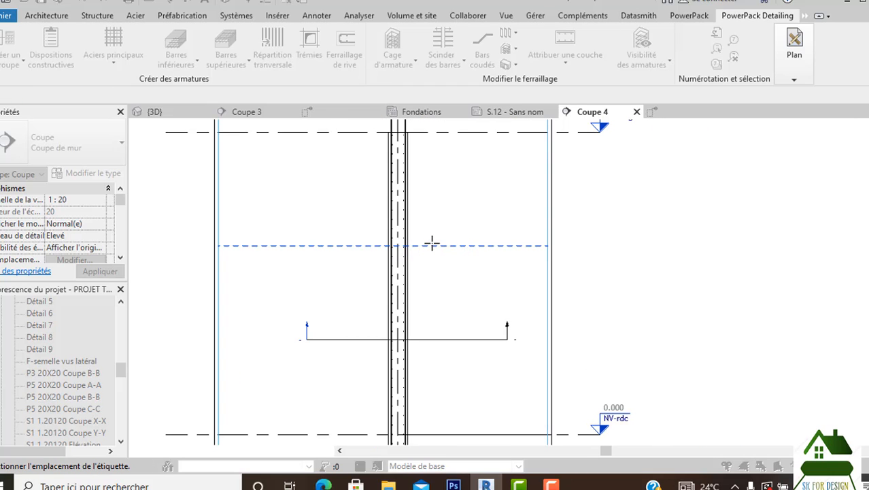
pyautogui.click(431, 243)
pyautogui.scroll(1, 438, 279)
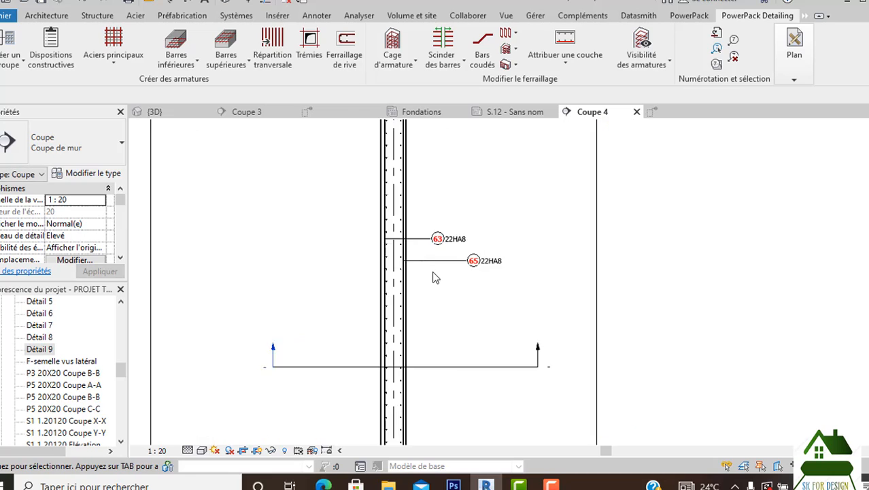
pyautogui.scroll(-2, 539, 291)
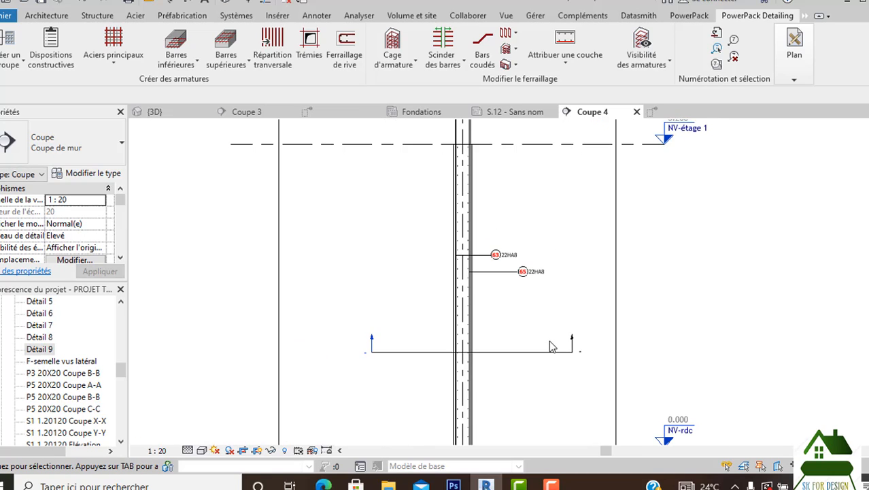
pyautogui.moveTo(615, 348); pyautogui.dragTo(591, 291, button='middle')
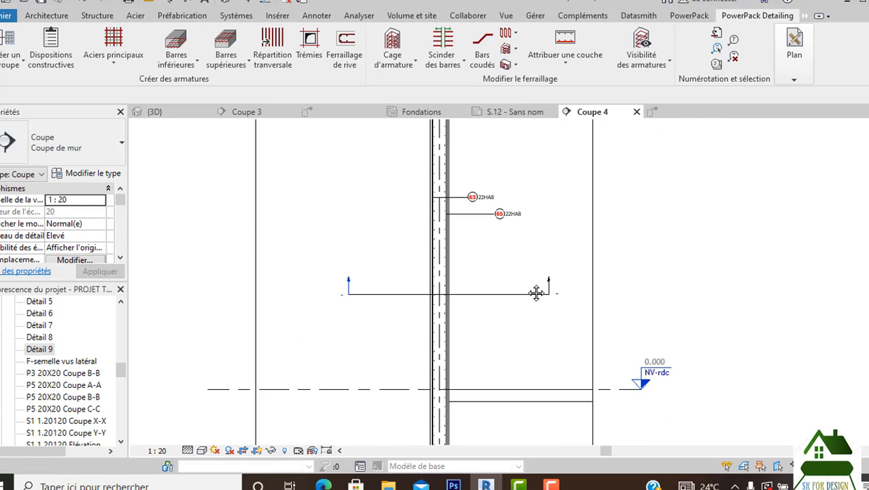
pyautogui.click(785, 85)
pyautogui.moveTo(797, 84)
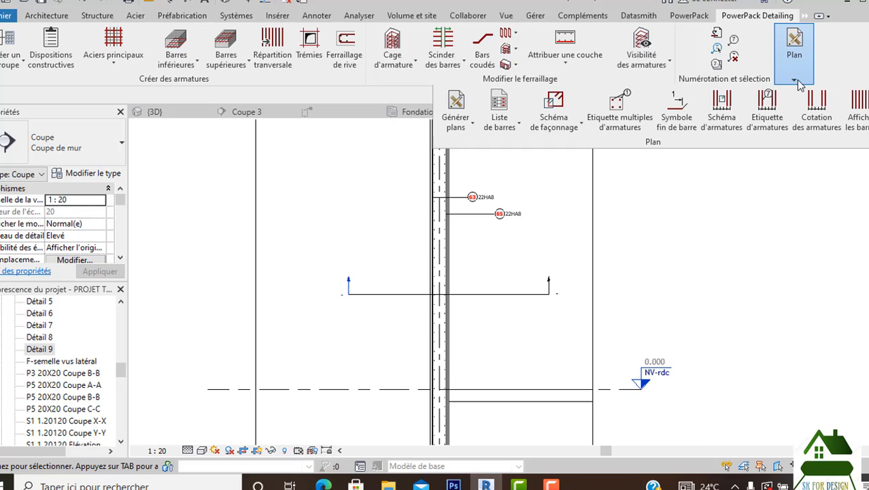
pyautogui.click(616, 109)
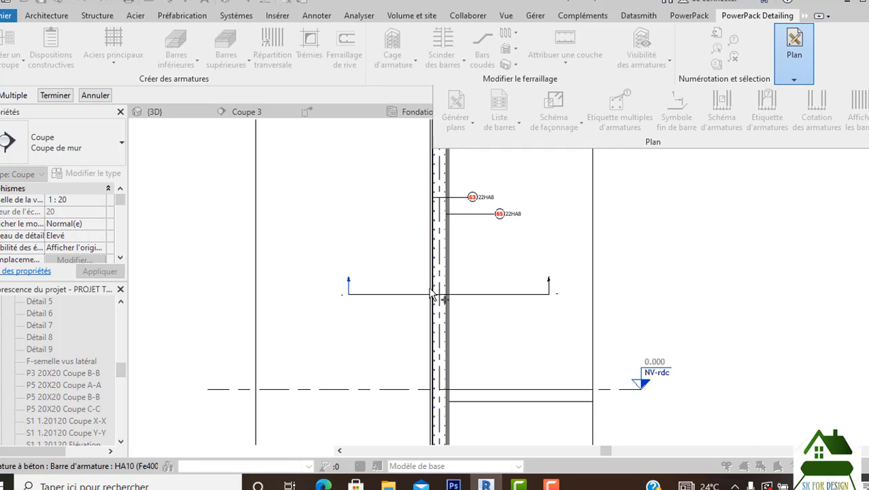
pyautogui.scroll(4, 442, 225)
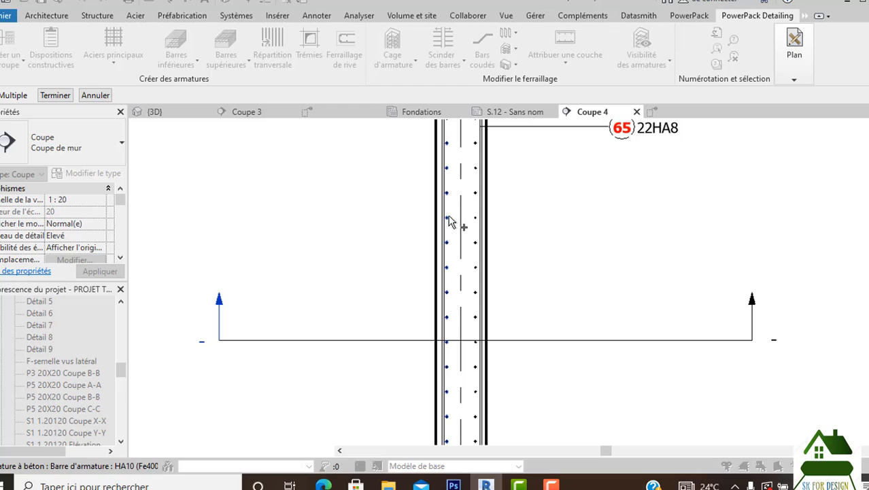
pyautogui.scroll(-3, 387, 224)
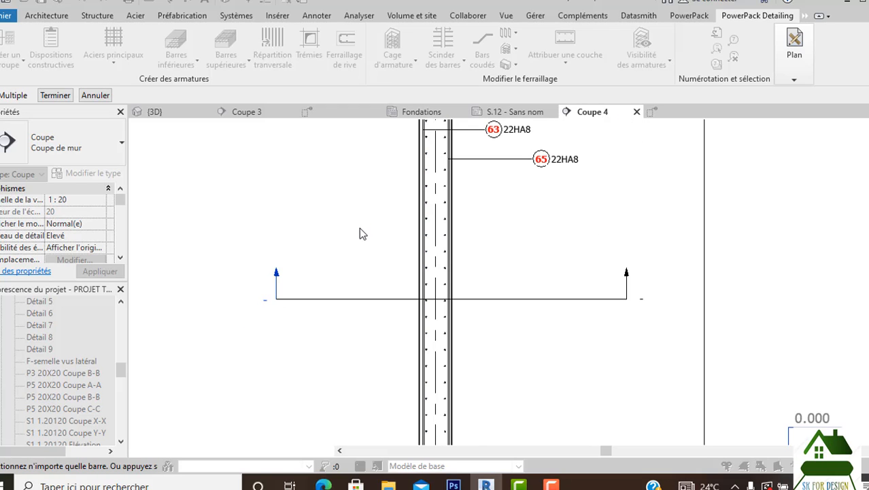
pyautogui.press('Escape')
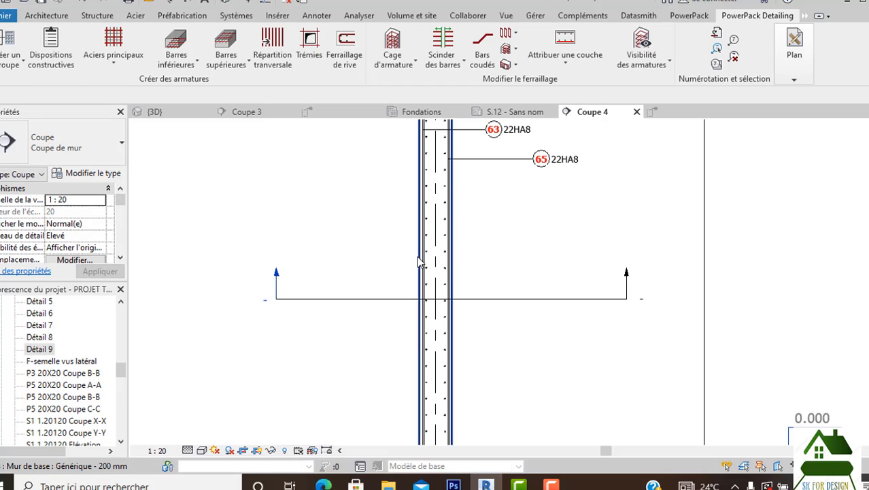
# Try to tag the wall's left-face HA10 bars with Etiquette multiples d'armatures, placing the tag just left of the wall.
pyautogui.click(779, 78)
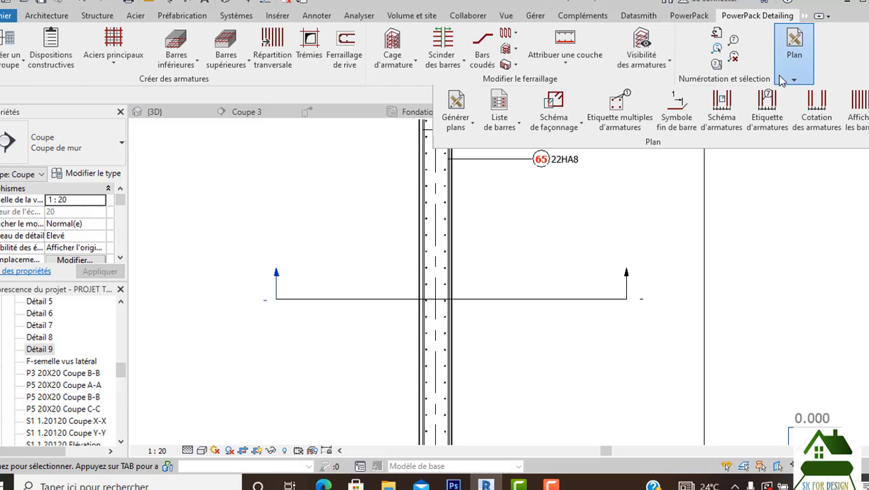
pyautogui.click(598, 119)
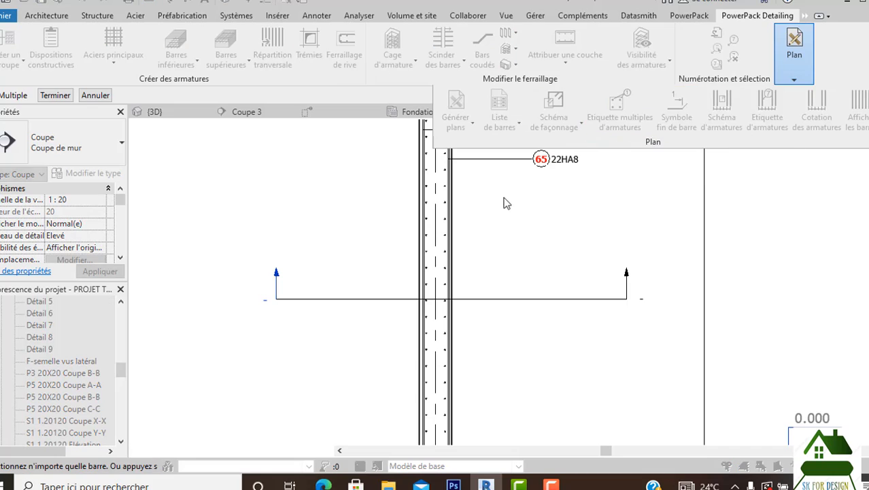
pyautogui.scroll(-1, 441, 208)
pyautogui.scroll(1, 440, 204)
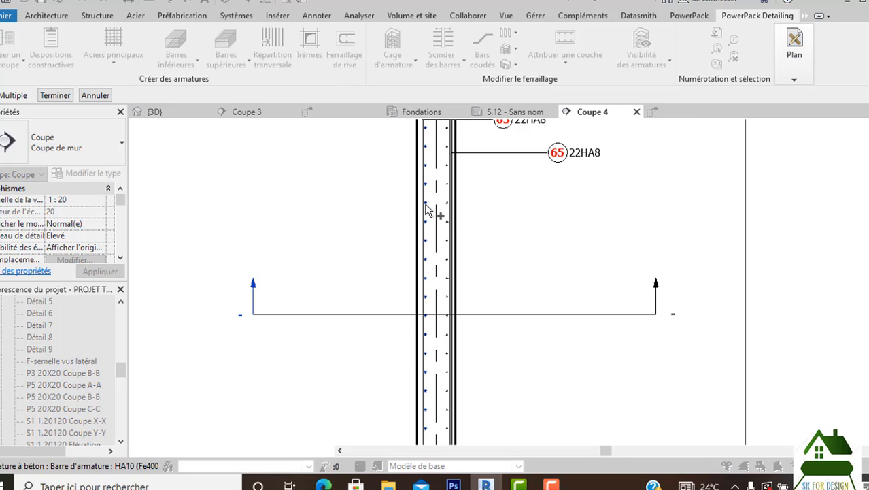
pyautogui.press('Return')
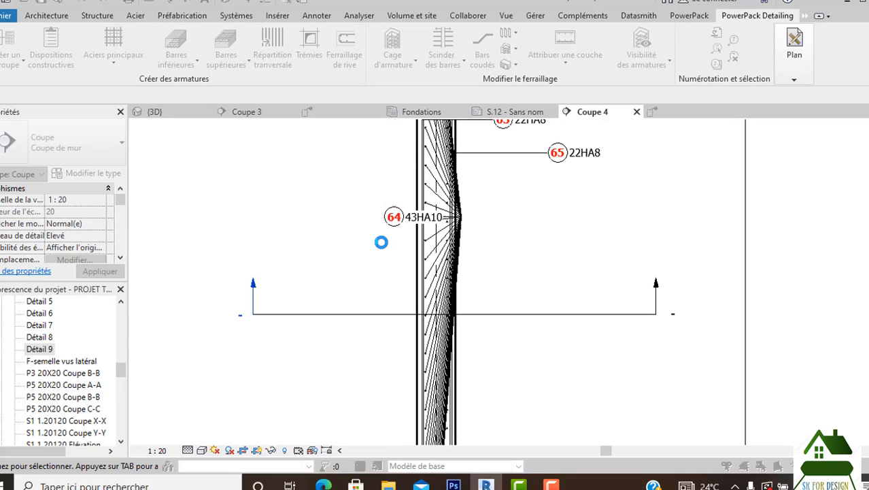
pyautogui.scroll(-3, 435, 235)
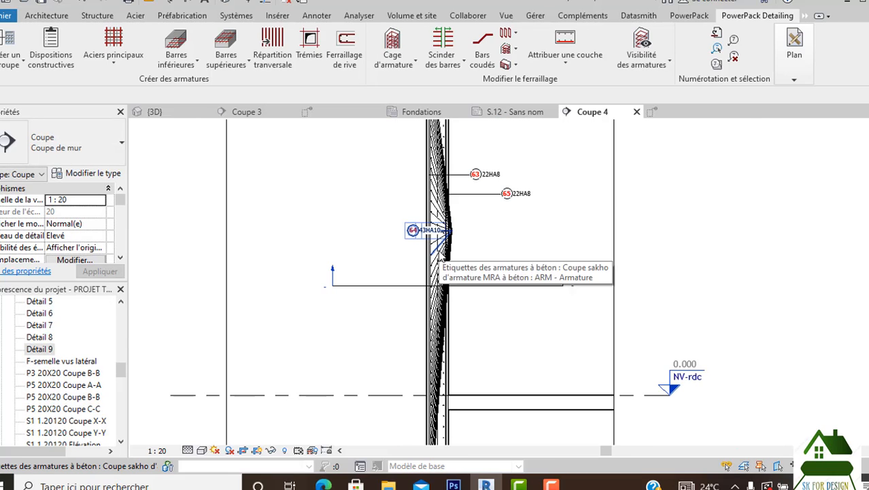
pyautogui.scroll(2, 427, 247)
pyautogui.scroll(1, 427, 246)
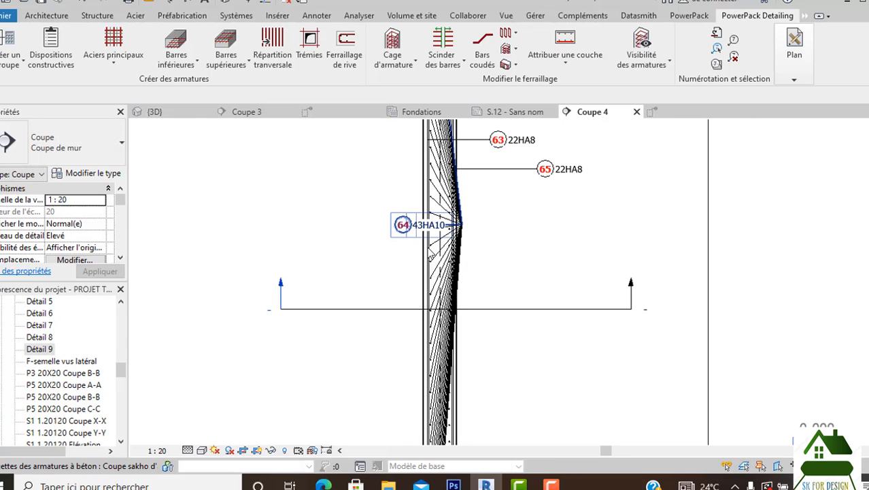
# Delete the HA10 bar tag with the fan of leaders from section Coupe 4.
pyautogui.click(453, 259)
pyautogui.scroll(2, 455, 252)
pyautogui.press('Escape')
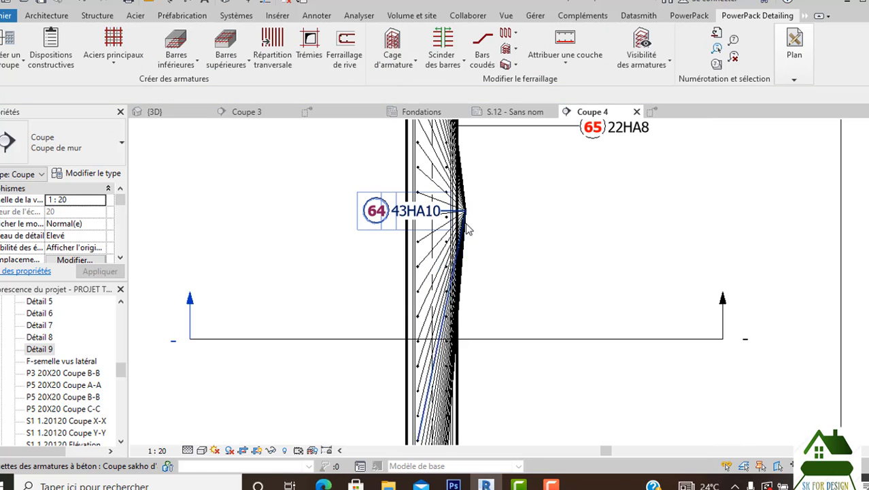
pyautogui.click(466, 217)
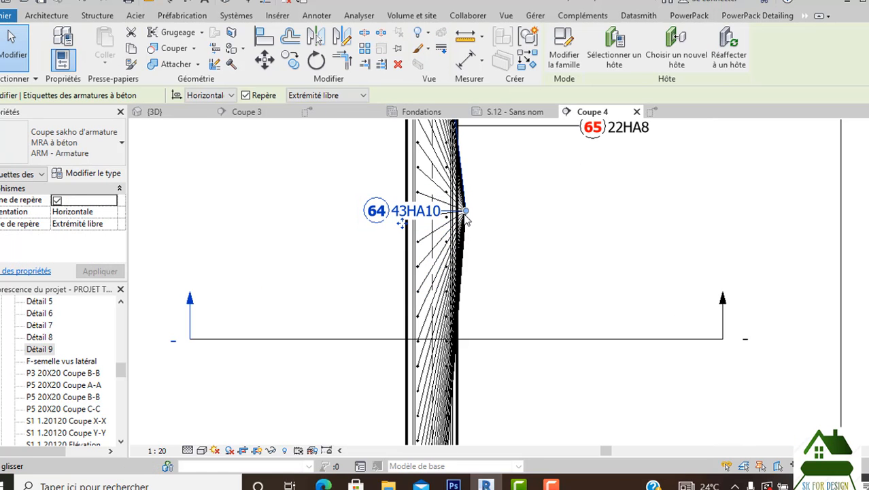
pyautogui.press('Delete')
pyautogui.scroll(-1, 491, 218)
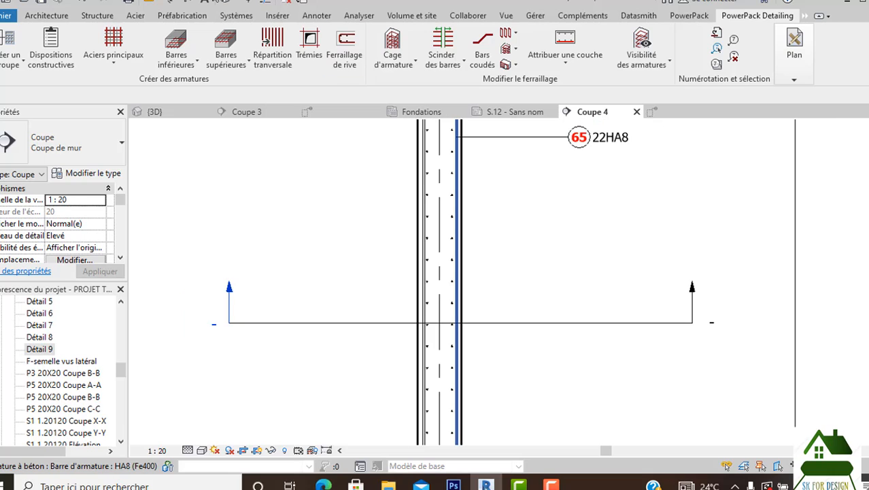
# Try to annotate the wall's left-face HA10 bars with a Multi_armature_annotation_Etiquettes multi-rebar annotation, placing its dimension line left of the wall.
pyautogui.click(317, 15)
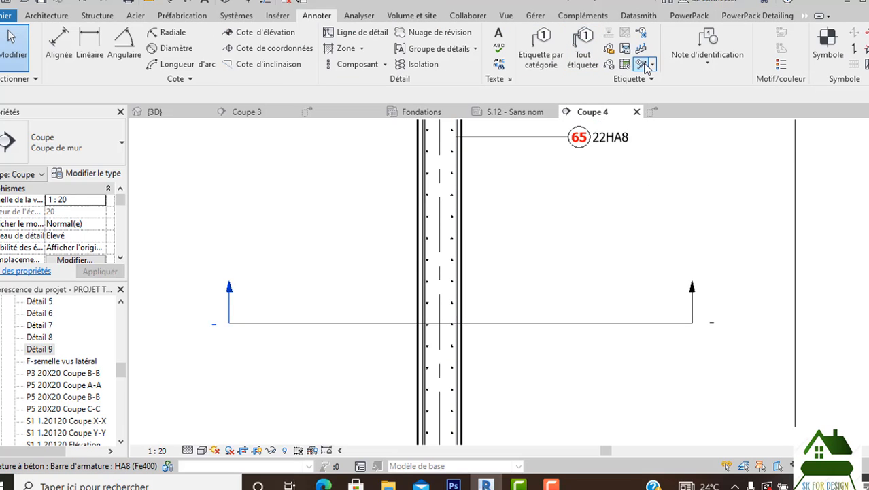
pyautogui.click(641, 64)
pyautogui.scroll(1, 430, 215)
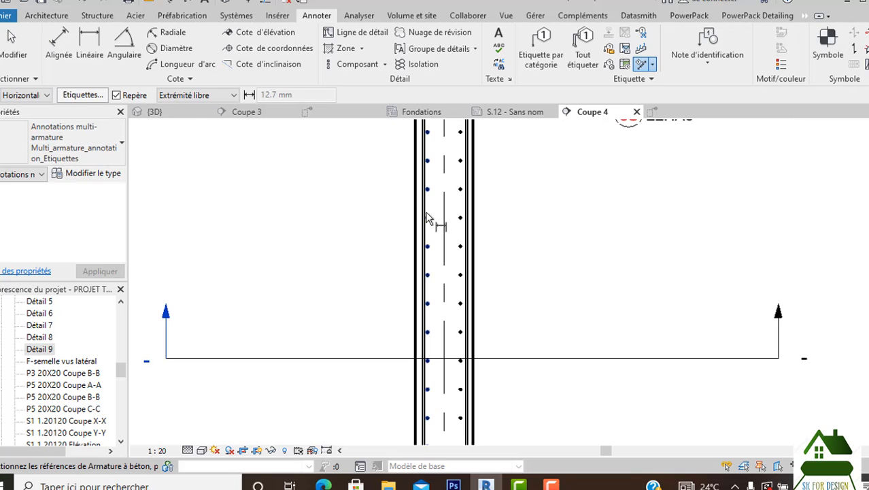
pyautogui.click(432, 219)
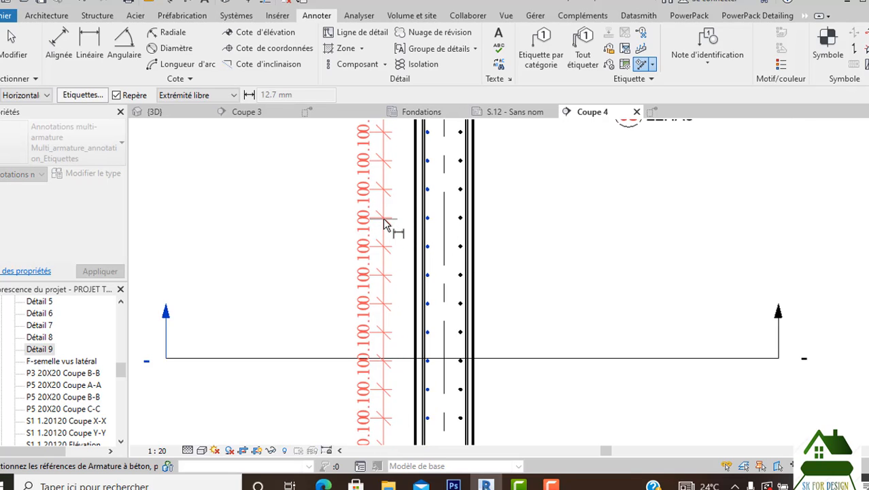
pyautogui.scroll(-1, 385, 225)
pyautogui.scroll(-1, 385, 225)
pyautogui.click(387, 225)
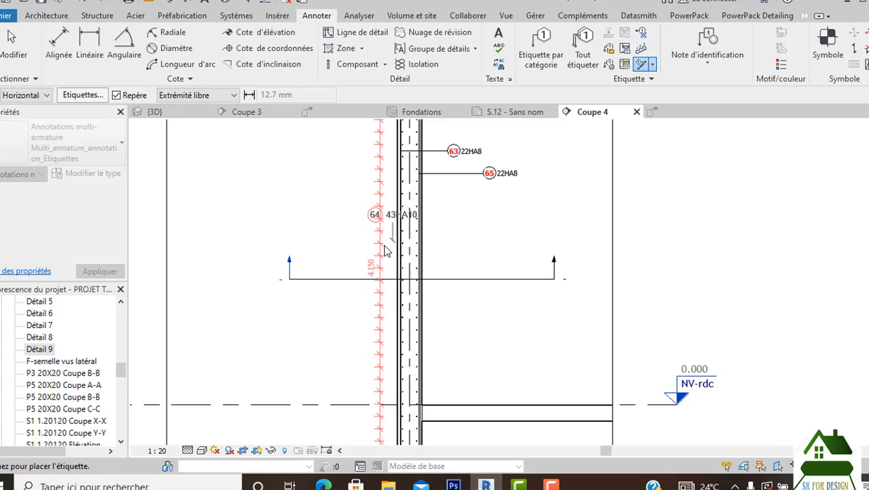
# Set the tag orientation to Verticale and place the HA10 tag left of the dimension line.
pyautogui.click(354, 226)
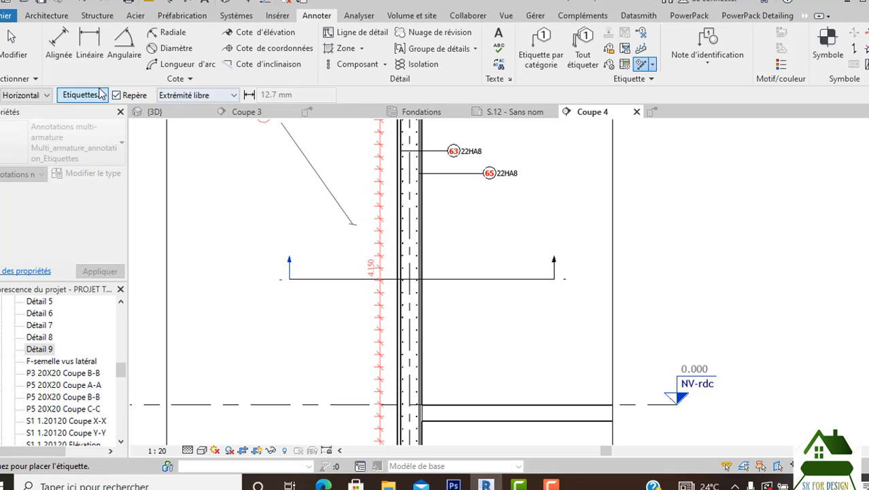
pyautogui.click(41, 95)
pyautogui.click(27, 119)
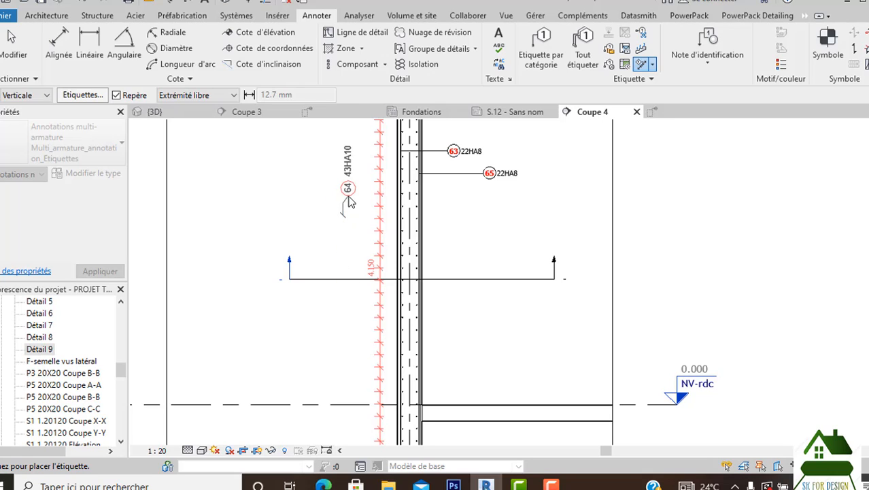
pyautogui.click(339, 193)
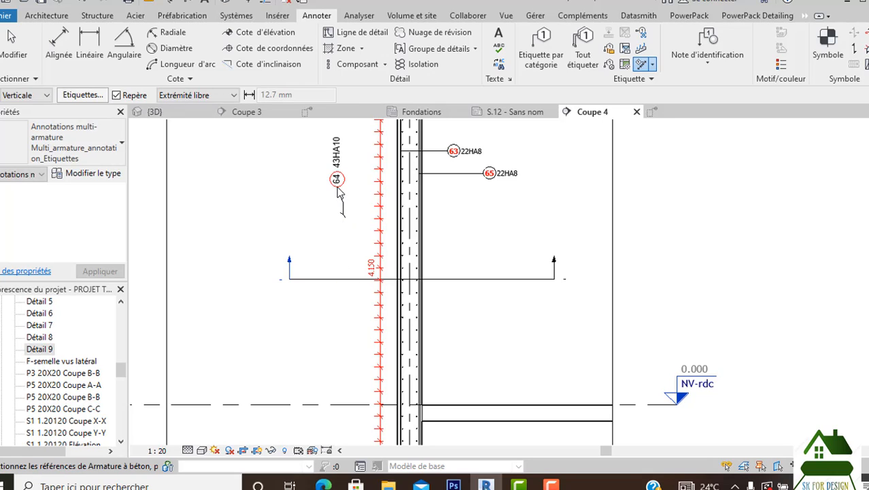
pyautogui.press('Escape')
pyautogui.press('Escape')
pyautogui.scroll(-2, 355, 245)
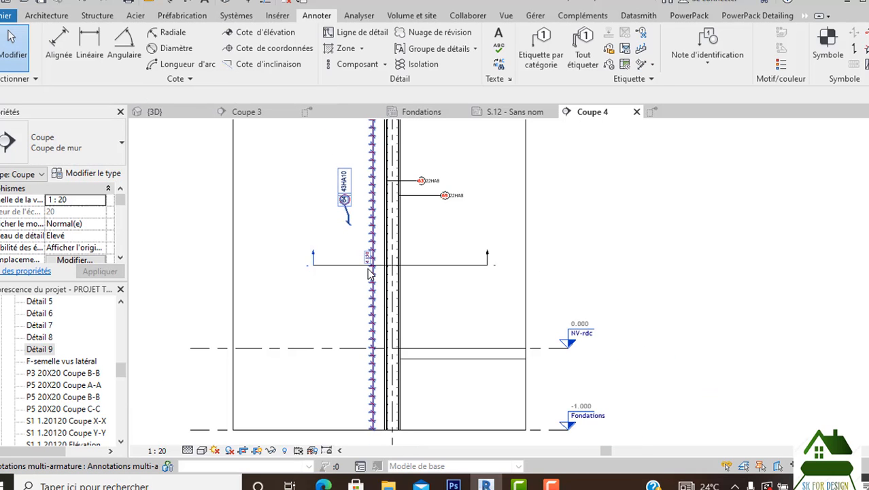
# Try the Armature à béton type on the HA10 multi-rebar annotation.
pyautogui.click(372, 257)
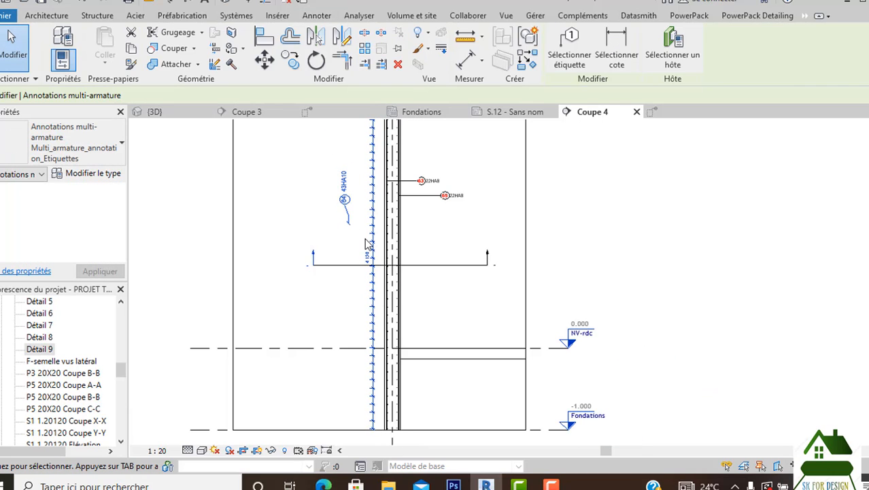
pyautogui.click(102, 148)
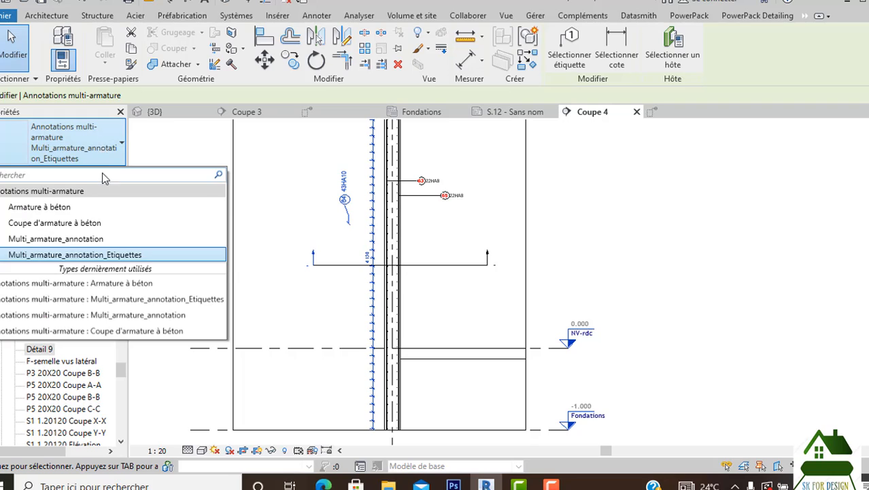
pyautogui.click(82, 210)
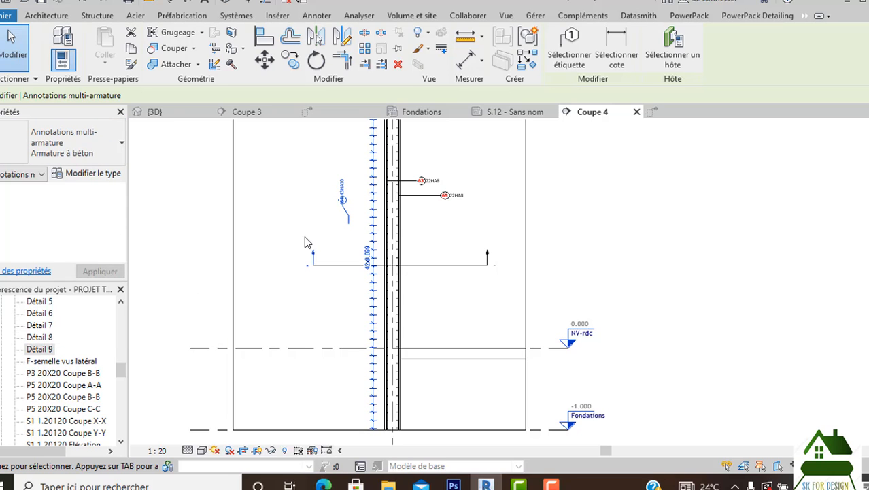
pyautogui.scroll(3, 340, 232)
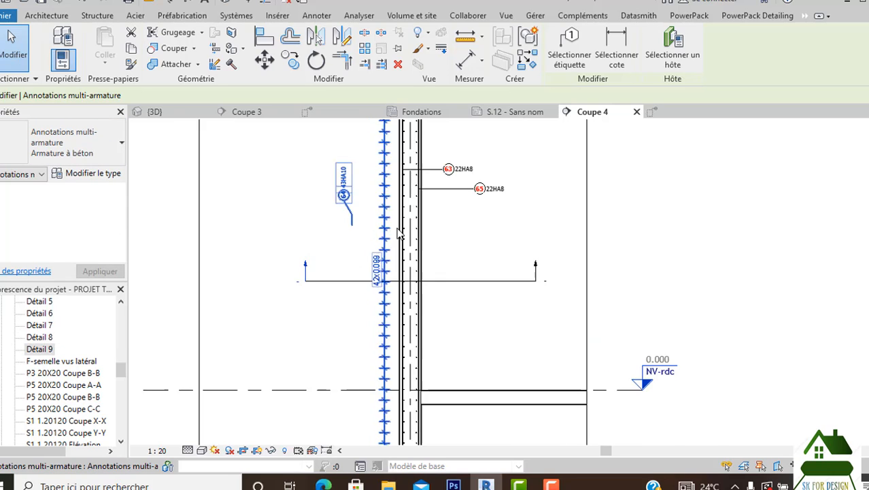
pyautogui.scroll(-1, 338, 232)
# Delete the HA10 multi-rebar annotation left of the wall.
pyautogui.click(348, 236)
pyautogui.click(379, 247)
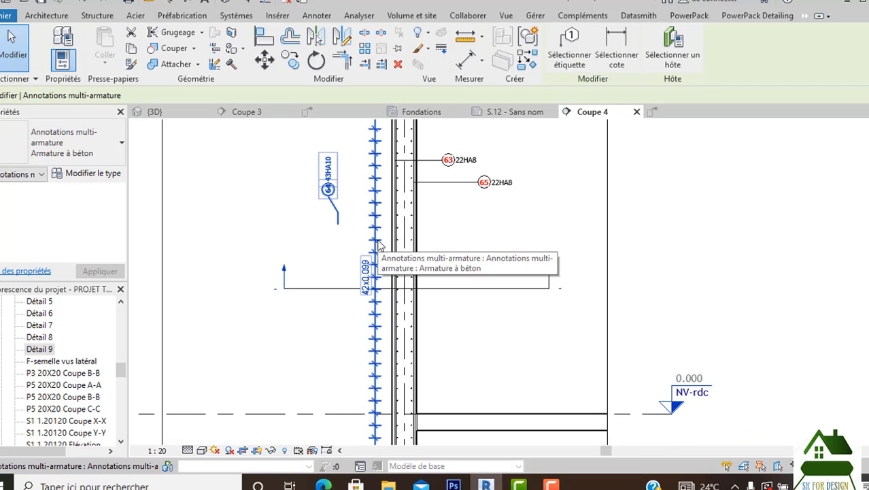
pyautogui.press('Delete')
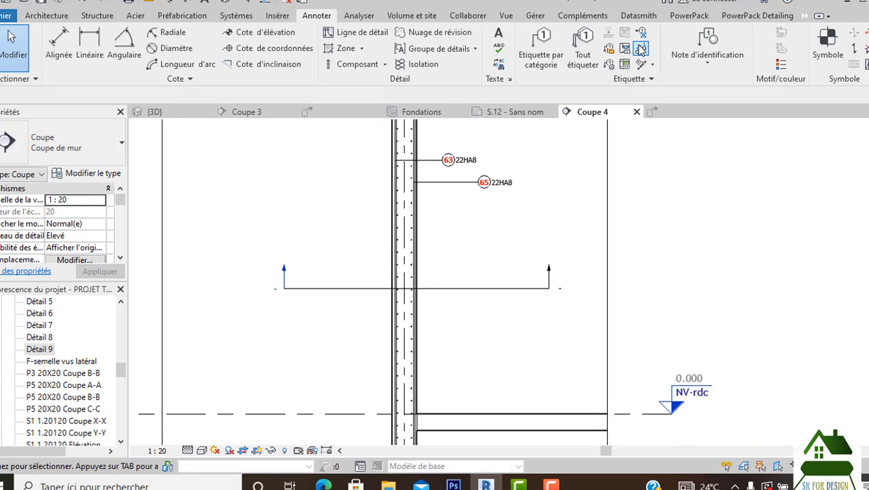
# Place a multi-rebar annotation of type Multi_armature_annotation on the left-face HA10 bars, with its dimension line just left of the wall.
pyautogui.scroll(1, 387, 250)
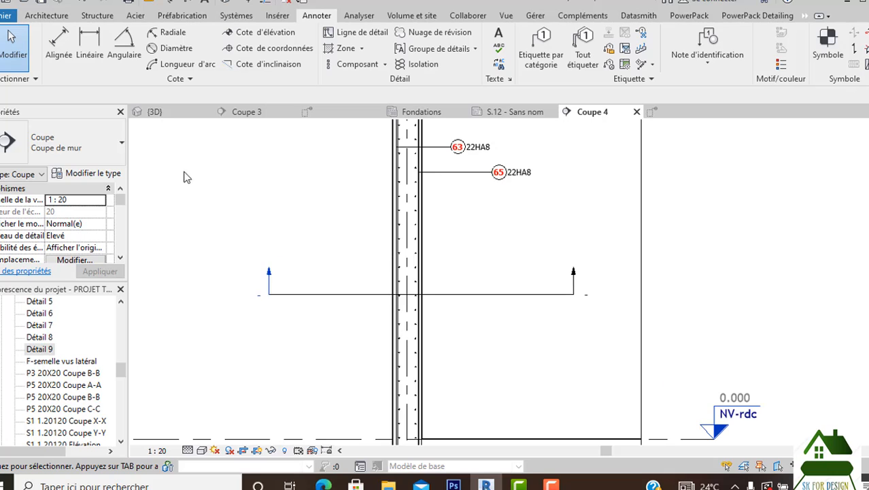
pyautogui.click(92, 152)
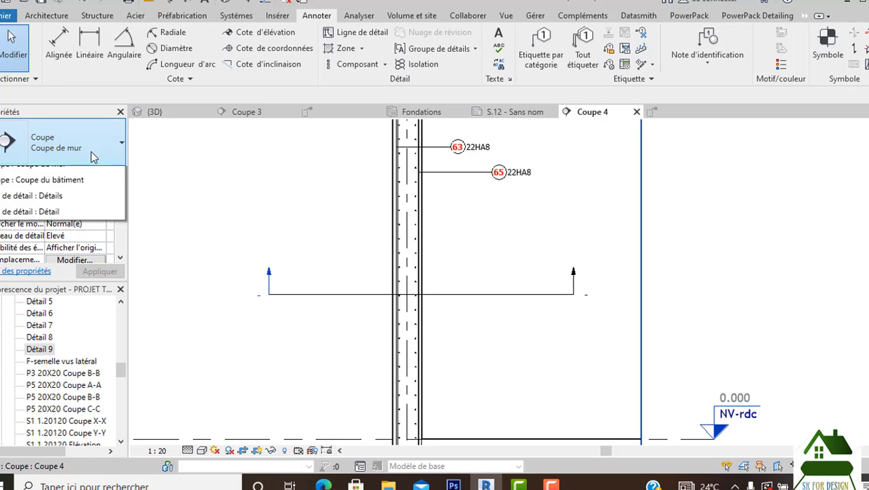
pyautogui.click(348, 173)
pyautogui.click(642, 61)
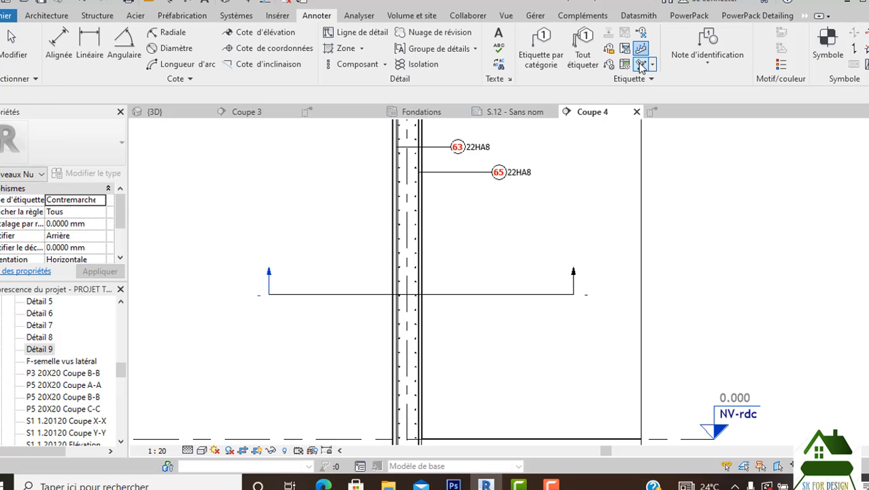
pyautogui.click(85, 146)
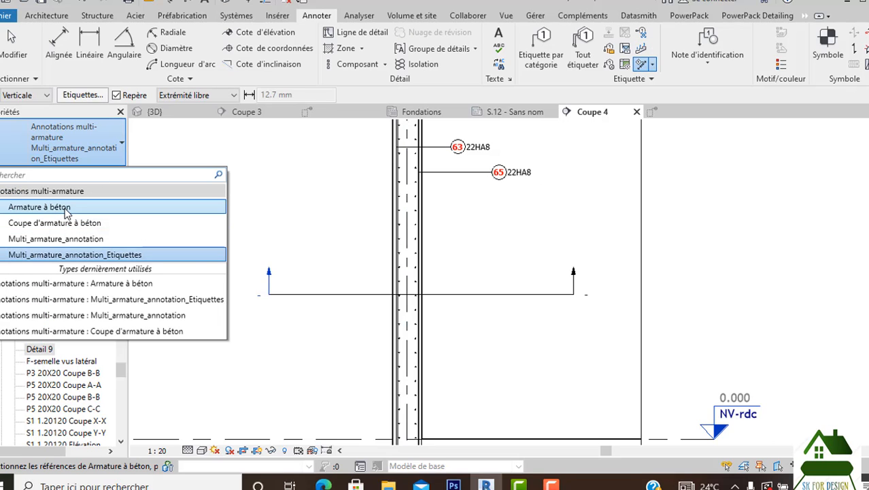
pyautogui.click(77, 240)
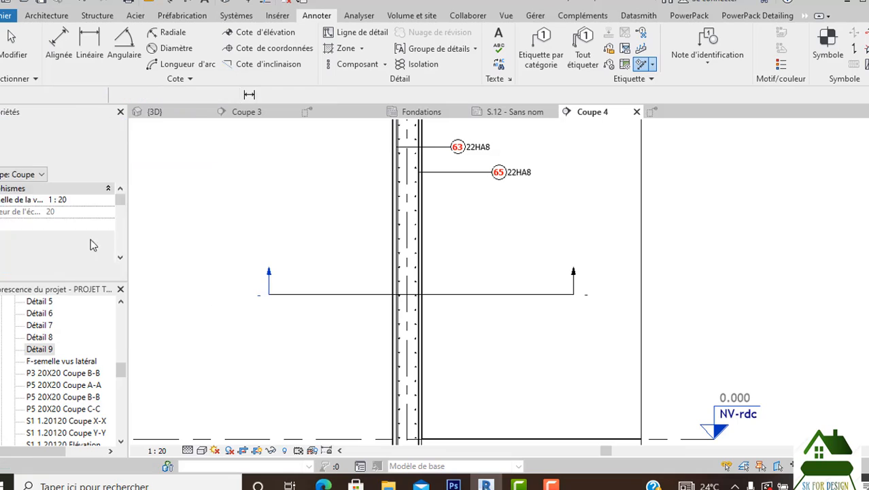
pyautogui.scroll(2, 396, 246)
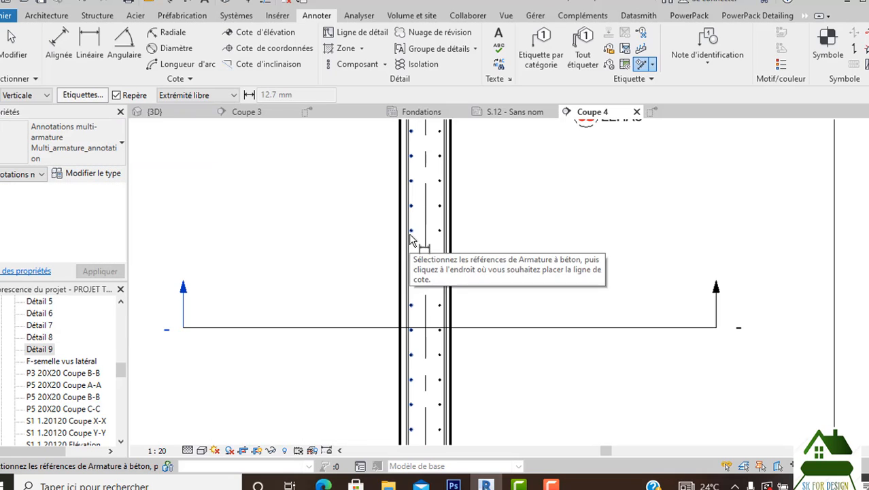
pyautogui.click(379, 240)
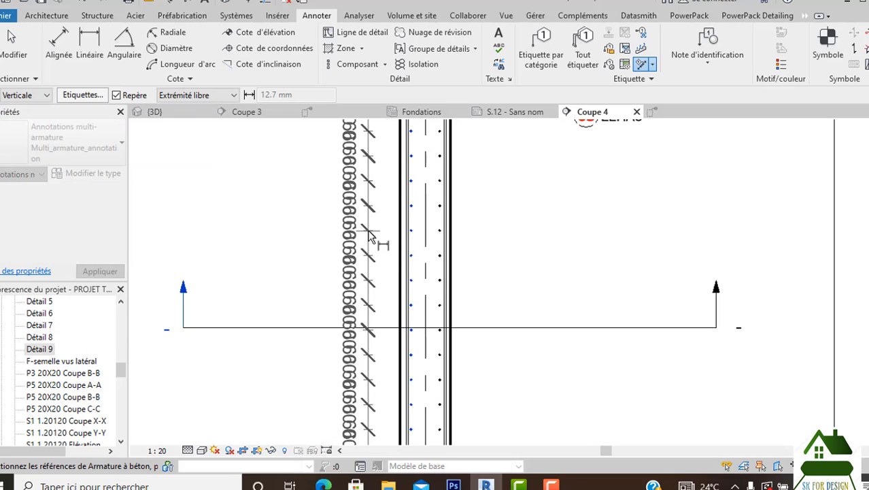
pyautogui.click(372, 236)
pyautogui.scroll(-1, 334, 230)
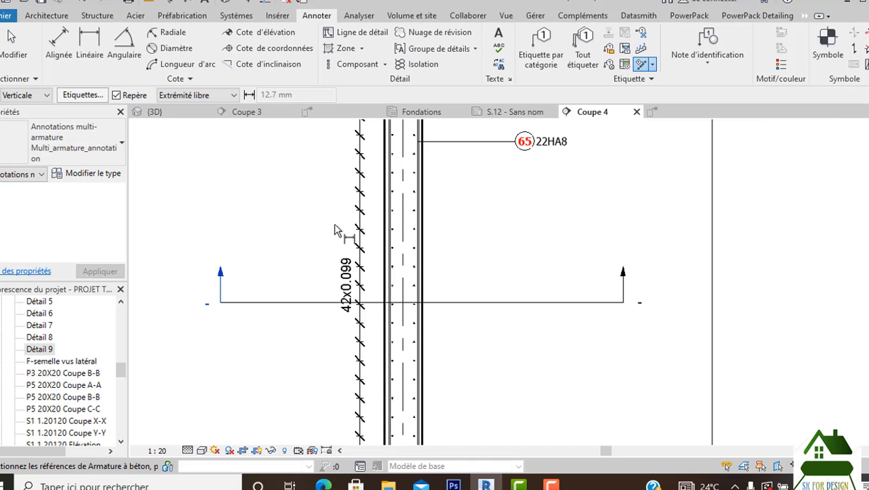
# Try the Coupe d'armature à béton type on the new HA10 multi-rebar annotation.
pyautogui.click(364, 238)
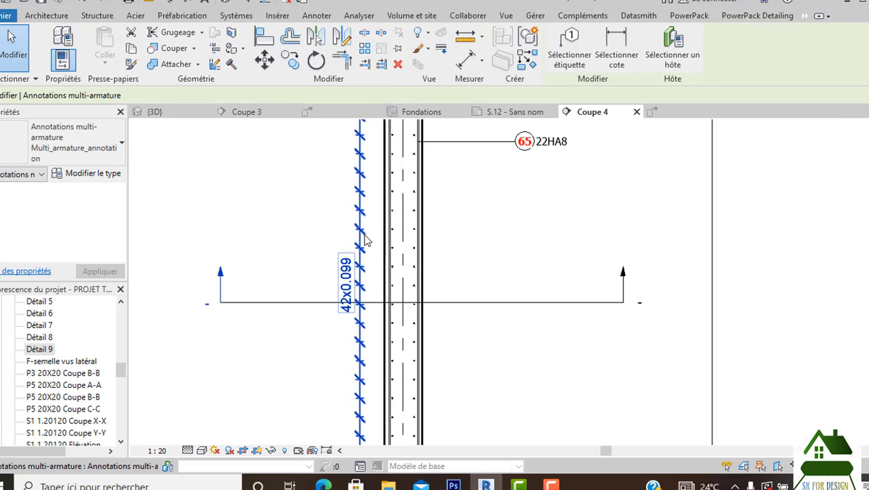
pyautogui.scroll(-4, 364, 238)
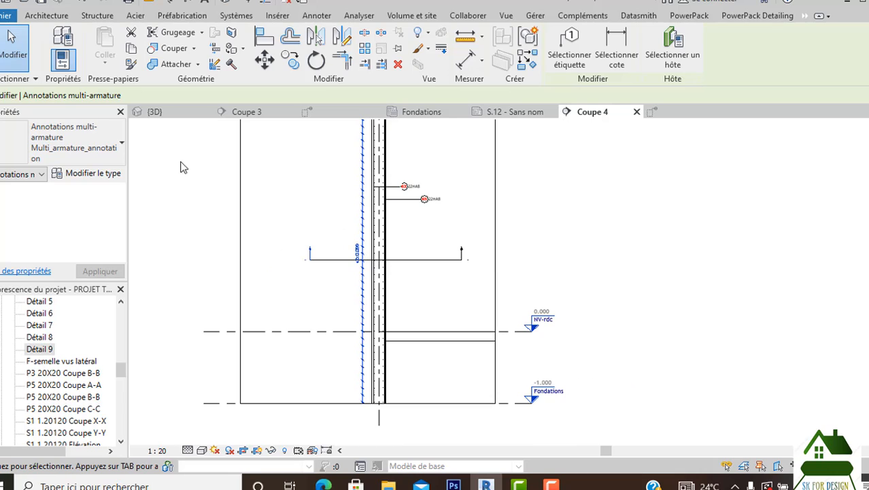
pyautogui.click(99, 140)
pyautogui.click(71, 222)
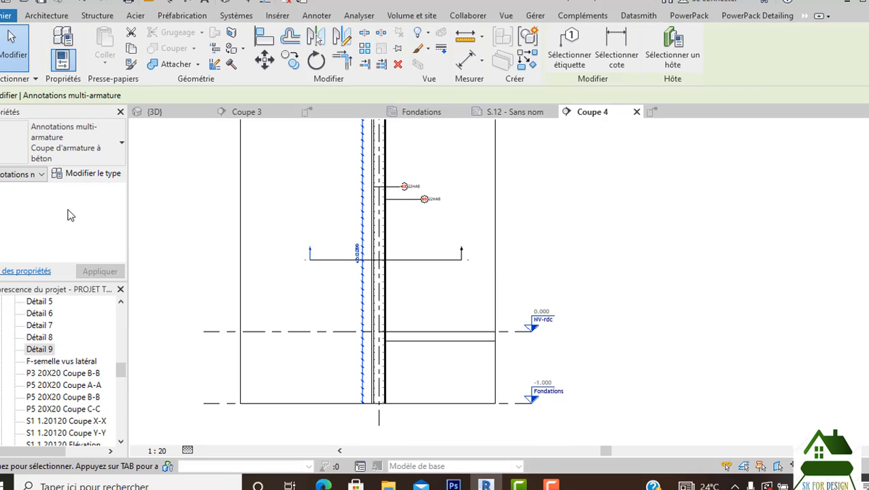
pyautogui.scroll(5, 354, 262)
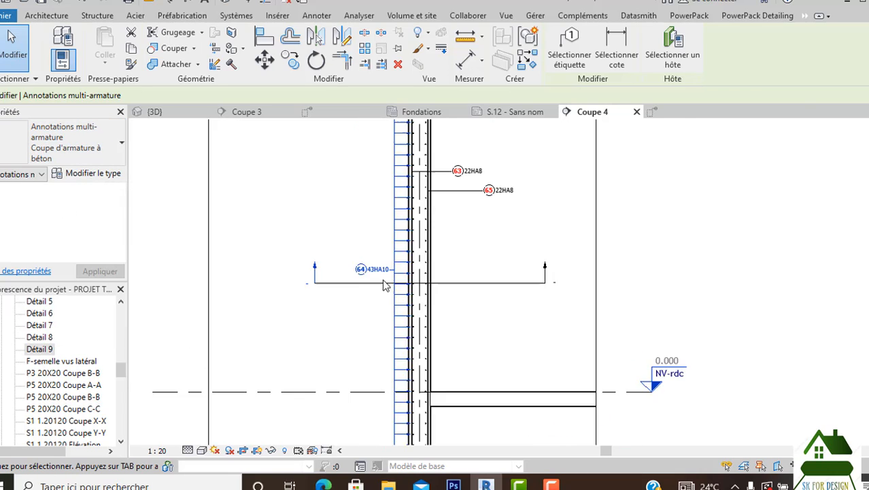
pyautogui.scroll(-3, 381, 281)
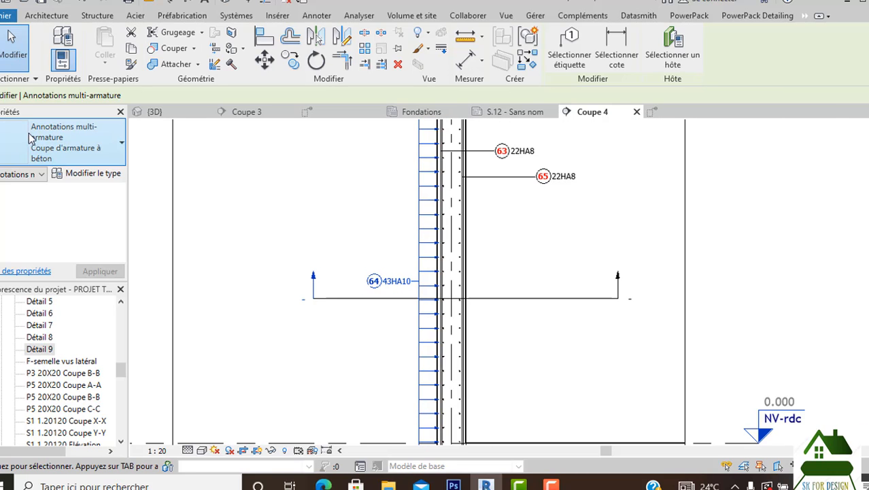
# Set the left-face HA10 multi-rebar annotation's type to Armature à béton.
pyautogui.click(77, 150)
pyautogui.click(68, 205)
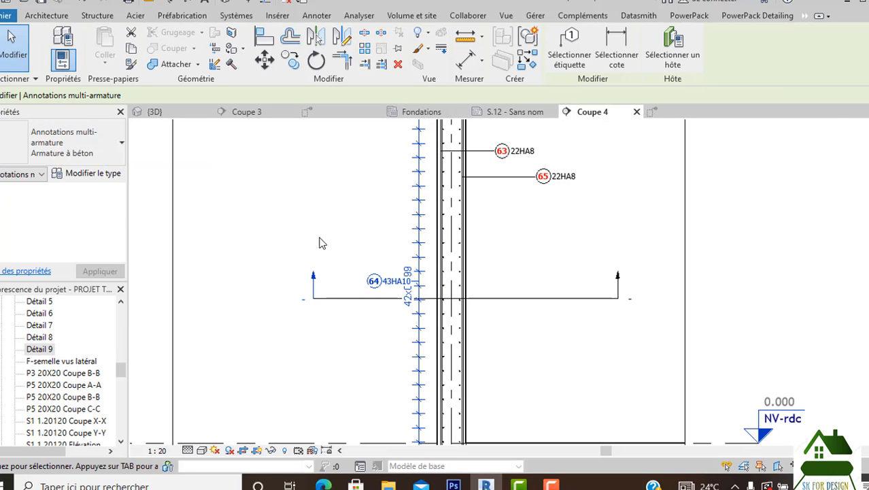
pyautogui.click(354, 219)
# Reposition the HA10 multi-rebar annotation so its dimension line sits close to the wall's left face.
pyautogui.scroll(2, 394, 294)
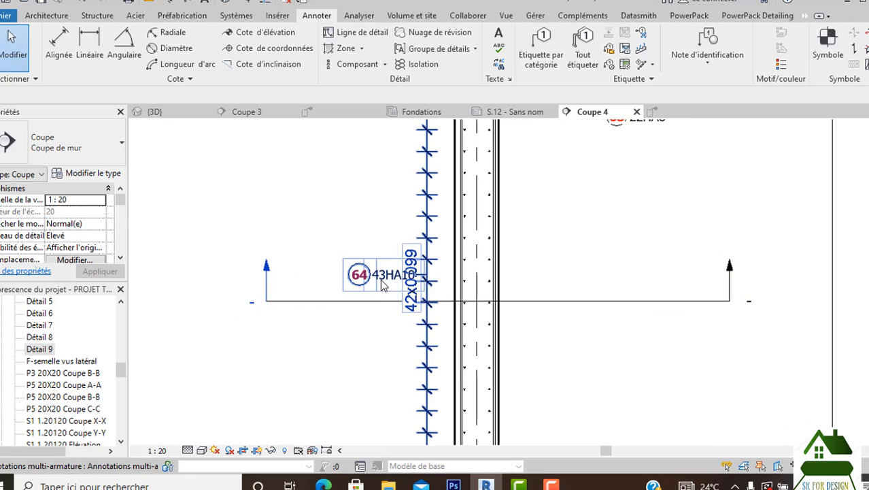
pyautogui.click(385, 300)
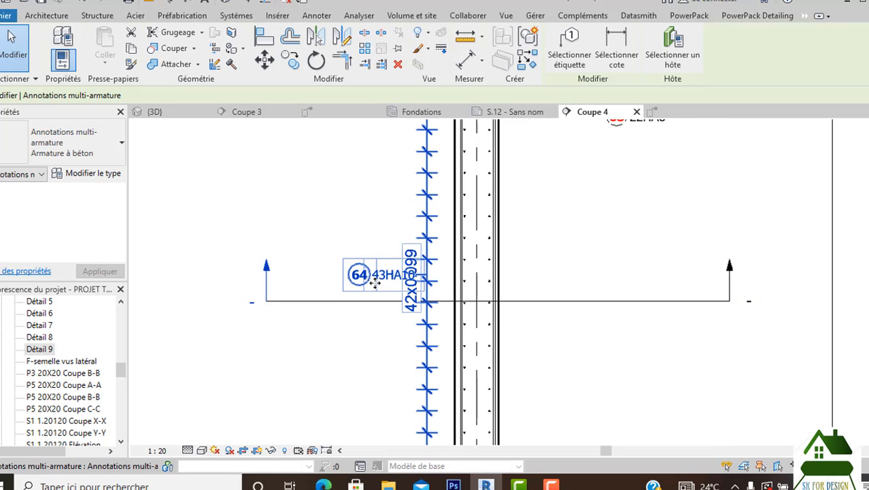
pyautogui.moveTo(375, 283); pyautogui.dragTo(363, 237)
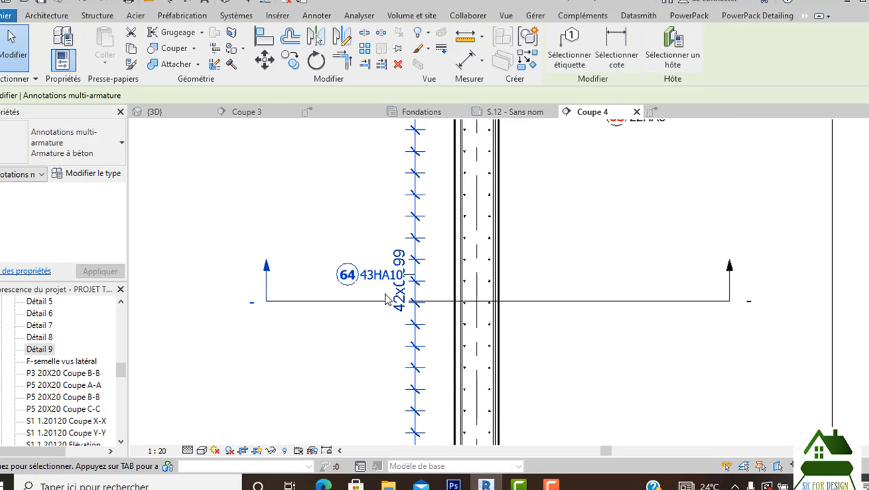
pyautogui.scroll(1, 393, 306)
pyautogui.click(394, 333)
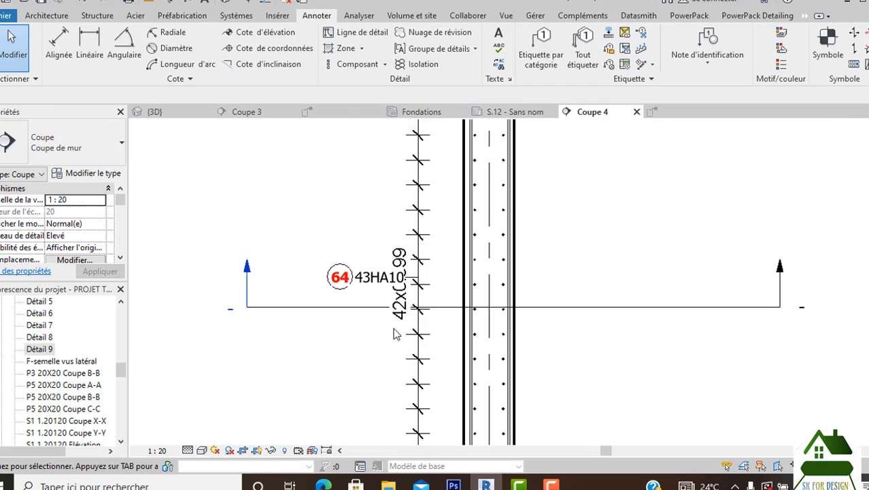
pyautogui.click(417, 294)
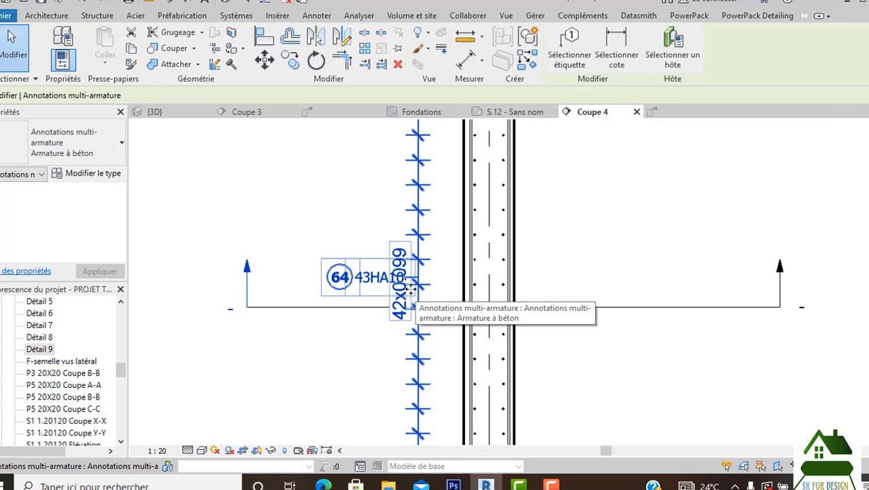
pyautogui.press('Escape')
pyautogui.click(364, 289)
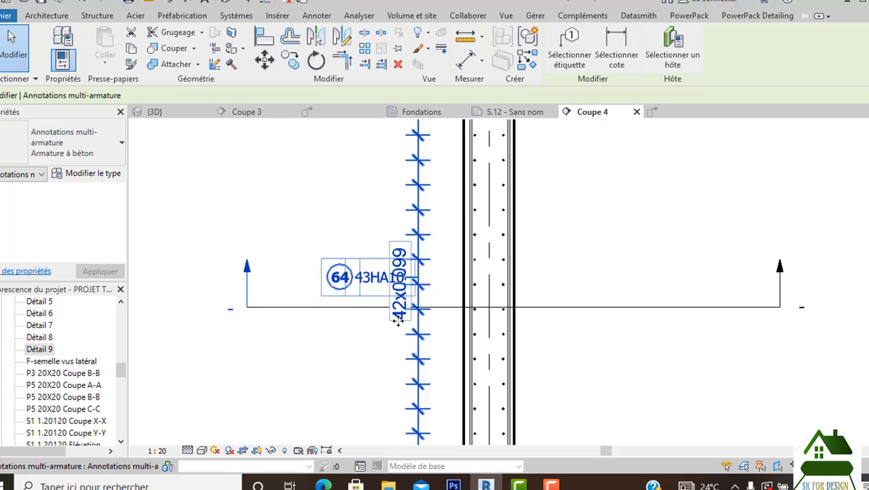
pyautogui.moveTo(422, 316); pyautogui.dragTo(448, 315)
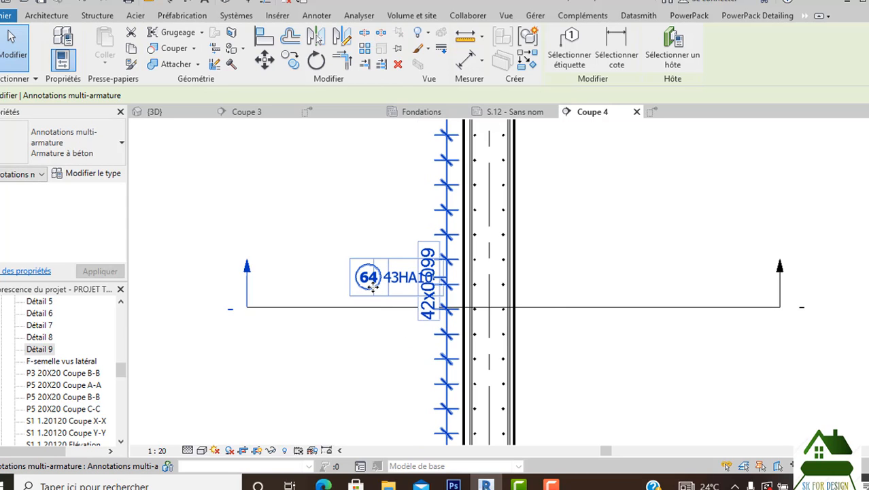
# Delete the left-face HA10 multi-rebar annotation and set the multi-rebar annotation command to type Armature à béton.
pyautogui.press('Delete')
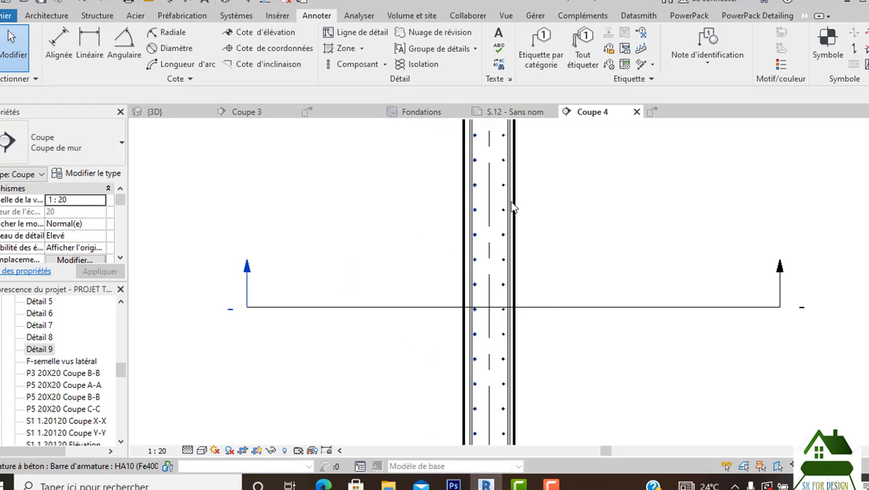
pyautogui.click(641, 64)
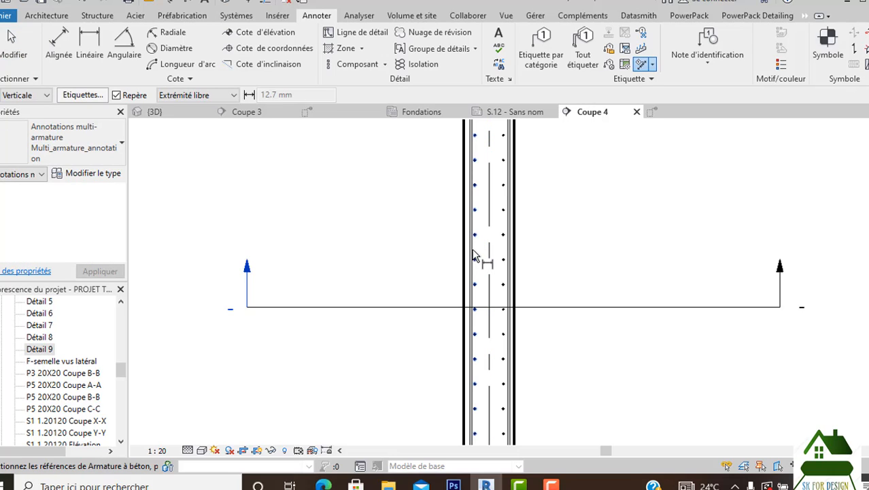
pyautogui.click(368, 211)
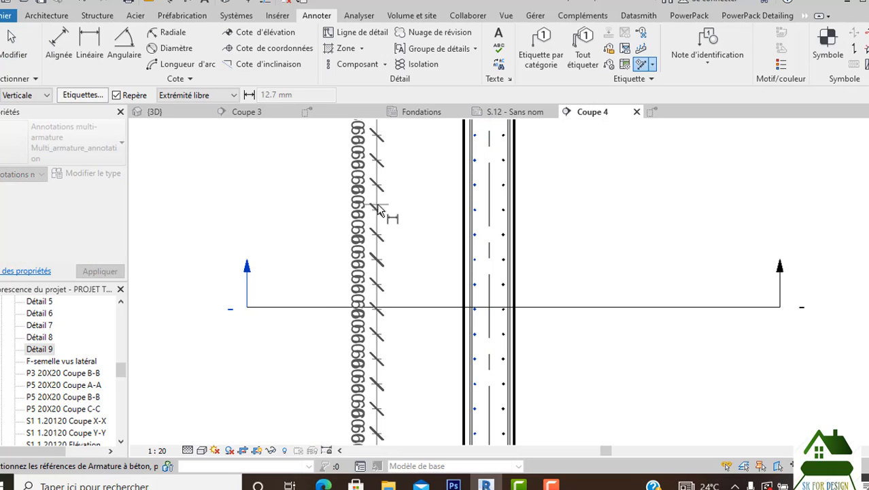
pyautogui.click(71, 126)
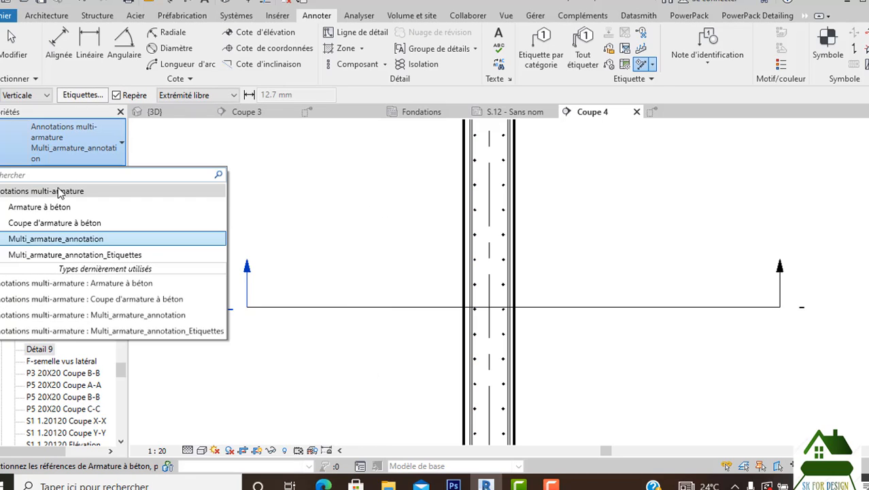
pyautogui.click(60, 208)
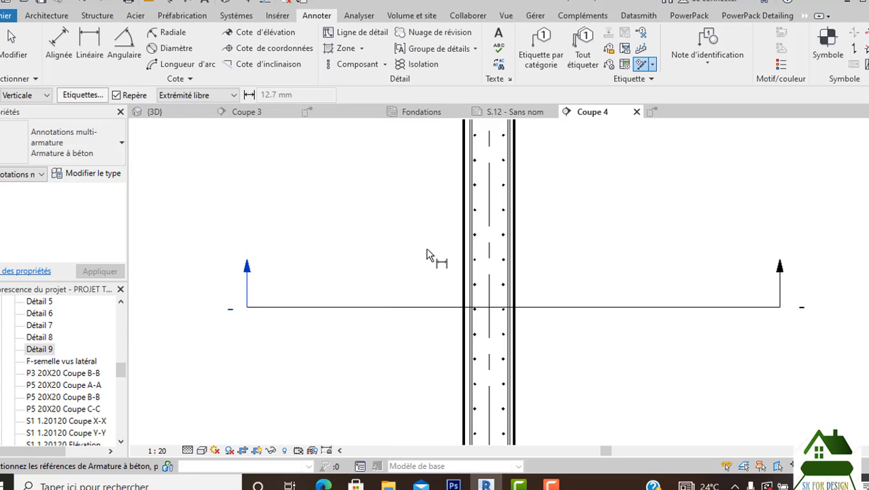
pyautogui.click(477, 216)
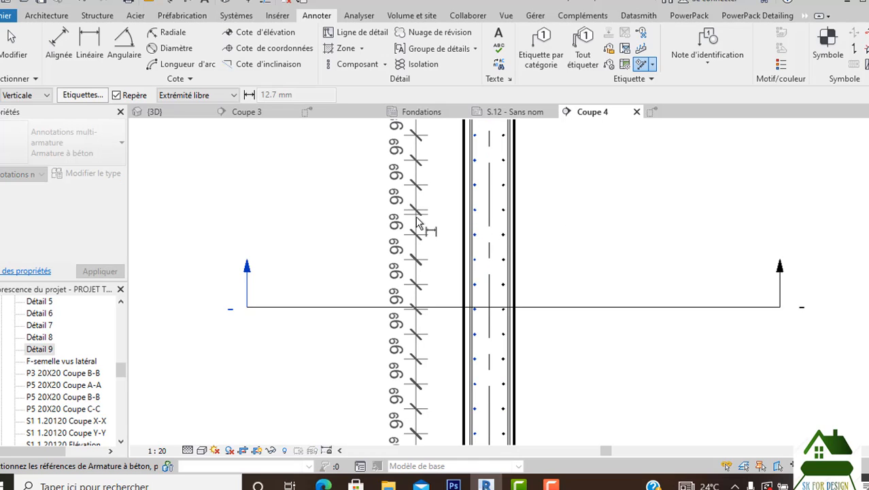
pyautogui.click(418, 222)
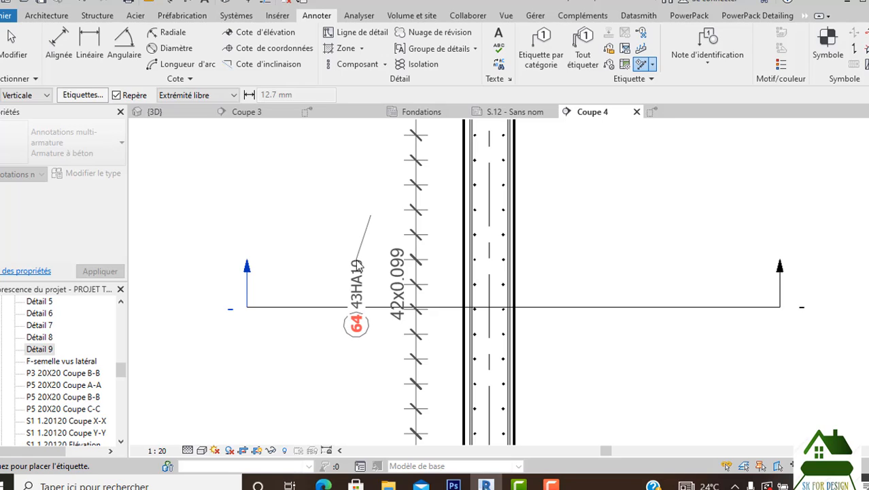
pyautogui.press('Escape')
pyautogui.scroll(-1, 408, 266)
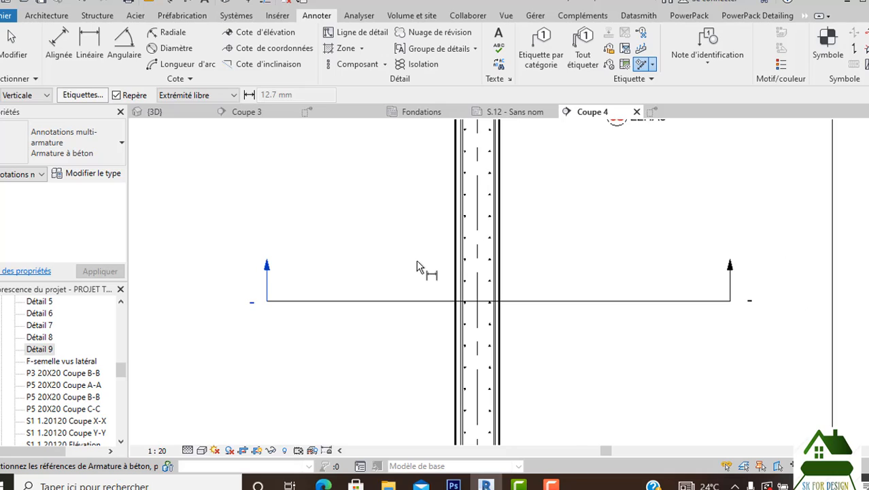
# Place an Armature à béton multi-rebar annotation on the left-face HA10 bars, with the dimension line and tag left of the wall.
pyautogui.click(463, 231)
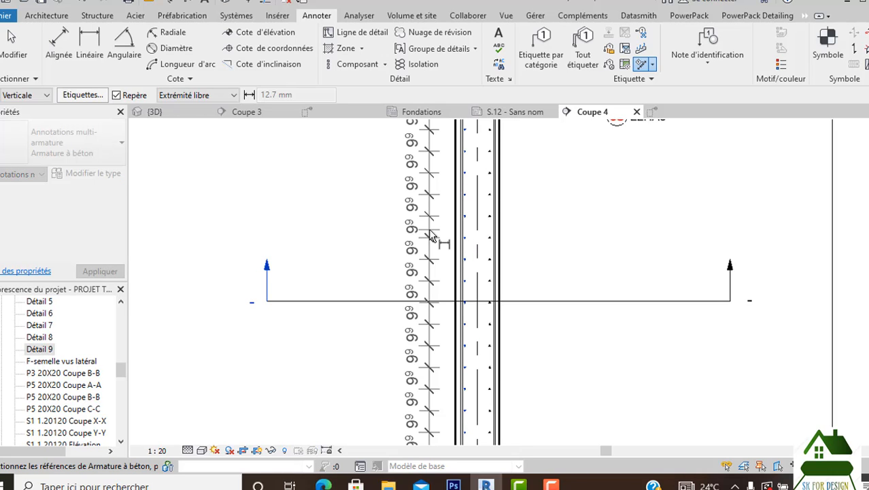
pyautogui.click(431, 235)
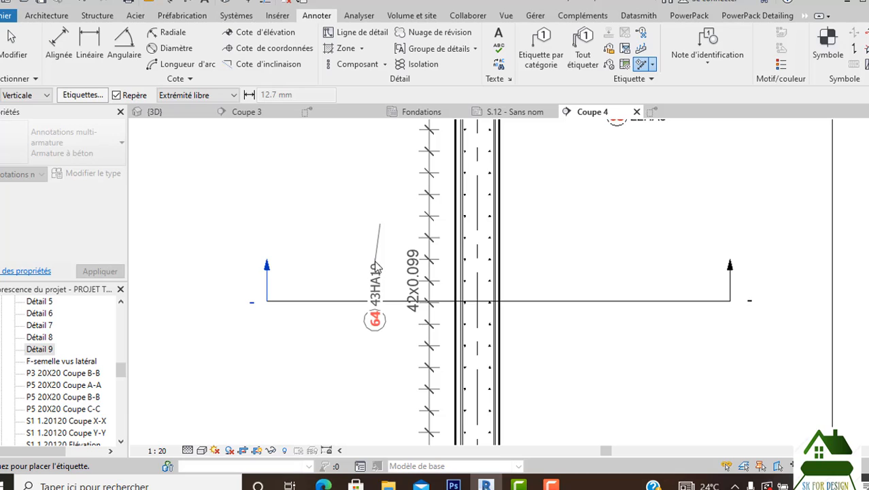
pyautogui.click(376, 267)
pyautogui.scroll(-2, 423, 231)
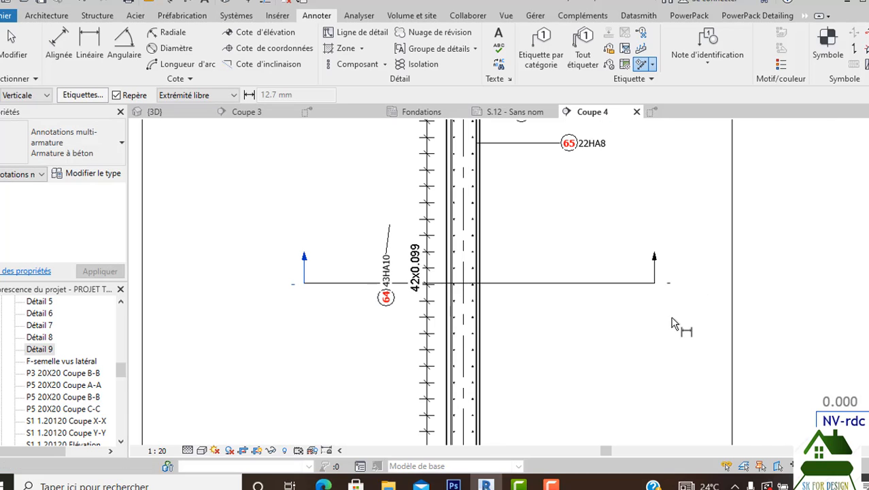
pyautogui.press('Escape')
# Review the reinforcement annotations and section markers in Coupe 4 and Détail 9.
pyautogui.scroll(-2, 466, 248)
pyautogui.scroll(-1, 460, 233)
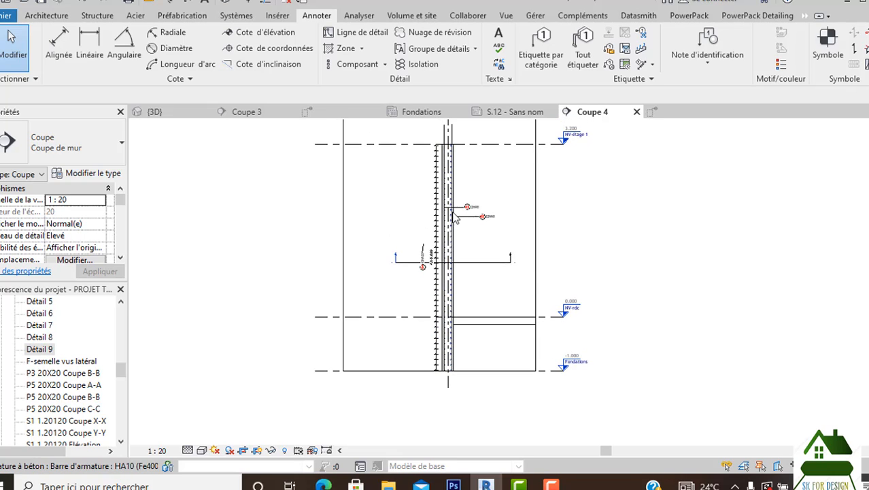
pyautogui.scroll(3, 442, 204)
pyautogui.scroll(-2, 343, 296)
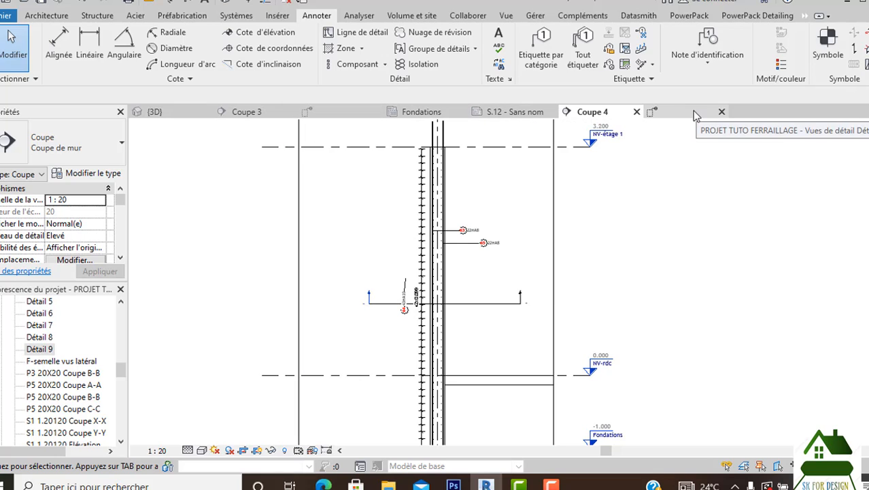
pyautogui.click(692, 111)
pyautogui.moveTo(465, 229); pyautogui.dragTo(499, 309, button='middle')
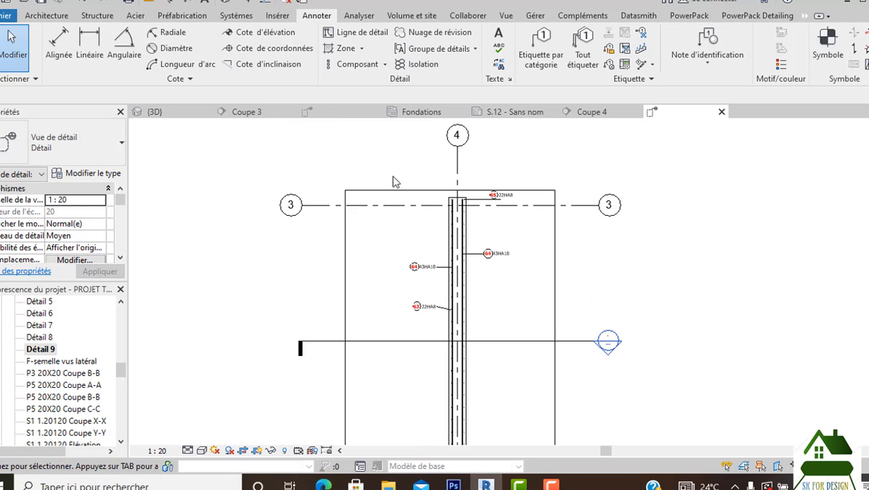
pyautogui.moveTo(516, 375); pyautogui.dragTo(502, 316, button='middle')
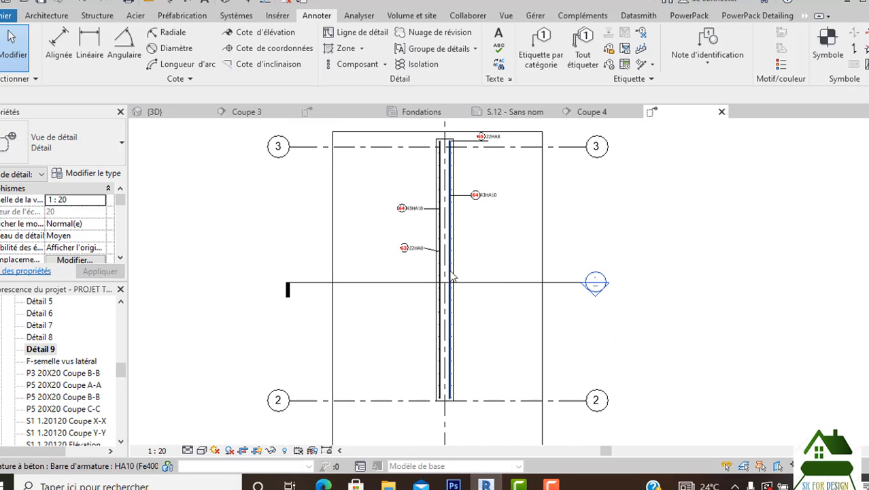
pyautogui.click(520, 283)
pyautogui.click(505, 346)
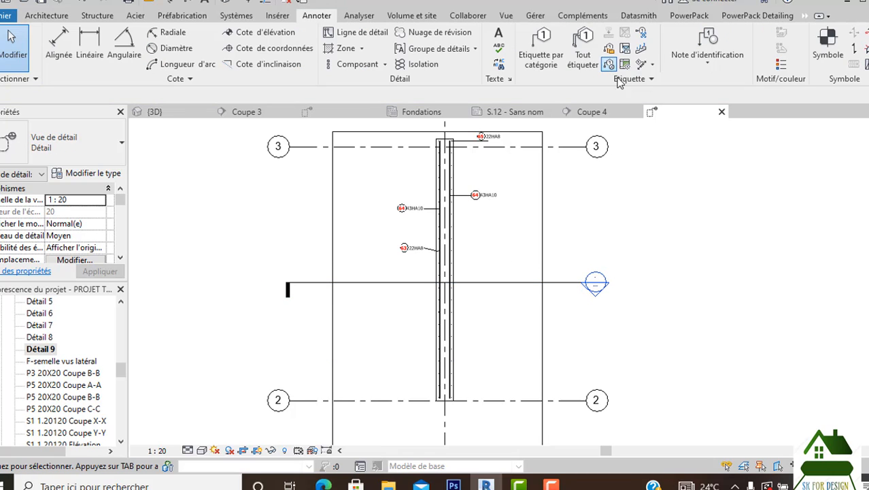
pyautogui.click(595, 112)
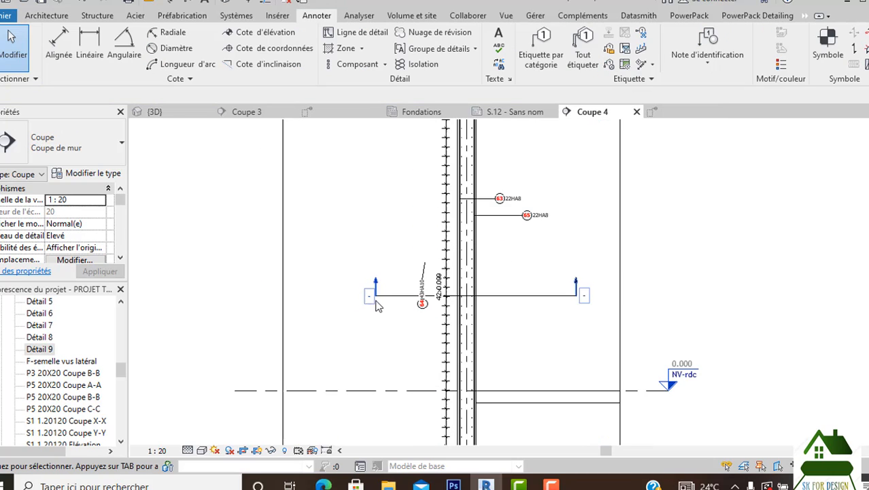
pyautogui.click(521, 297)
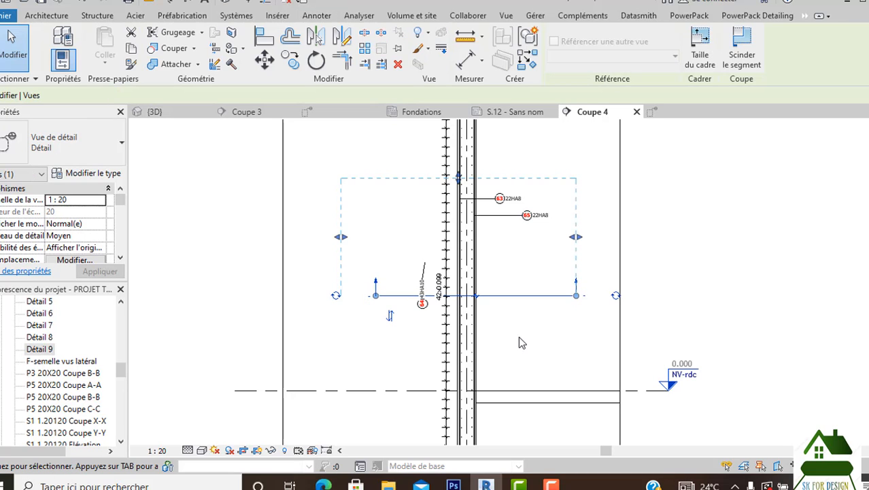
pyautogui.scroll(-2, 519, 336)
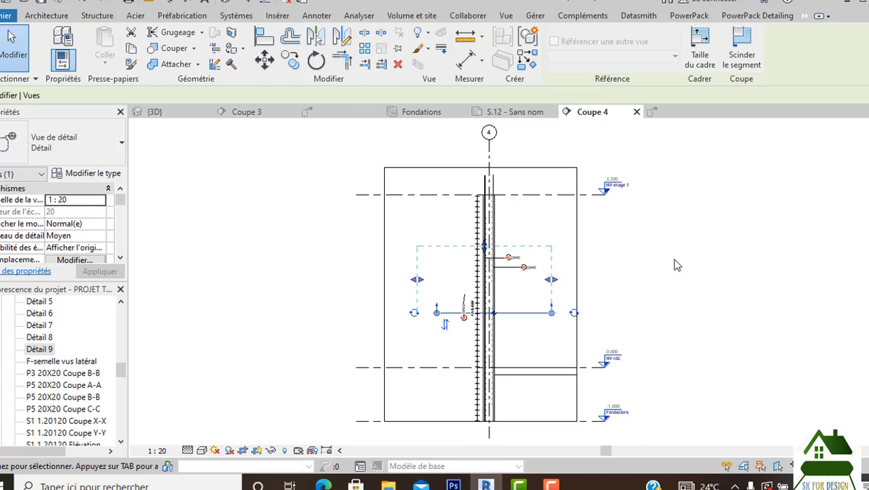
pyautogui.click(677, 285)
pyautogui.moveTo(465, 219); pyautogui.dragTo(454, 184, button='middle')
pyautogui.scroll(-1, 136, 249)
# Create a new sheet with the Graitec A4 Metric title block.
pyautogui.scroll(-10, 42, 334)
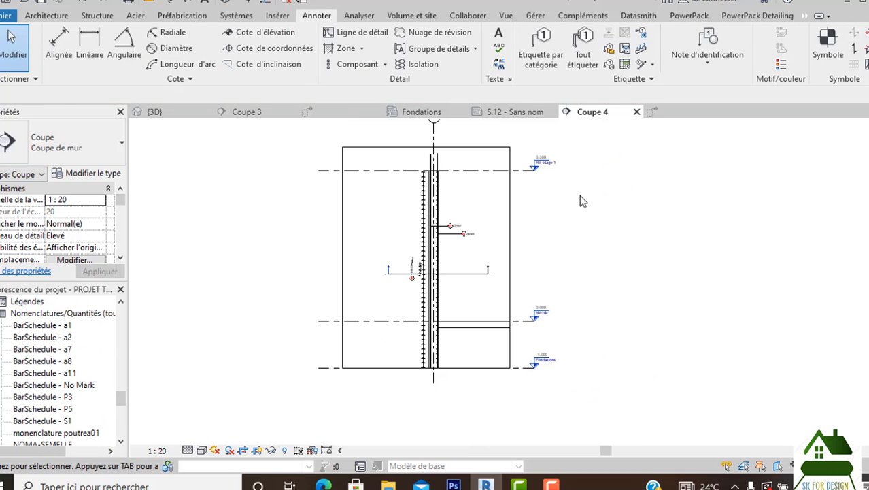
pyautogui.scroll(-8, 77, 386)
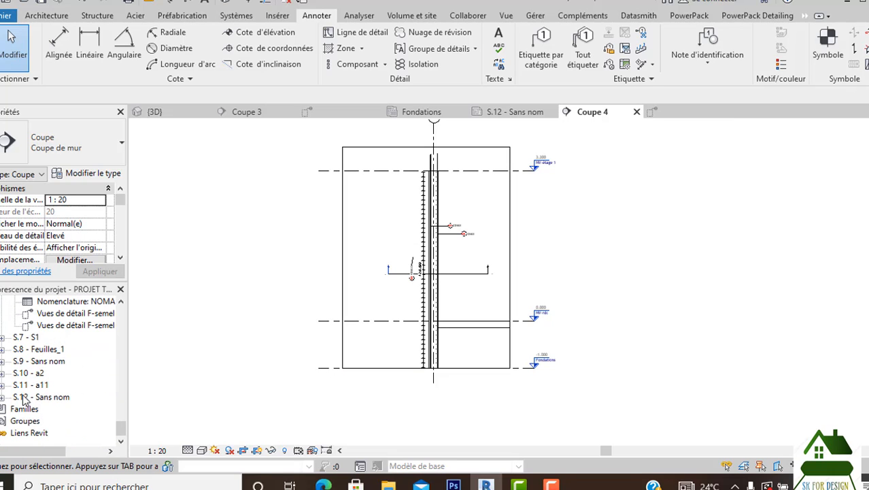
pyautogui.scroll(2, 29, 329)
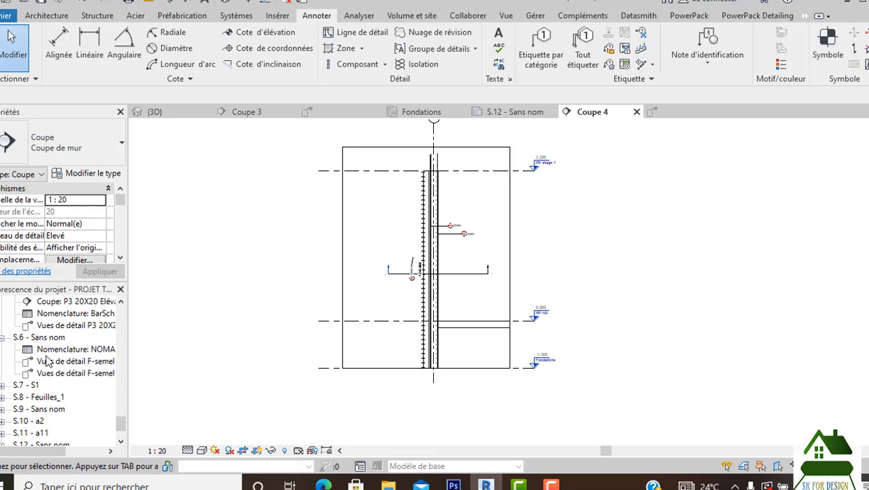
pyautogui.scroll(3, 51, 331)
pyautogui.scroll(1, 51, 333)
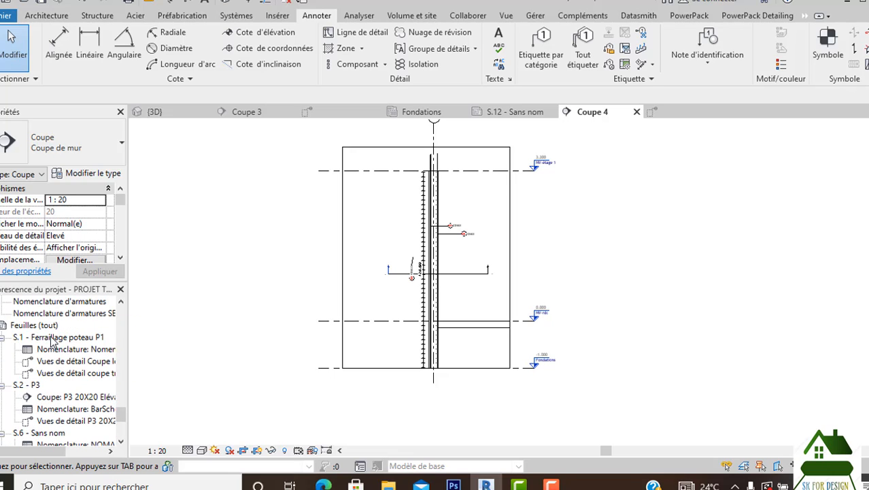
pyautogui.rightClick(50, 329)
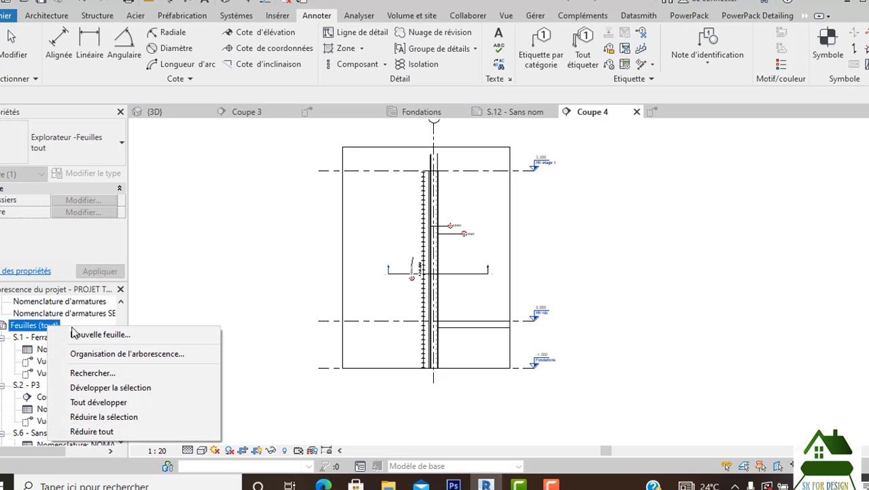
pyautogui.click(82, 336)
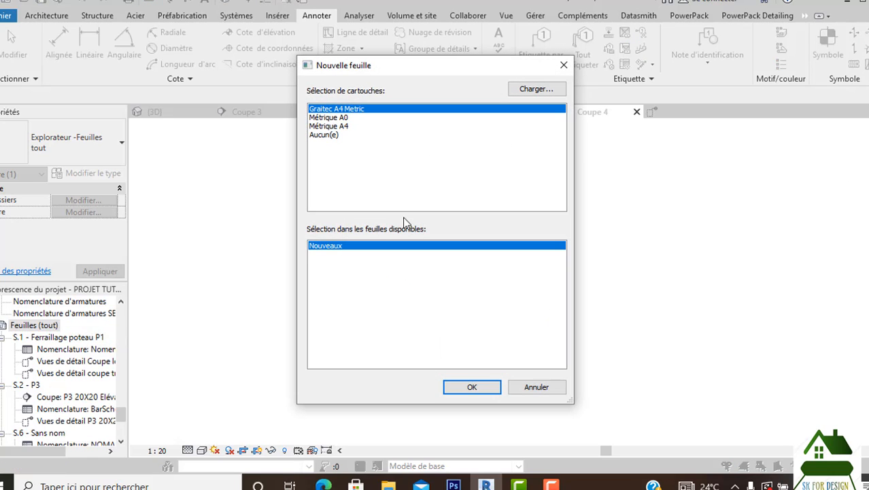
pyautogui.click(469, 387)
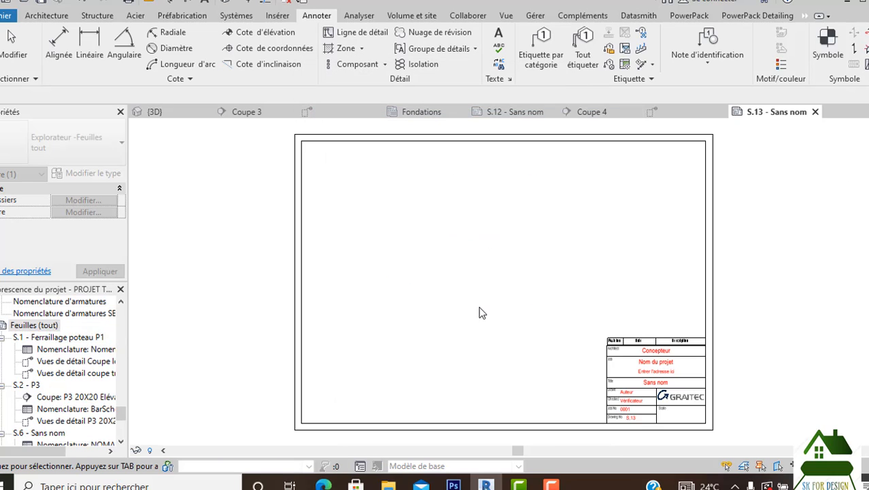
# Check the contents of Détail 9 and place that view on the new sheet.
pyautogui.scroll(5, 64, 345)
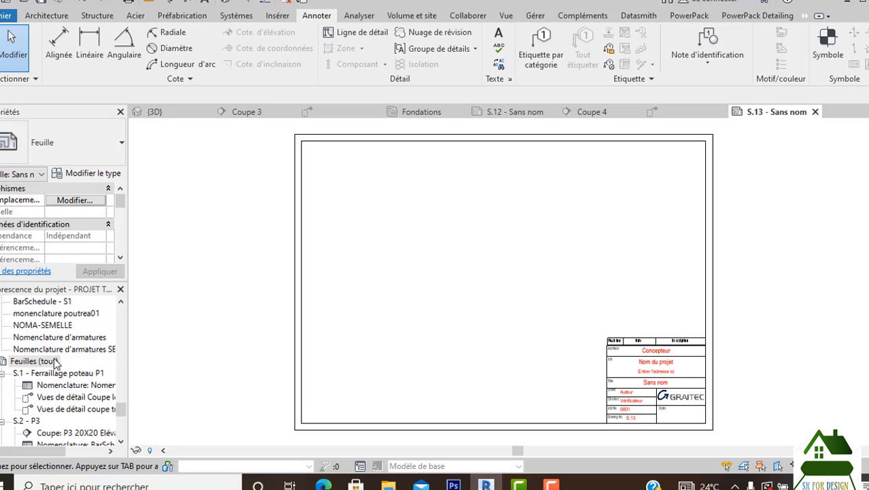
pyautogui.scroll(10, 63, 346)
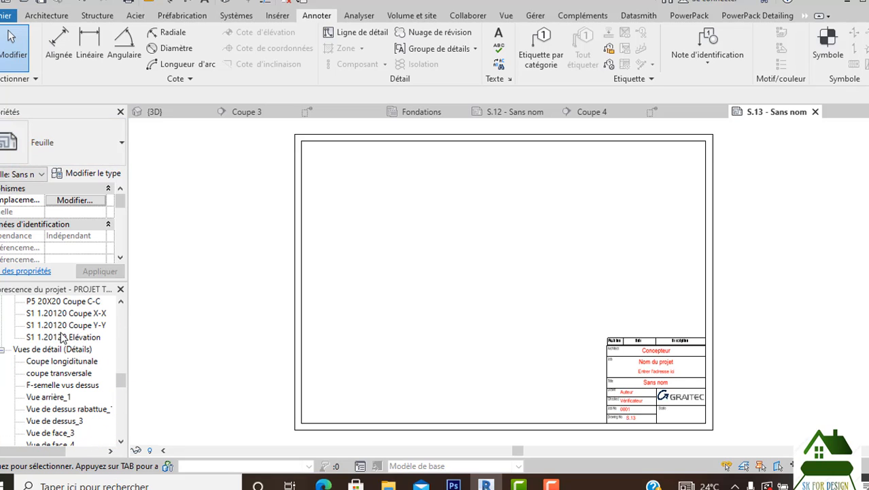
pyautogui.scroll(5, 62, 335)
pyautogui.doubleClick(42, 361)
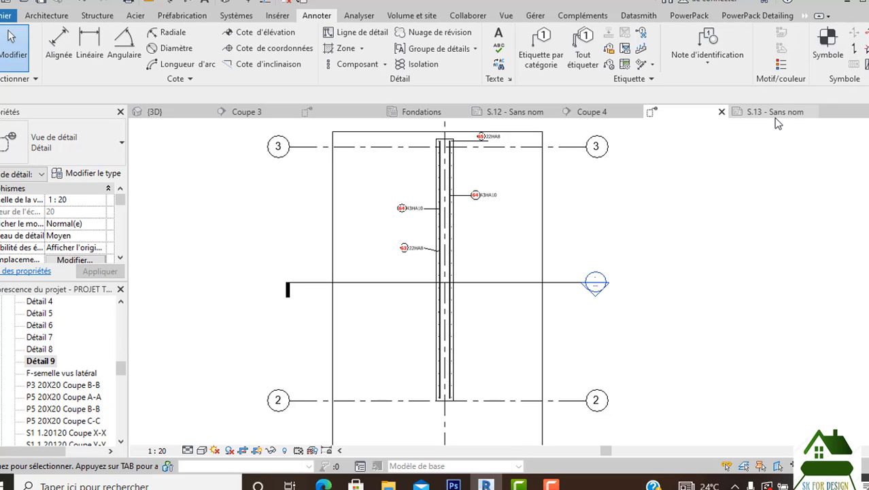
pyautogui.click(755, 113)
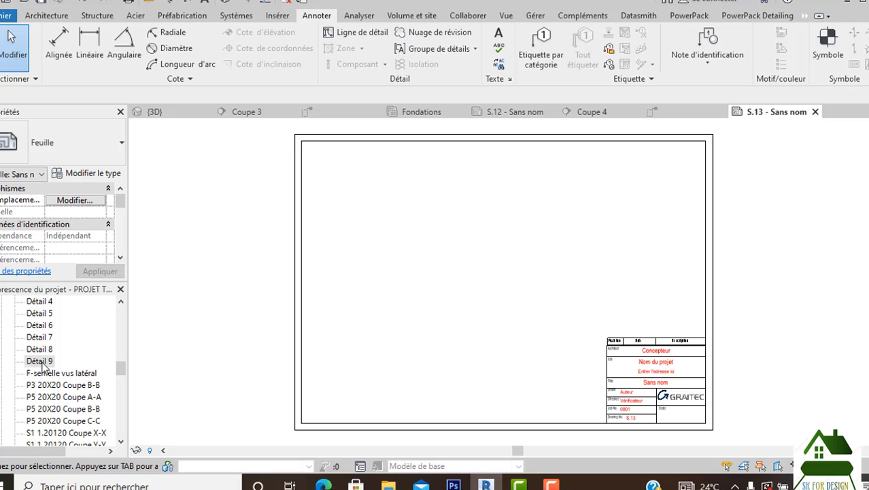
pyautogui.moveTo(42, 362); pyautogui.dragTo(600, 262)
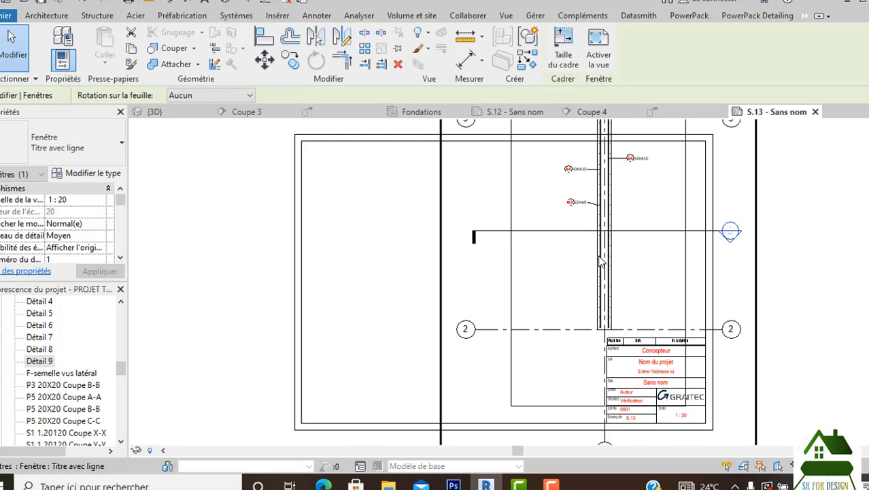
# Reposition the Détail 9 viewport so the wall plan sits in the left half of the sheet.
pyautogui.moveTo(359, 299); pyautogui.dragTo(365, 337)
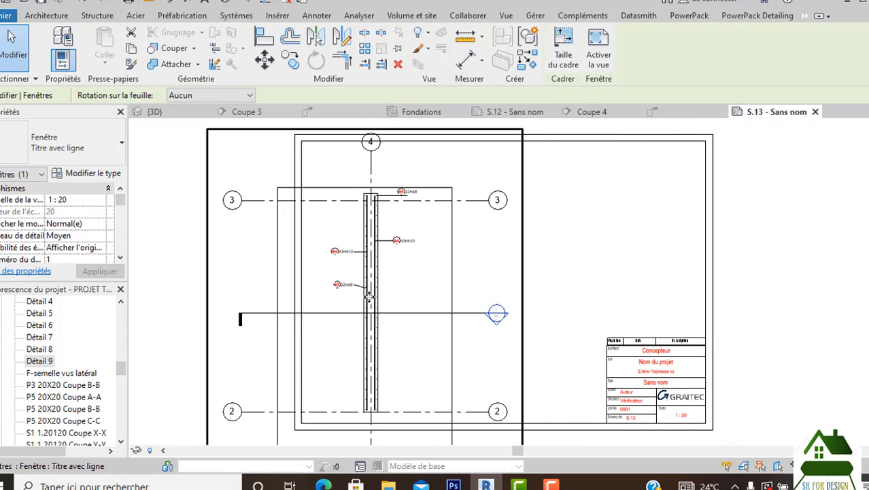
pyautogui.moveTo(372, 297); pyautogui.dragTo(379, 260)
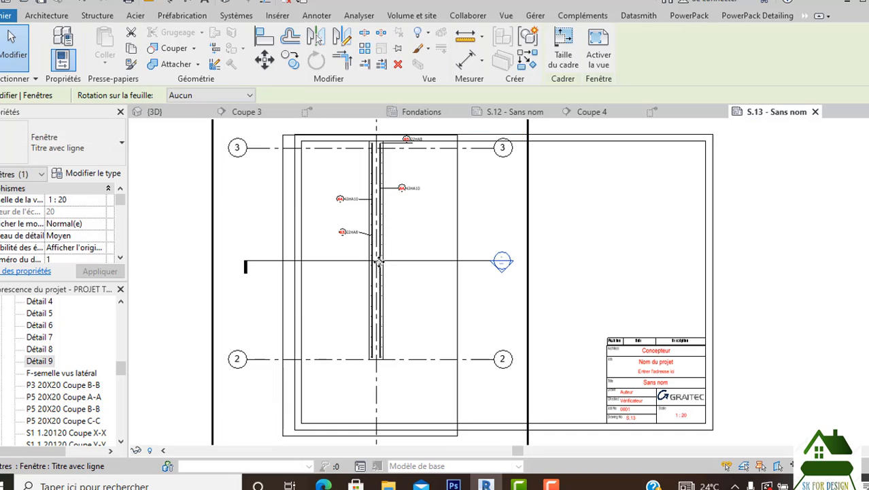
pyautogui.moveTo(378, 297); pyautogui.dragTo(378, 327)
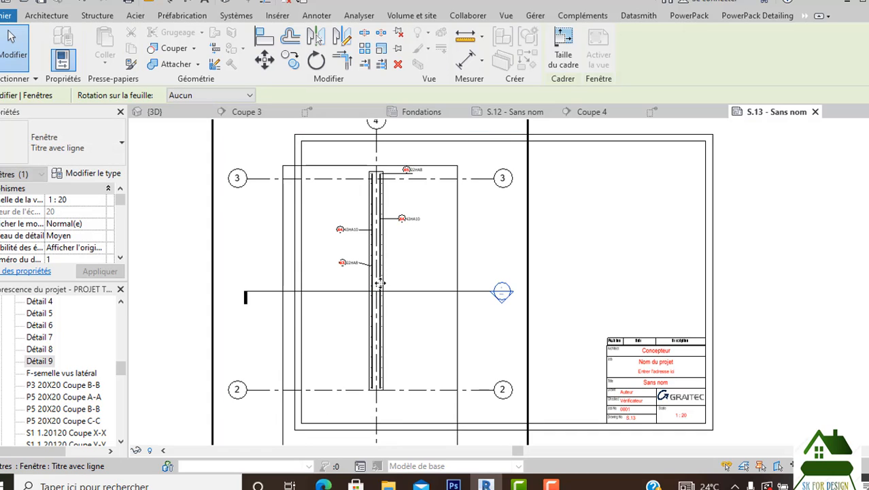
# Search the project's views for the Coupe 4 wall section and check what that view contains.
pyautogui.scroll(7, 71, 380)
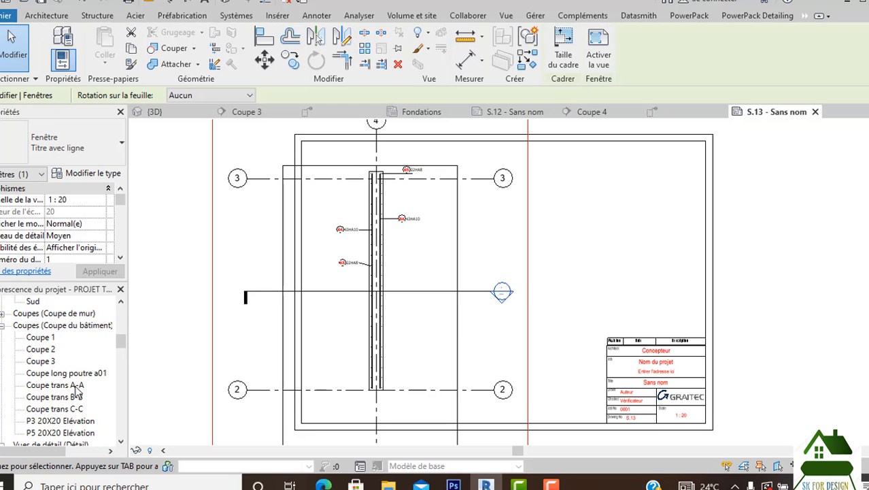
pyautogui.scroll(5, 76, 389)
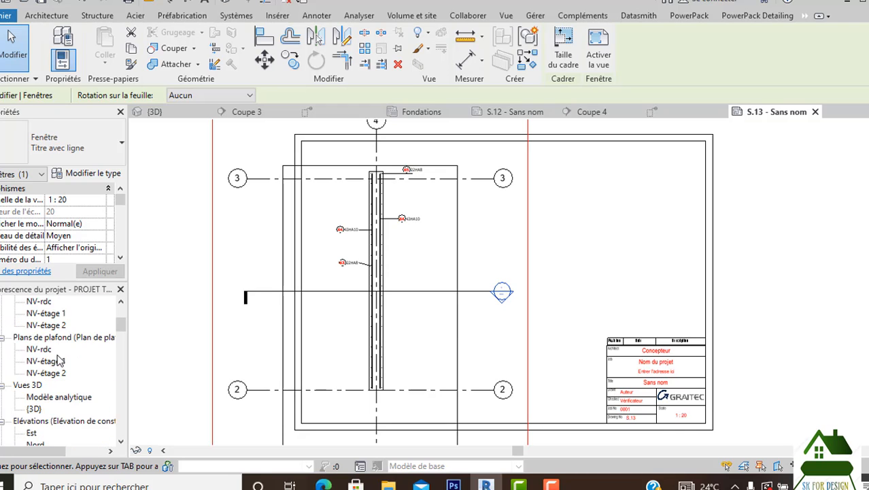
pyautogui.scroll(-5, 60, 360)
pyautogui.scroll(-10, 64, 368)
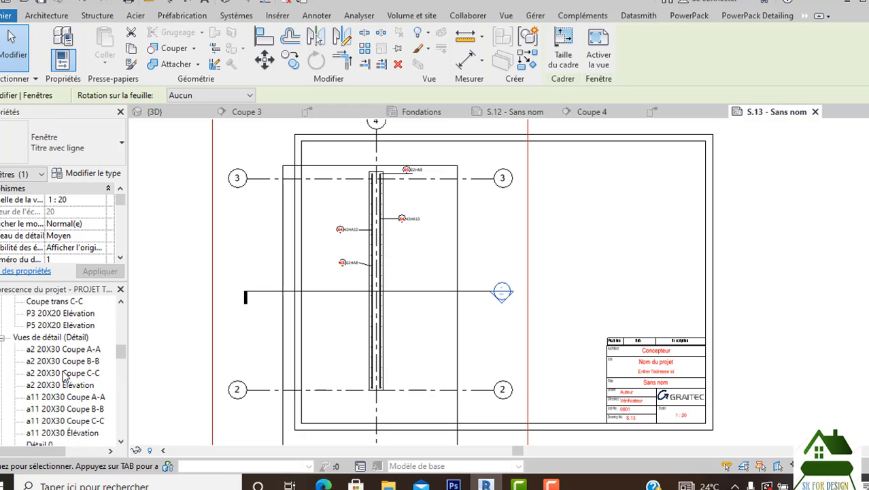
pyautogui.scroll(-15, 66, 381)
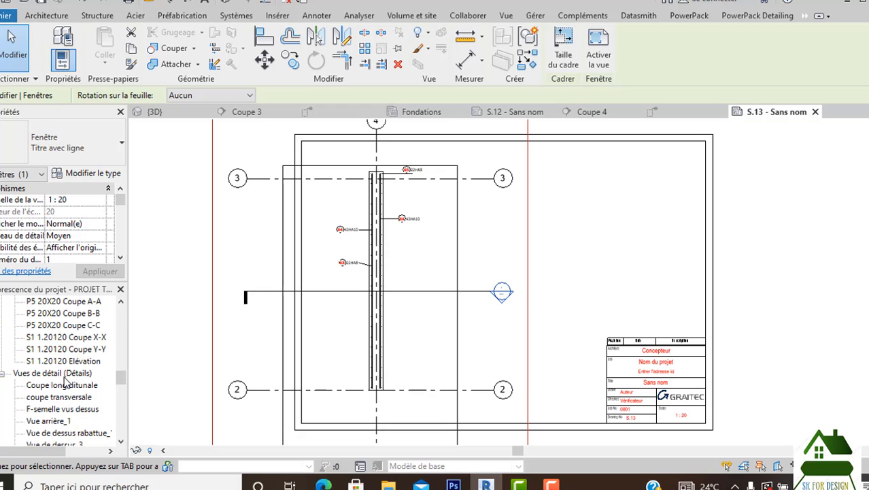
pyautogui.scroll(-6, 66, 386)
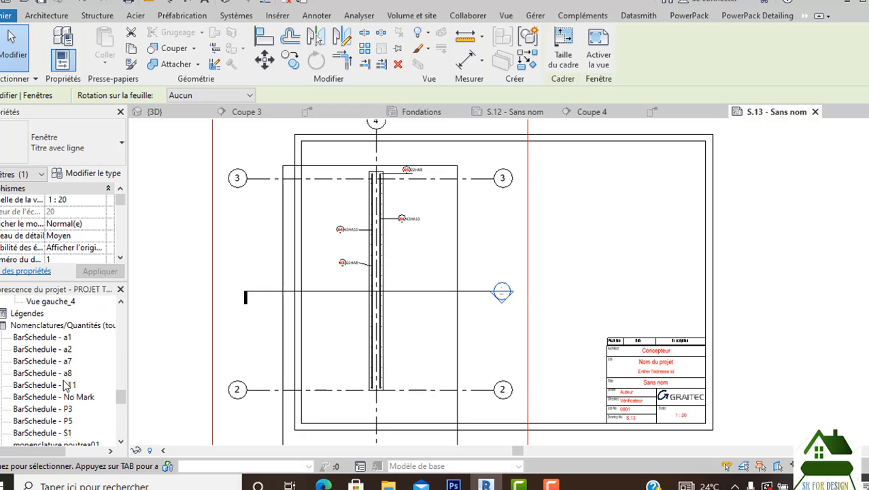
pyautogui.scroll(4, 64, 385)
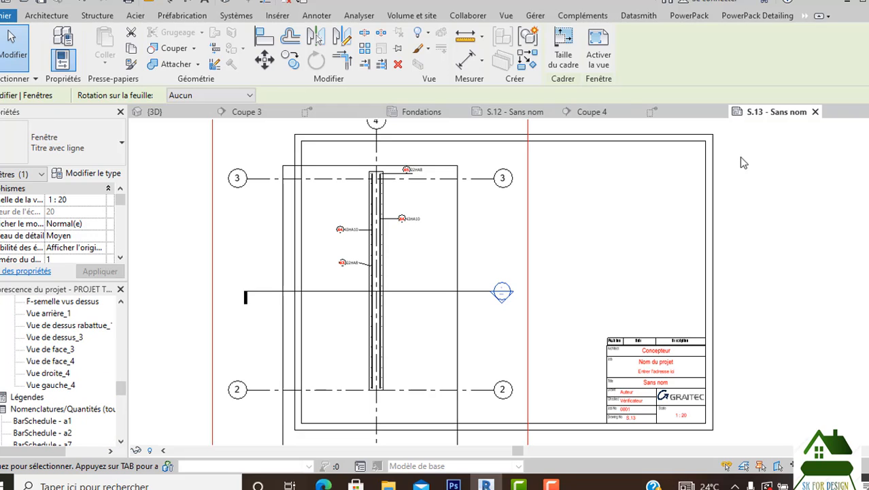
pyautogui.click(606, 113)
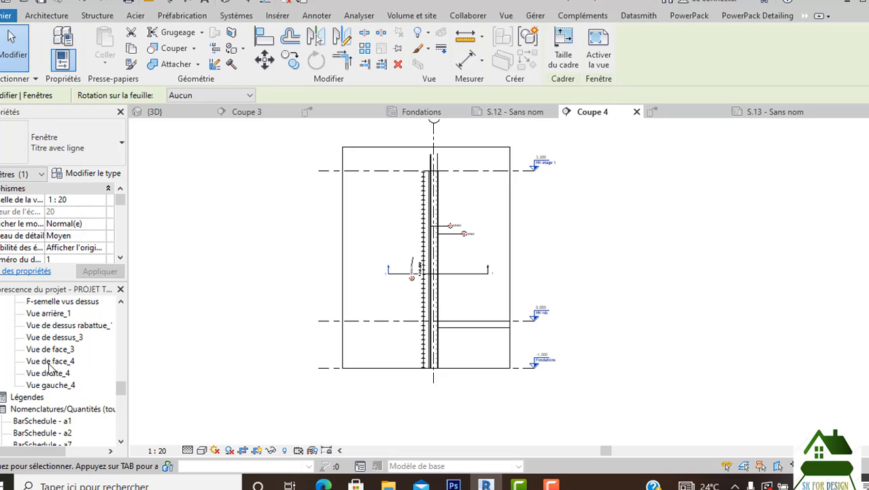
pyautogui.scroll(6, 49, 367)
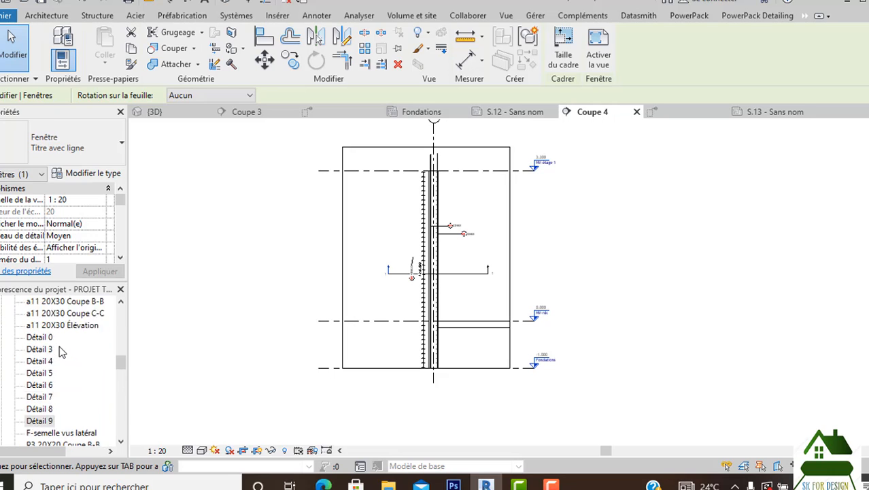
pyautogui.scroll(4, 59, 350)
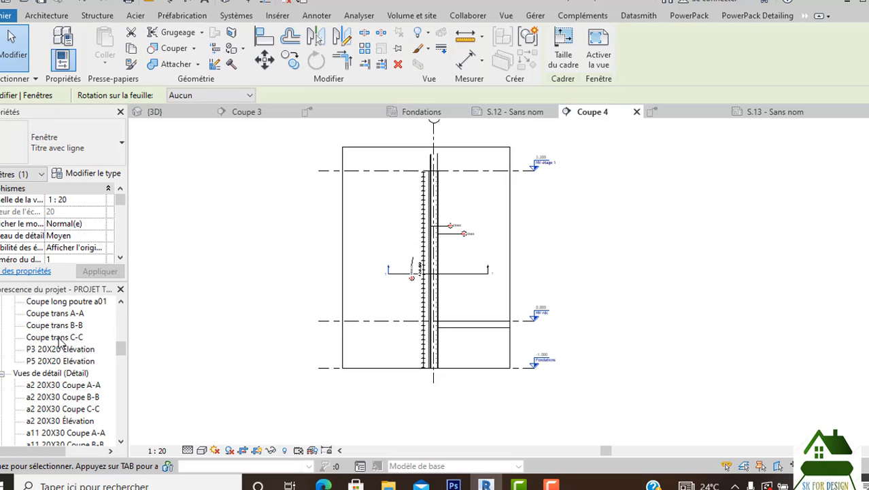
pyautogui.scroll(2, 60, 342)
pyautogui.scroll(1, 58, 340)
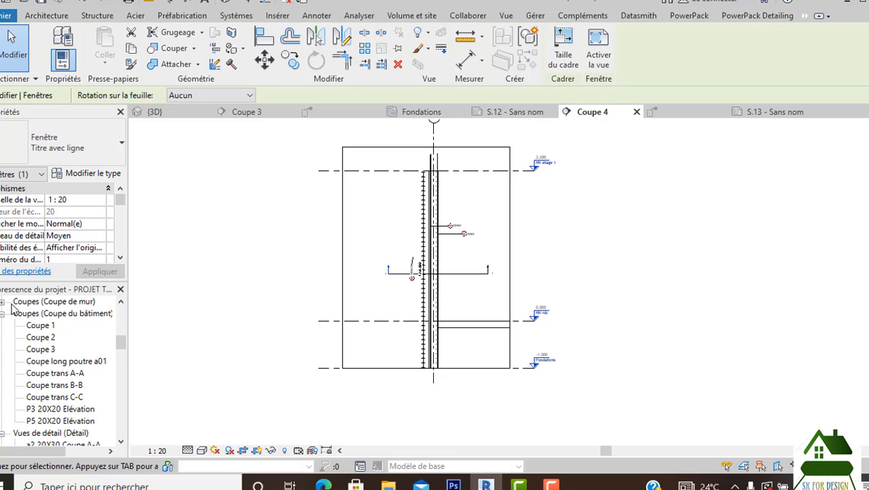
pyautogui.click(4, 303)
pyautogui.click(31, 314)
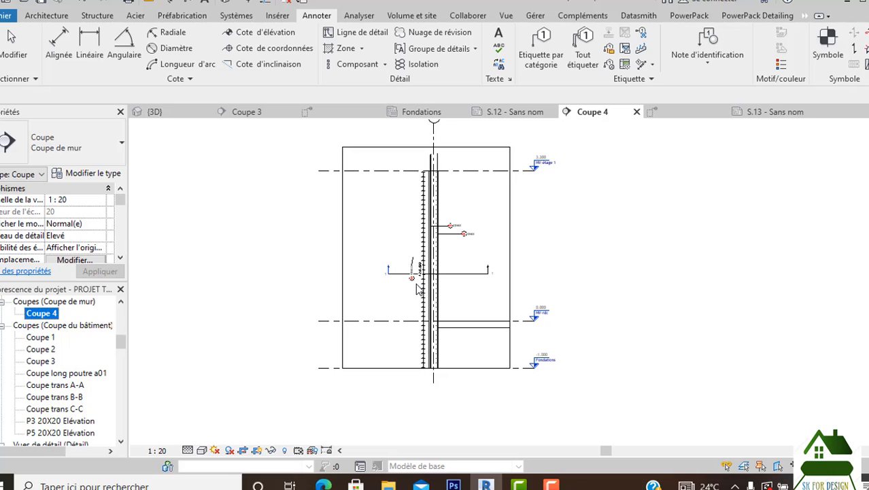
# Place the Coupe 4 wall section on sheet S.13 beside the Détail 9 viewport.
pyautogui.click(781, 111)
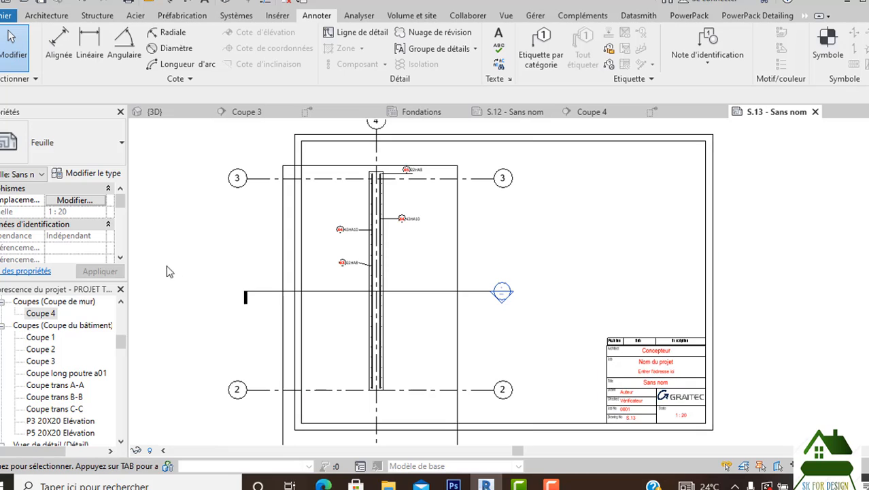
pyautogui.click(41, 313)
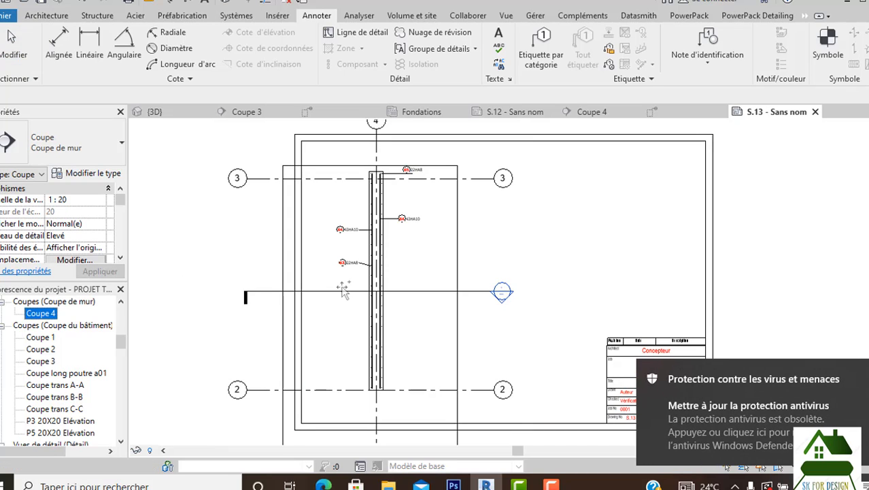
pyautogui.moveTo(536, 234); pyautogui.dragTo(564, 233)
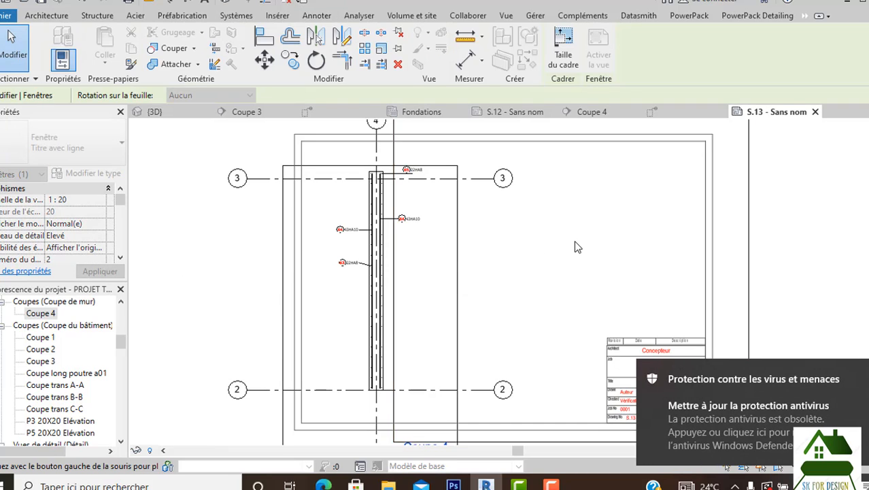
pyautogui.click(574, 240)
# Reposition the Coupe 4 viewport so the wall section sits in the right half of the sheet.
pyautogui.scroll(-2, 574, 240)
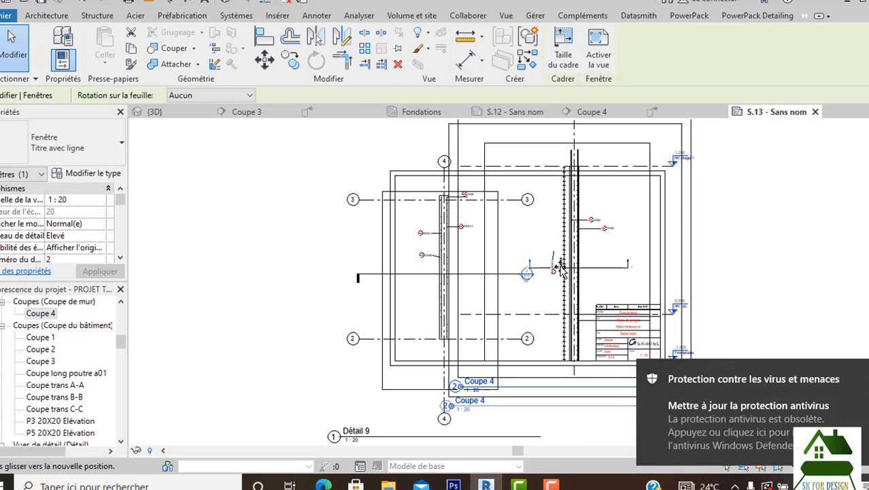
pyautogui.scroll(1, 559, 274)
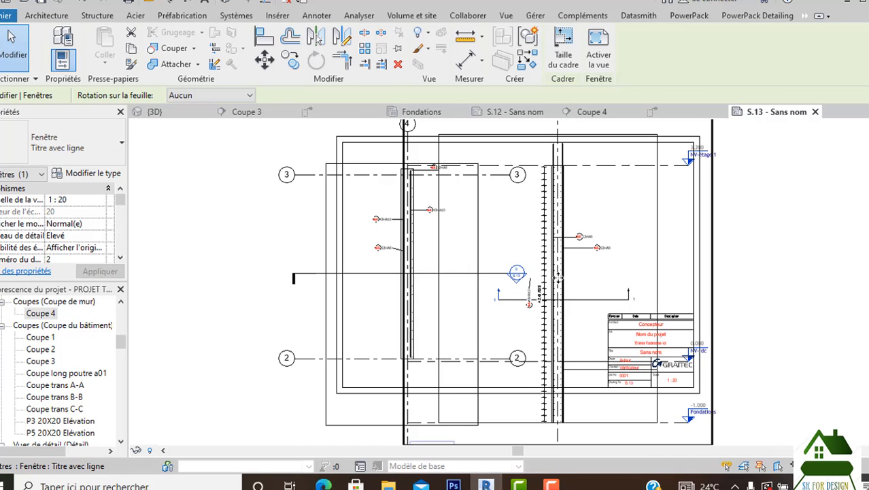
pyautogui.moveTo(559, 263); pyautogui.dragTo(561, 259)
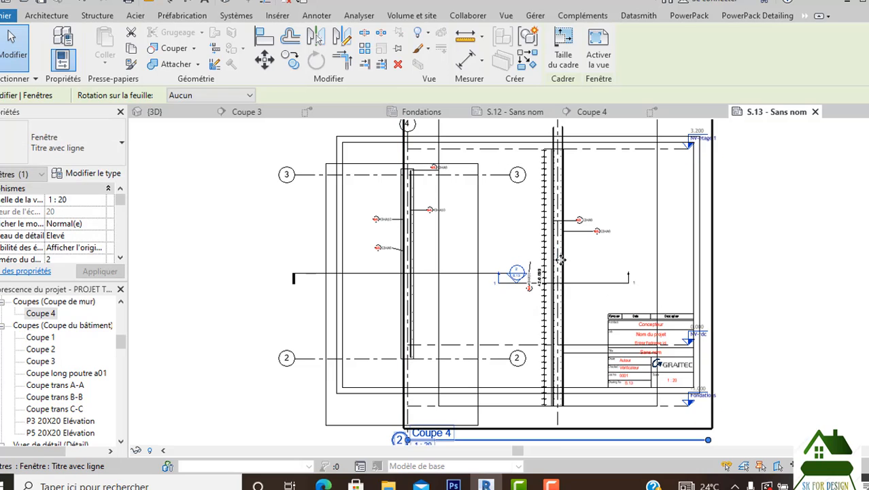
pyautogui.scroll(-2, 613, 277)
pyautogui.press('Escape')
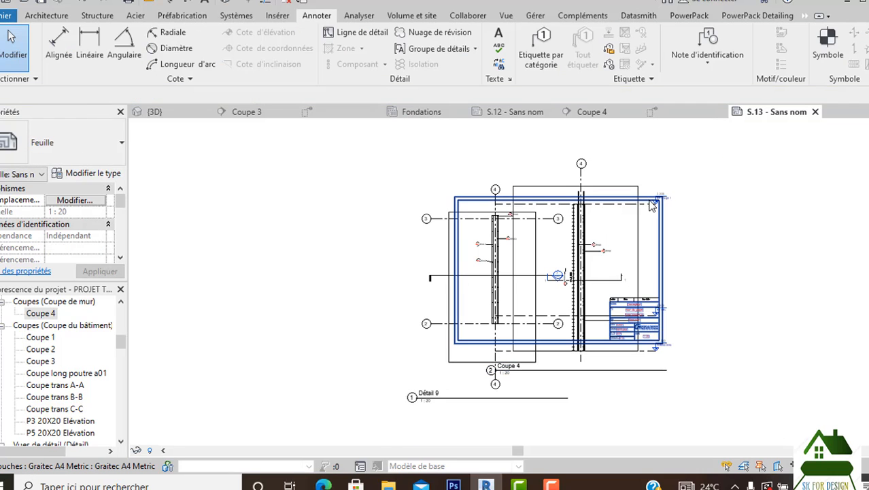
pyautogui.scroll(1, 651, 200)
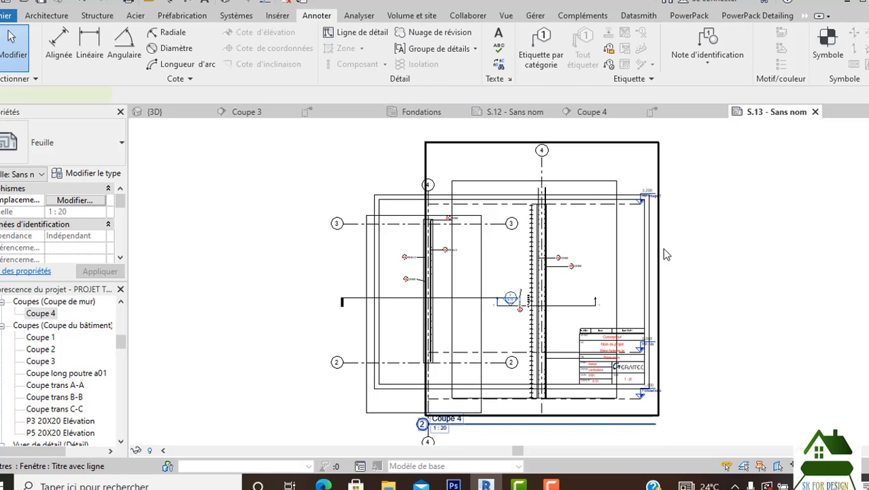
pyautogui.click(667, 254)
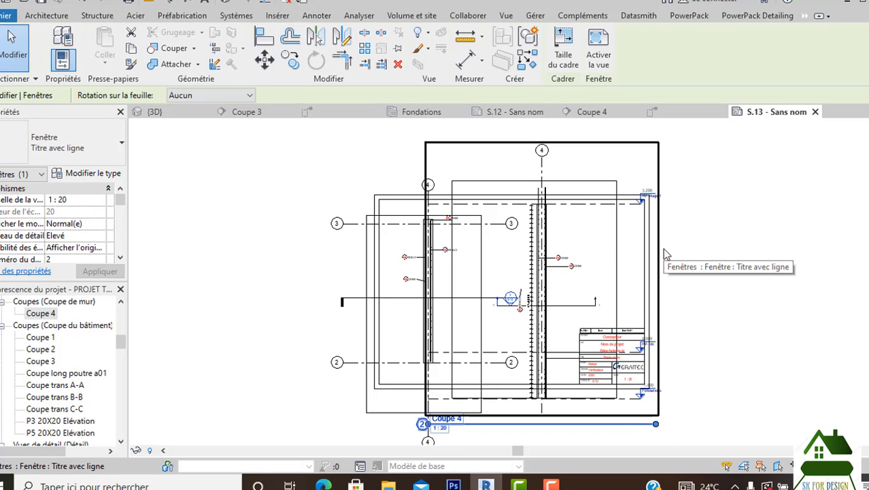
pyautogui.click(782, 247)
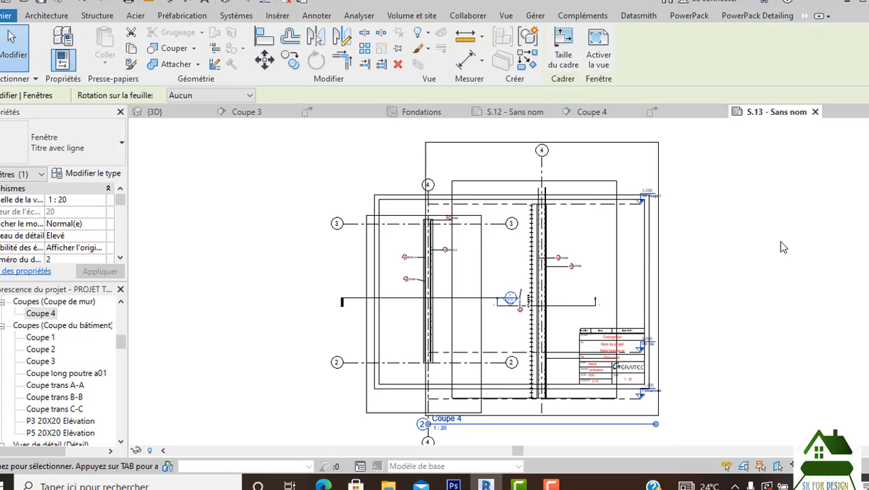
# Rotate the Graitec A4 Metric title block by 90 degrees into portrait orientation.
pyautogui.click(652, 245)
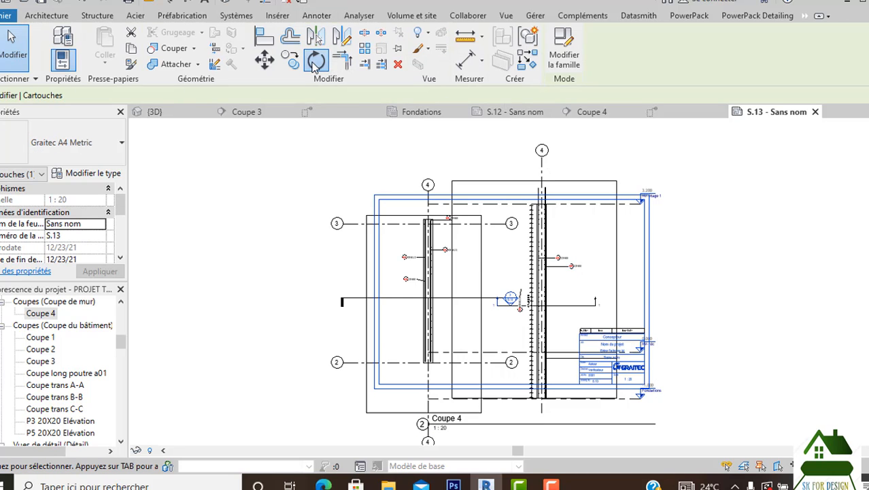
pyautogui.click(315, 61)
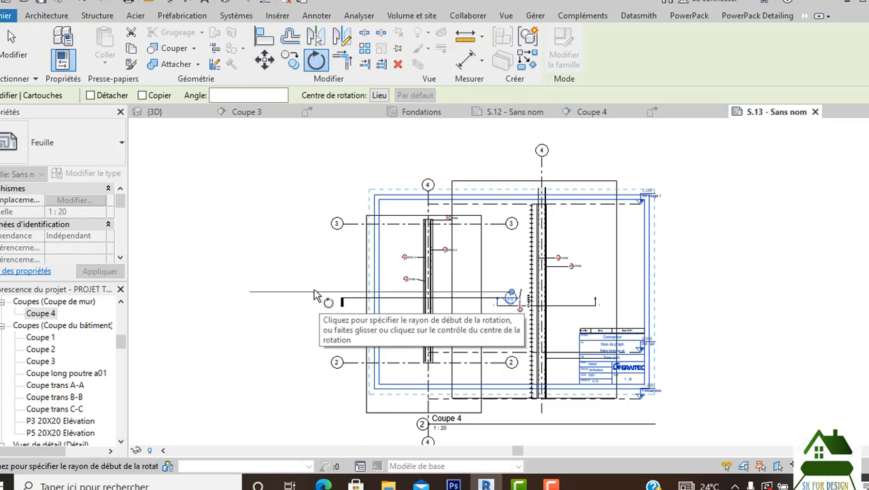
pyautogui.click(248, 97)
pyautogui.write('9')
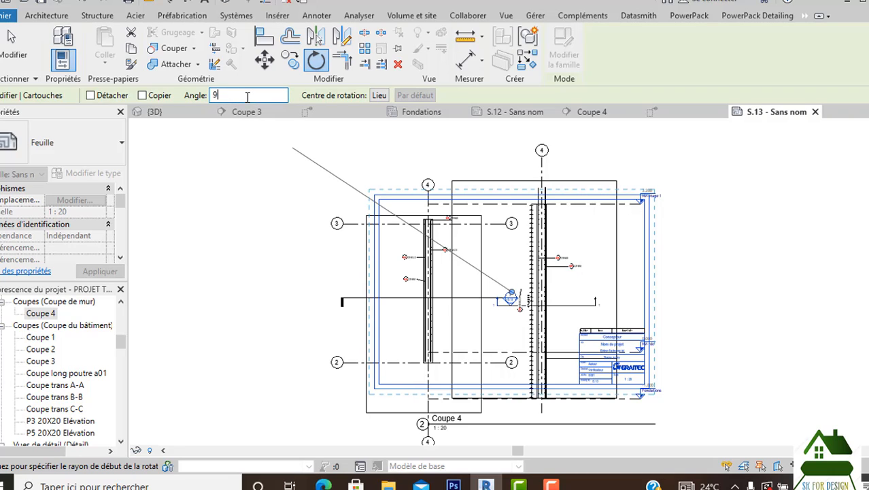
pyautogui.write('0')
pyautogui.press('Return')
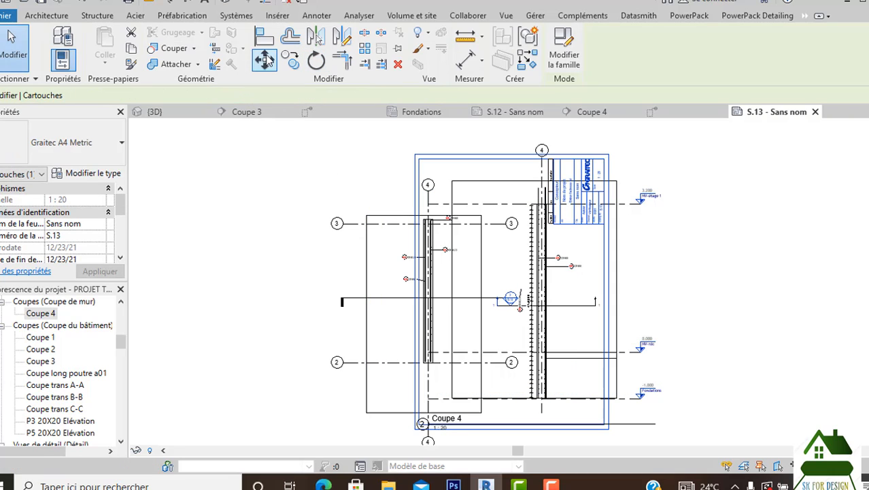
# Try rotating the portrait title block another half turn so its information table lies in the lower-left corner.
pyautogui.click(315, 61)
pyautogui.click(244, 94)
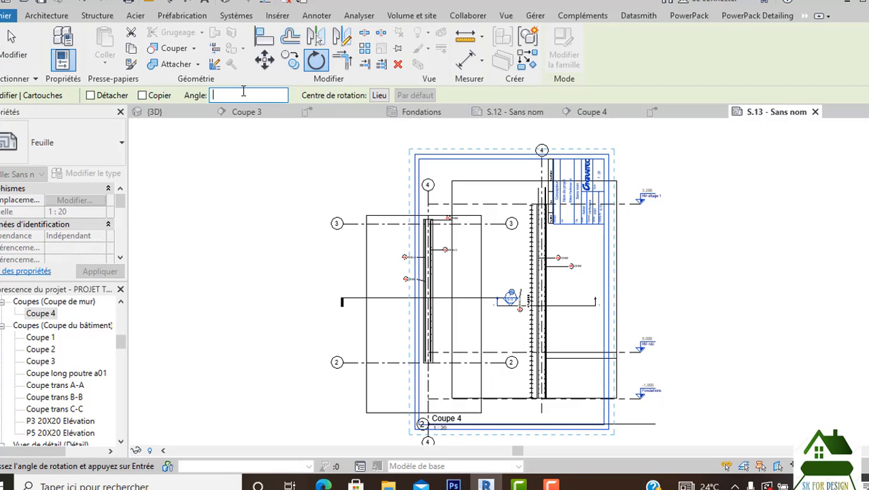
pyautogui.press('Return')
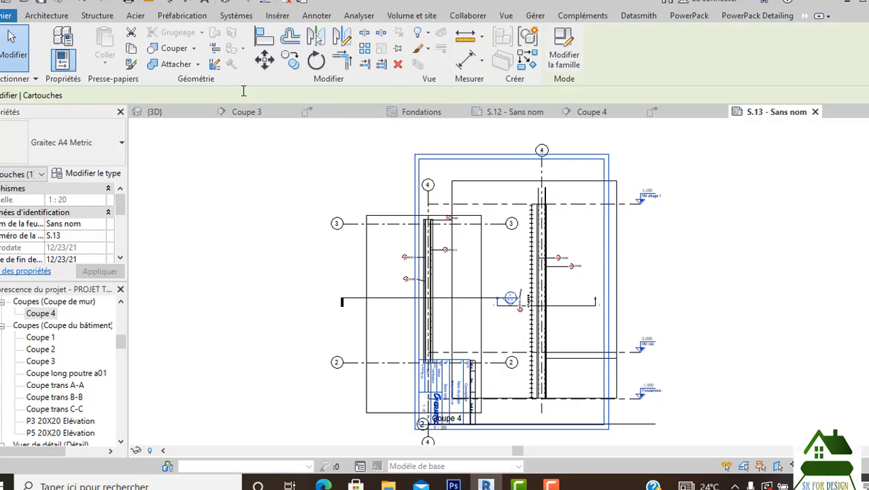
pyautogui.scroll(-1, 539, 239)
pyautogui.press('Escape')
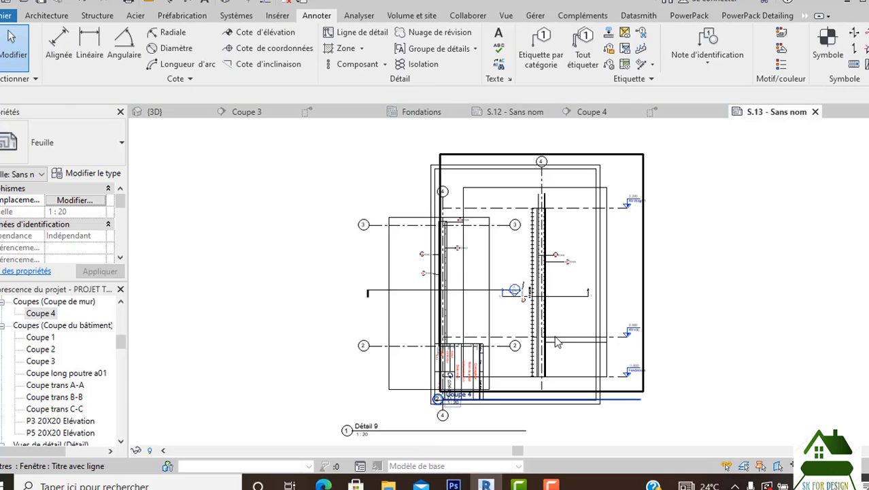
# Try shifting the Coupe 4 viewport up and right and moving Détail 9 toward the frame's upper left.
pyautogui.scroll(3, 517, 308)
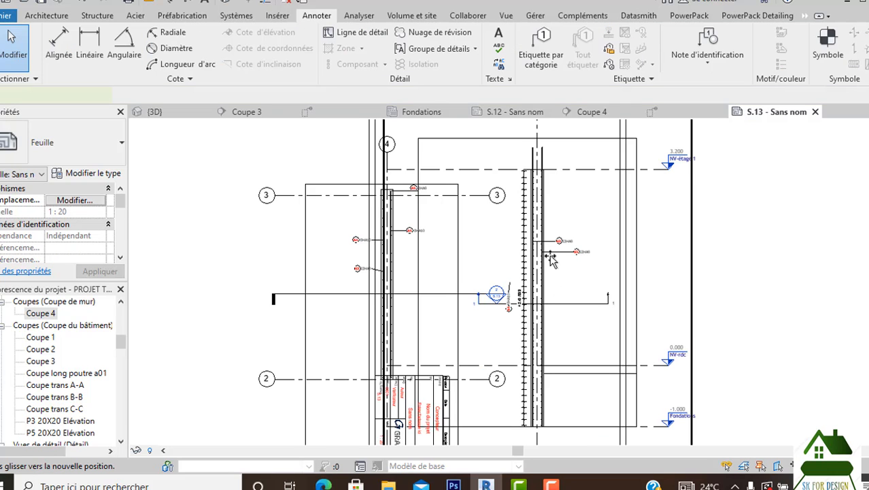
pyautogui.click(554, 257)
pyautogui.scroll(-1, 565, 249)
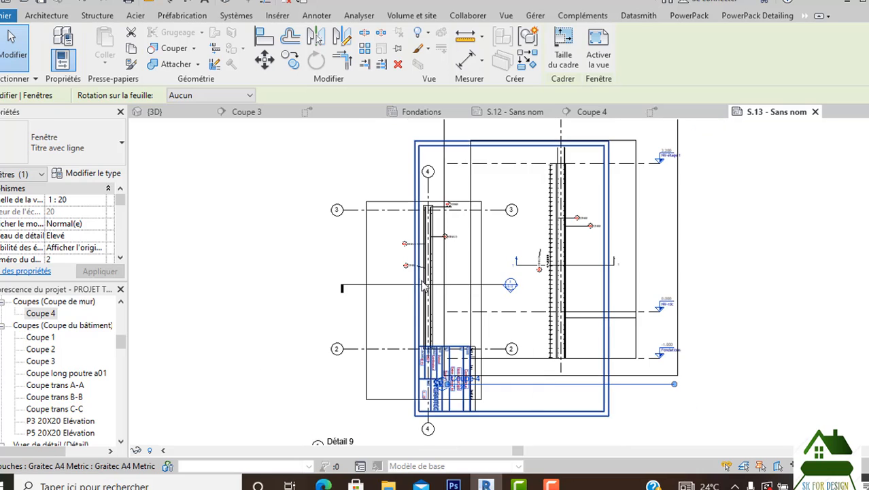
pyautogui.moveTo(436, 269); pyautogui.dragTo(462, 245)
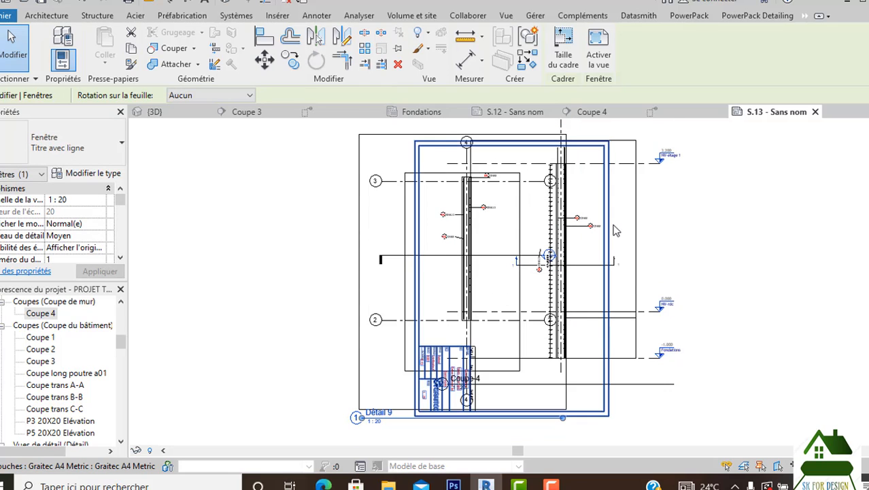
pyautogui.click(694, 218)
pyautogui.moveTo(694, 217); pyautogui.dragTo(665, 212, button='middle')
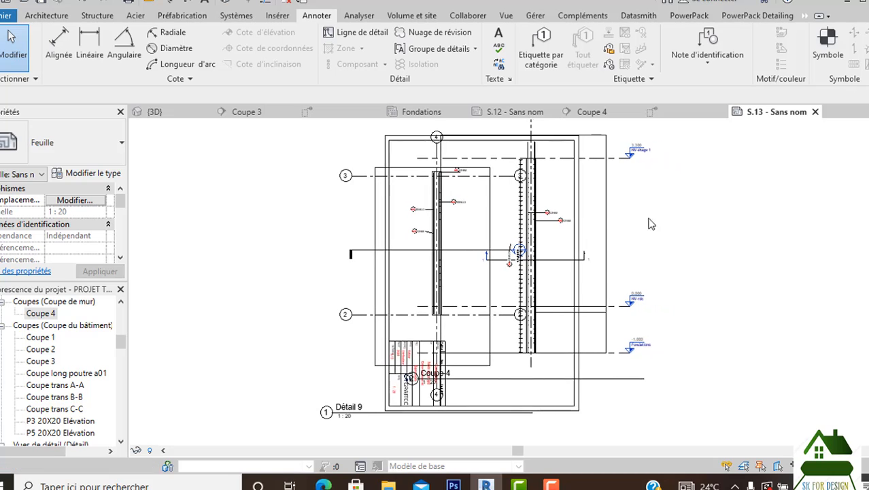
# Undo the latest viewport moves and the second rotation of the title block.
pyautogui.click(87, 3)
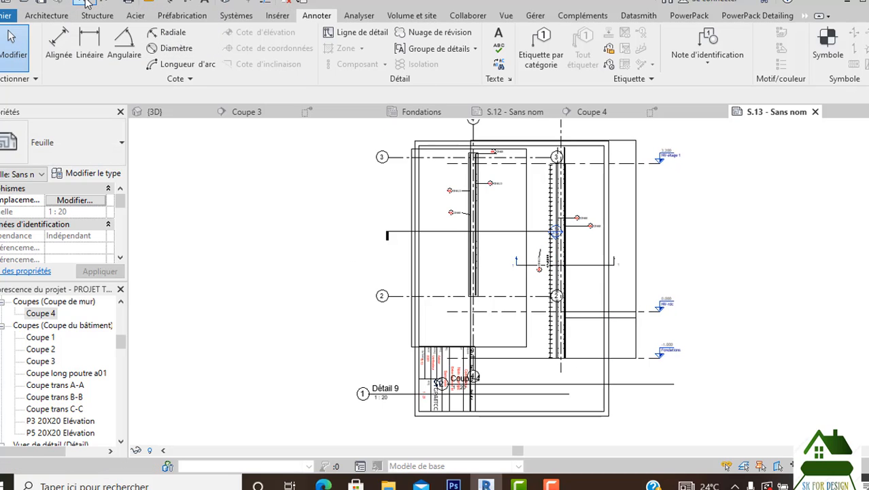
pyautogui.click(87, 3)
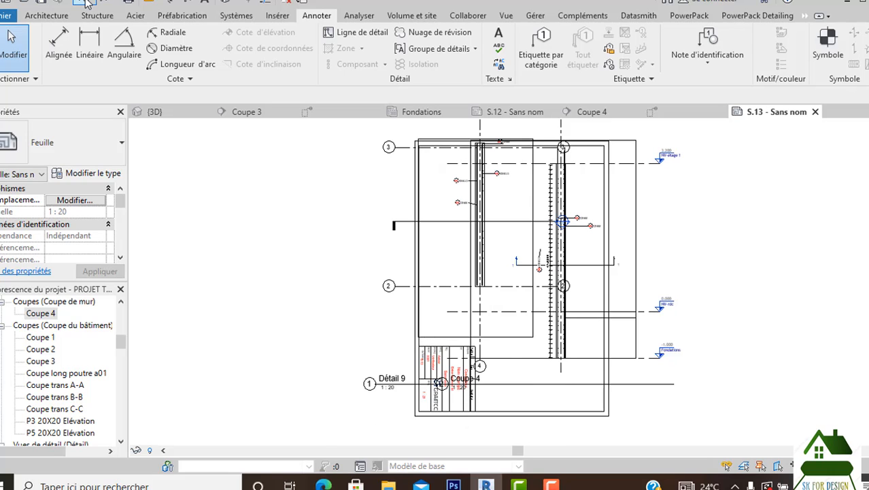
pyautogui.click(87, 3)
pyautogui.click(87, 3)
pyautogui.click(87, 3)
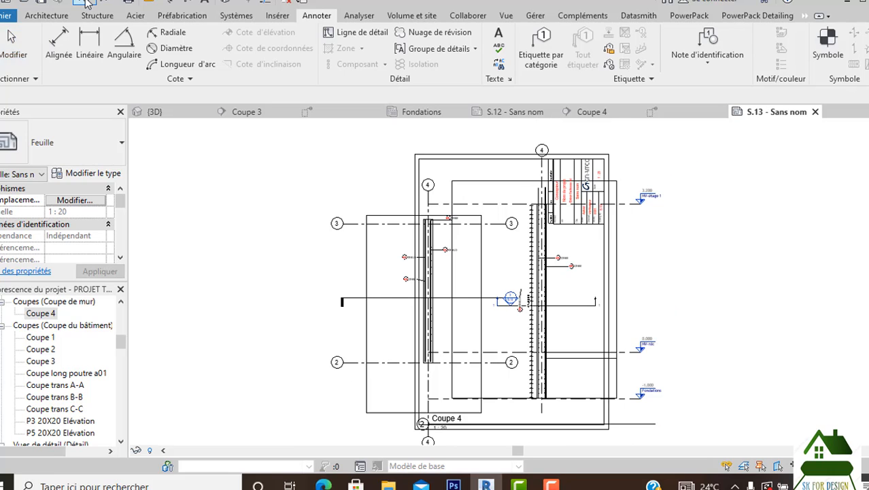
# Undo the 90-degree rotation of the Graitec A4 Metric title block on sheet S.13.
pyautogui.click(87, 3)
pyautogui.click(475, 185)
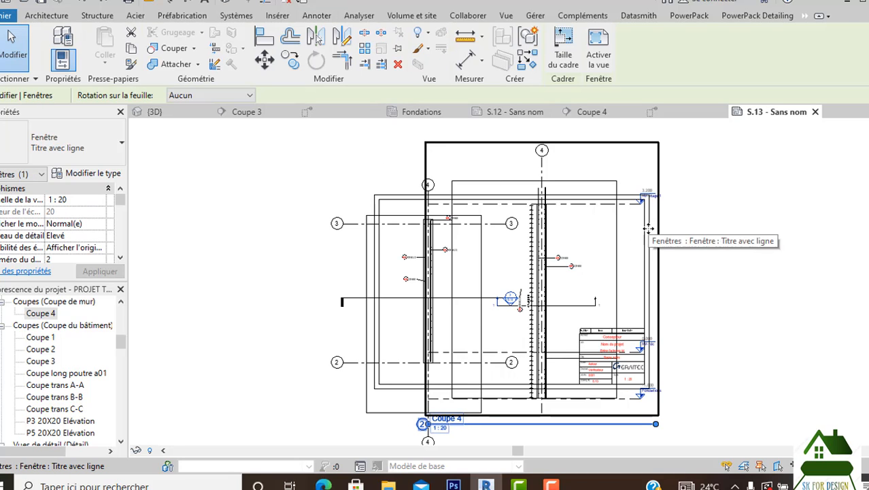
pyautogui.click(701, 237)
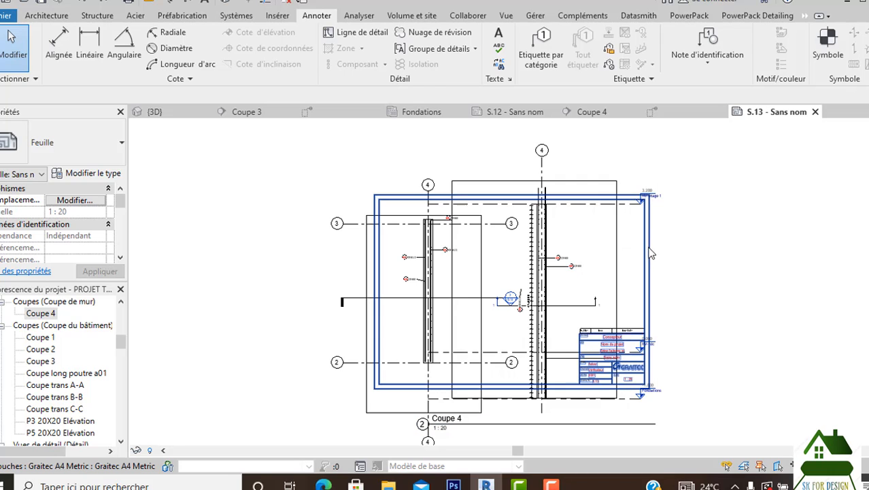
# Replace the Graitec A4 Metric title block on sheet S.13 with the Métrique A0 type.
pyautogui.click(649, 253)
pyautogui.click(85, 139)
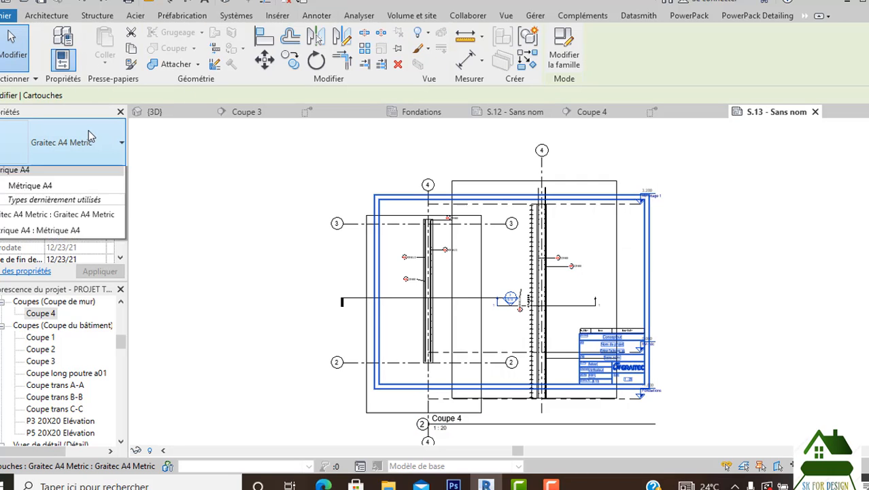
pyautogui.click(74, 241)
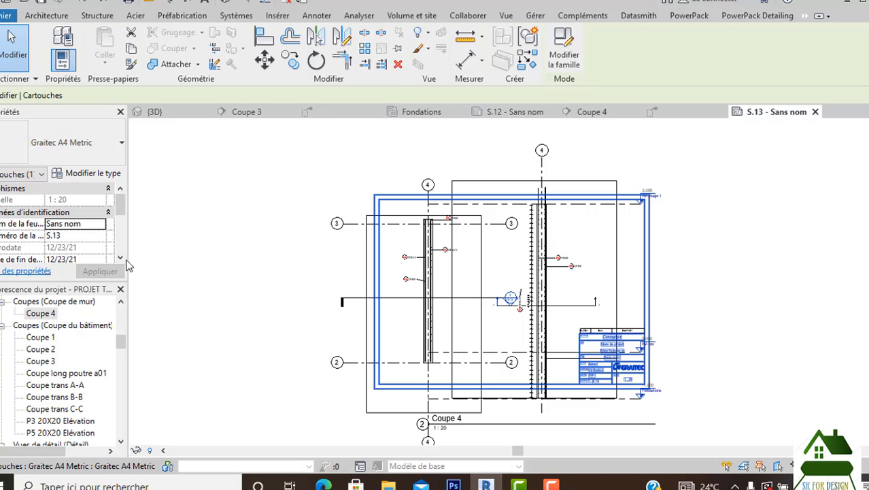
pyautogui.scroll(-4, 190, 246)
pyautogui.scroll(-3, 189, 245)
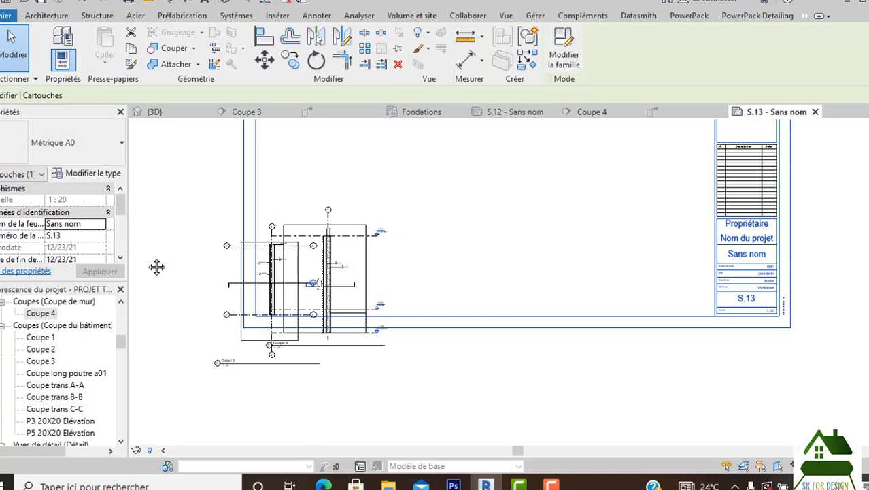
# Move the Coupe 4 viewport into the upper-left area of the A0 frame and place Détail 9 to its right.
pyautogui.scroll(3, 225, 265)
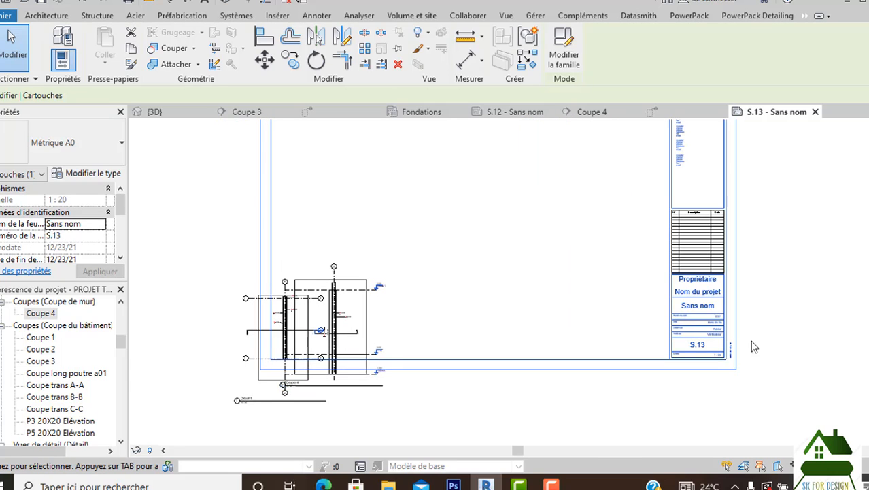
pyautogui.scroll(-2, 417, 368)
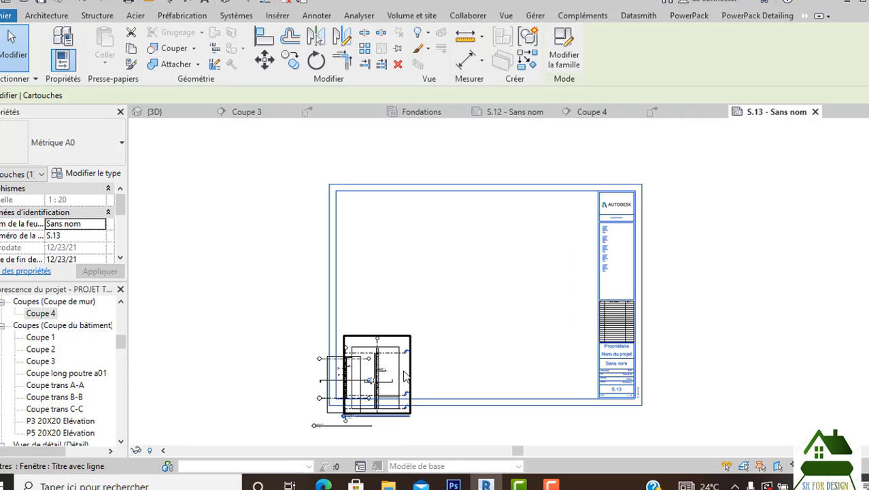
pyautogui.moveTo(397, 374); pyautogui.dragTo(397, 240)
pyautogui.moveTo(356, 368); pyautogui.dragTo(491, 231)
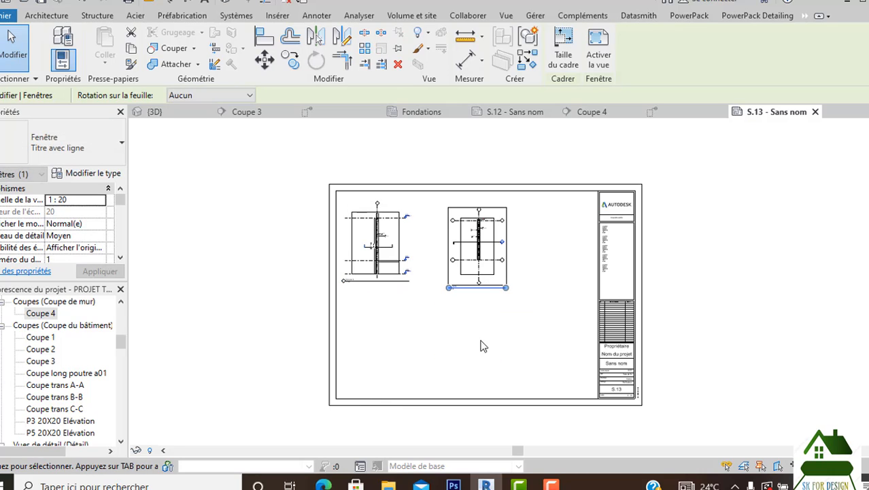
pyautogui.click(482, 346)
pyautogui.scroll(2, 443, 289)
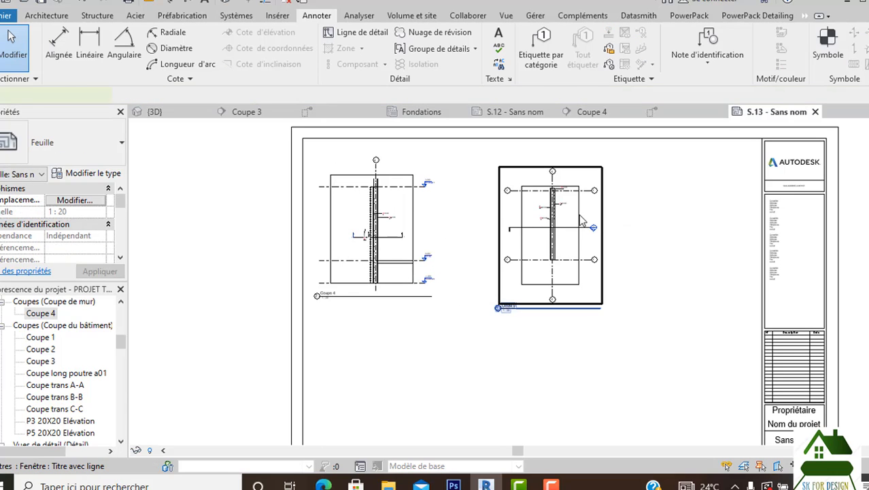
# Rearrange the Coupe 4 and Détail 9 viewports close together, side by side, with their view titles on the same level.
pyautogui.moveTo(581, 221); pyautogui.dragTo(653, 223)
pyautogui.scroll(1, 589, 314)
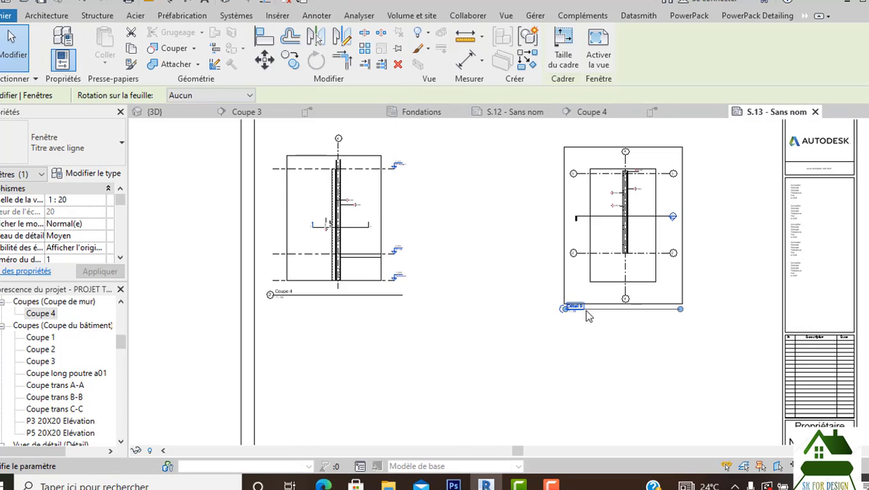
pyautogui.scroll(3, 592, 306)
pyautogui.scroll(-2, 552, 279)
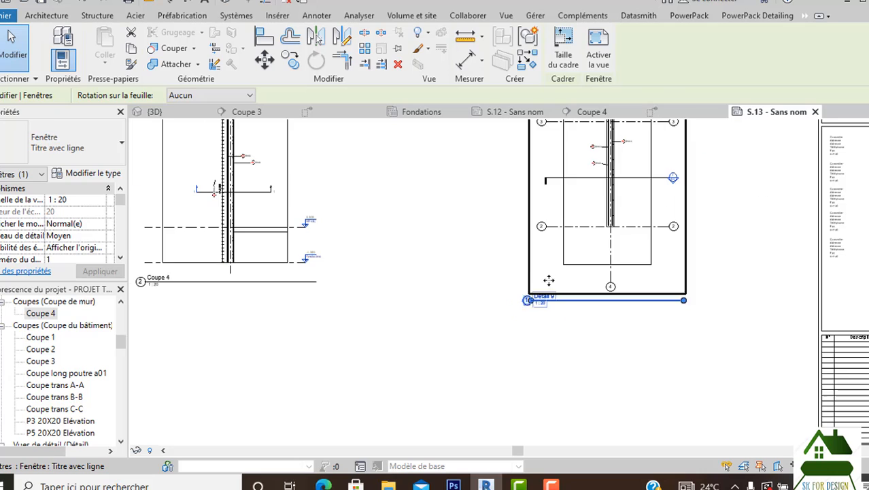
pyautogui.click(450, 270)
pyautogui.scroll(-3, 450, 270)
pyautogui.moveTo(349, 247); pyautogui.dragTo(341, 197)
pyautogui.moveTo(520, 216); pyautogui.dragTo(442, 205)
pyautogui.click(401, 327)
# Change the Coupe 4 viewport type to Titre par défaut.
pyautogui.scroll(2, 324, 283)
pyautogui.scroll(3, 323, 280)
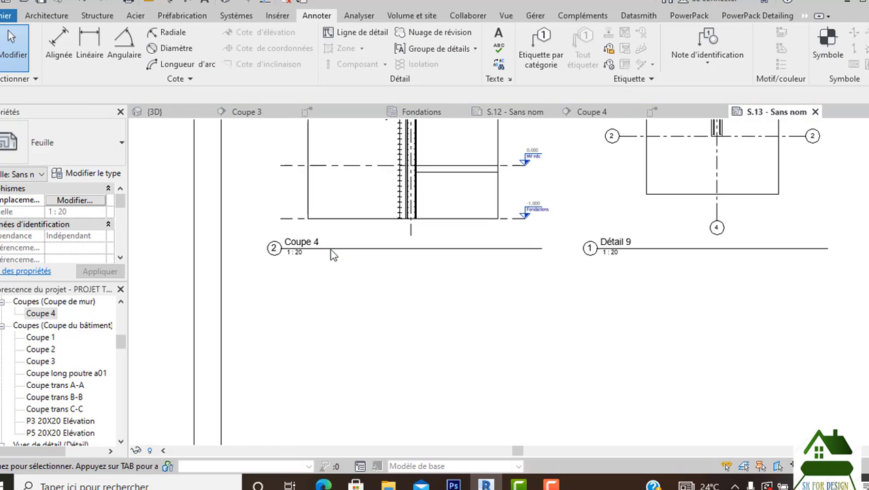
pyautogui.click(330, 245)
pyautogui.click(102, 131)
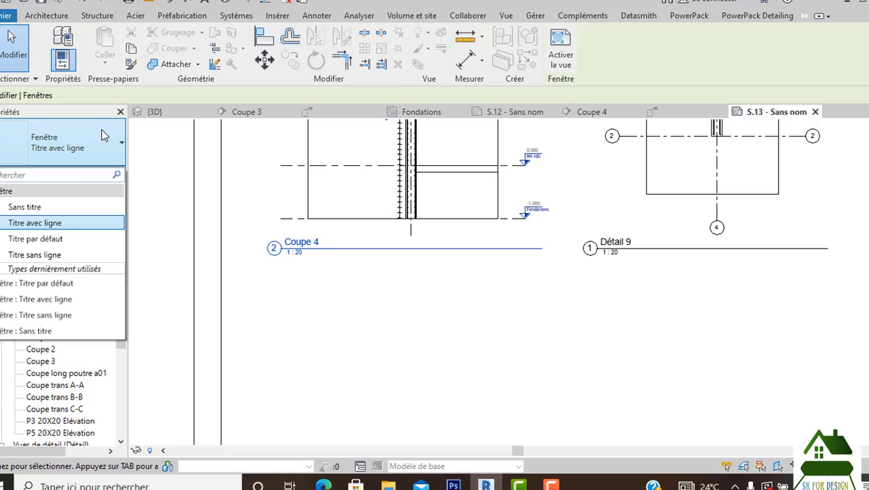
pyautogui.click(57, 239)
pyautogui.click(398, 323)
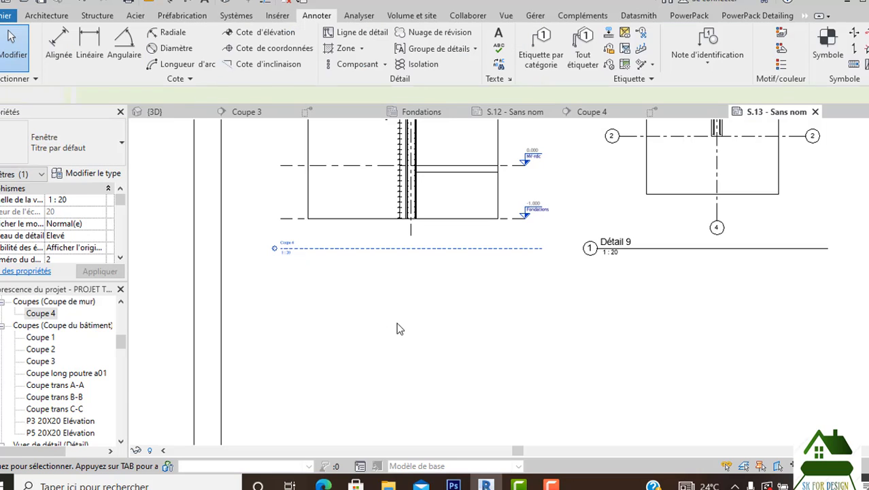
# Give the Détail 9 viewport the same Titre par défaut type.
pyautogui.scroll(7, 333, 265)
pyautogui.scroll(-5, 329, 263)
pyautogui.scroll(-4, 438, 268)
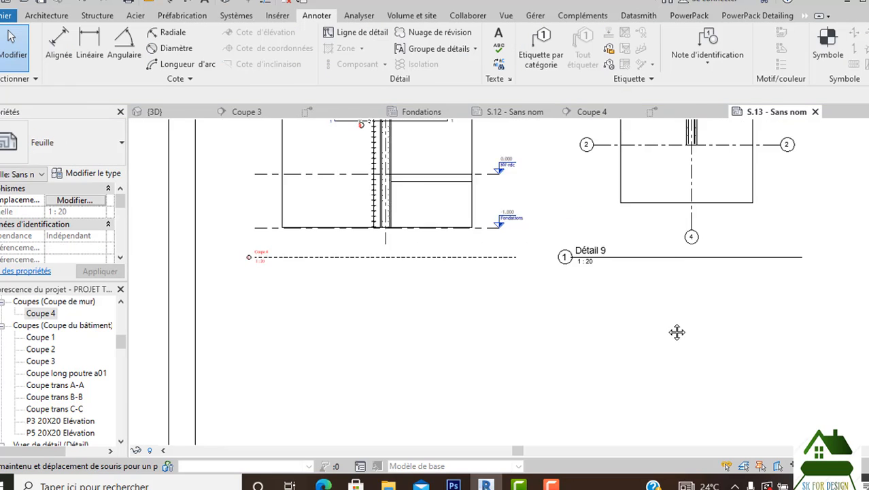
pyautogui.scroll(2, 608, 259)
pyautogui.click(607, 258)
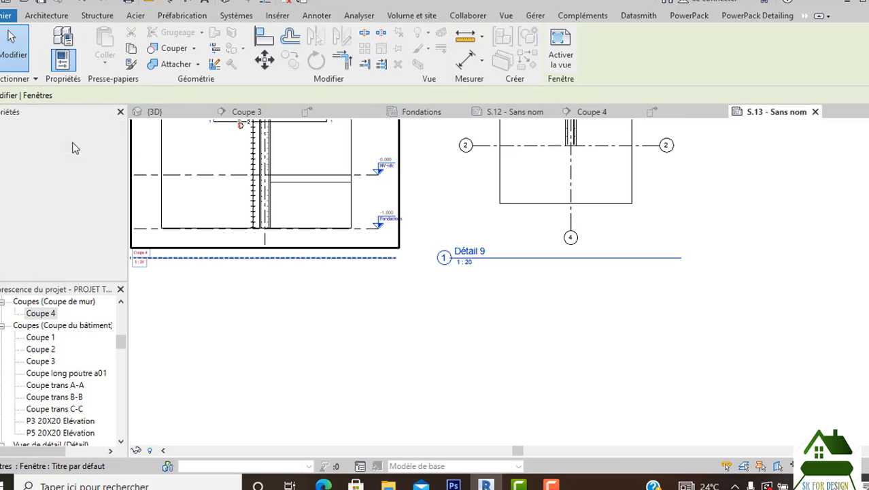
pyautogui.click(72, 146)
pyautogui.click(46, 244)
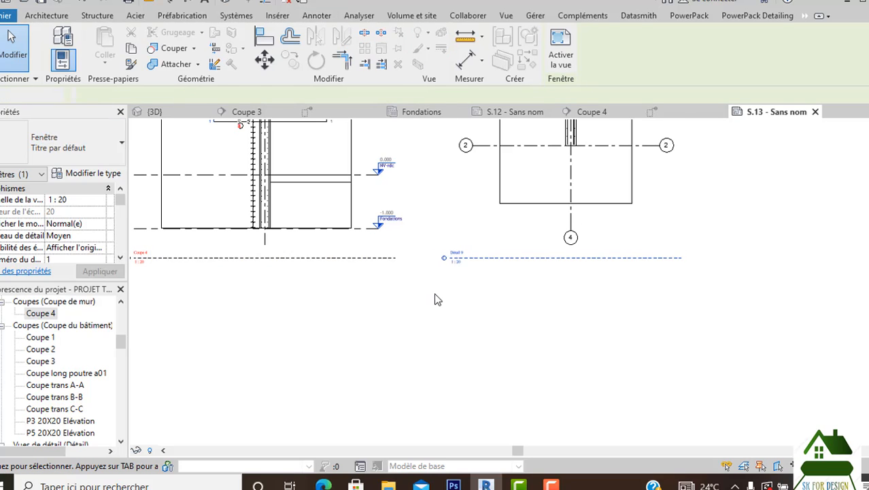
pyautogui.click(602, 326)
# Examine the layout of Coupe 4 and Détail 9 on the sheet and the rebar tags along the wall in Coupe 4.
pyautogui.scroll(-4, 669, 340)
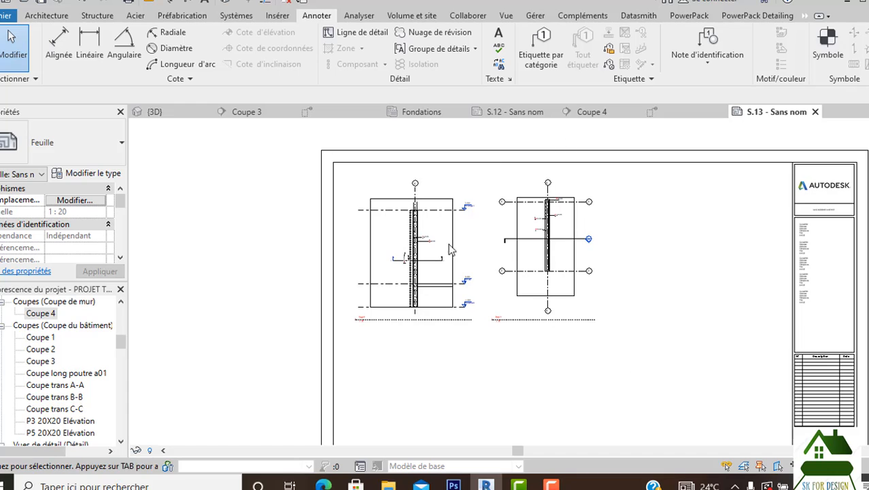
pyautogui.scroll(5, 429, 191)
pyautogui.scroll(-3, 596, 257)
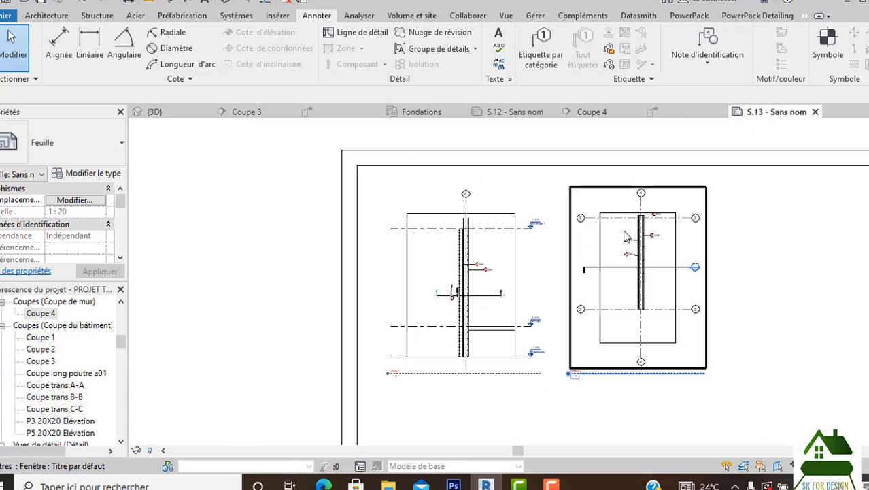
pyautogui.scroll(4, 740, 291)
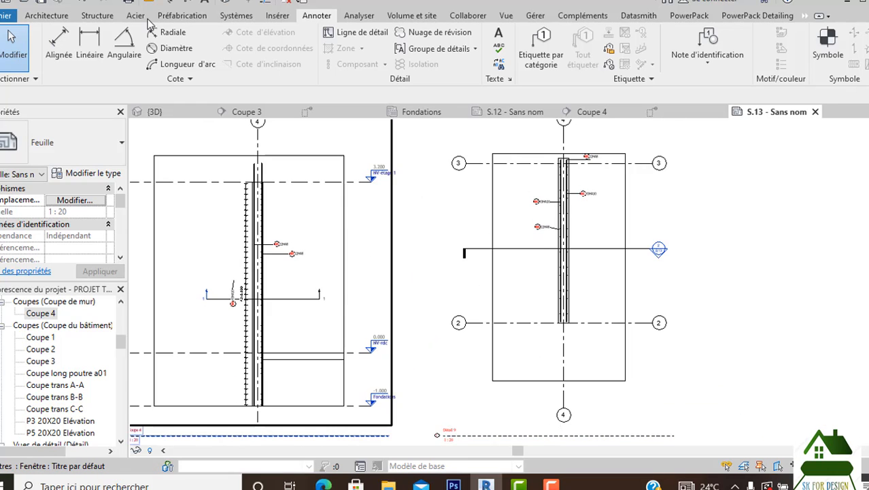
pyautogui.scroll(-6, 697, 360)
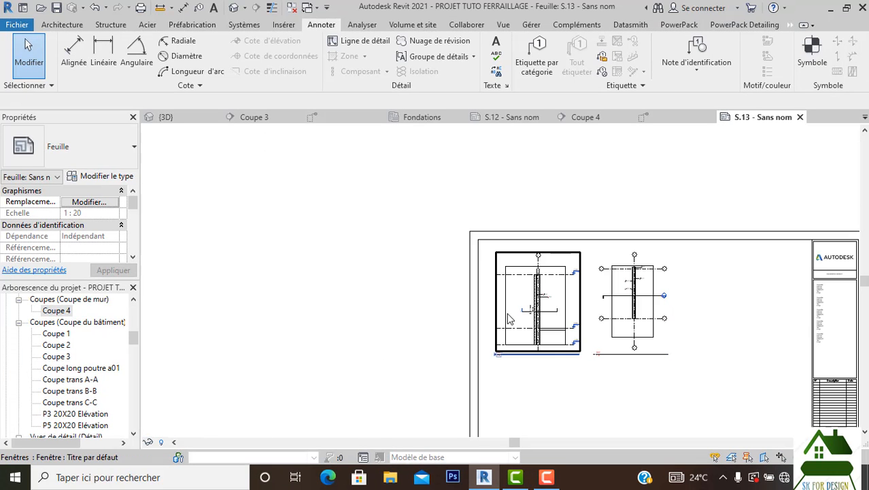
pyautogui.scroll(3, 510, 319)
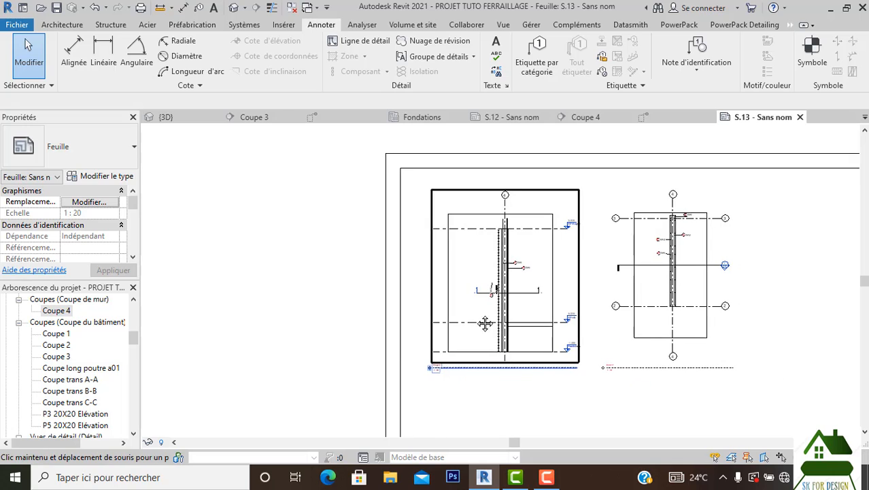
pyautogui.moveTo(485, 323); pyautogui.dragTo(397, 300, button='middle')
pyautogui.scroll(5, 352, 216)
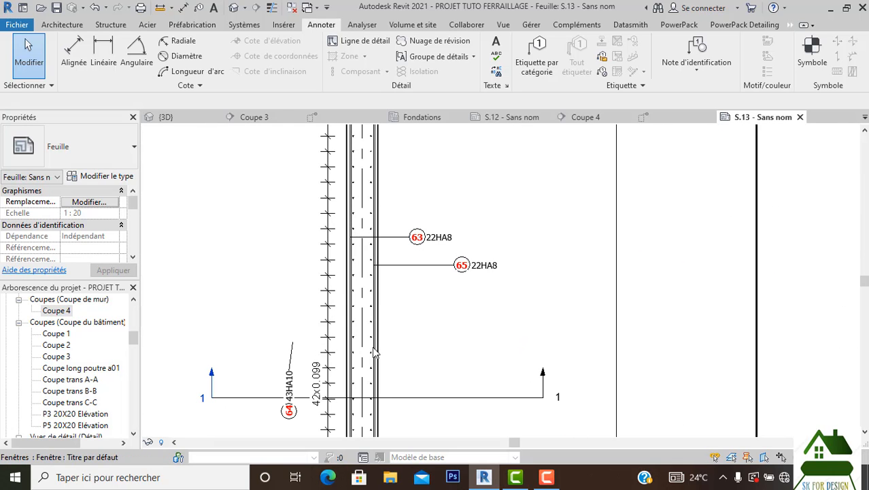
pyautogui.scroll(-1, 359, 170)
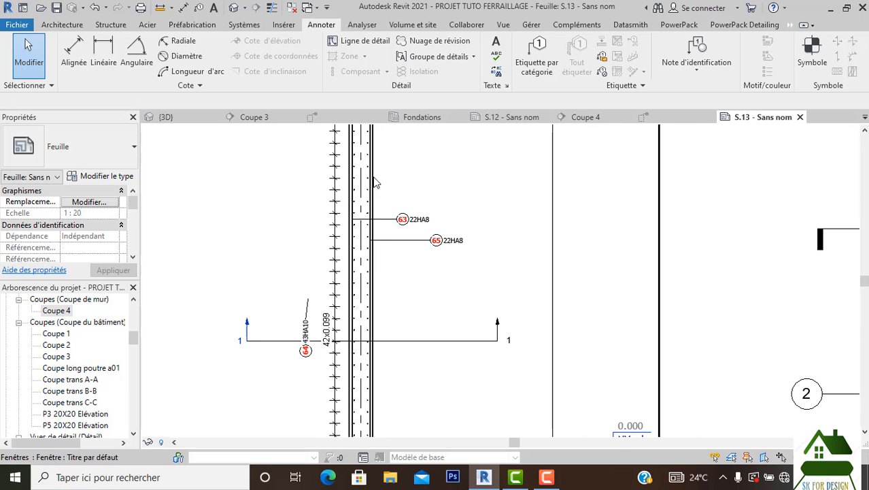
pyautogui.scroll(1, 353, 178)
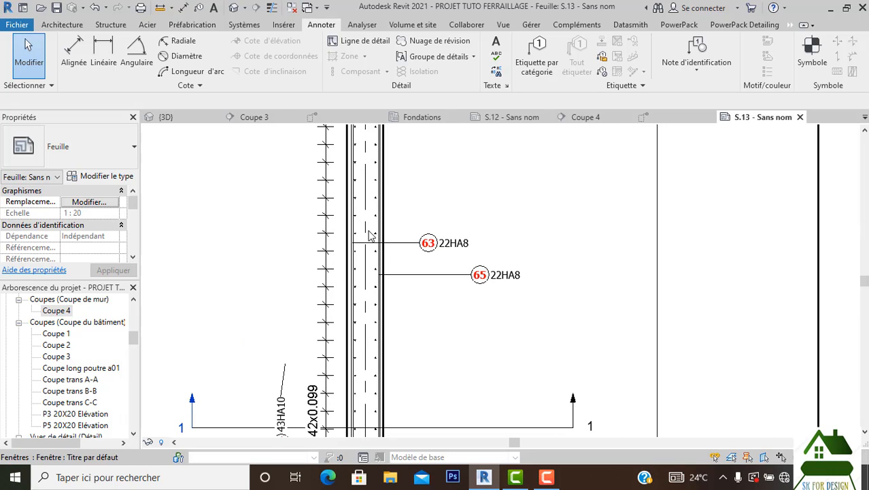
pyautogui.scroll(-3, 370, 225)
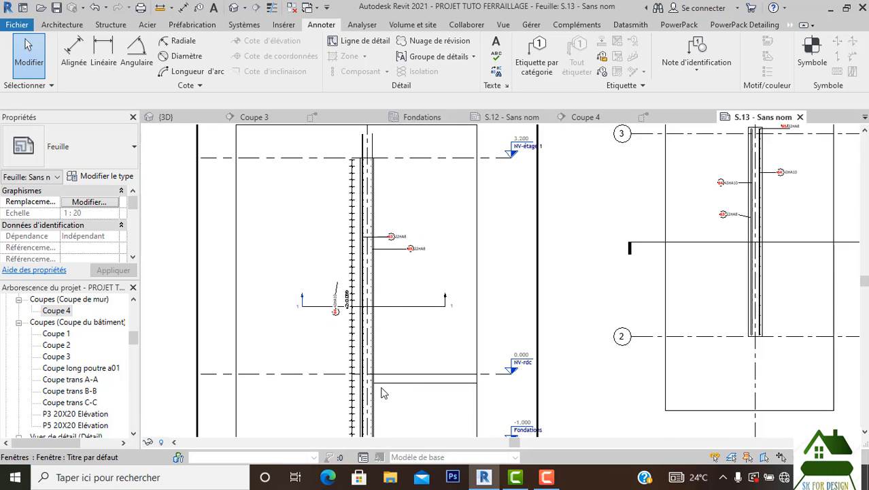